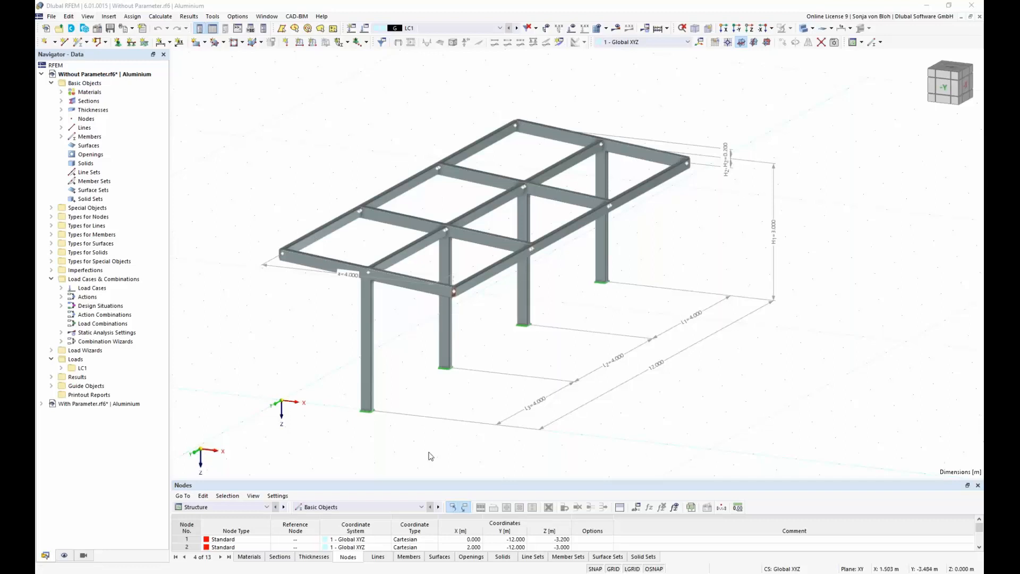
# Step: Select the whole canopy frame and save it as a block named Without Parameter with model category 1 set to Beams
pyautogui.click(462, 539)
pyautogui.click(462, 539)
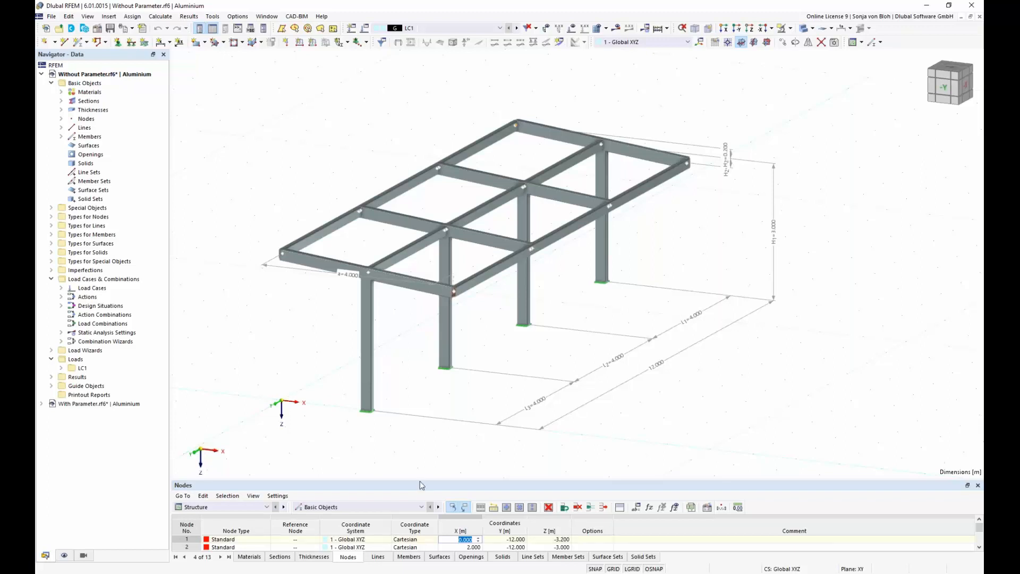
pyautogui.moveTo(223, 105); pyautogui.dragTo(840, 432)
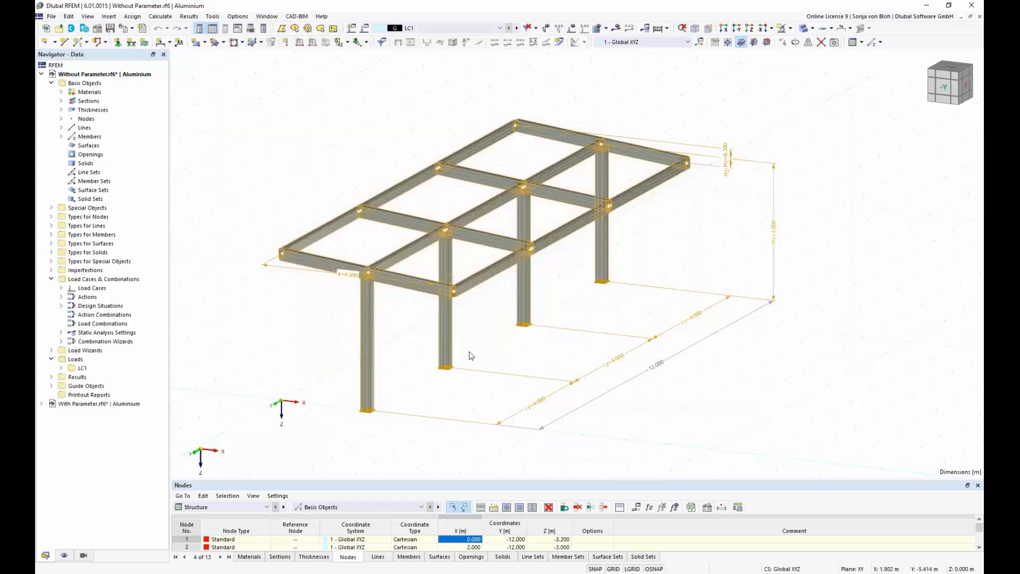
pyautogui.click(52, 16)
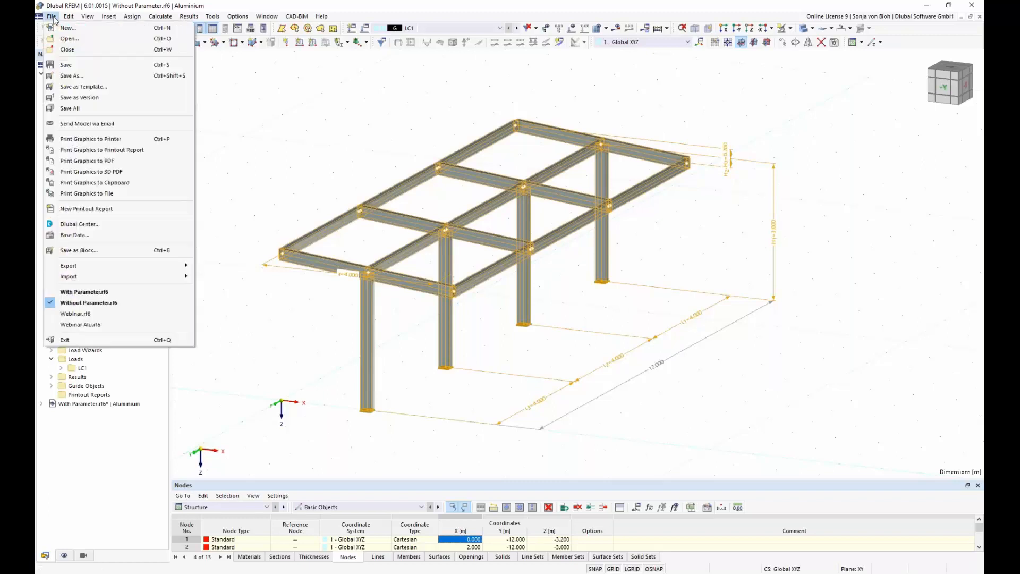
pyautogui.click(88, 250)
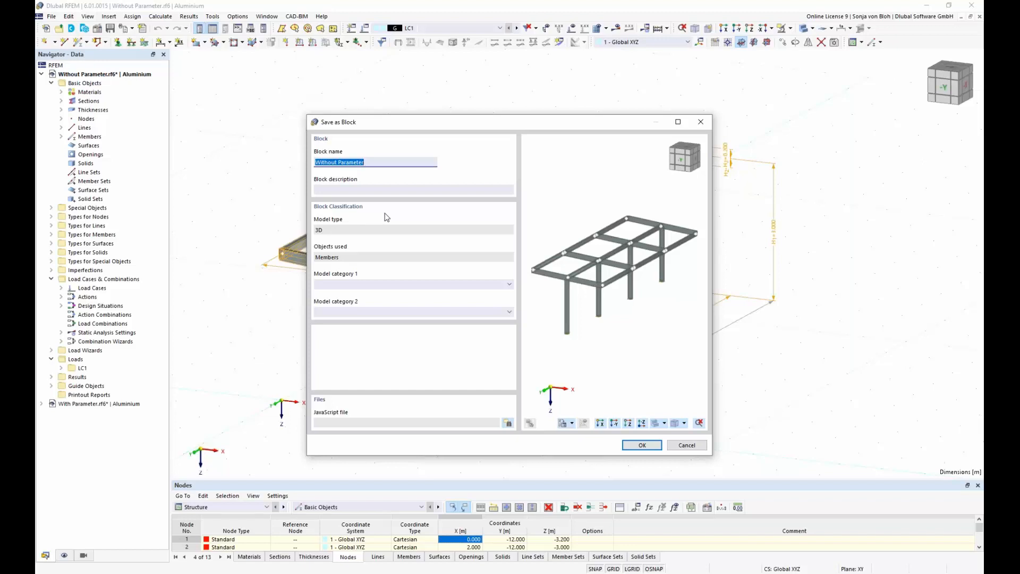
pyautogui.click(509, 285)
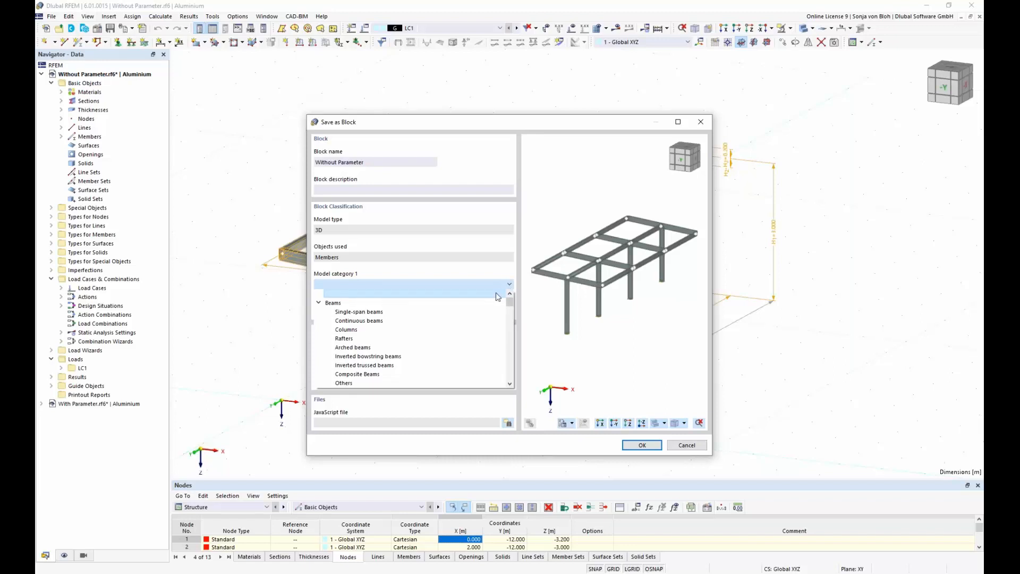
pyautogui.click(463, 303)
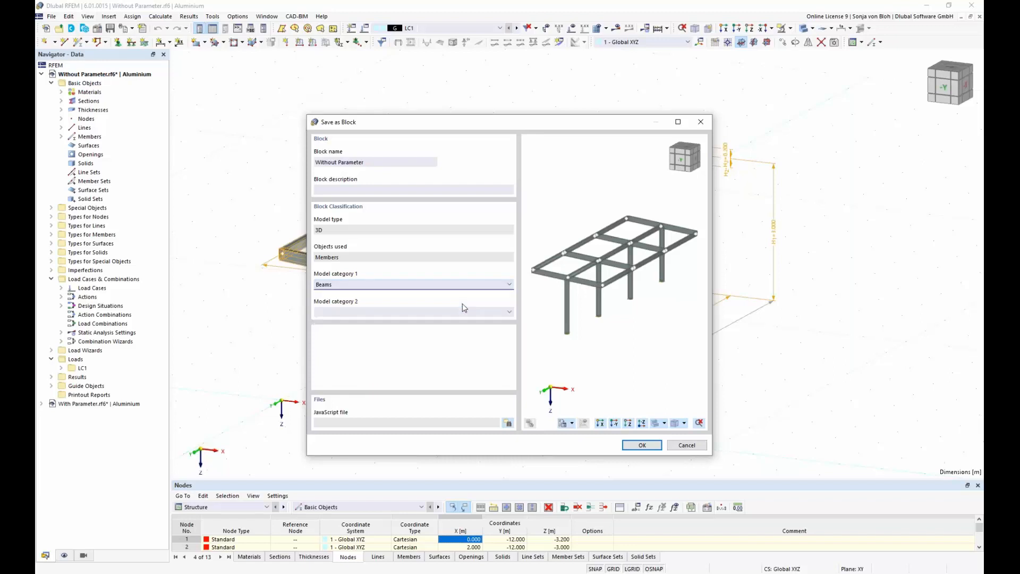
pyautogui.click(640, 445)
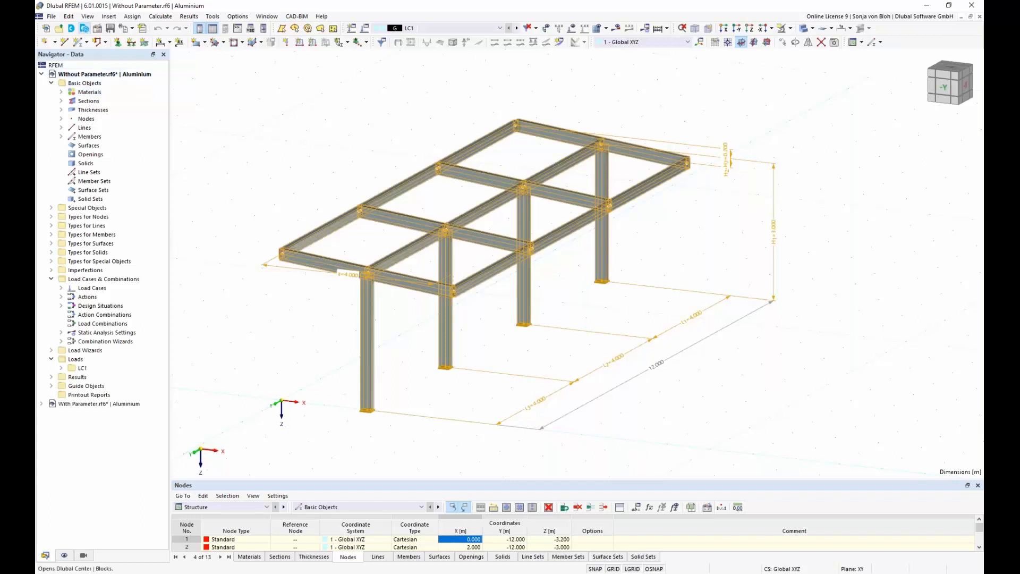
# Step: Load the saved Without Parameter block from the Beams category of the block library
pyautogui.click(84, 28)
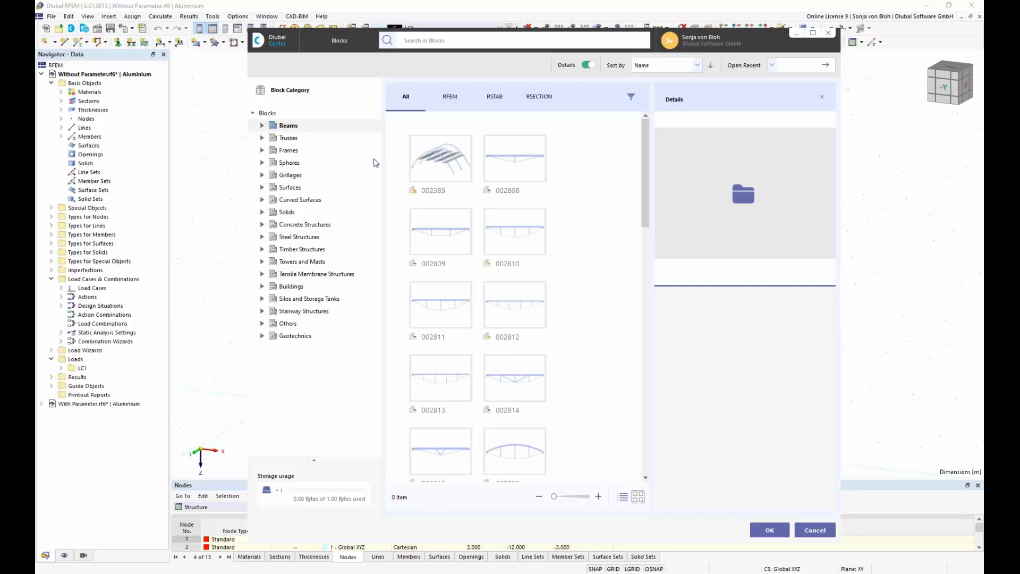
pyautogui.click(262, 261)
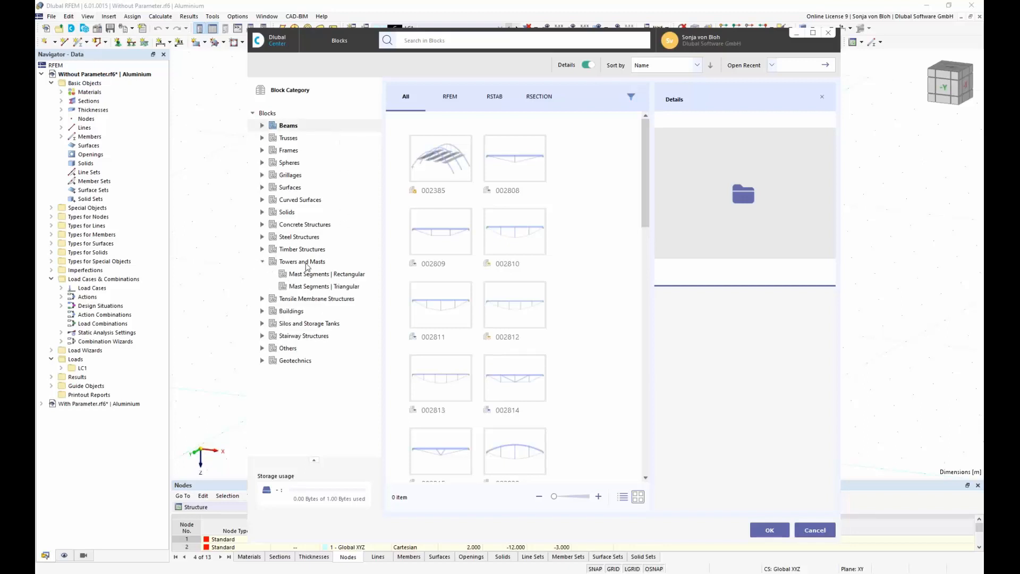
pyautogui.click(310, 265)
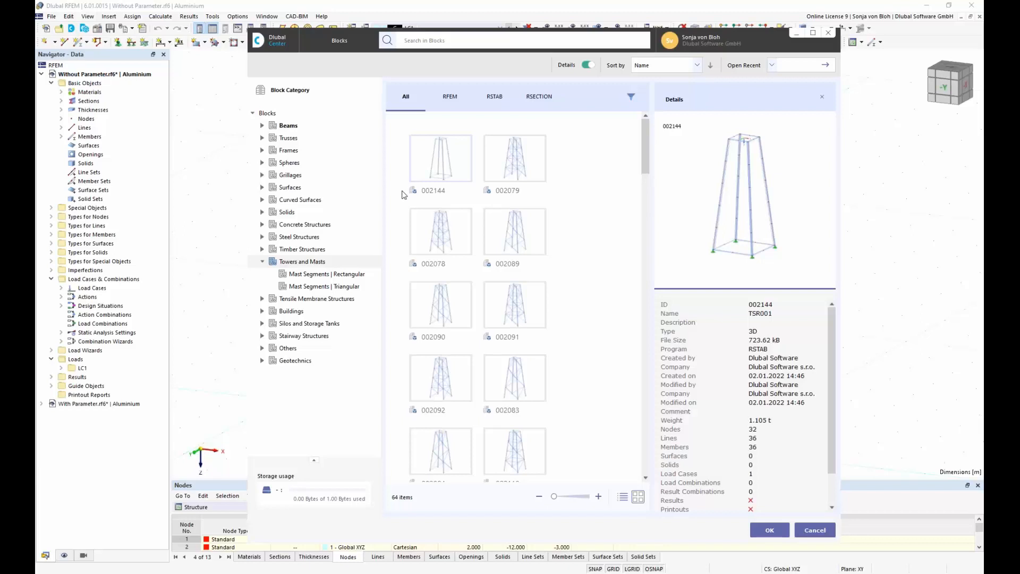
pyautogui.click(287, 128)
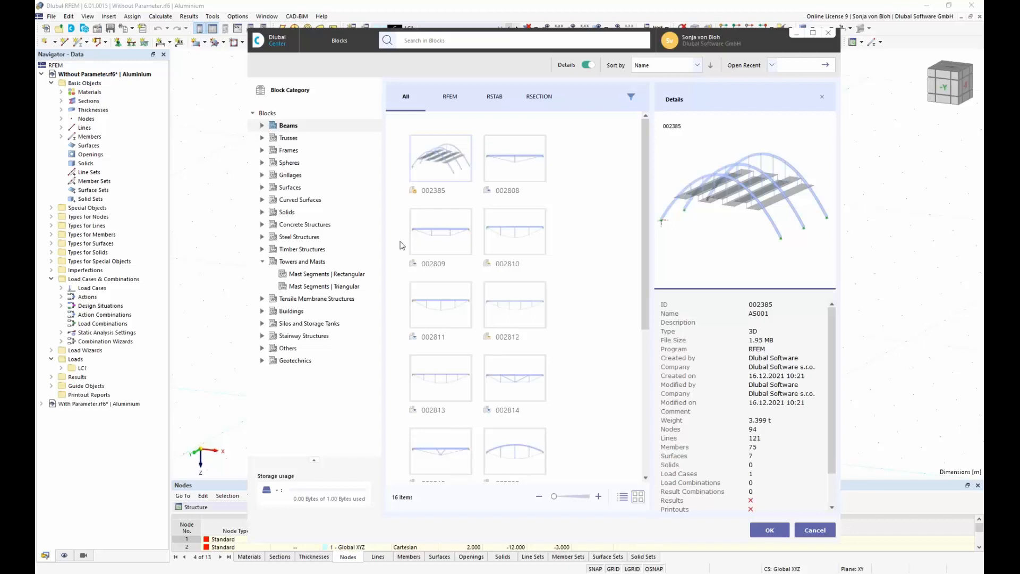
pyautogui.moveTo(649, 294); pyautogui.dragTo(652, 450)
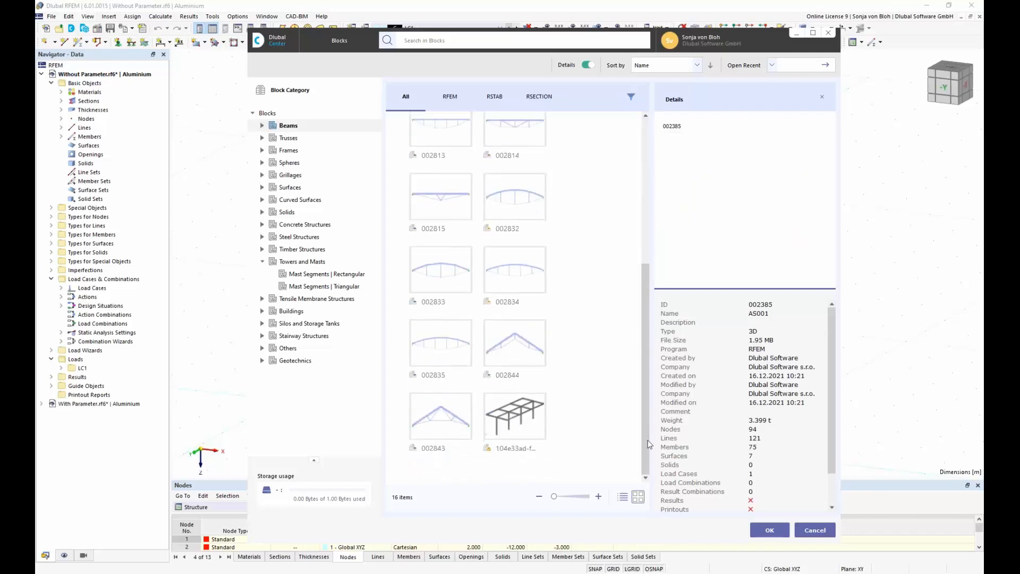
pyautogui.click(514, 415)
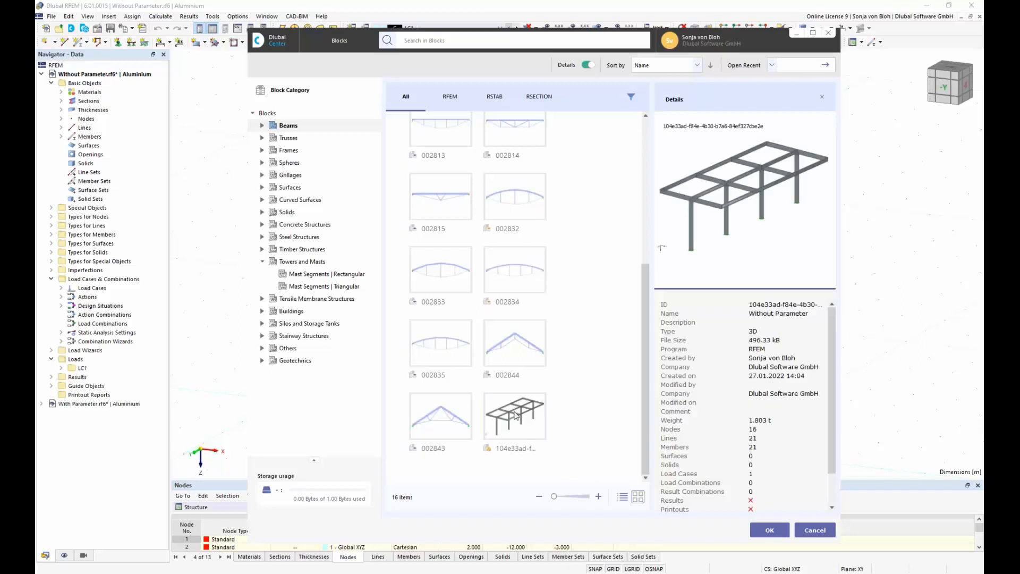
pyautogui.click(769, 529)
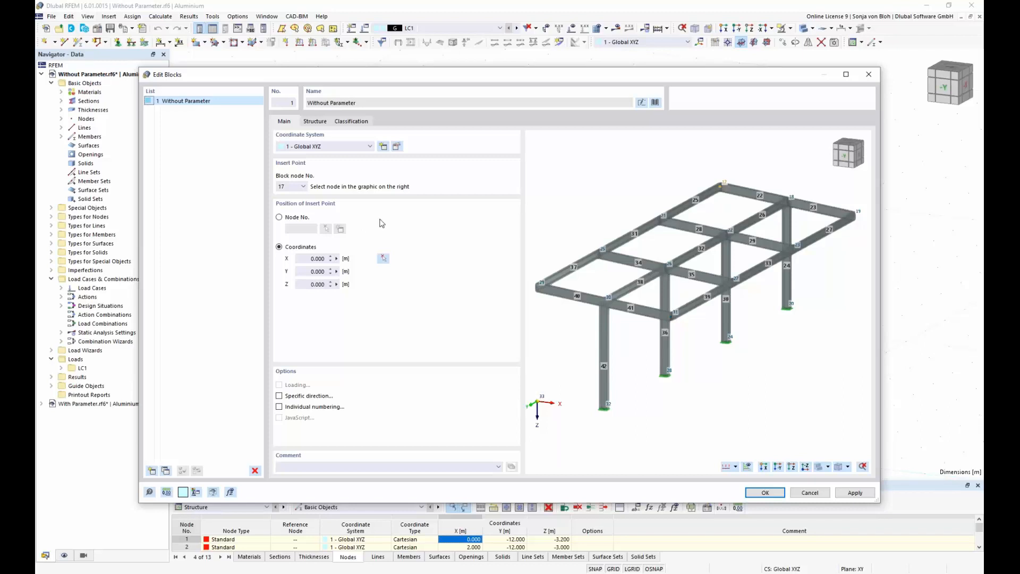
# Step: Set the block's insert node to 32, the front column base, and pick its position at X 10, Y 0, Z 0 m
pyautogui.click(608, 405)
pyautogui.click(302, 186)
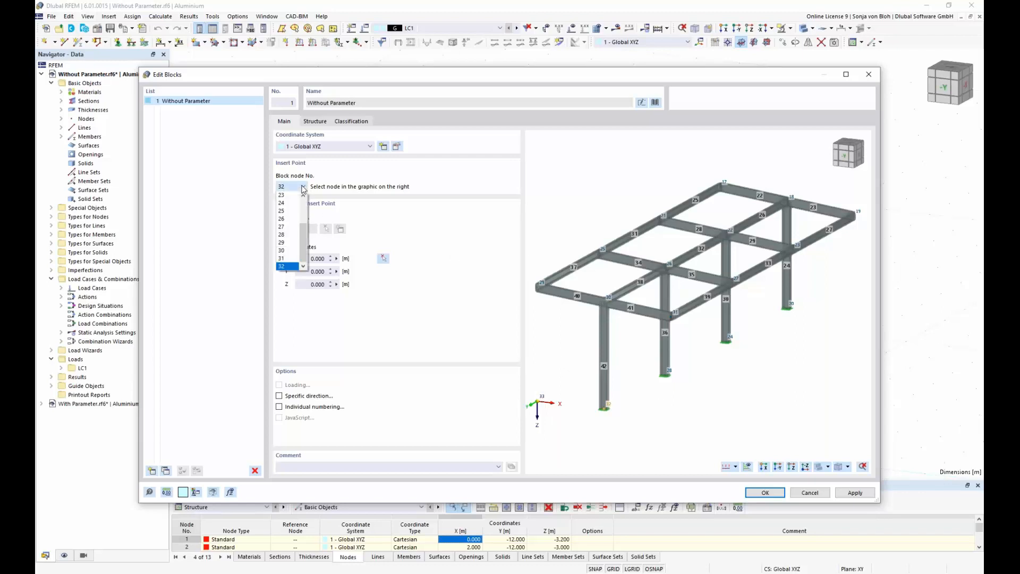
pyautogui.click(342, 178)
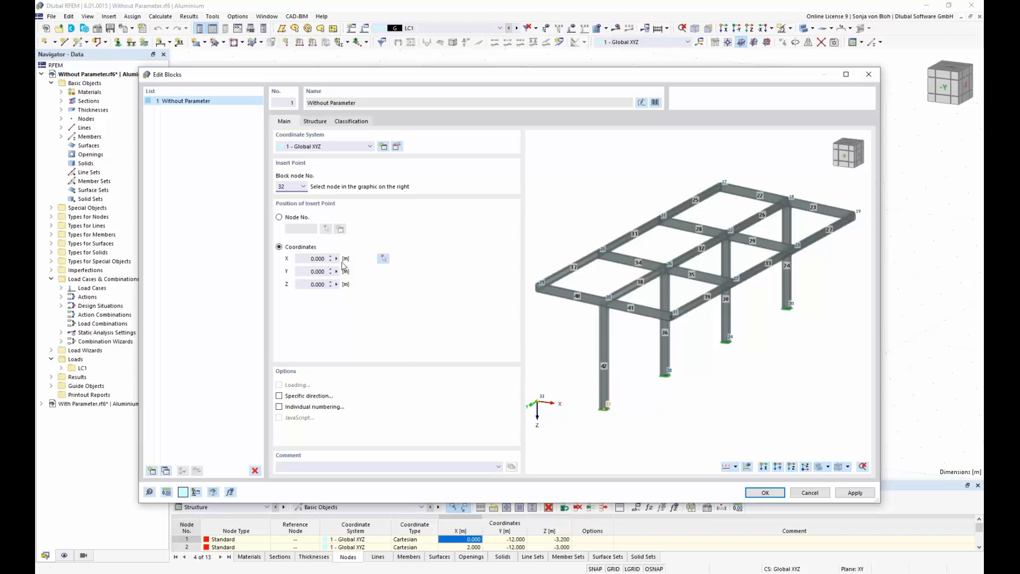
pyautogui.click(302, 258)
pyautogui.click(384, 259)
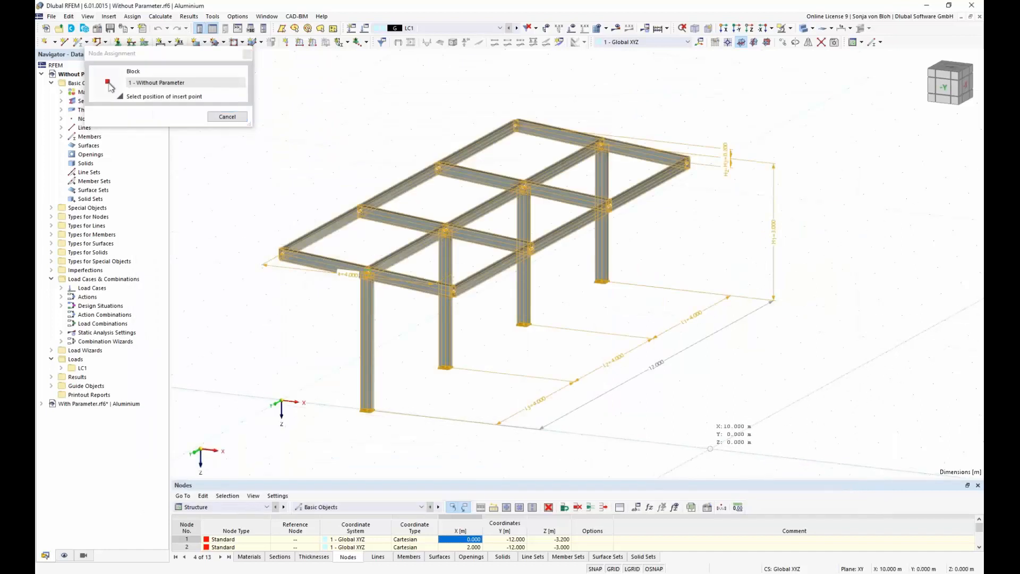
pyautogui.click(710, 449)
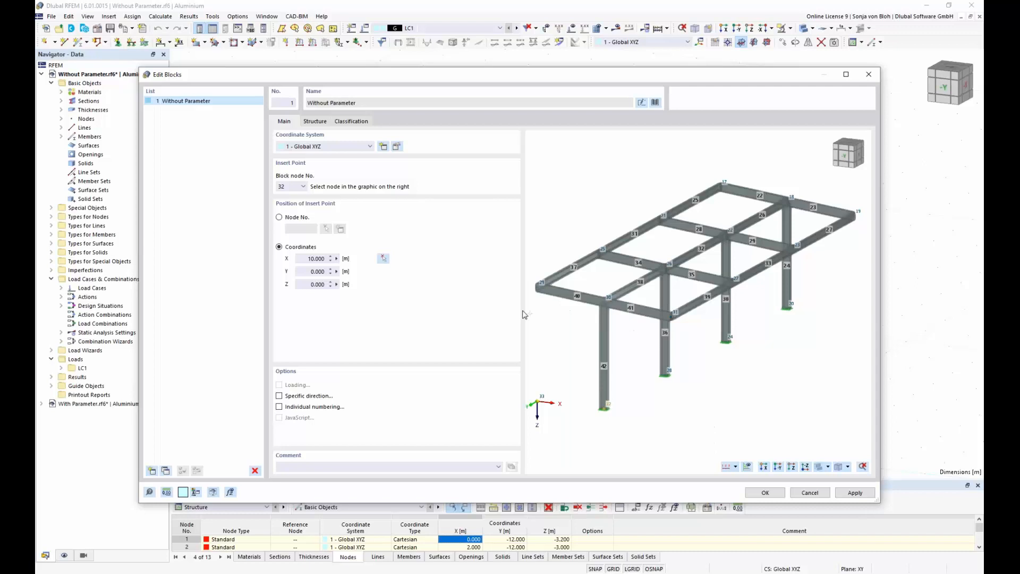
# Step: Review the block's structure parameters and the Section 1 properties, and insert the block into the model
pyautogui.click(317, 122)
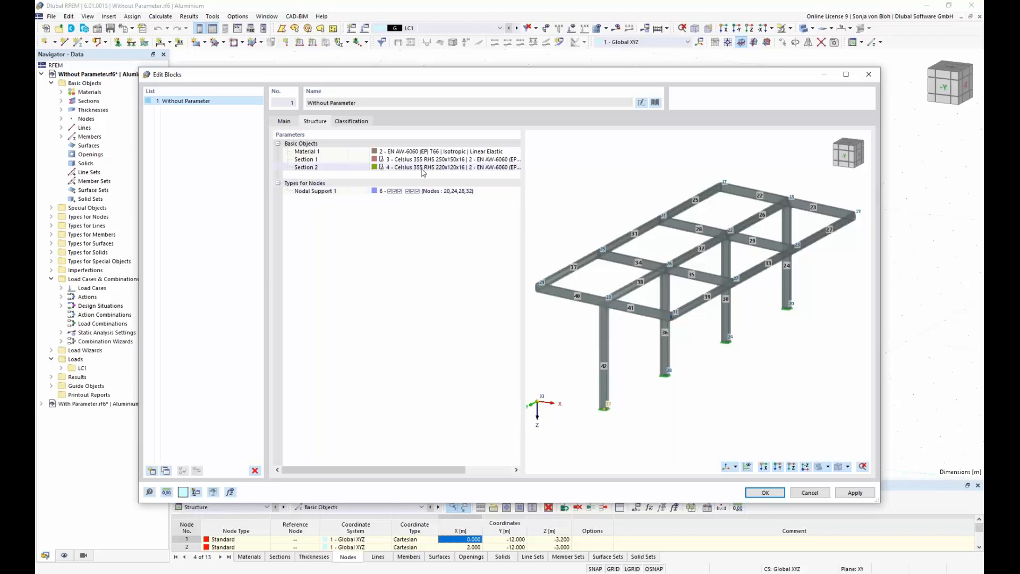
pyautogui.click(447, 162)
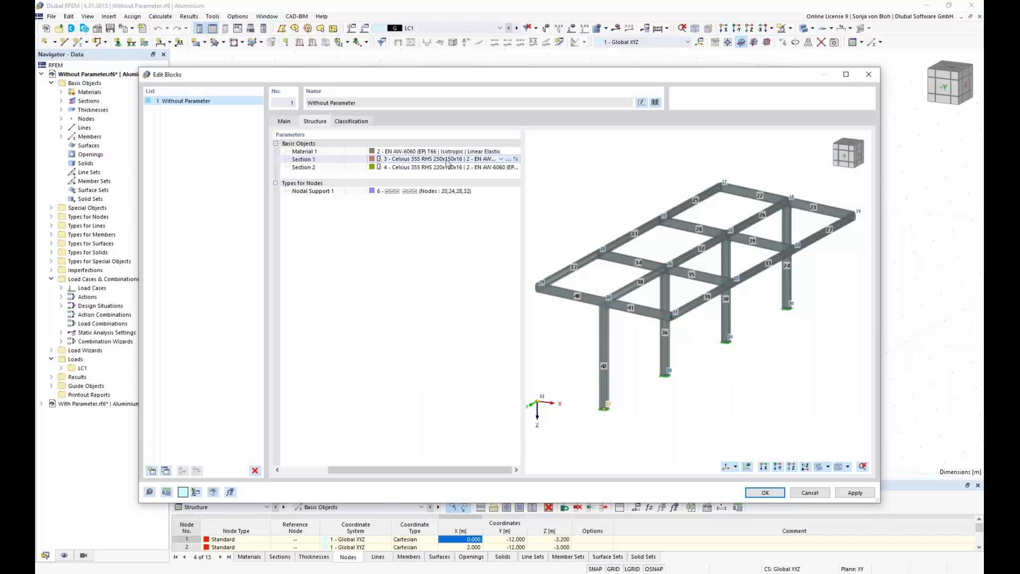
pyautogui.click(508, 161)
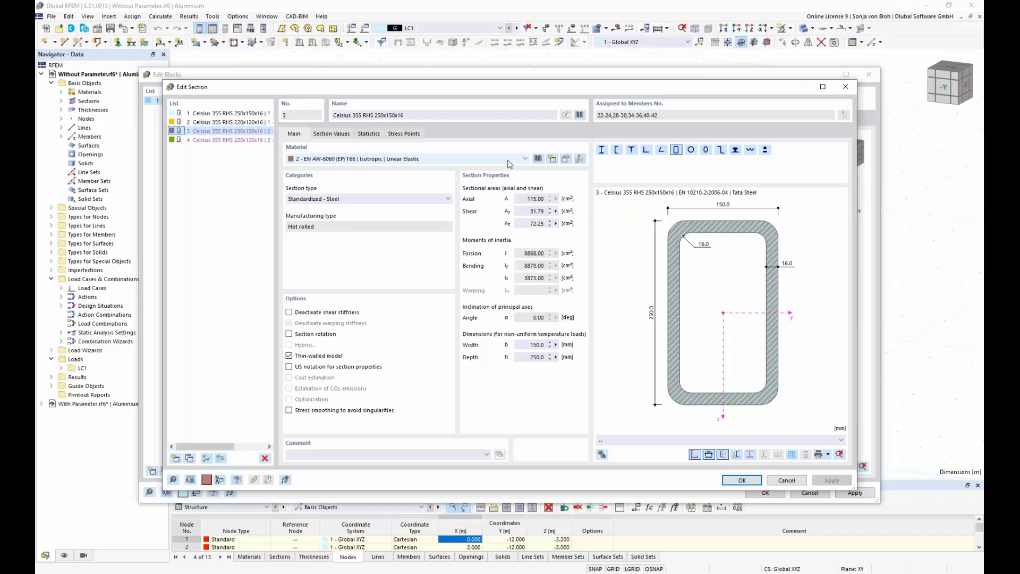
pyautogui.click(847, 89)
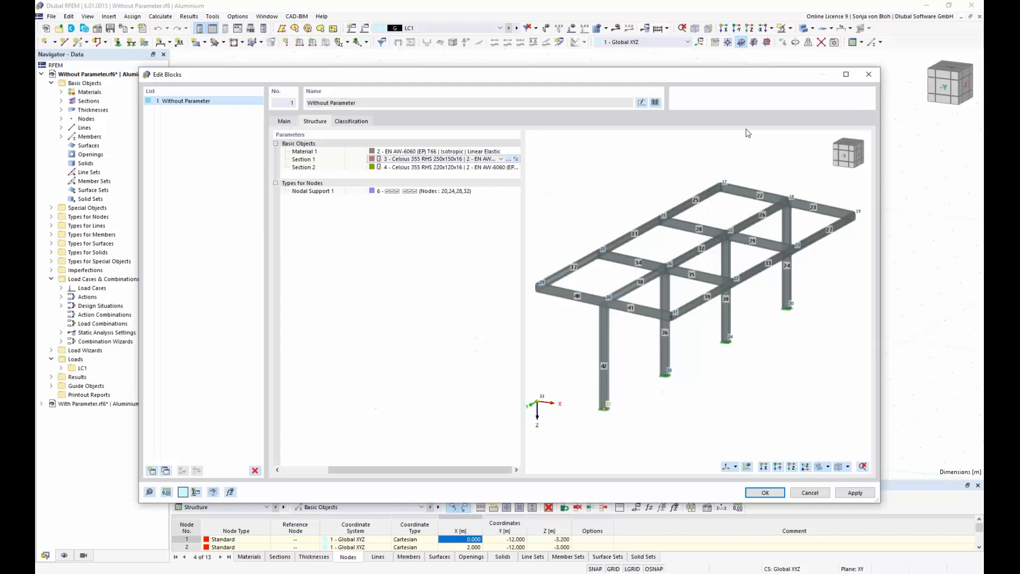
pyautogui.click(765, 492)
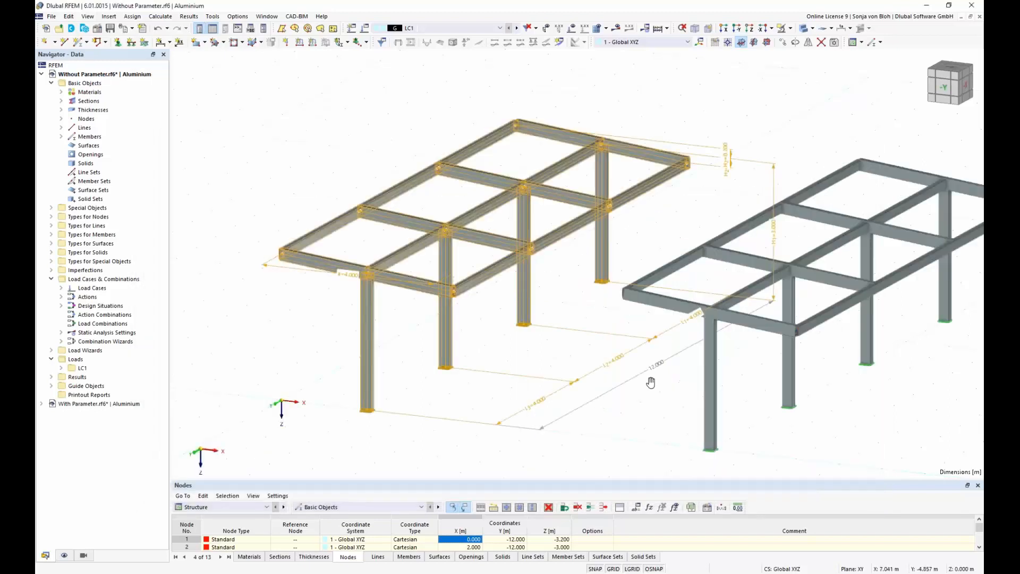
pyautogui.moveTo(651, 382); pyautogui.dragTo(553, 349, button='middle')
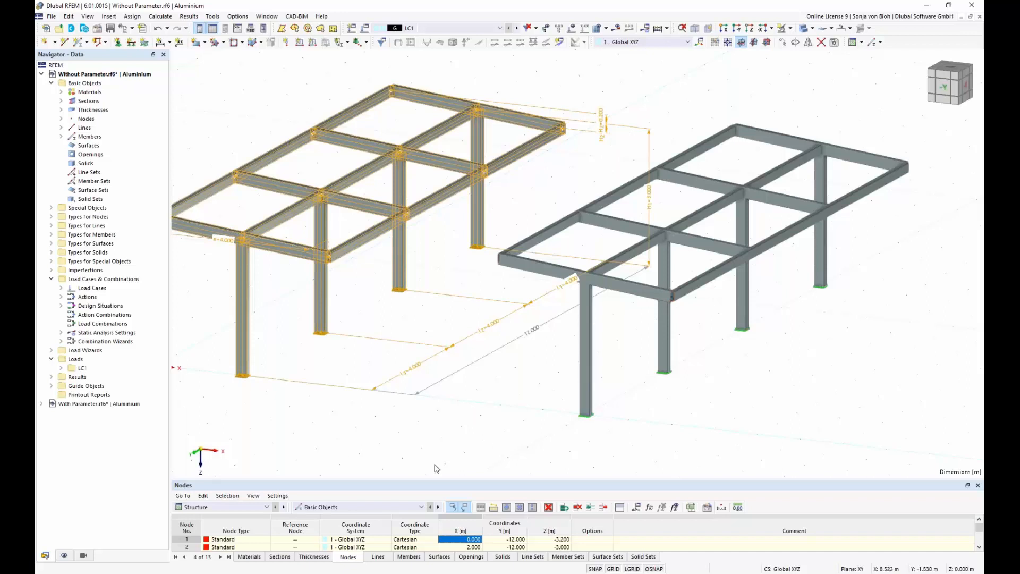
# Step: Edit the inserted Without Parameter block, setting its insert point X coordinate to 15 m, and regenerate its objects
pyautogui.click(51, 208)
pyautogui.click(62, 270)
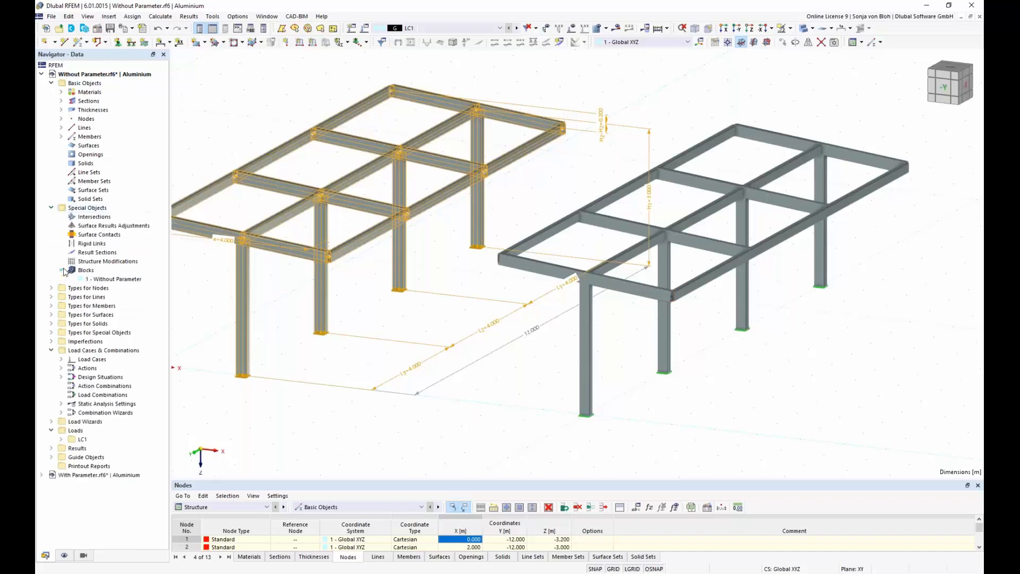
pyautogui.click(115, 280)
pyautogui.rightClick(115, 280)
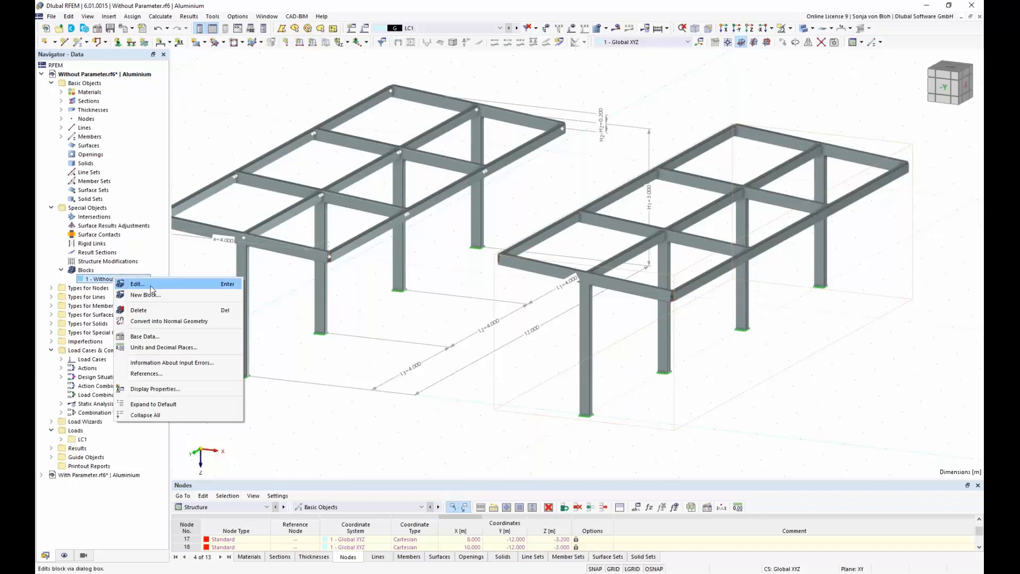
pyautogui.click(152, 287)
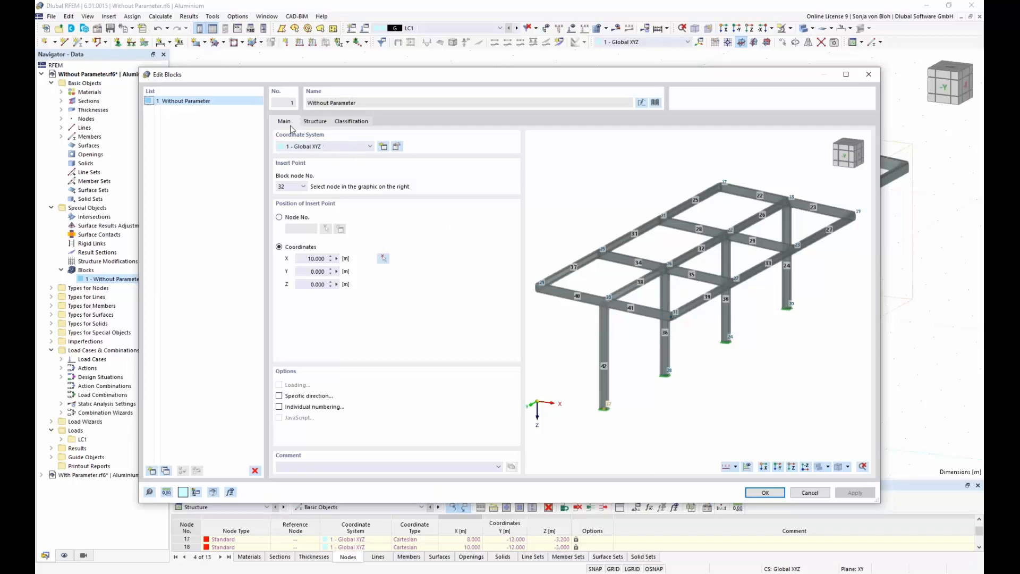
pyautogui.click(317, 123)
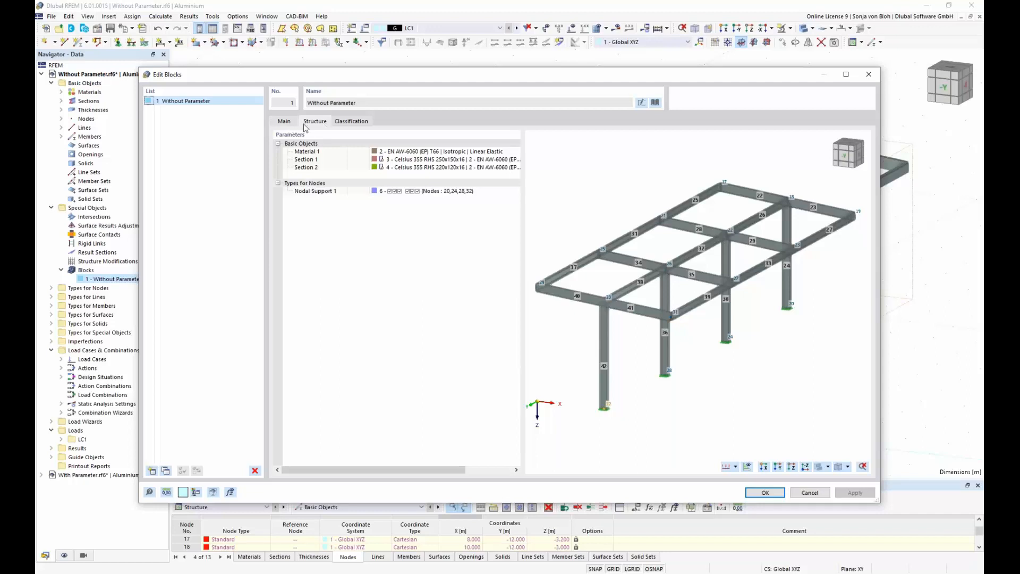
pyautogui.click(285, 123)
pyautogui.doubleClick(317, 259)
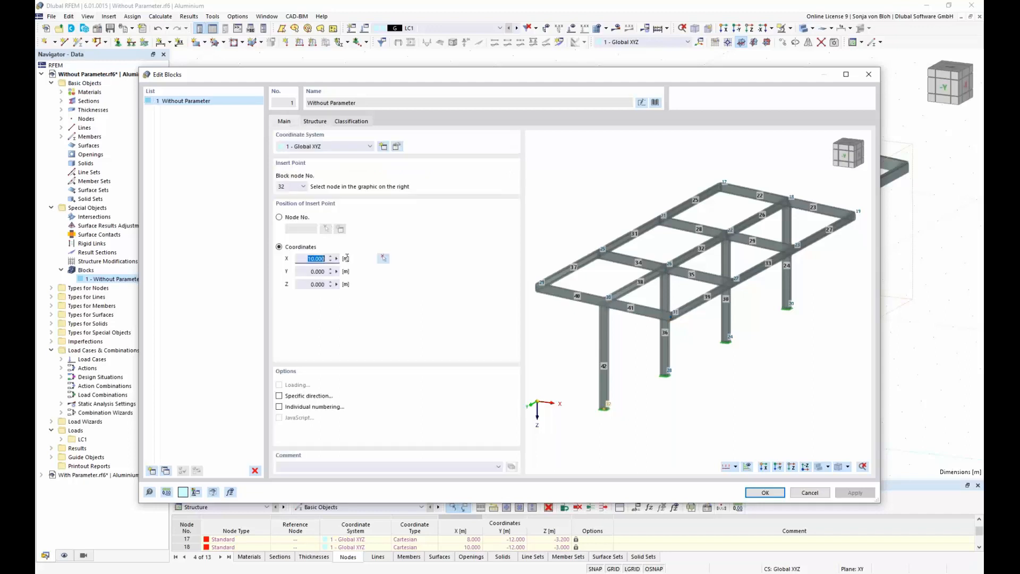
pyautogui.write('15')
pyautogui.click(765, 492)
pyautogui.click(754, 489)
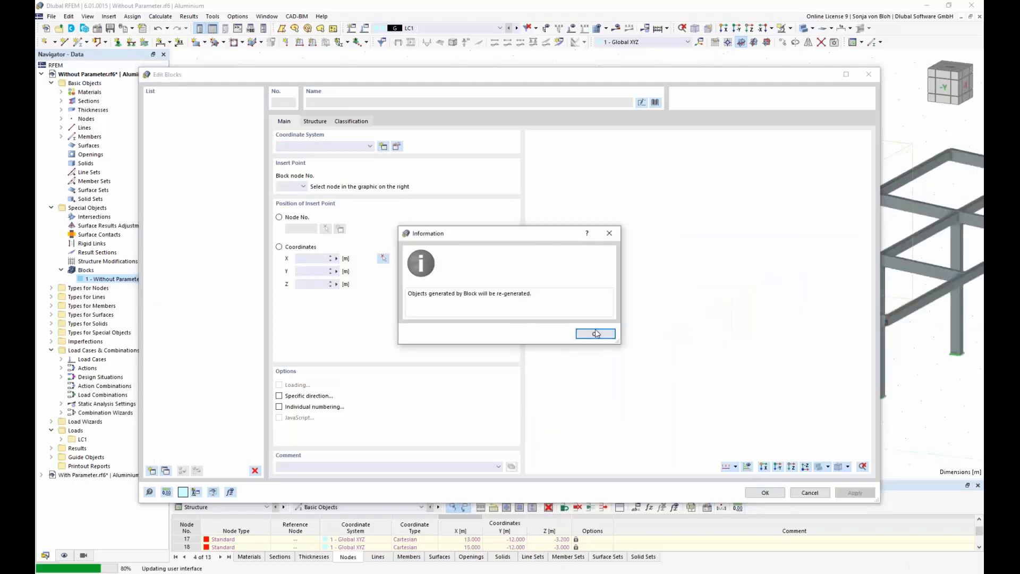
pyautogui.click(596, 334)
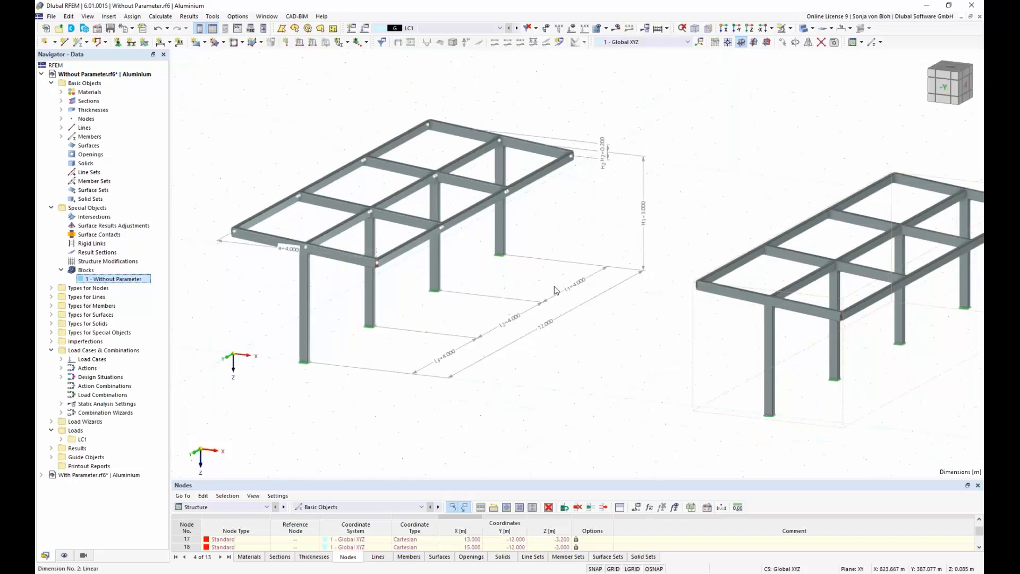
# Step: Move the inserted block graphically closer to the original canopy and regenerate its objects
pyautogui.moveTo(553, 297); pyautogui.dragTo(489, 269, button='middle')
pyautogui.scroll(1, 583, 301)
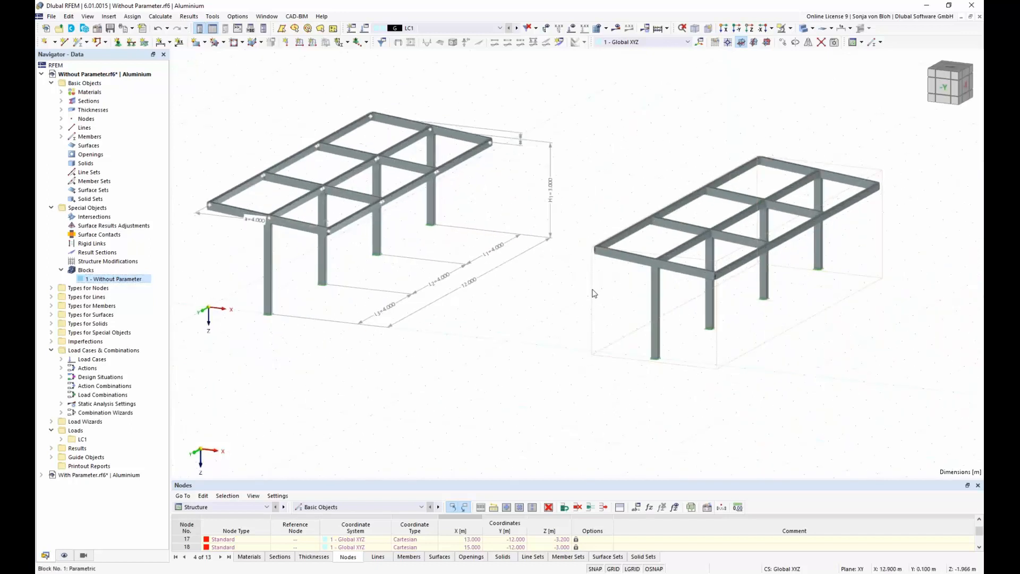
pyautogui.moveTo(593, 290); pyautogui.dragTo(448, 302)
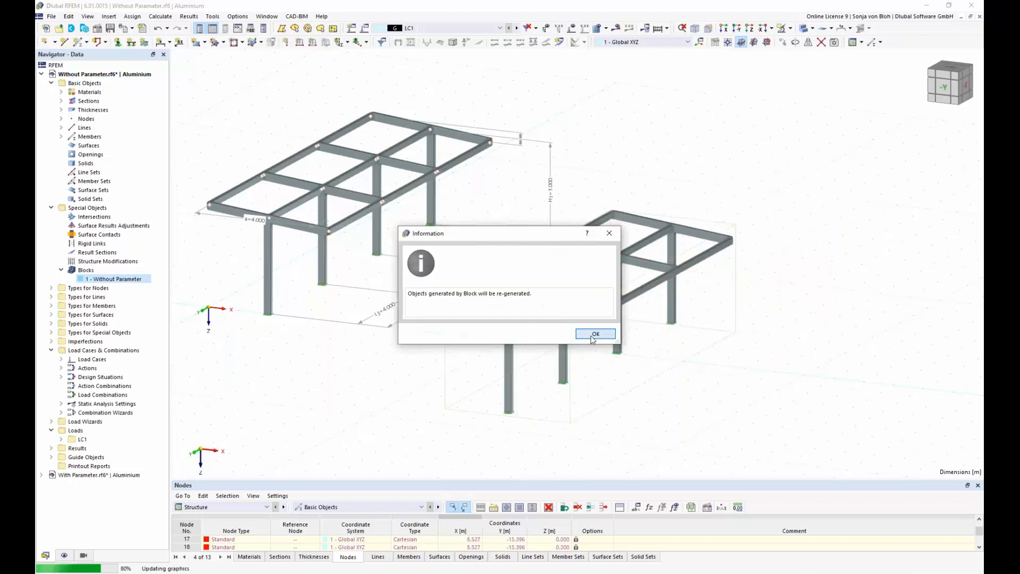
pyautogui.click(593, 335)
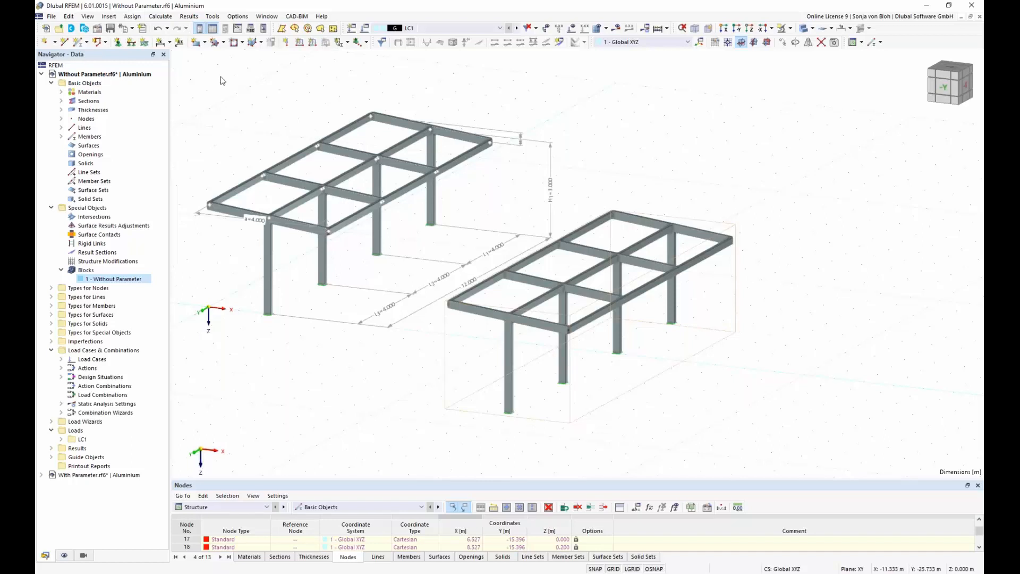
# Step: Close the Without Parameter model without saving its changes
pyautogui.click(51, 16)
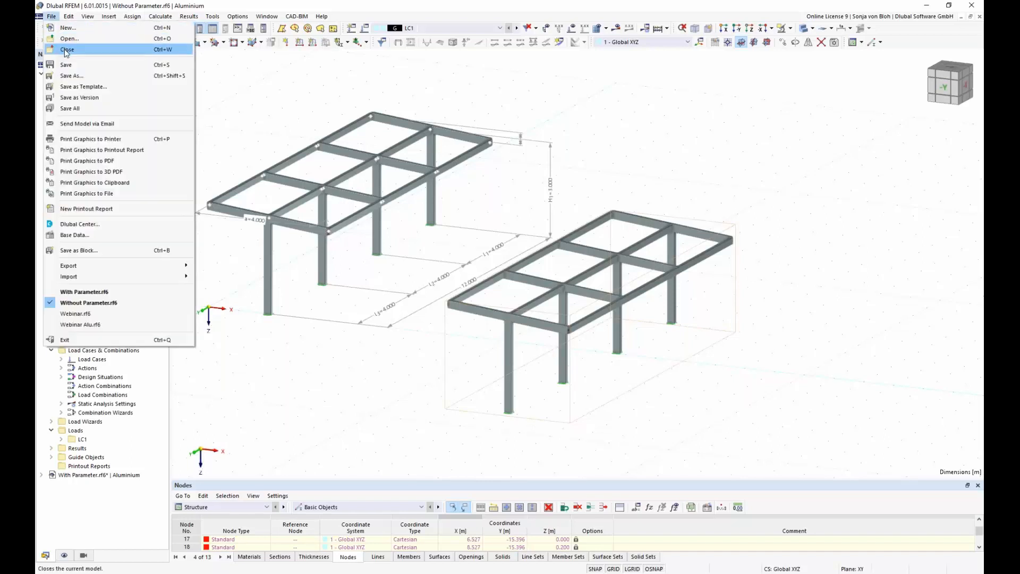
pyautogui.click(66, 51)
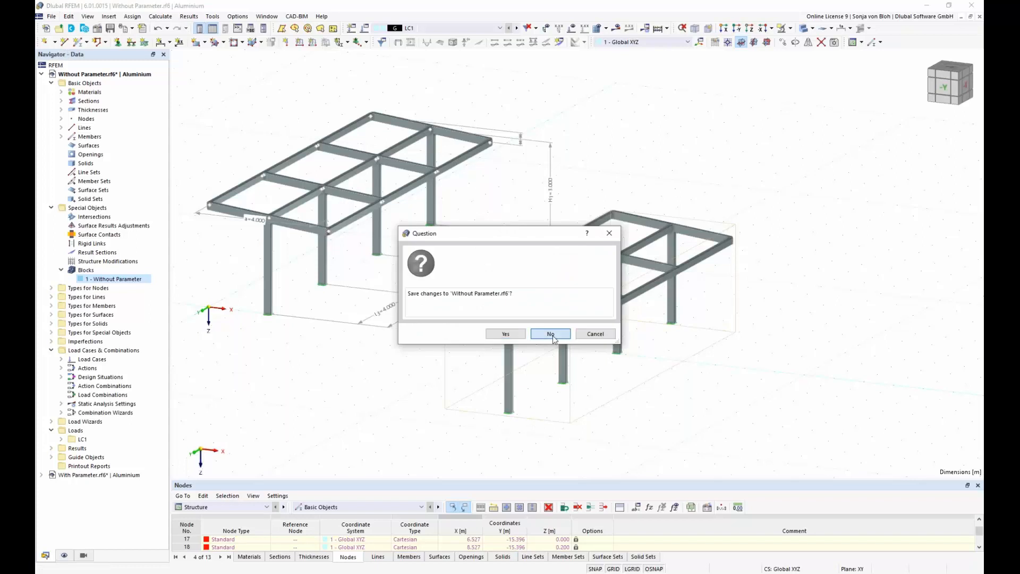
pyautogui.click(550, 335)
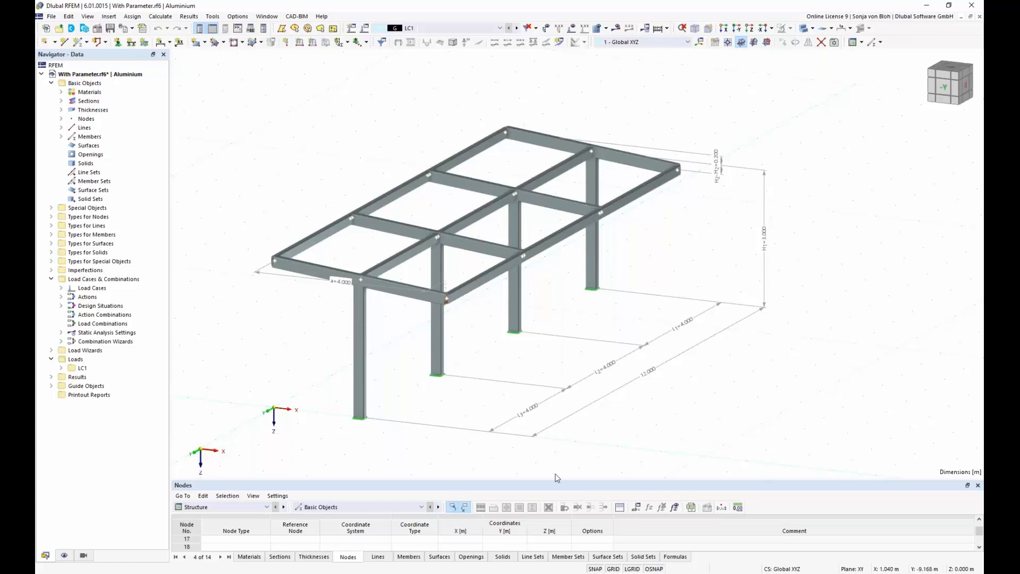
# Step: Review the global parameters, including the unit group and definition type options of parameter a, and leave them without changes
pyautogui.click(640, 508)
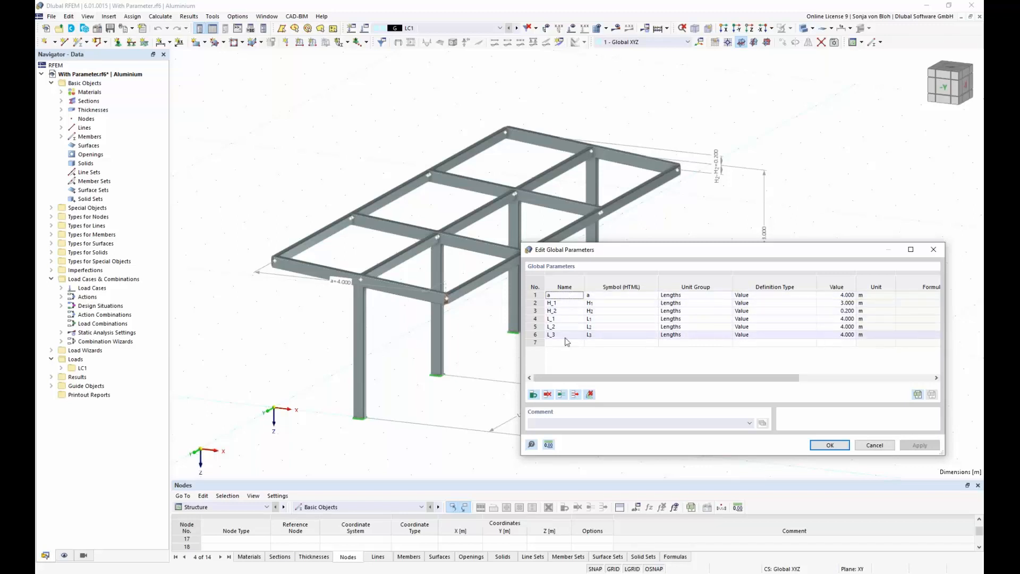
pyautogui.click(699, 297)
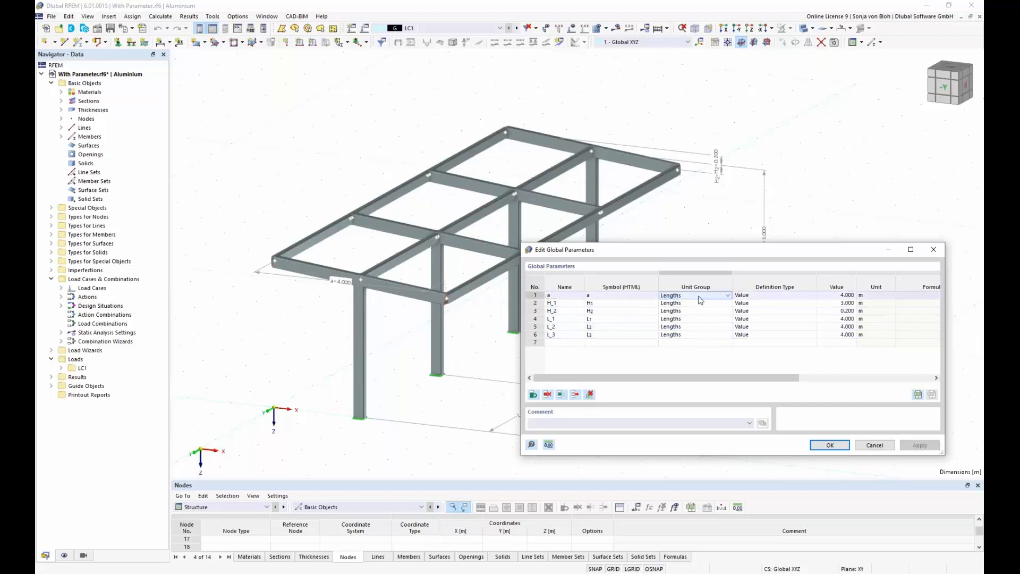
pyautogui.click(728, 296)
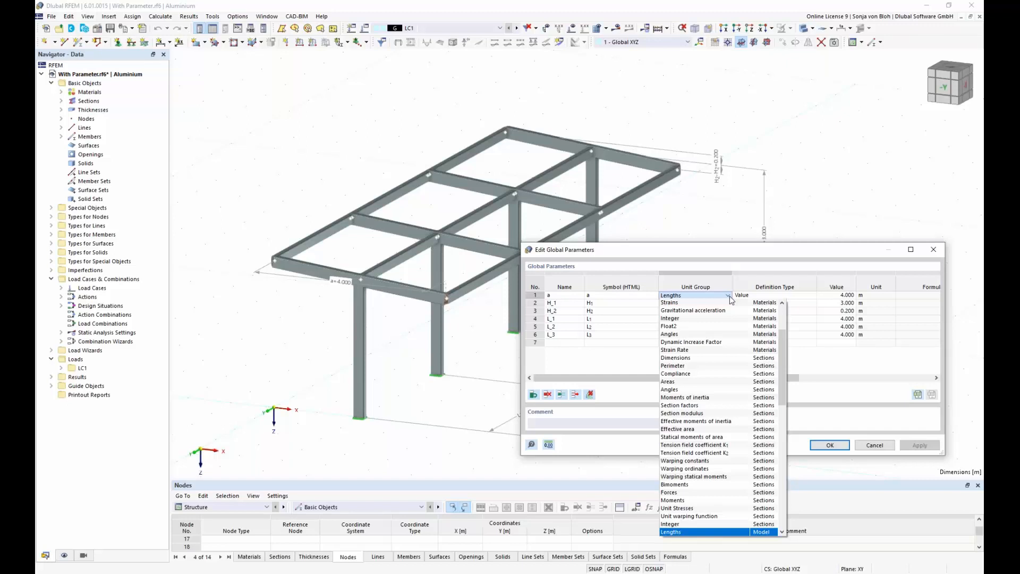
pyautogui.click(730, 300)
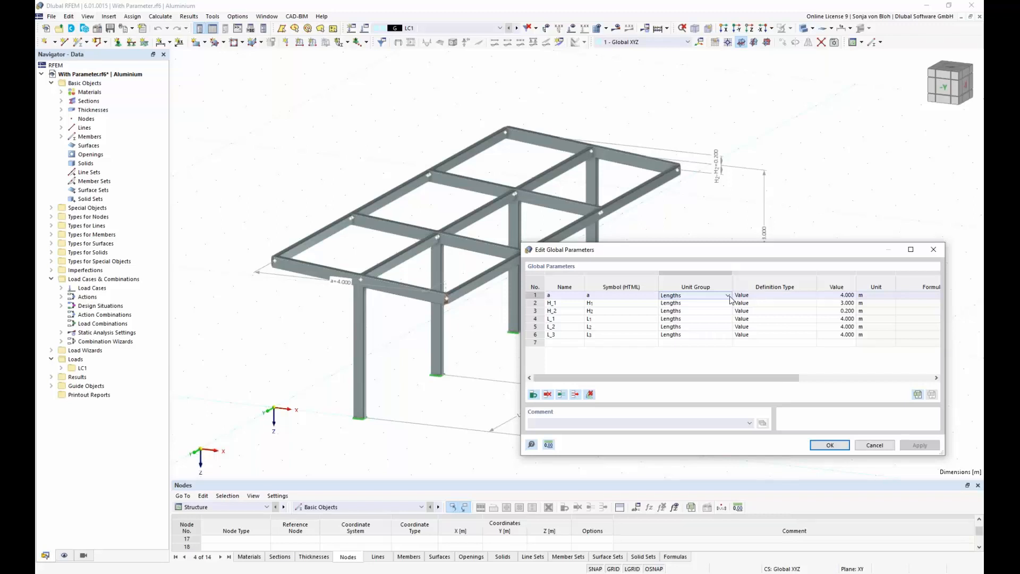
pyautogui.click(772, 296)
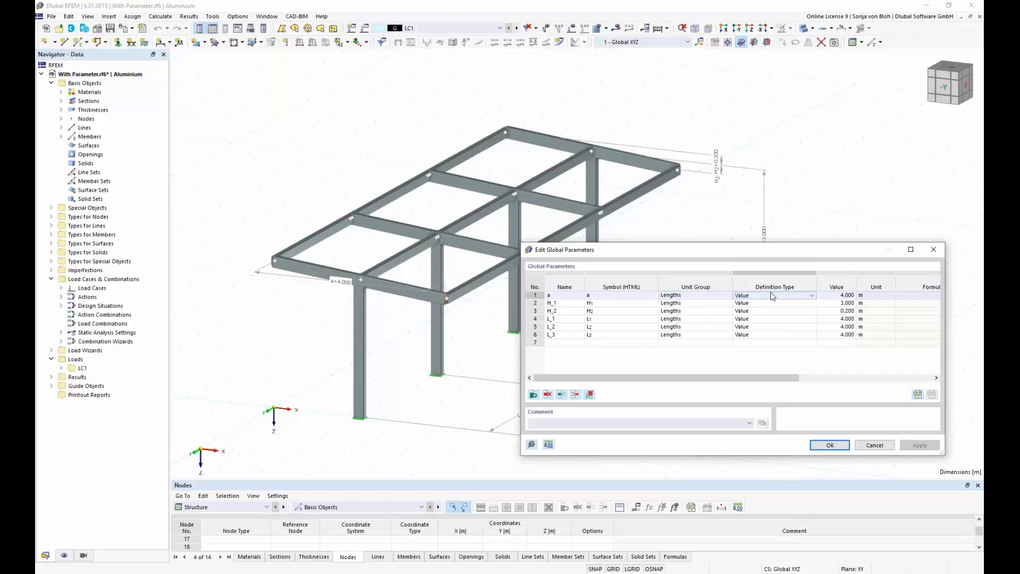
pyautogui.click(811, 296)
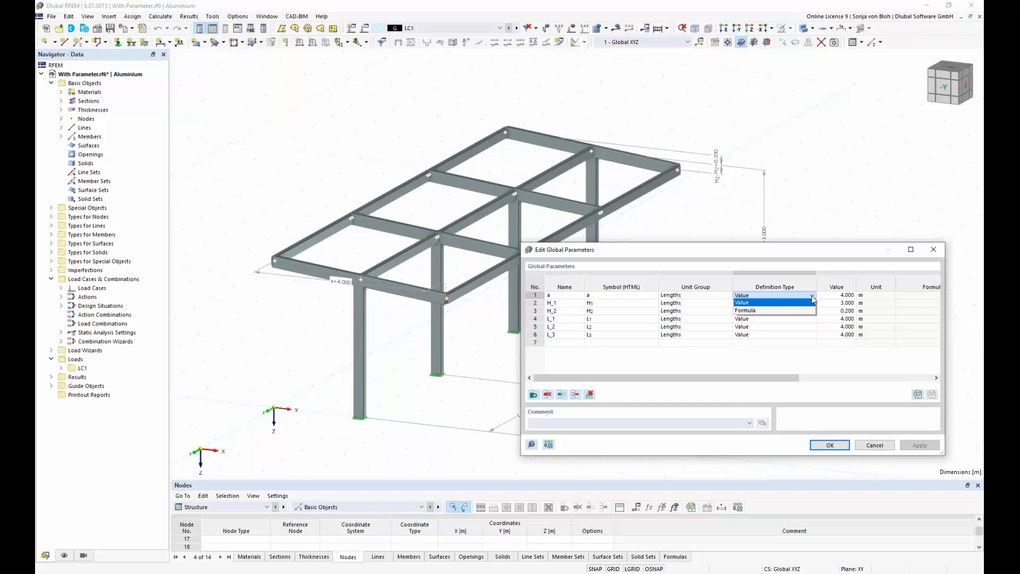
pyautogui.click(812, 299)
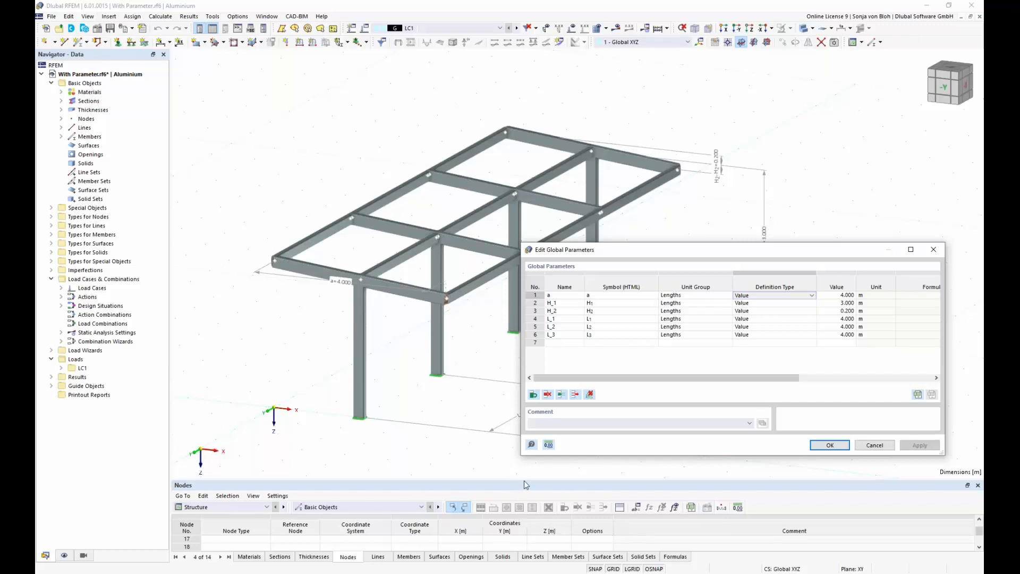
pyautogui.click(884, 447)
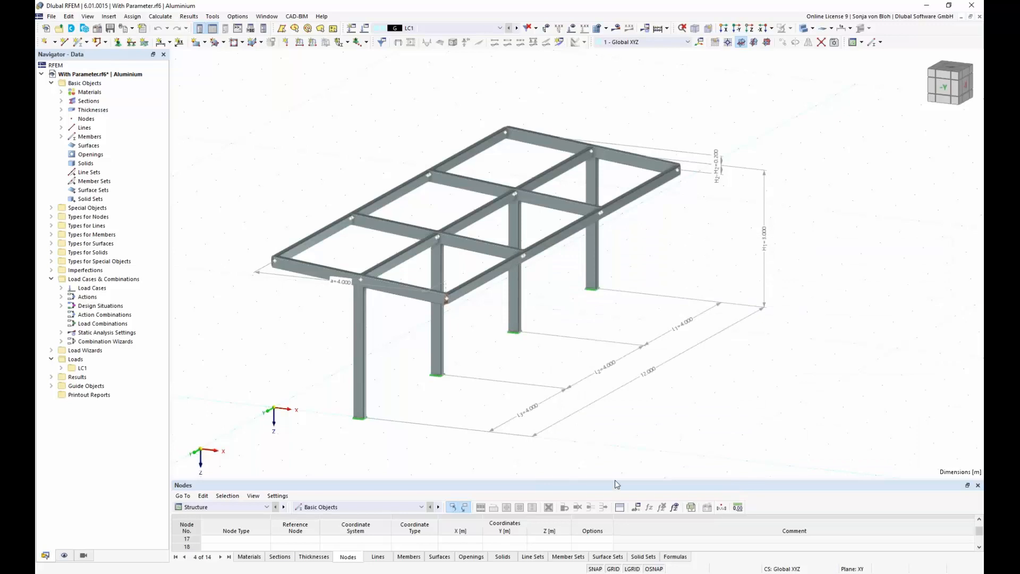
# Step: Enlarge the nodes table and inspect the formula behind node 1's Y coordinate
pyautogui.moveTo(618, 481); pyautogui.dragTo(628, 357)
pyautogui.scroll(5, 574, 481)
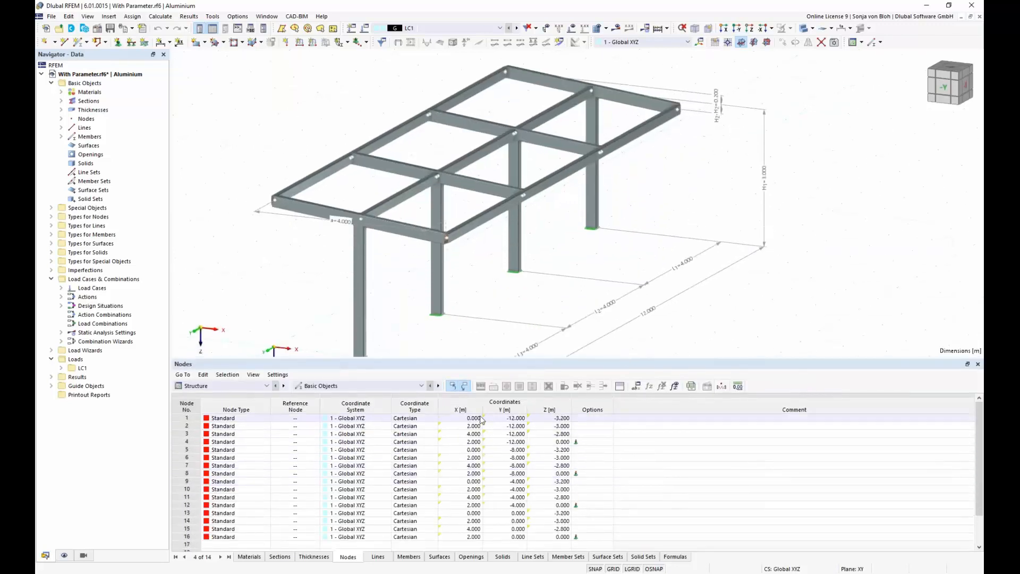
pyautogui.moveTo(482, 420)
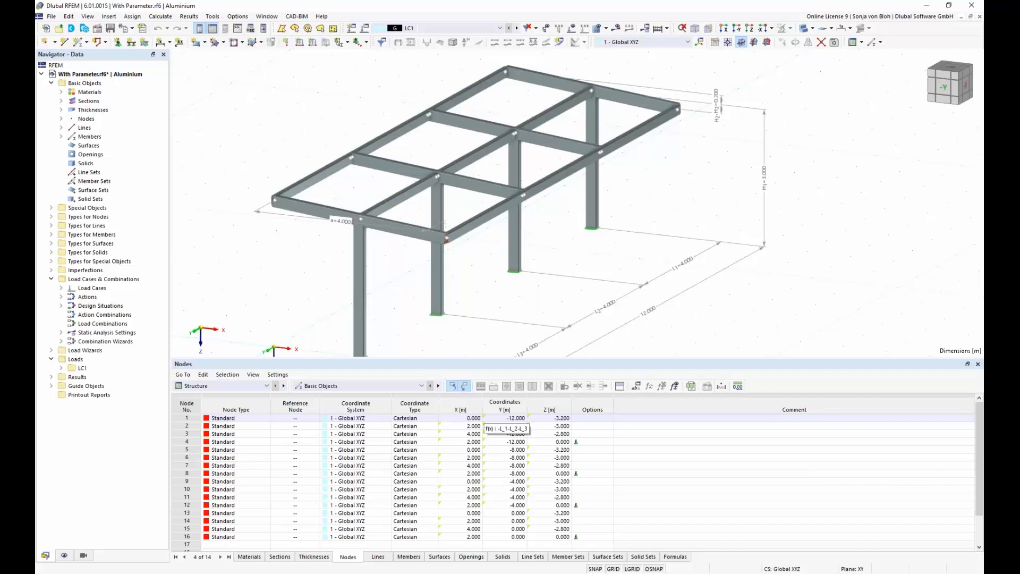
pyautogui.click(486, 419)
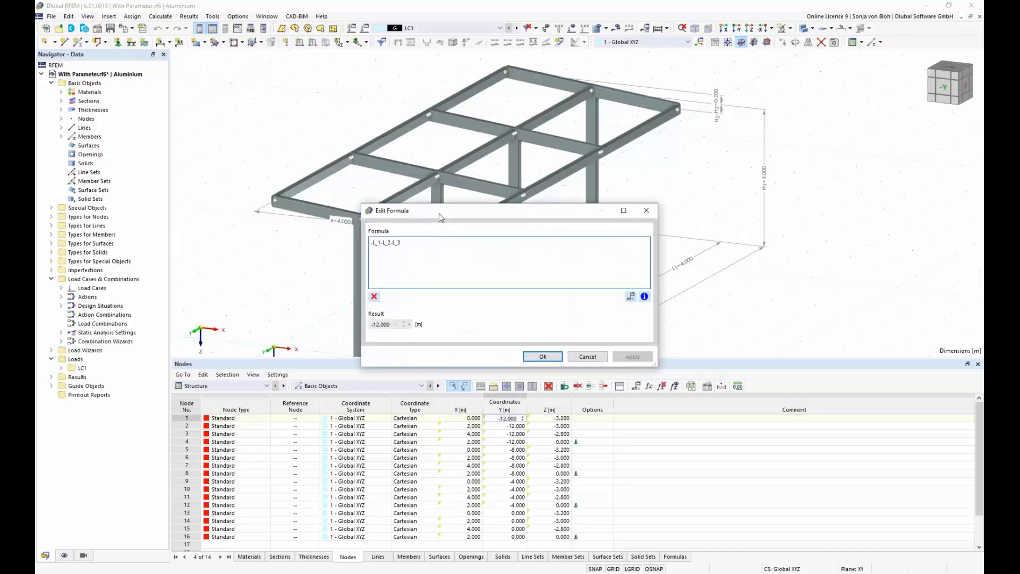
pyautogui.moveTo(438, 211); pyautogui.dragTo(664, 323)
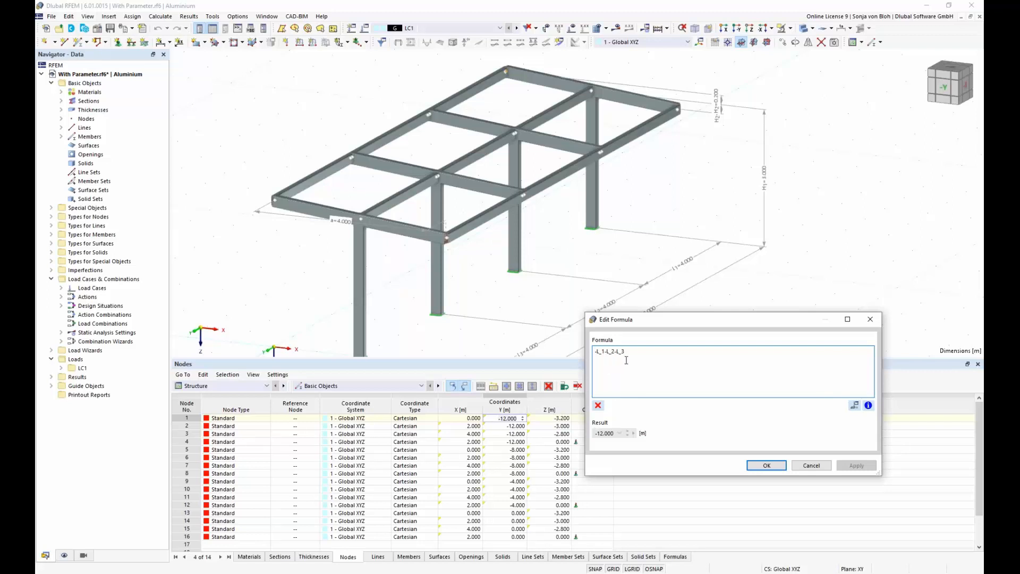
pyautogui.click(819, 466)
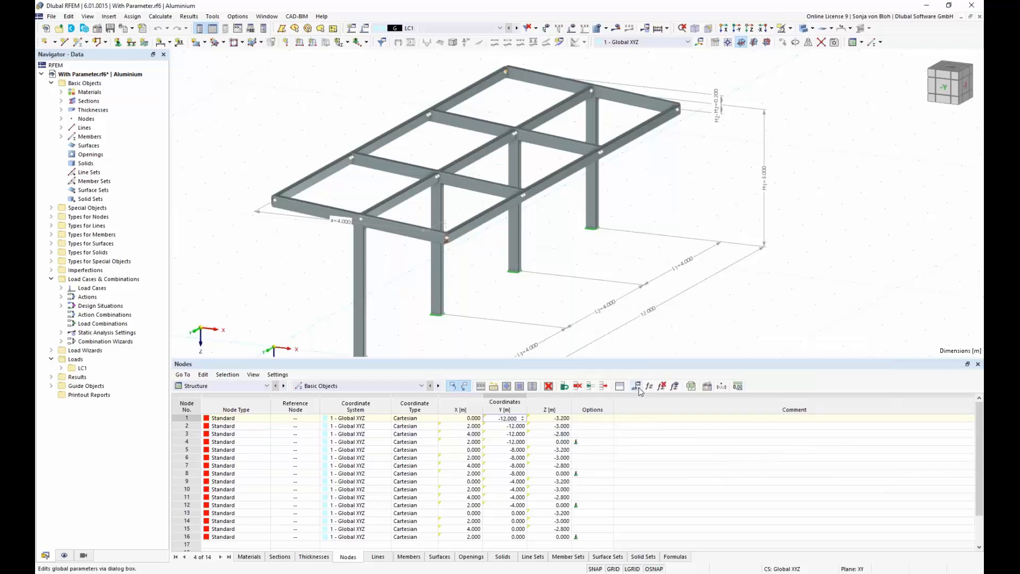
# Step: Set the global parameter L_2 to 8 m and apply it to the canopy
pyautogui.click(635, 385)
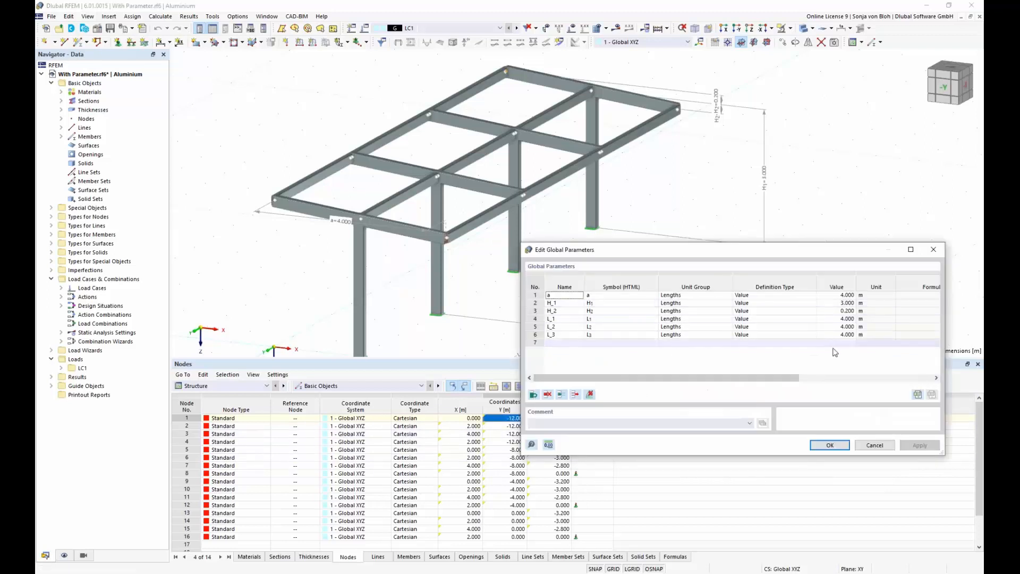
pyautogui.click(840, 326)
pyautogui.write('8')
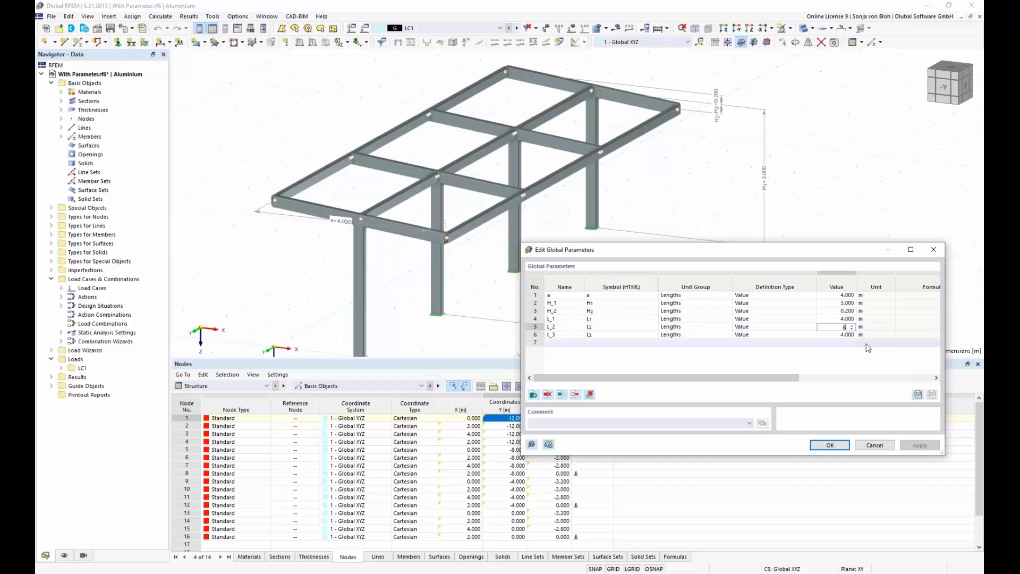
pyautogui.press('Return')
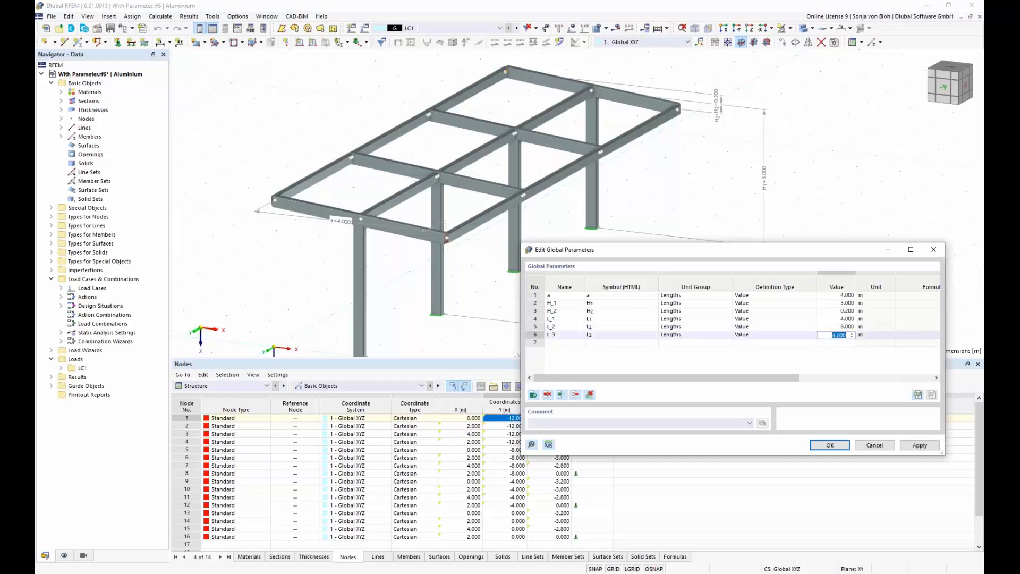
pyautogui.click(919, 445)
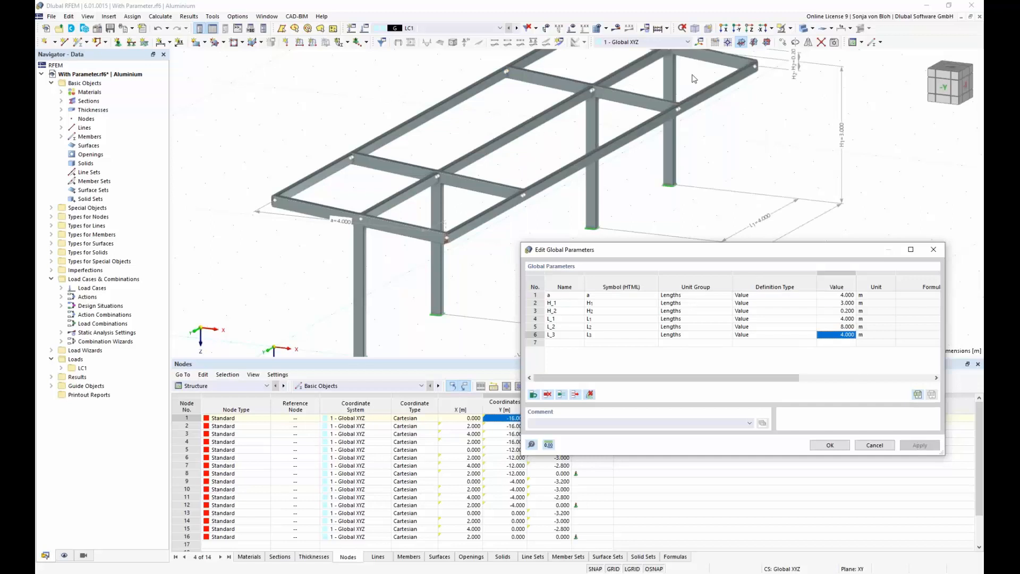
# Step: Set the global parameter L_2 to 4 m, confirm the parameters, and shrink the nodes table
pyautogui.doubleClick(835, 327)
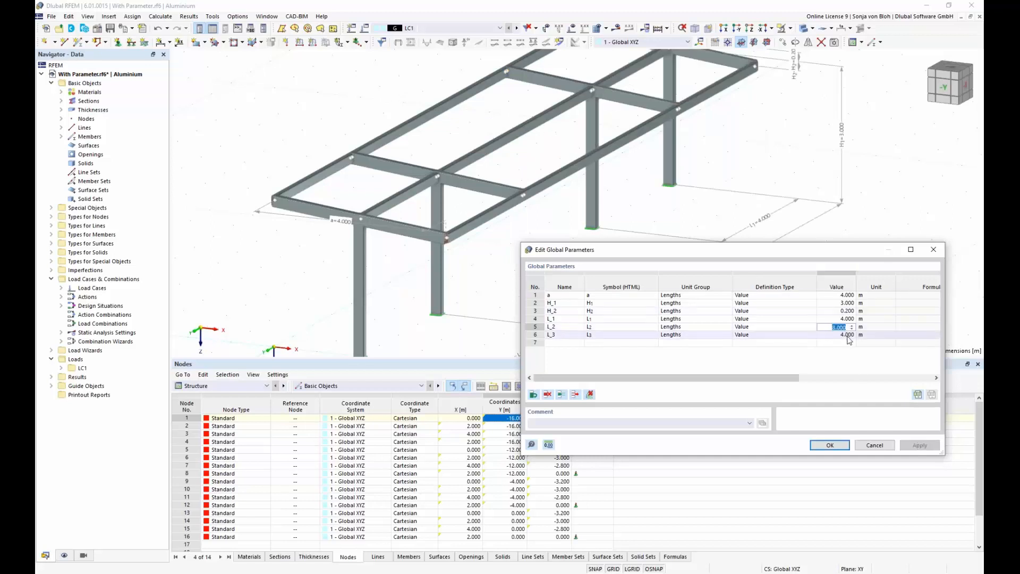
pyautogui.write('4')
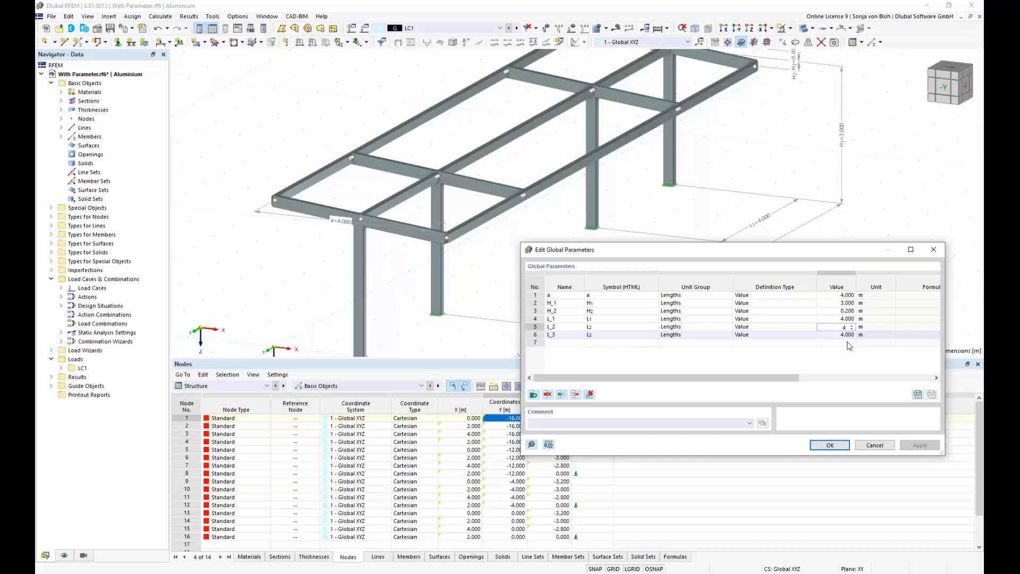
pyautogui.click(829, 445)
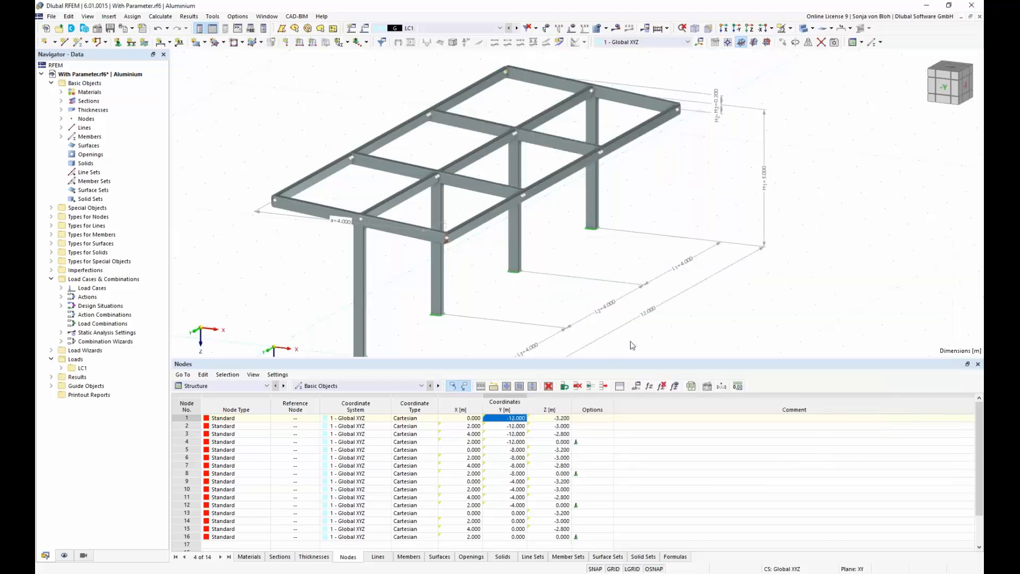
pyautogui.moveTo(597, 361); pyautogui.dragTo(603, 481)
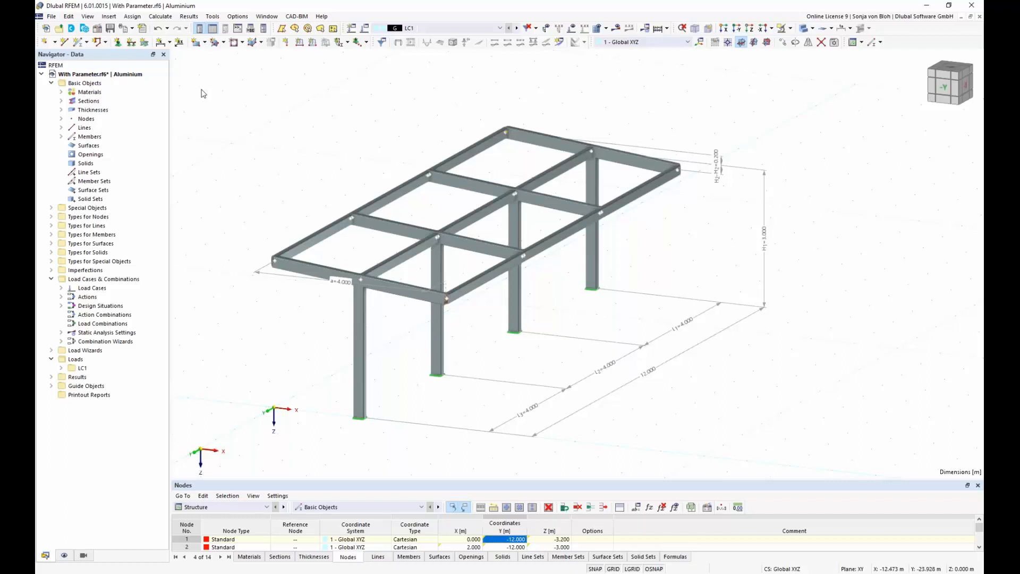
# Step: Select the whole canopy with its dimensions and save it as block With Parameter, with Beams as model category 1
pyautogui.moveTo(205, 87); pyautogui.dragTo(862, 466)
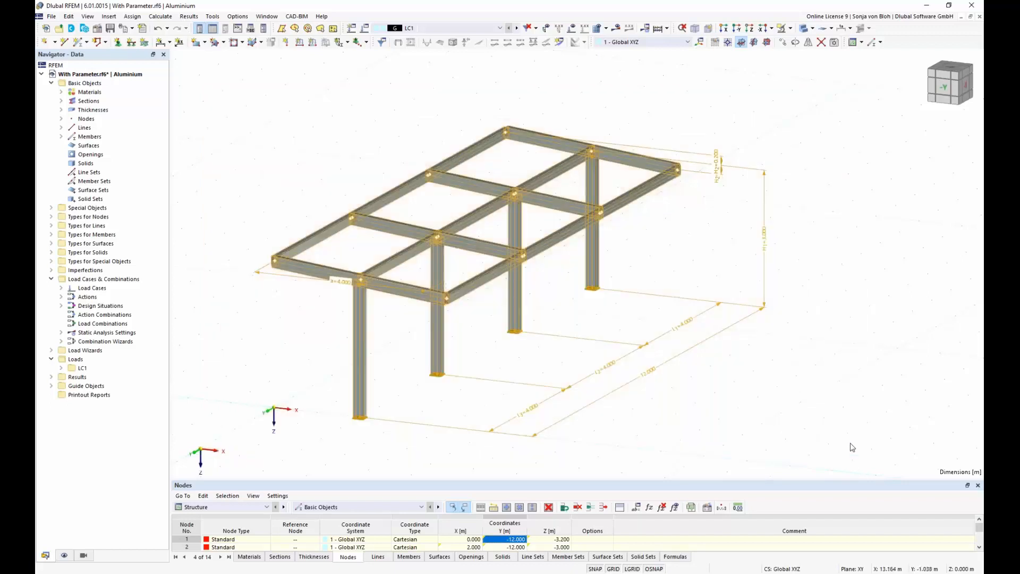
pyautogui.click(55, 17)
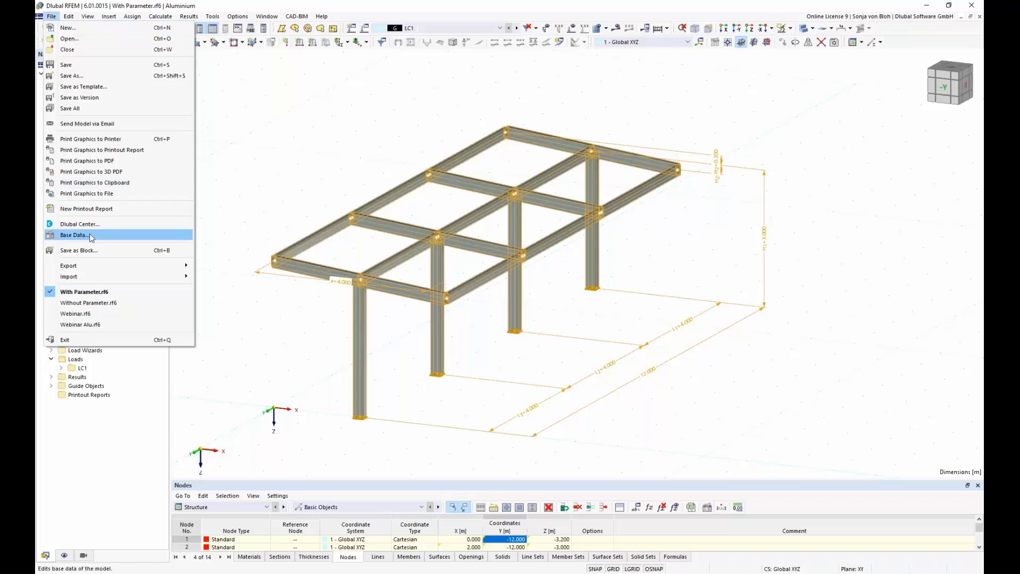
pyautogui.click(90, 251)
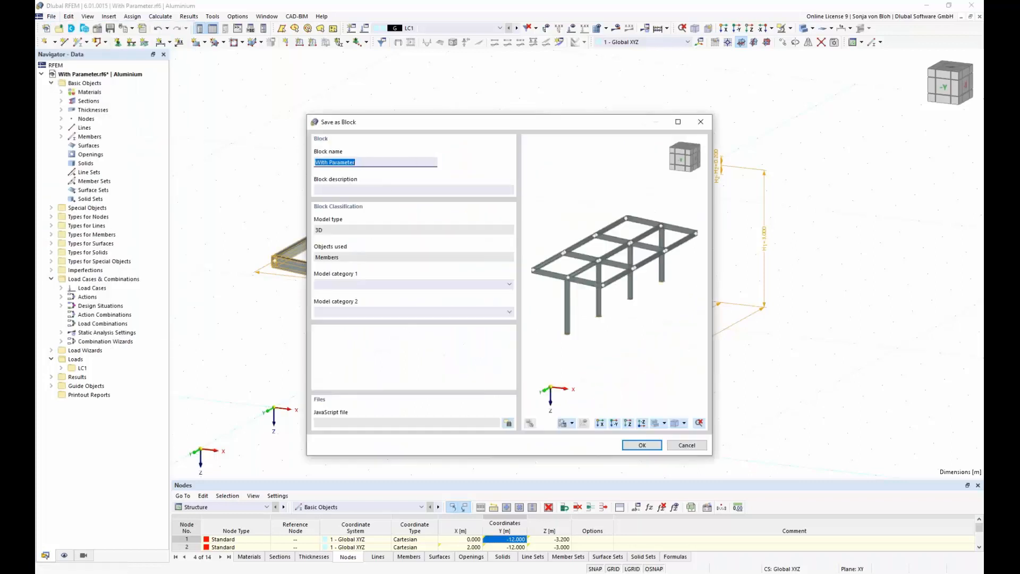
pyautogui.click(508, 284)
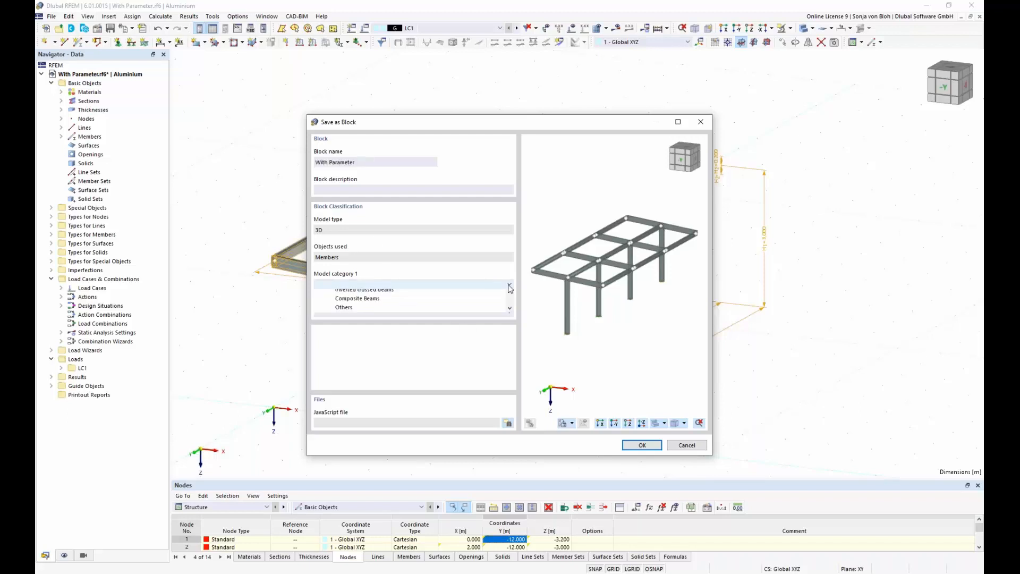
pyautogui.click(471, 303)
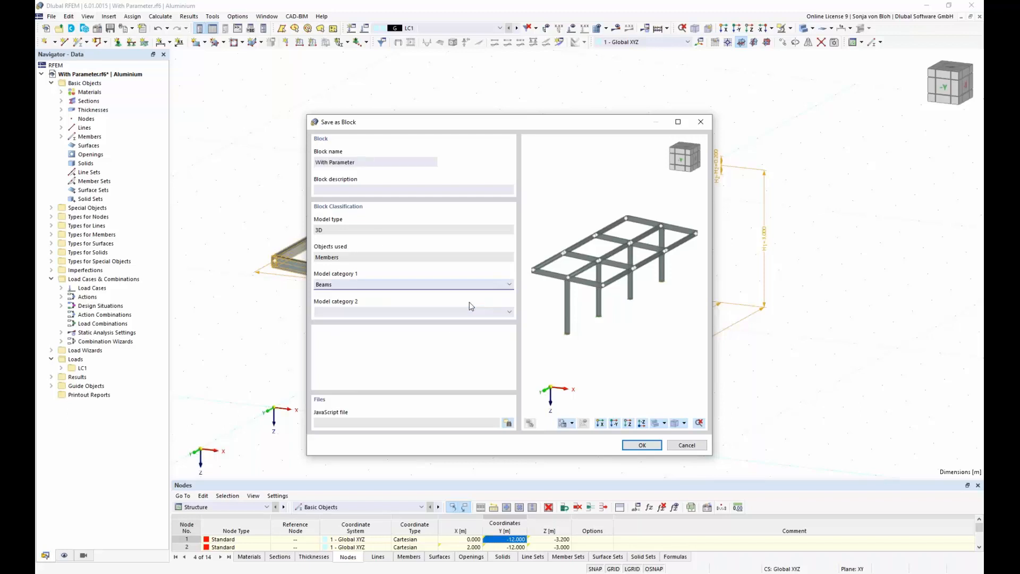
pyautogui.click(641, 446)
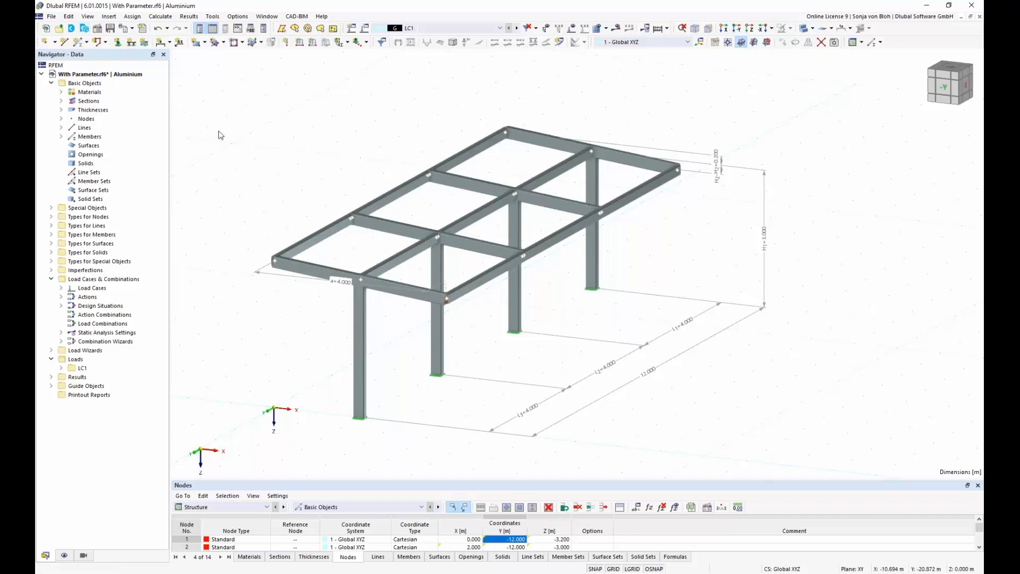
# Step: Choose the With Parameter block from the Beams category of the block library and load it for insertion
pyautogui.hotkey('alt', 'Tab')
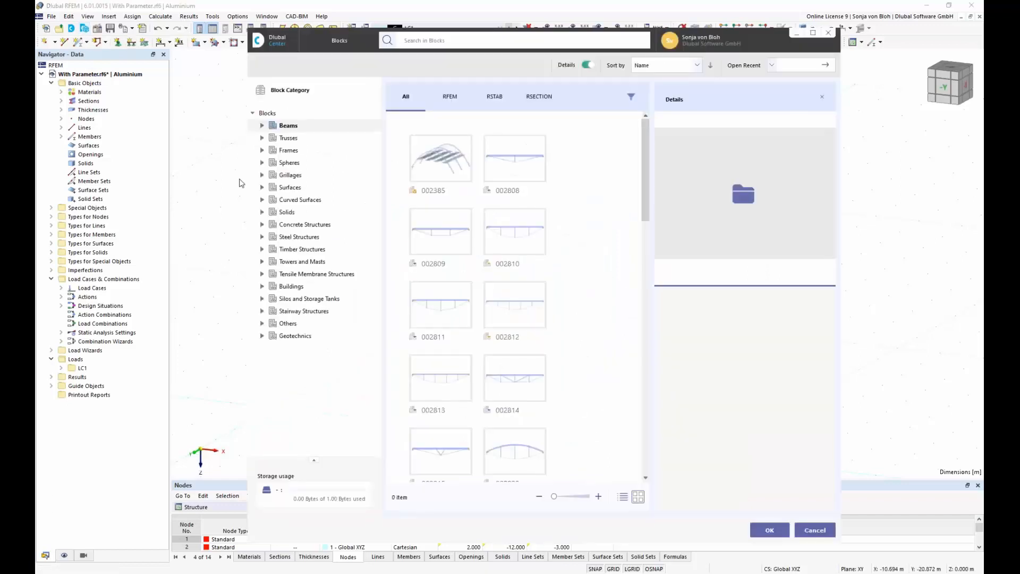
pyautogui.click(294, 128)
pyautogui.moveTo(648, 193); pyautogui.dragTo(675, 323)
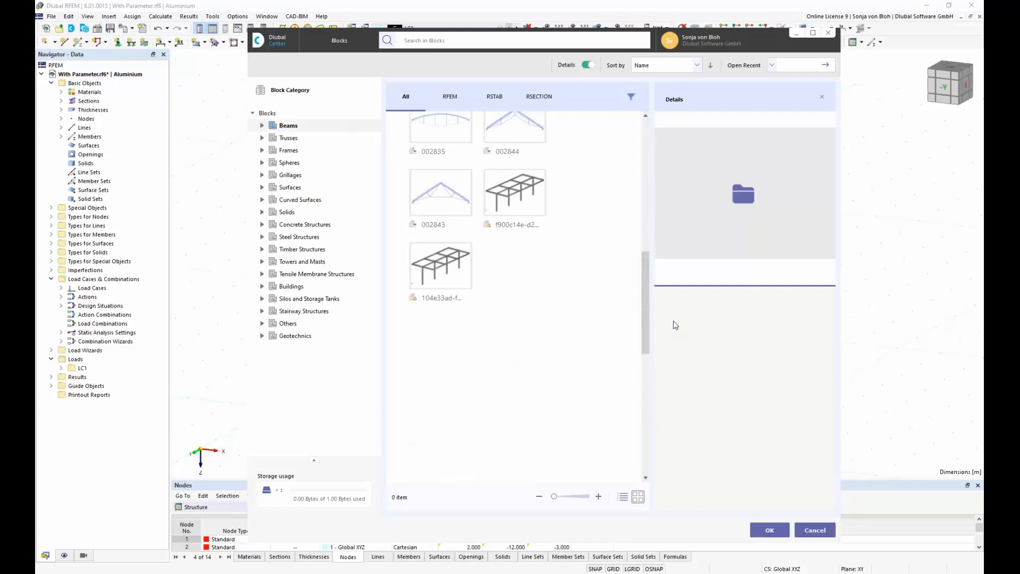
pyautogui.click(513, 197)
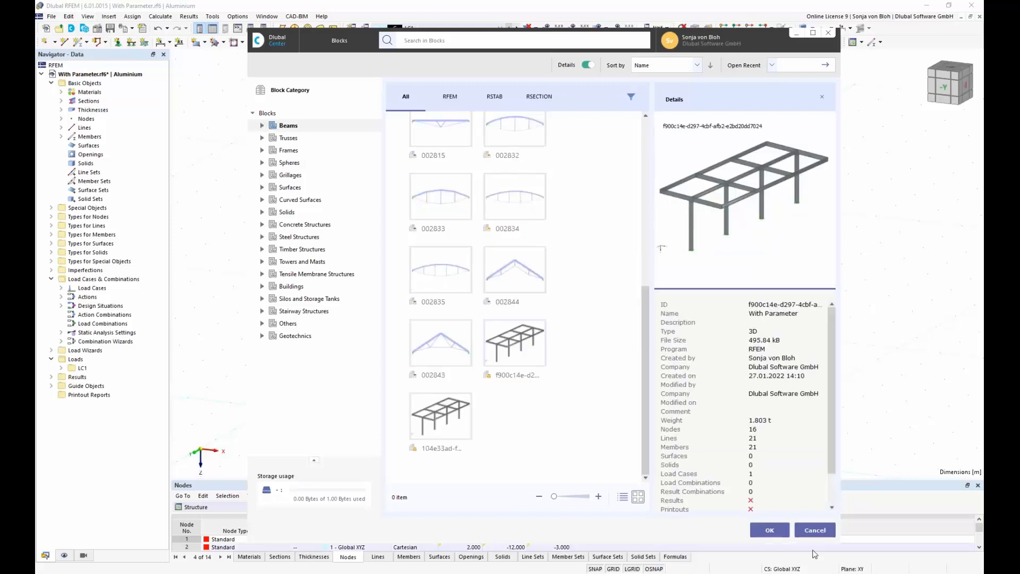
pyautogui.click(770, 530)
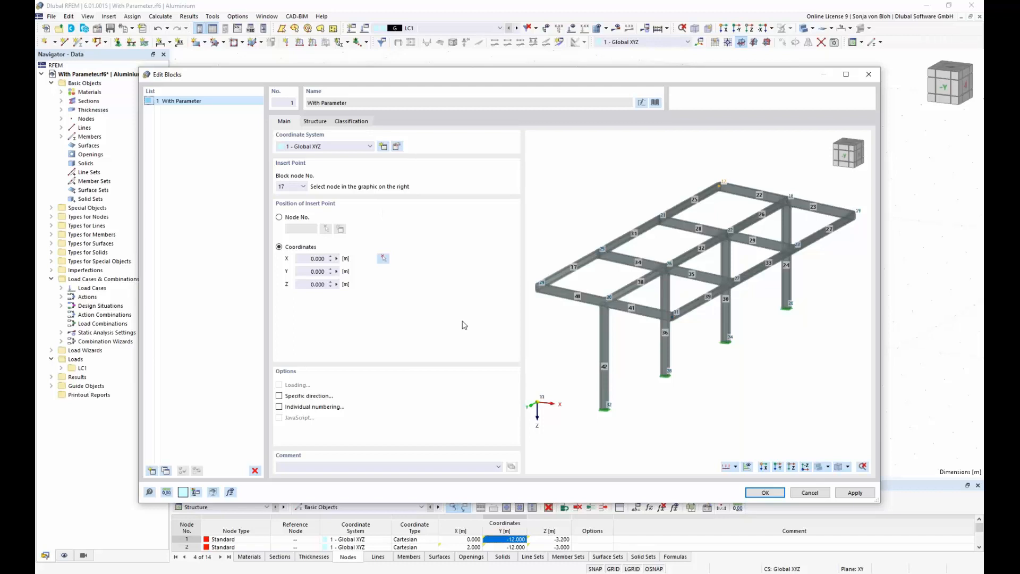
# Step: Set the block's insert point to node 32 at the front corner column foot and place it at X 13, Y 0, Z 0 m
pyautogui.click(604, 407)
pyautogui.click(383, 258)
pyautogui.scroll(-3, 532, 344)
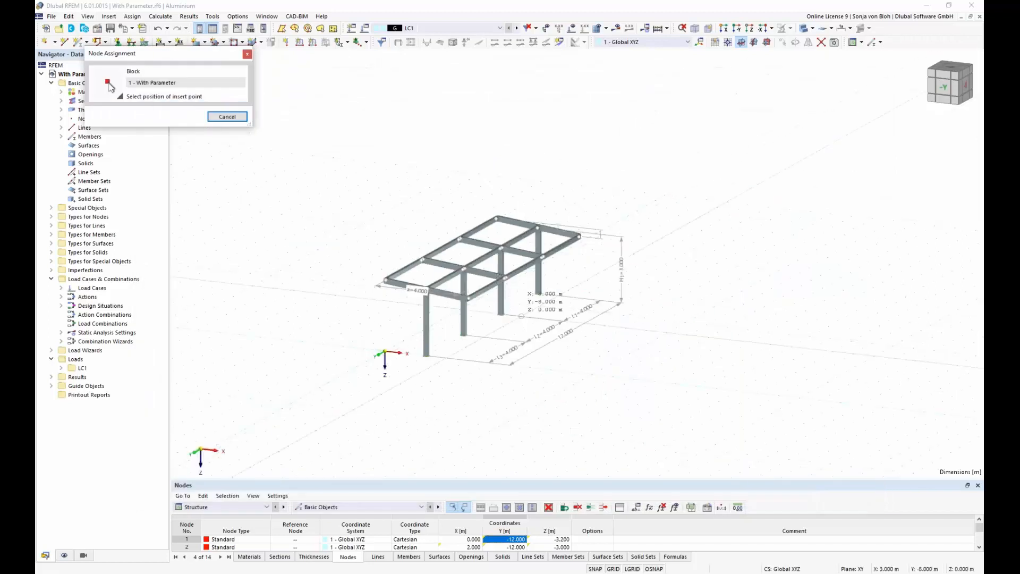
pyautogui.click(654, 381)
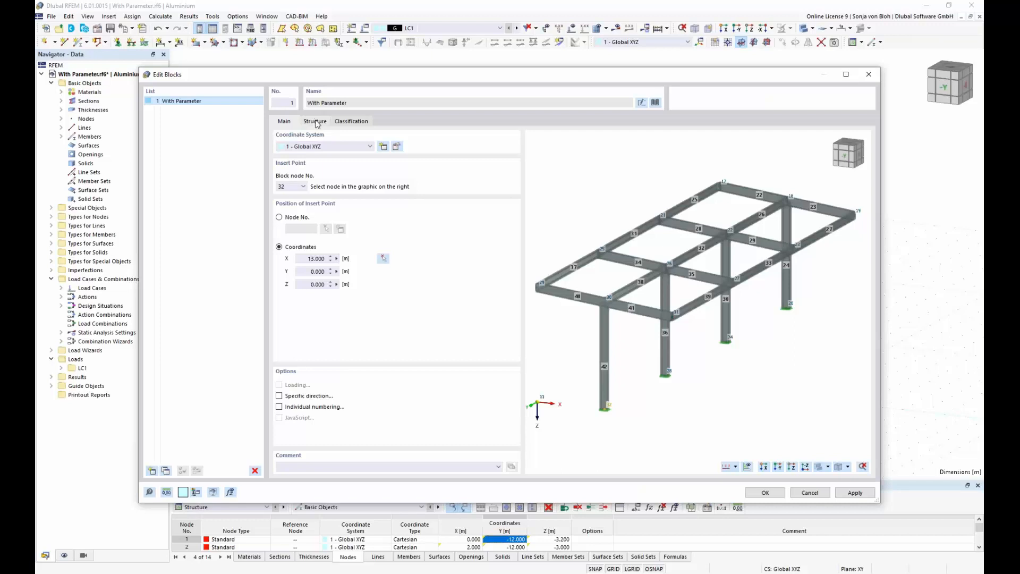
# Step: Check the block's structure parameters and insert the With Parameter block into the model with its lengths as they are
pyautogui.click(315, 121)
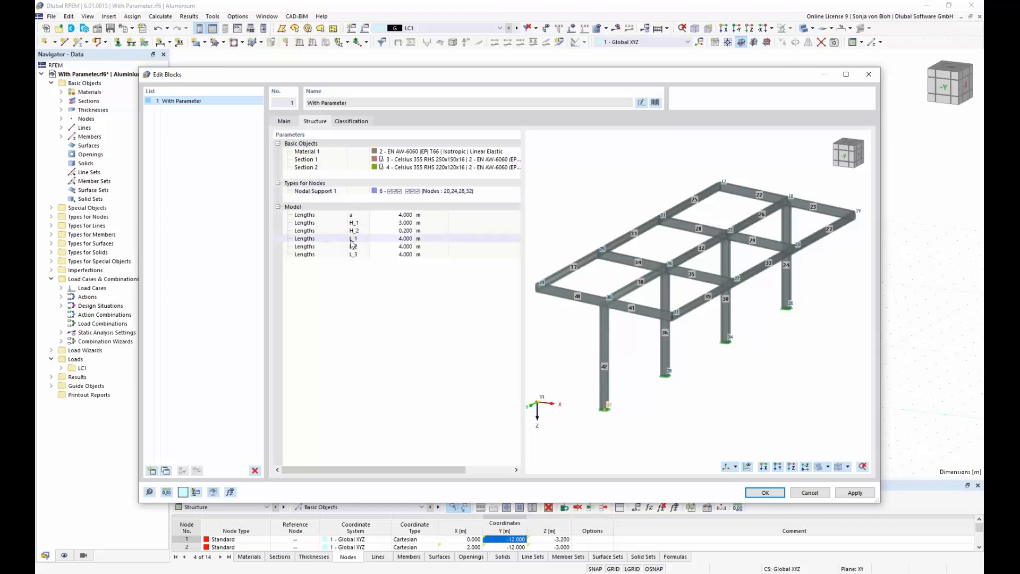
pyautogui.click(388, 242)
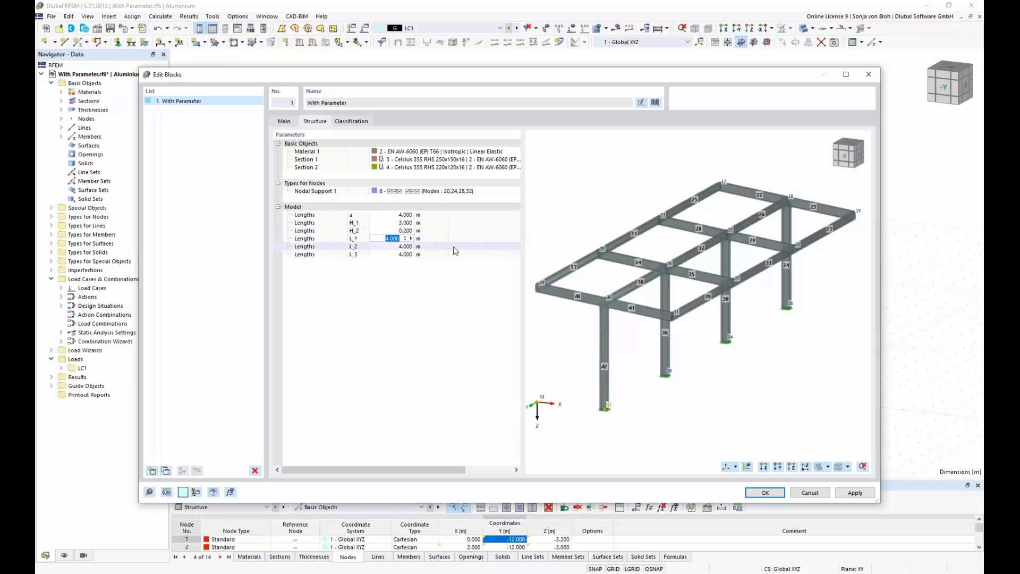
pyautogui.press('F2')
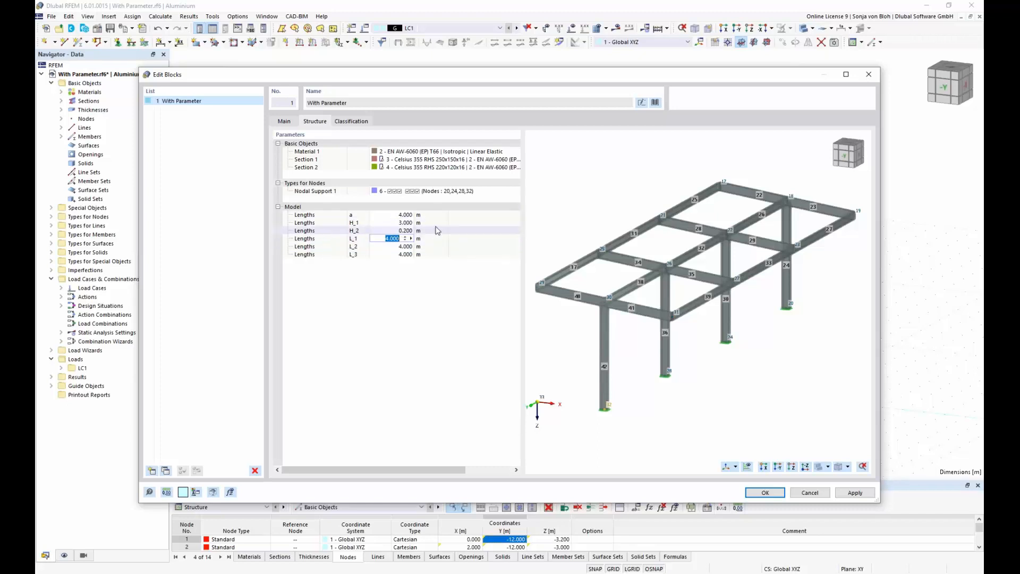
pyautogui.click(765, 492)
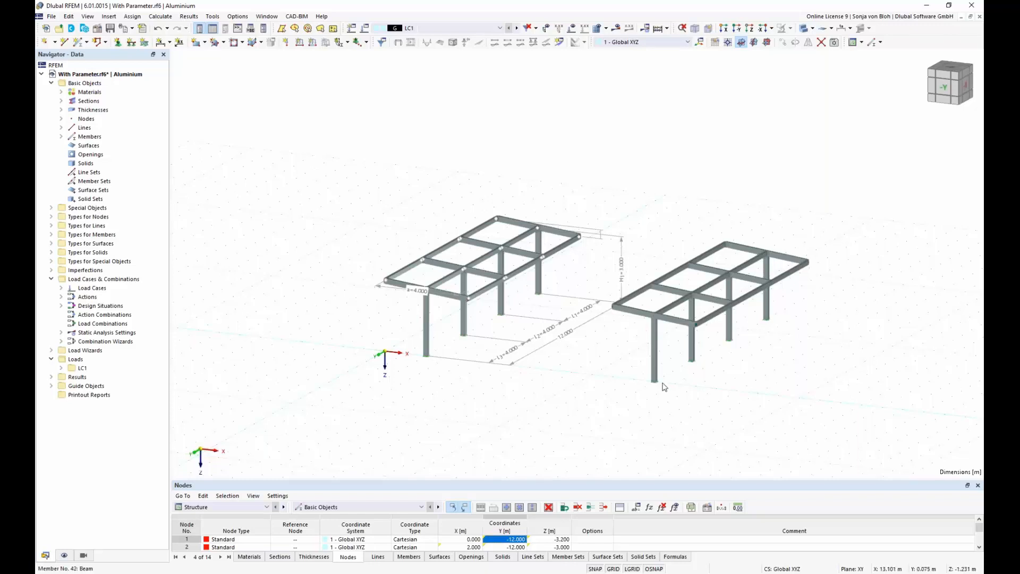
pyautogui.moveTo(585, 373); pyautogui.dragTo(583, 377, button='middle')
pyautogui.scroll(3, 569, 368)
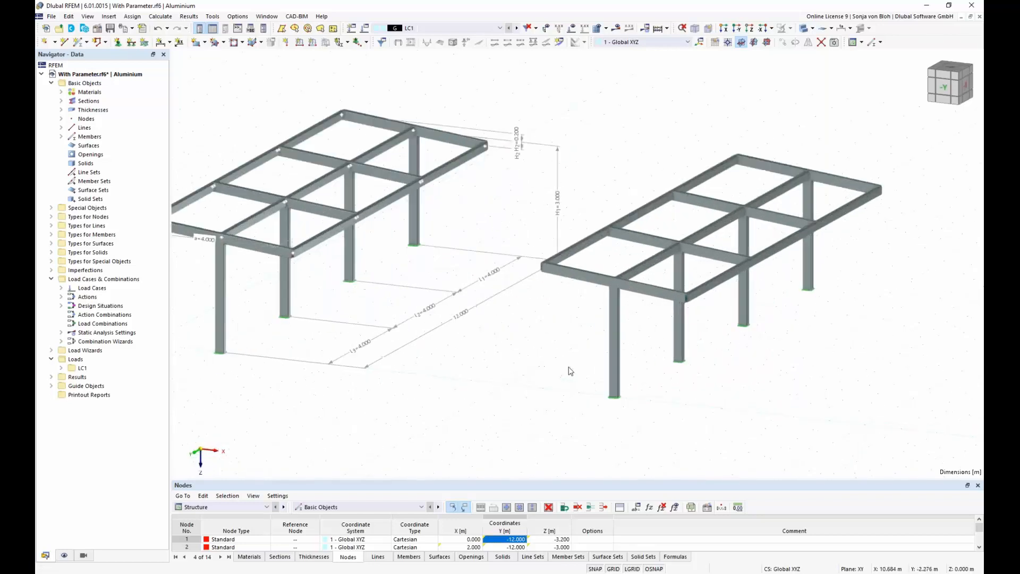
pyautogui.scroll(-1, 645, 346)
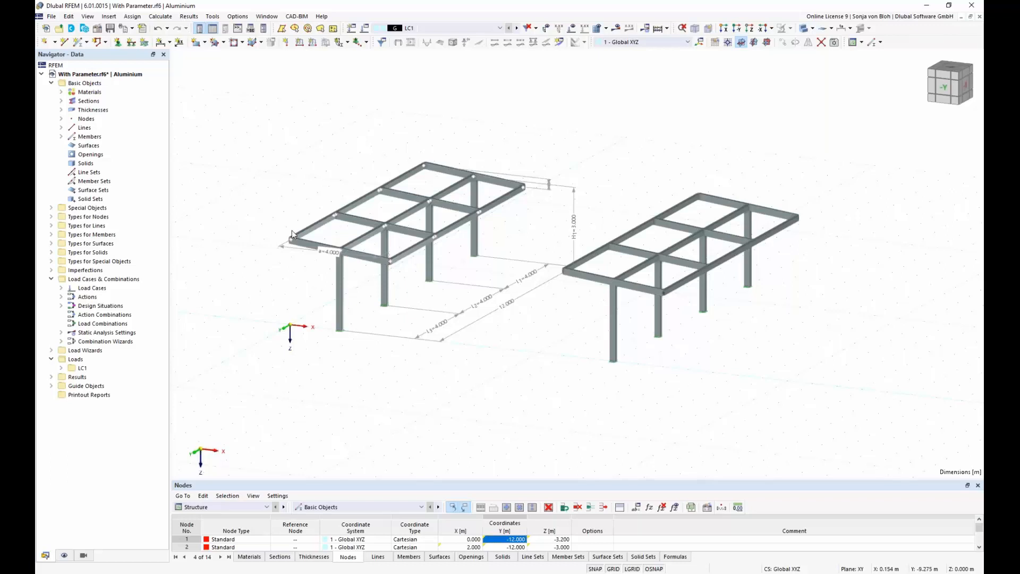
# Step: Set the global parameter L_2 to 8 m and confirm the global parameters
pyautogui.click(636, 508)
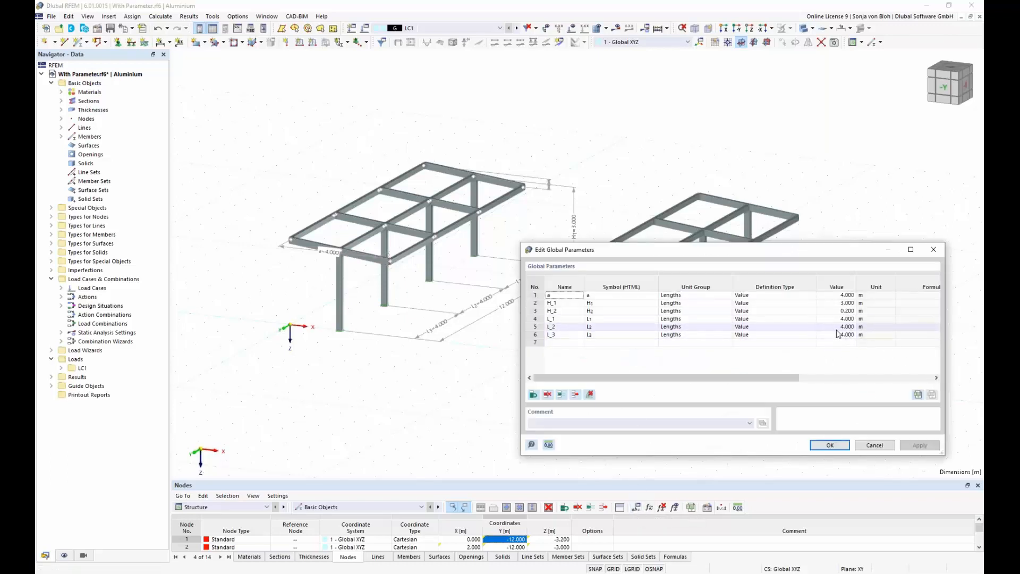
pyautogui.click(840, 326)
pyautogui.write('8')
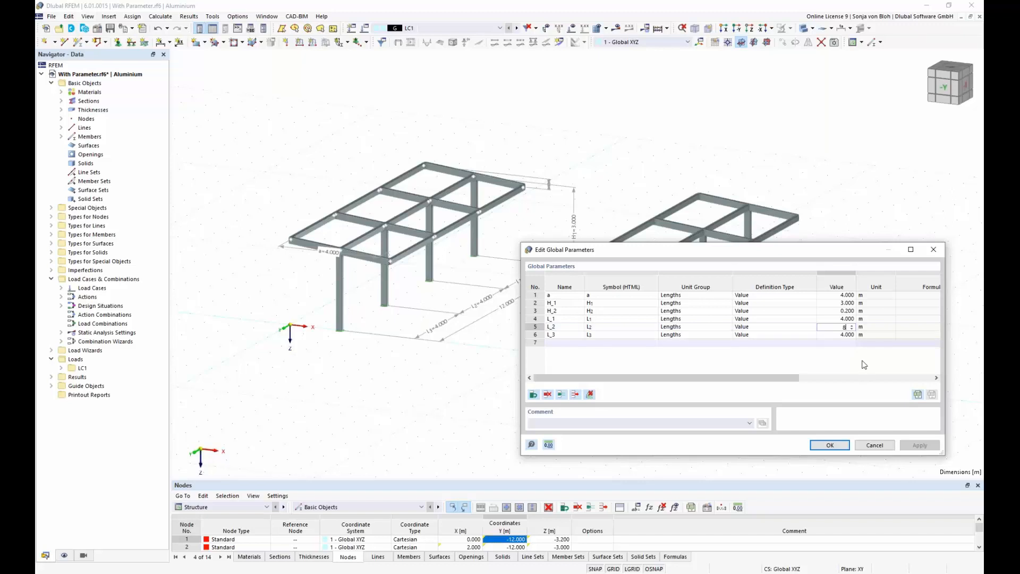
pyautogui.click(838, 335)
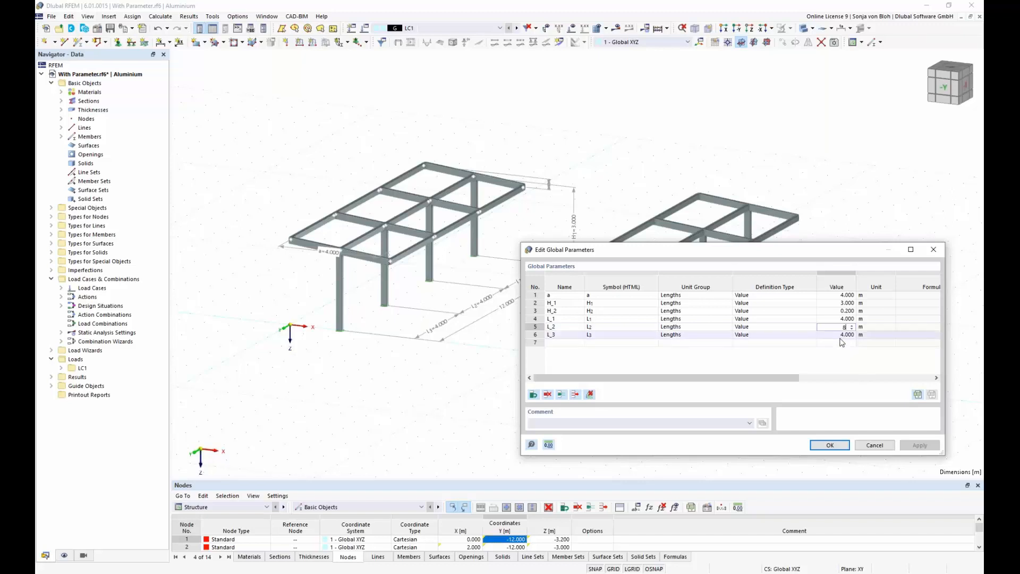
pyautogui.click(832, 445)
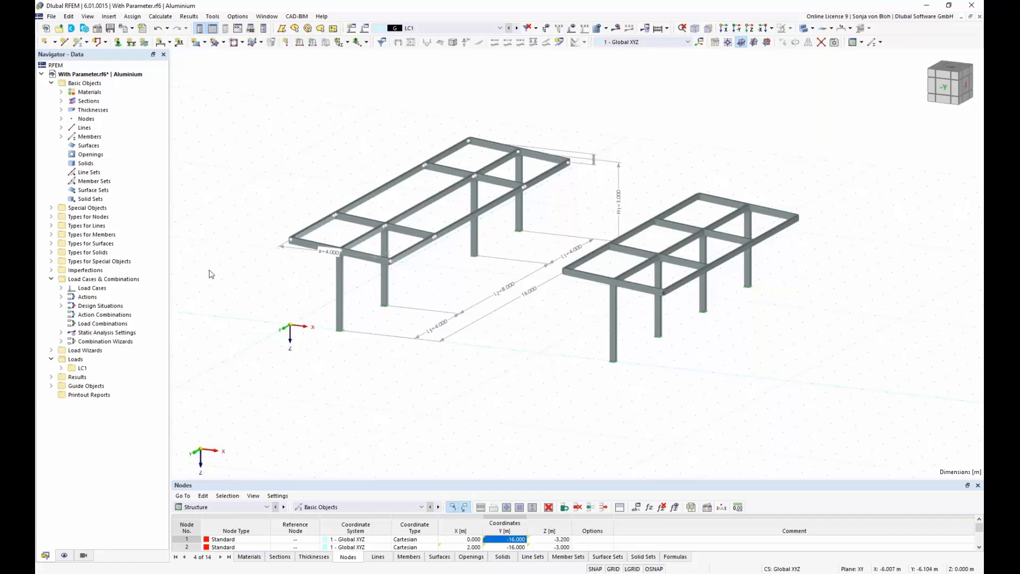
# Step: Open the inserted With Parameter block for editing and show its structure parameters
pyautogui.click(51, 208)
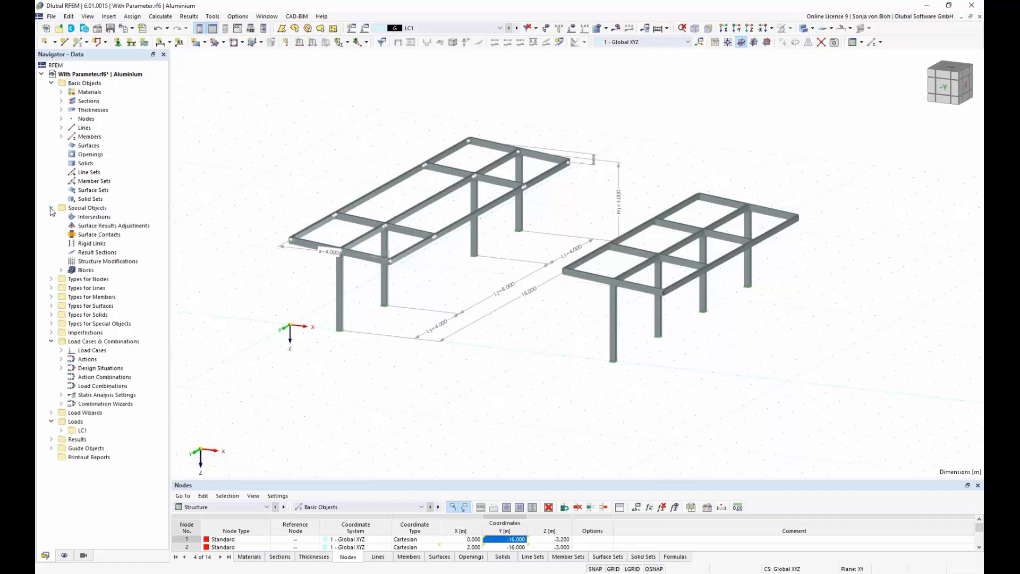
pyautogui.click(61, 270)
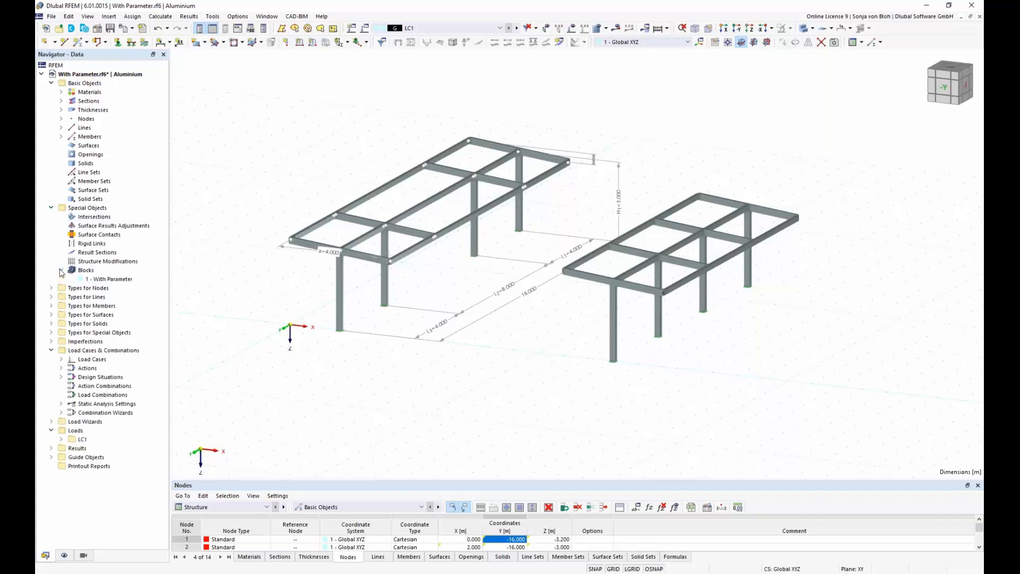
pyautogui.doubleClick(117, 281)
pyautogui.click(315, 121)
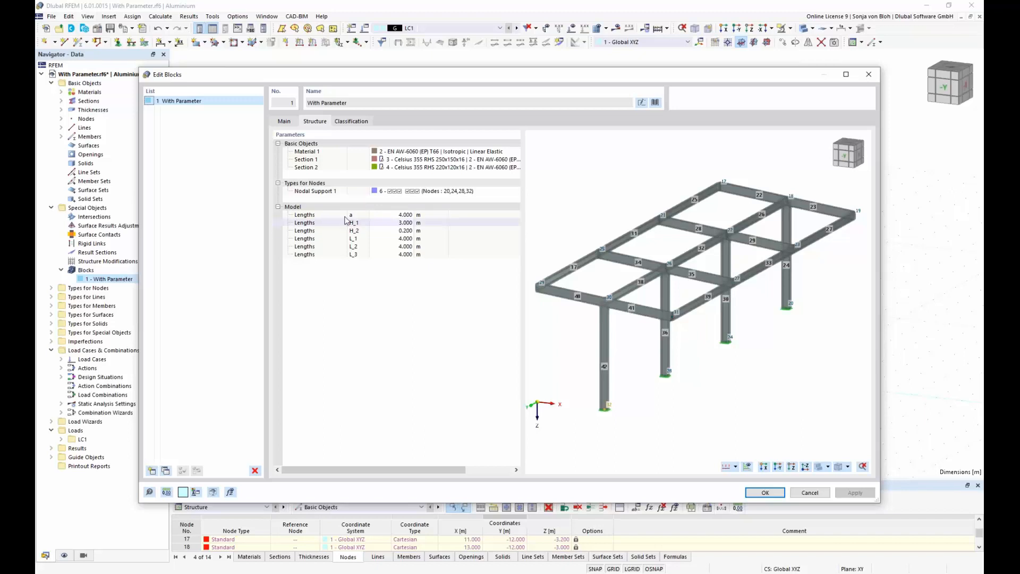
# Step: Link the block's lengths a, H_1 and H_2 to the global parameters with the formulas =a, =H_1 and =H_2
pyautogui.click(404, 215)
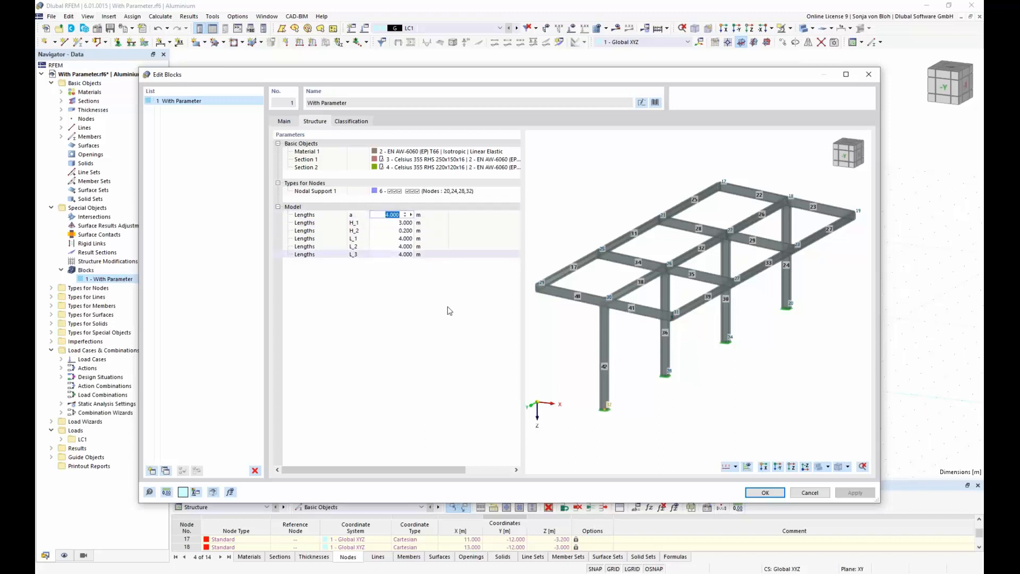
pyautogui.write('=a')
pyautogui.click(393, 223)
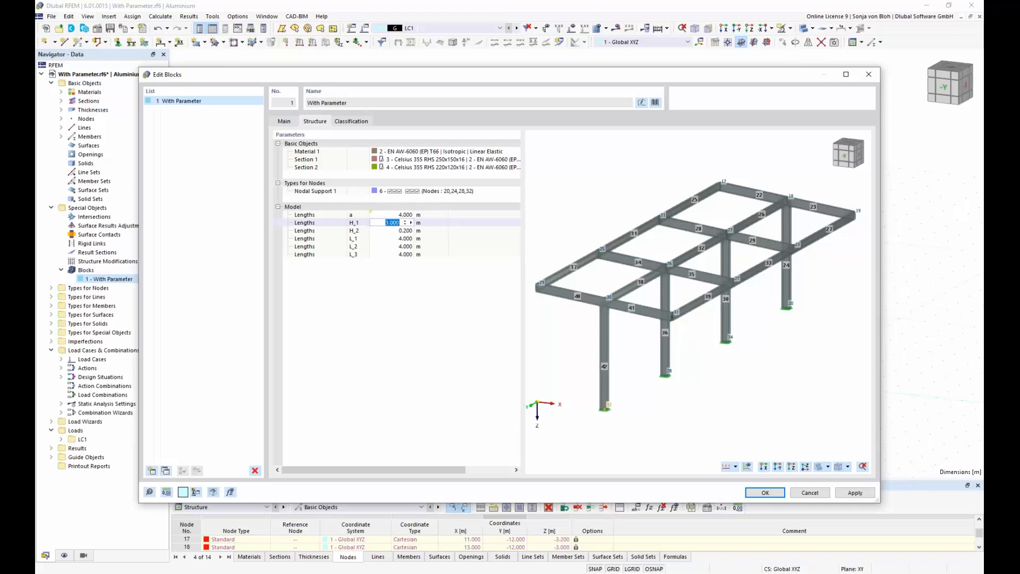
pyautogui.write('=H_1')
pyautogui.press('Return')
pyautogui.write('=')
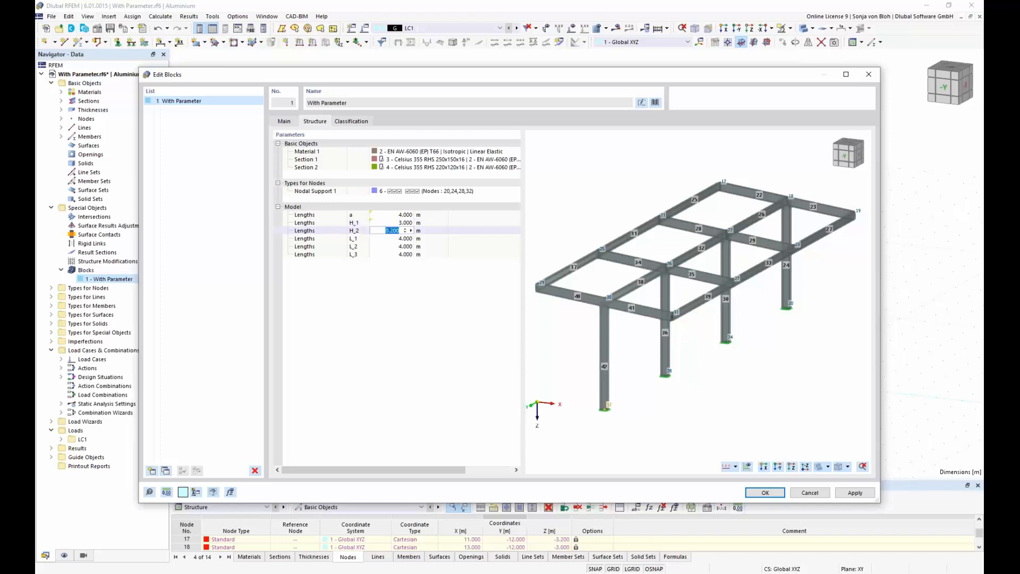
pyautogui.write('H_2')
pyautogui.press('Return')
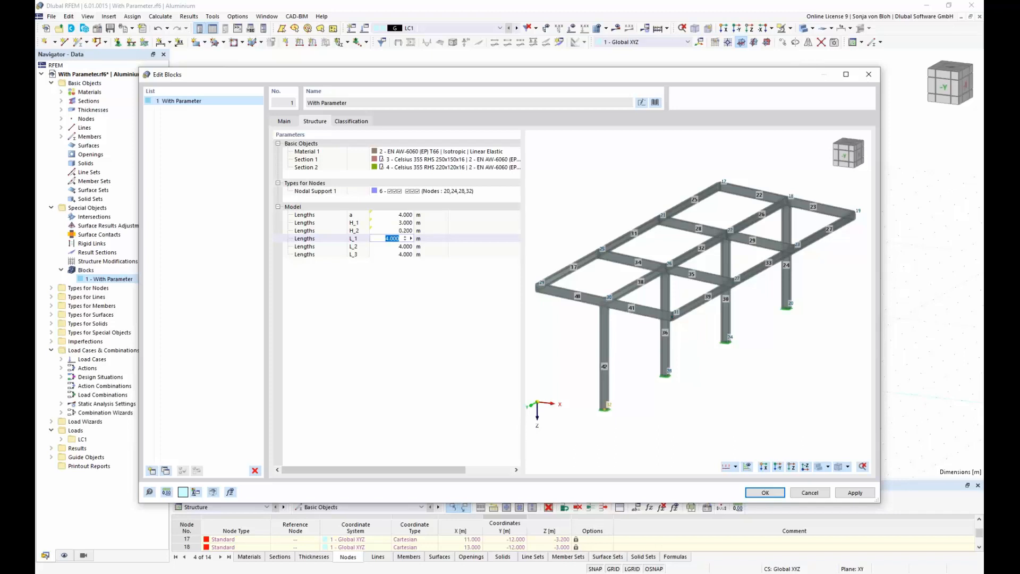
# Step: Enter the formulas =L_3 for the block's length L_1, =L_2 for L_2 and =L_3 for L_3, and confirm regenerating the block
pyautogui.write('=H_3')
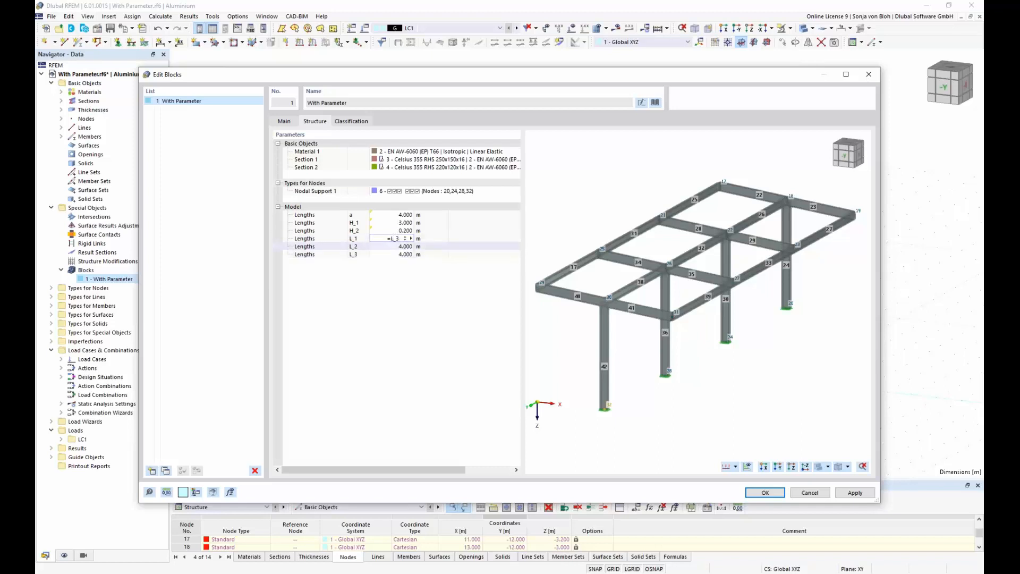
pyautogui.click(398, 247)
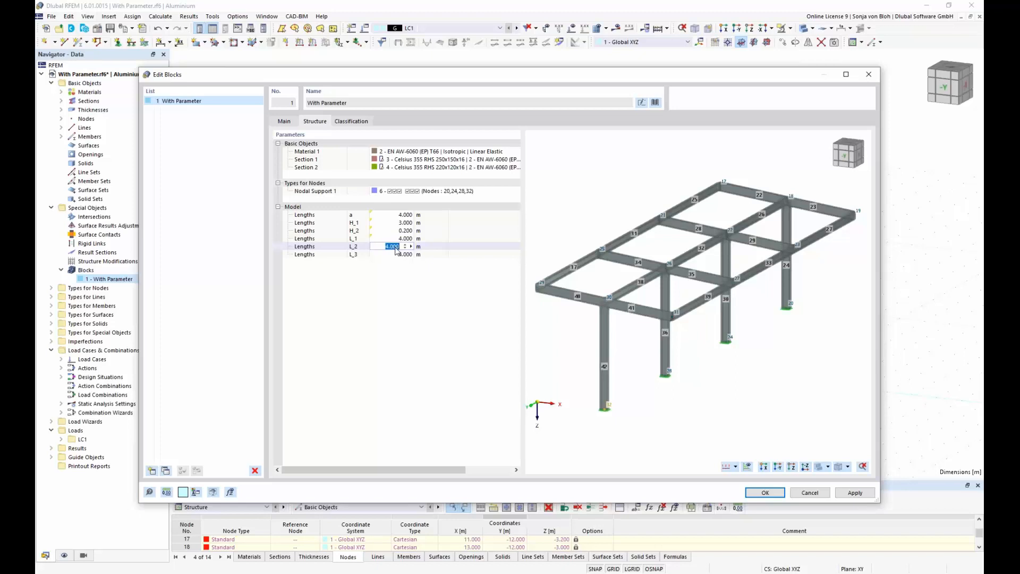
pyautogui.write('=L_2')
pyautogui.click(388, 254)
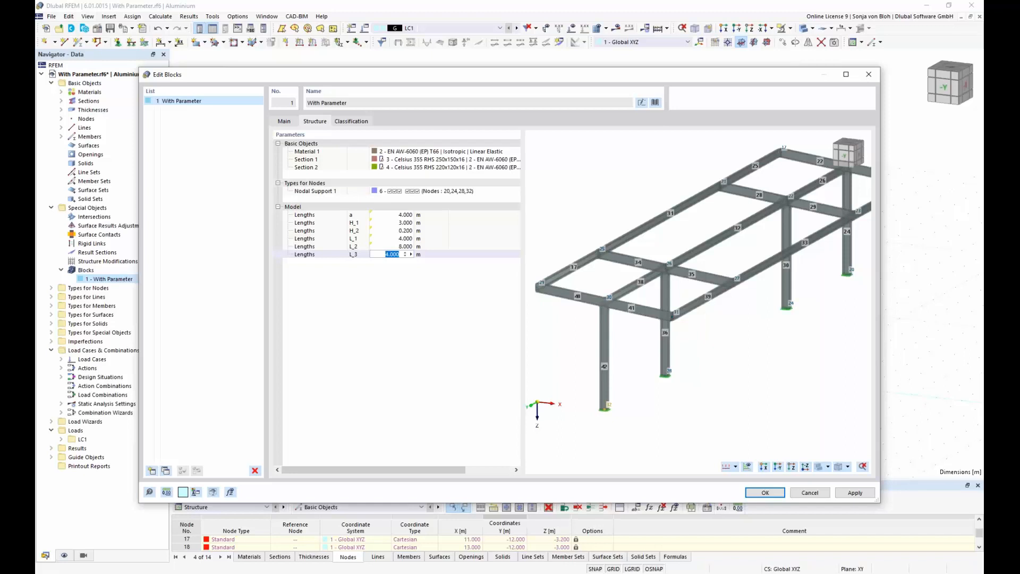
pyautogui.write('=L_3')
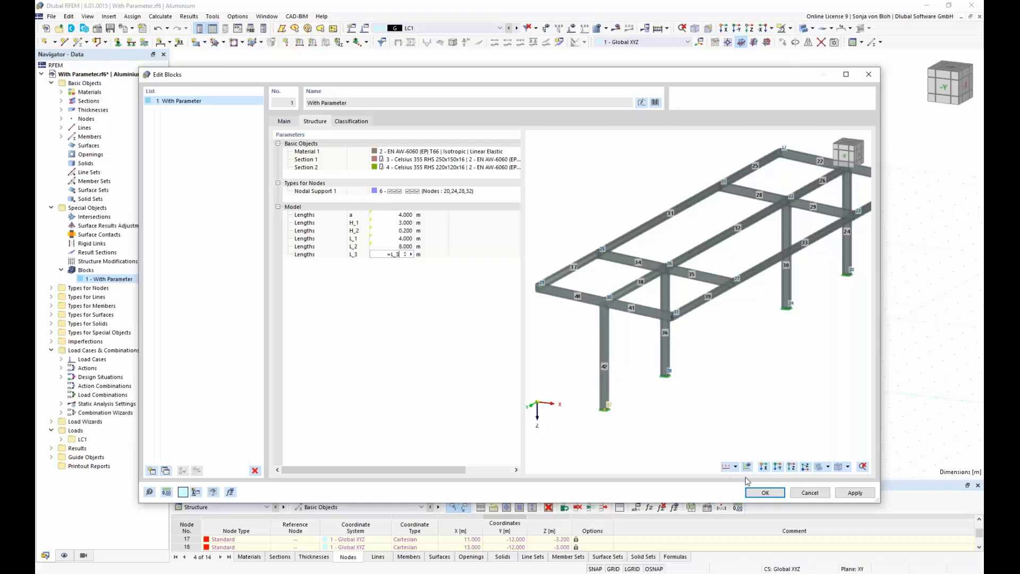
pyautogui.click(762, 492)
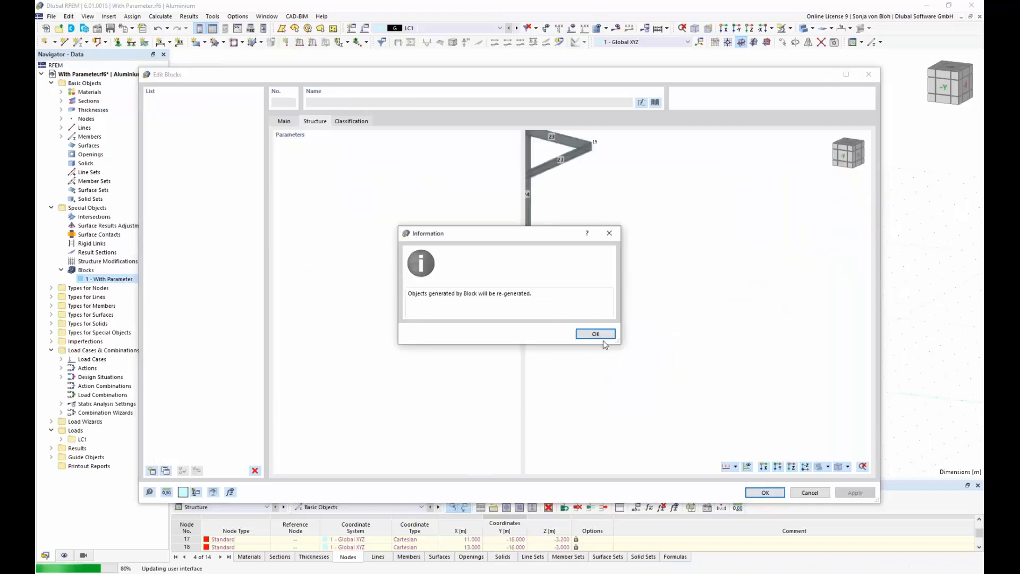
pyautogui.click(596, 335)
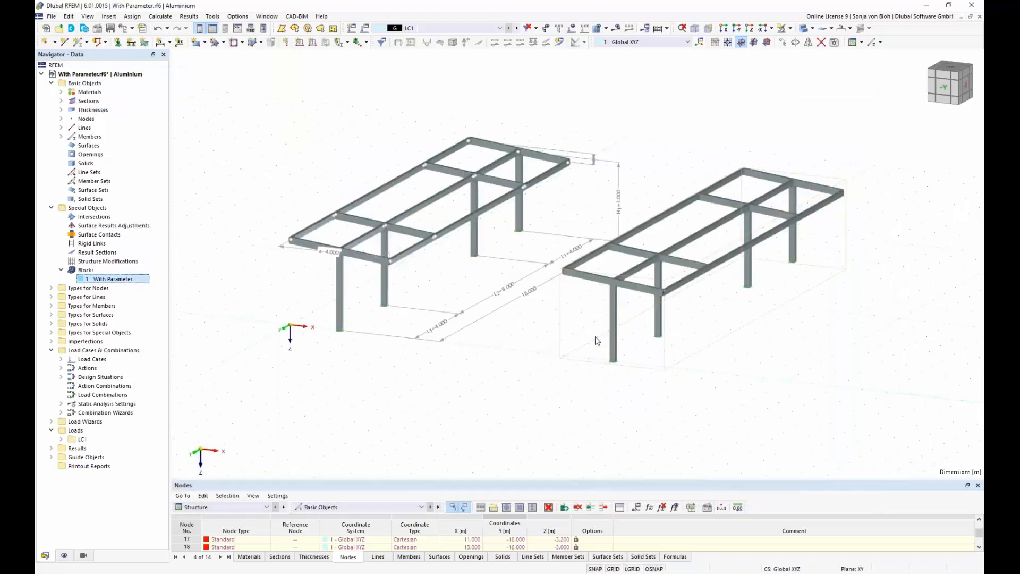
# Step: Set the global parameter L_2 to 4 m and regenerate the linked block
pyautogui.click(637, 507)
pyautogui.doubleClick(839, 326)
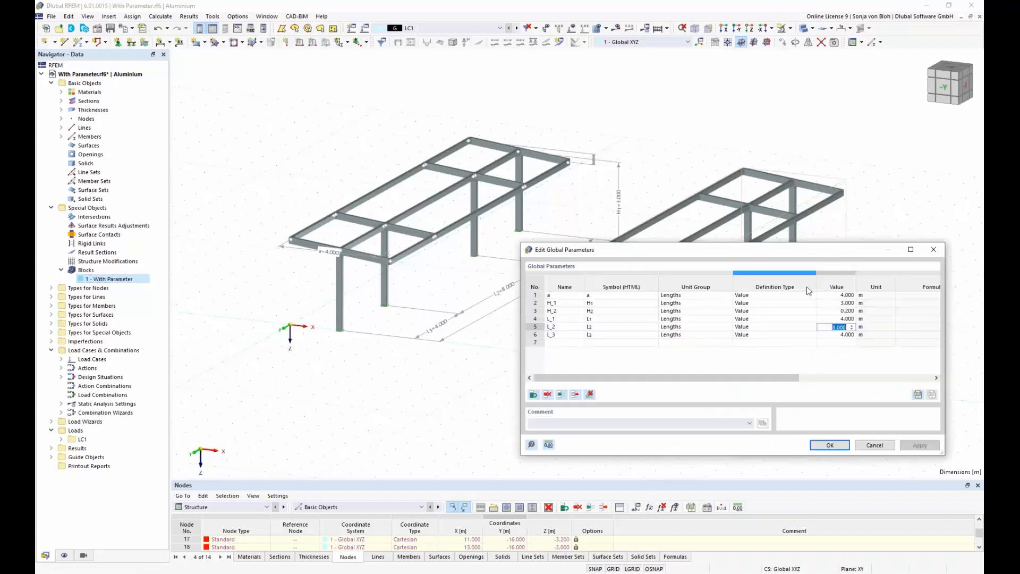
pyautogui.moveTo(785, 250); pyautogui.dragTo(641, 375)
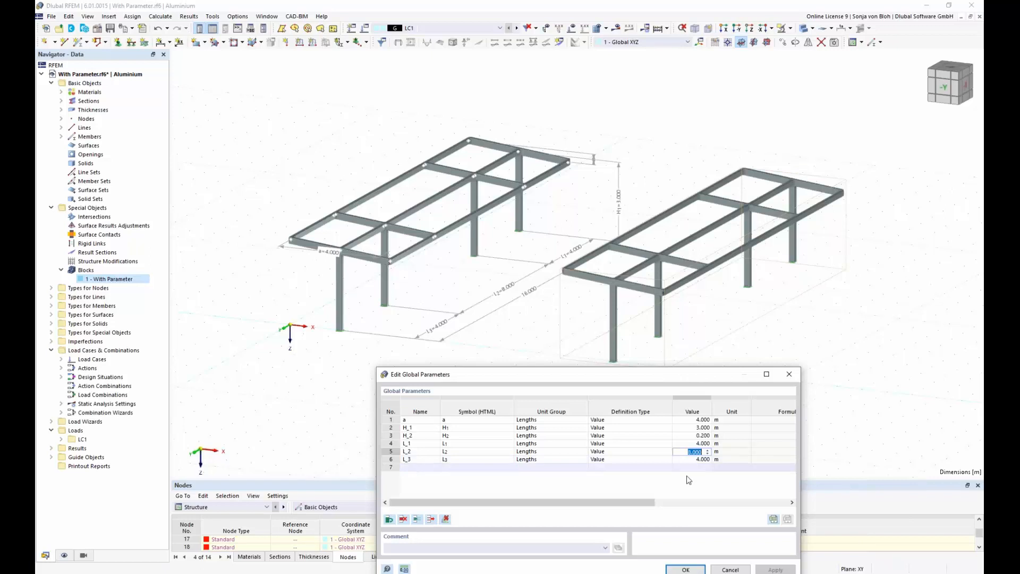
pyautogui.write('4')
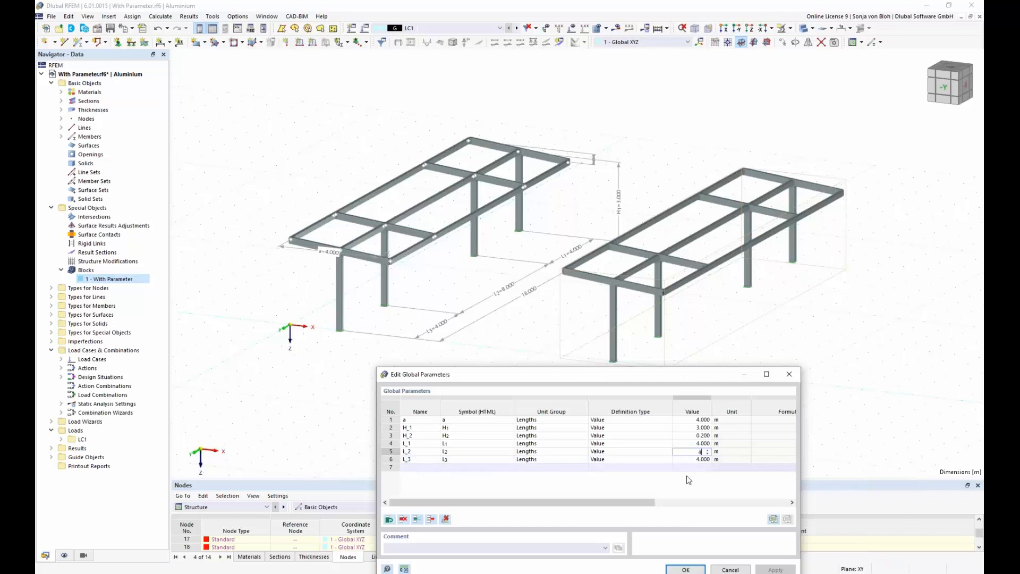
pyautogui.click(684, 570)
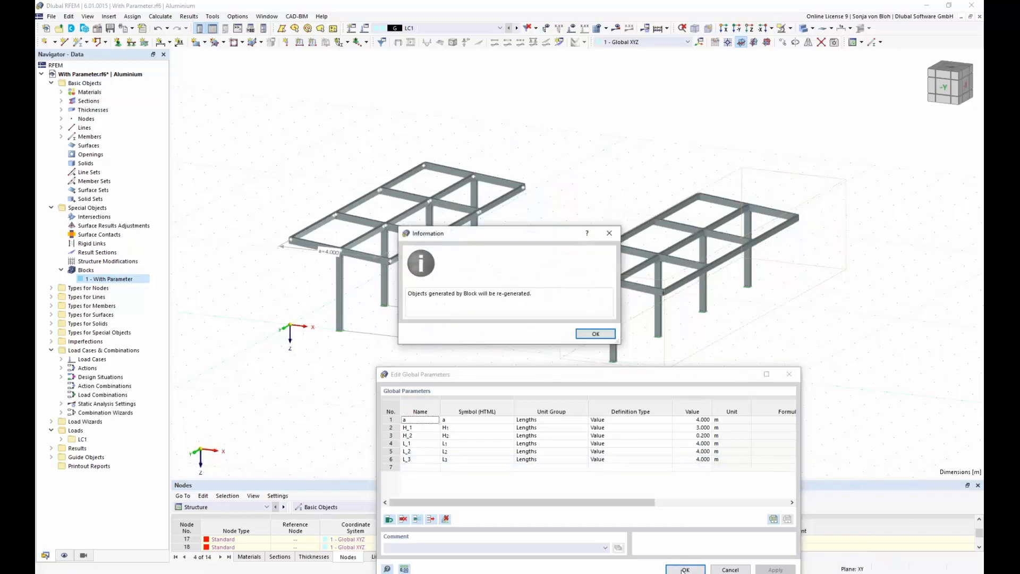
pyautogui.click(584, 334)
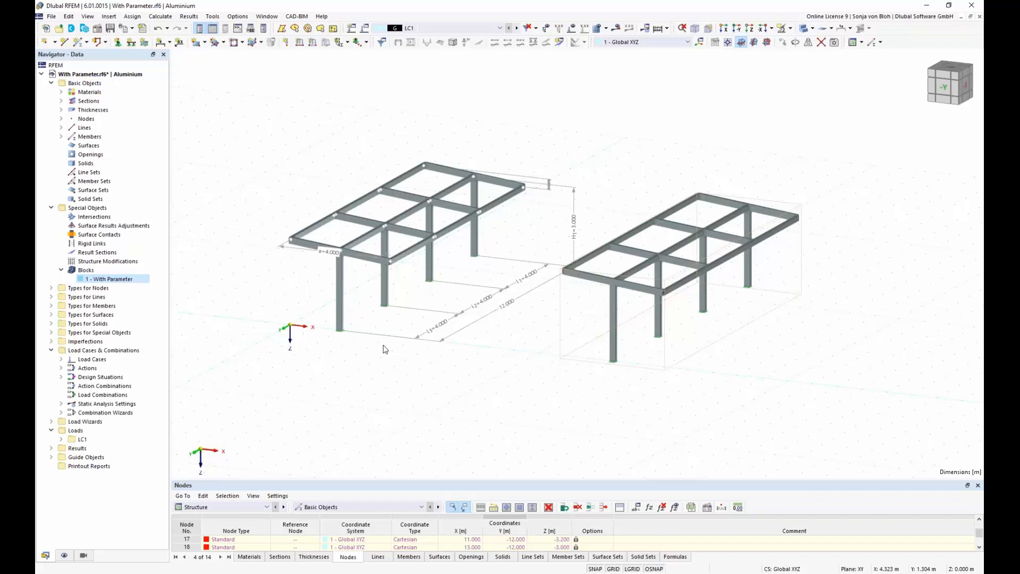
# Step: Switch to the With JavaScript.js script in Notepad++ and highlight its input_data() and generate() function headers
pyautogui.click(264, 573)
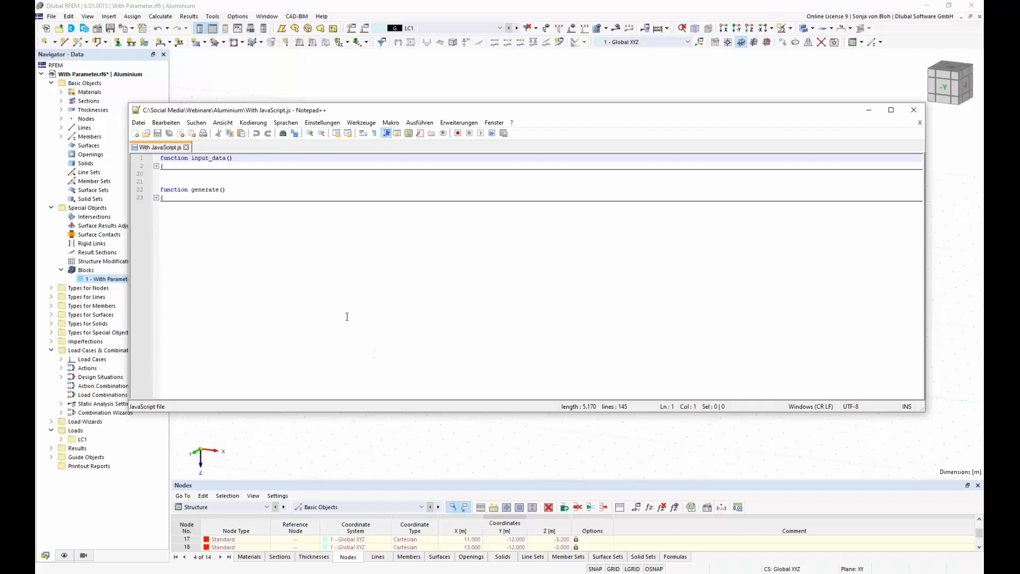
pyautogui.moveTo(233, 158); pyautogui.dragTo(155, 159)
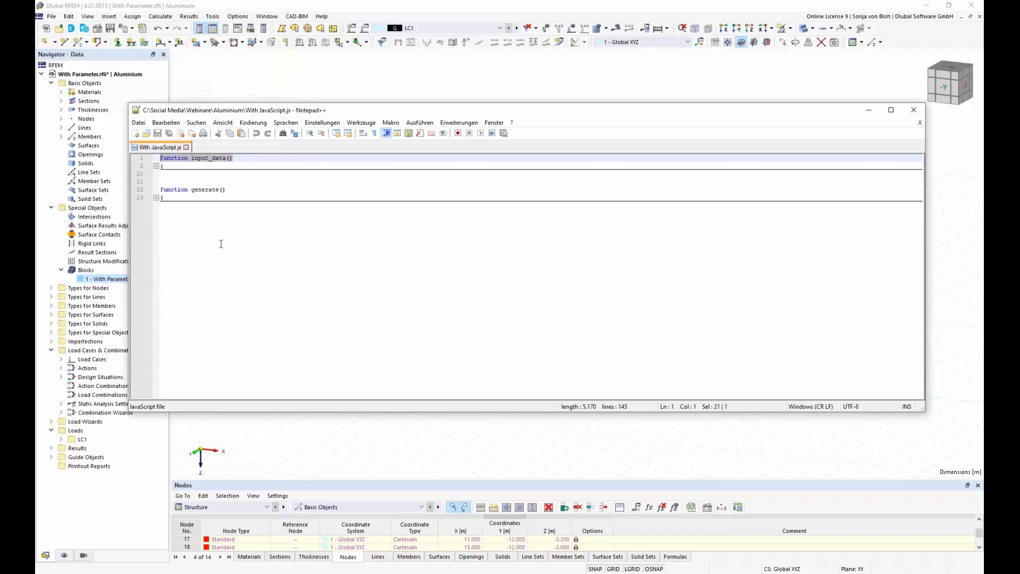
pyautogui.moveTo(226, 189); pyautogui.dragTo(161, 190)
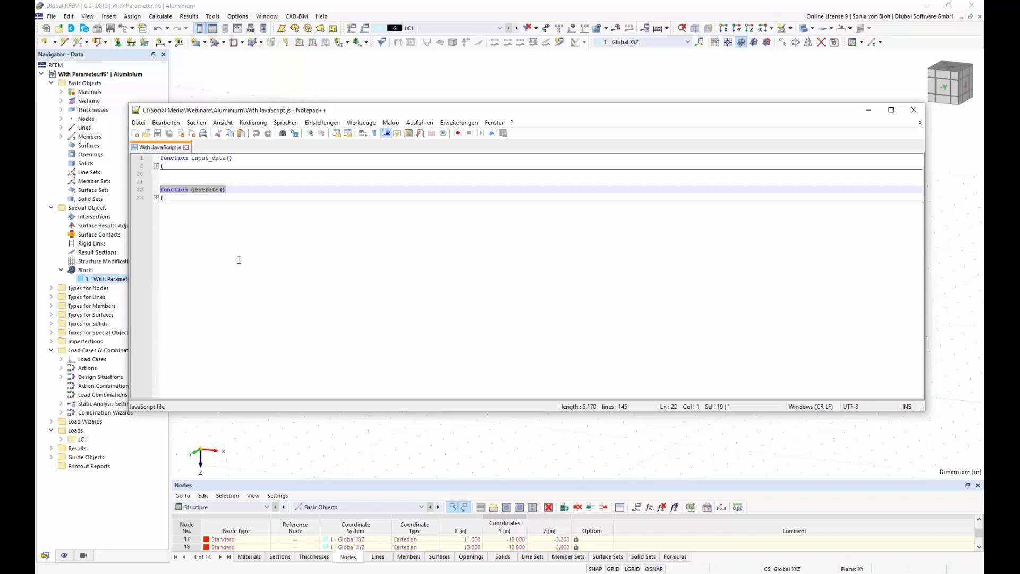
# Step: Expand the input_data function and examine the Basic Data category with its parameter_int entry for the number of bays n
pyautogui.click(156, 165)
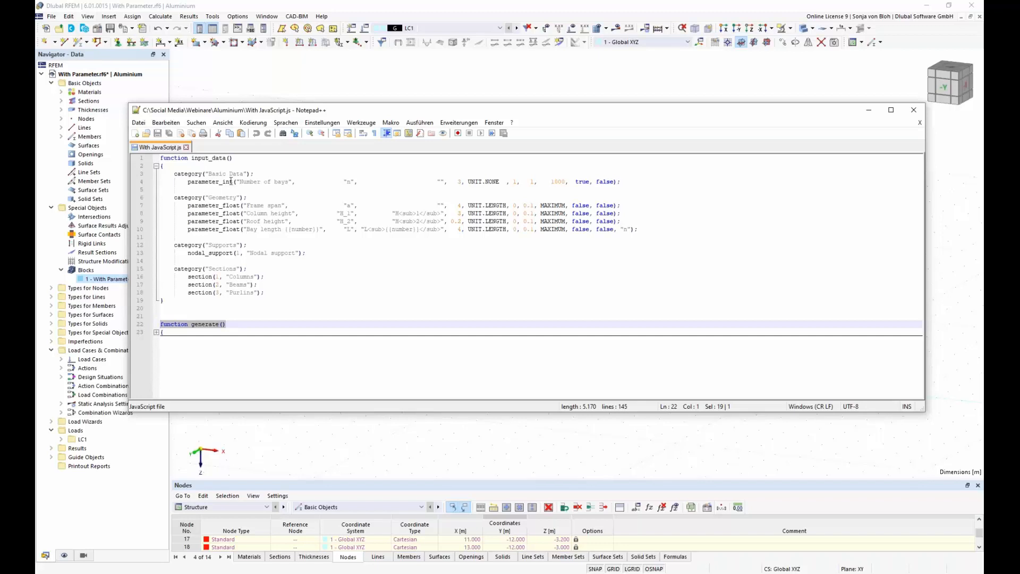
pyautogui.moveTo(202, 174); pyautogui.dragTo(173, 173)
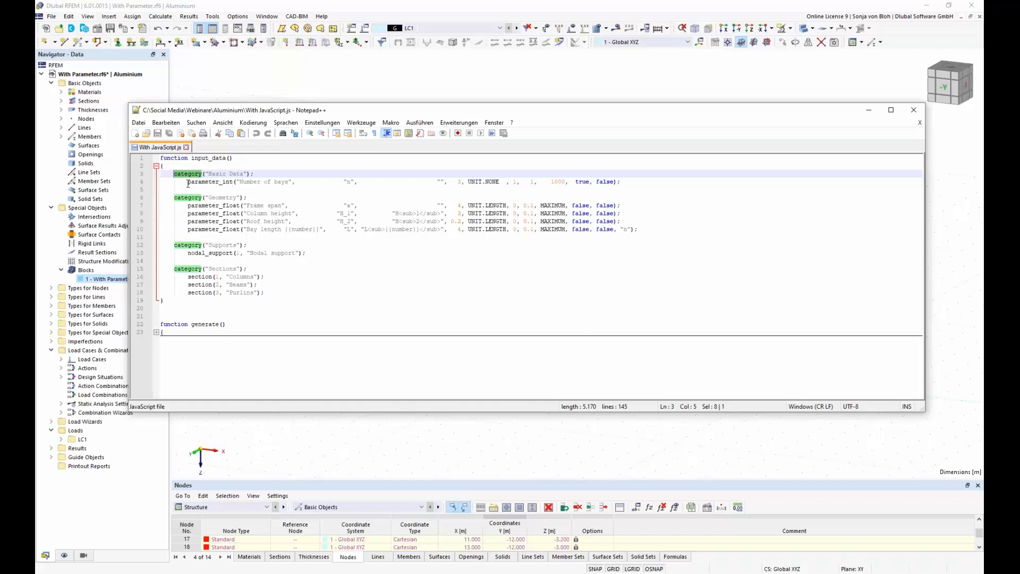
pyautogui.moveTo(188, 182); pyautogui.dragTo(235, 181)
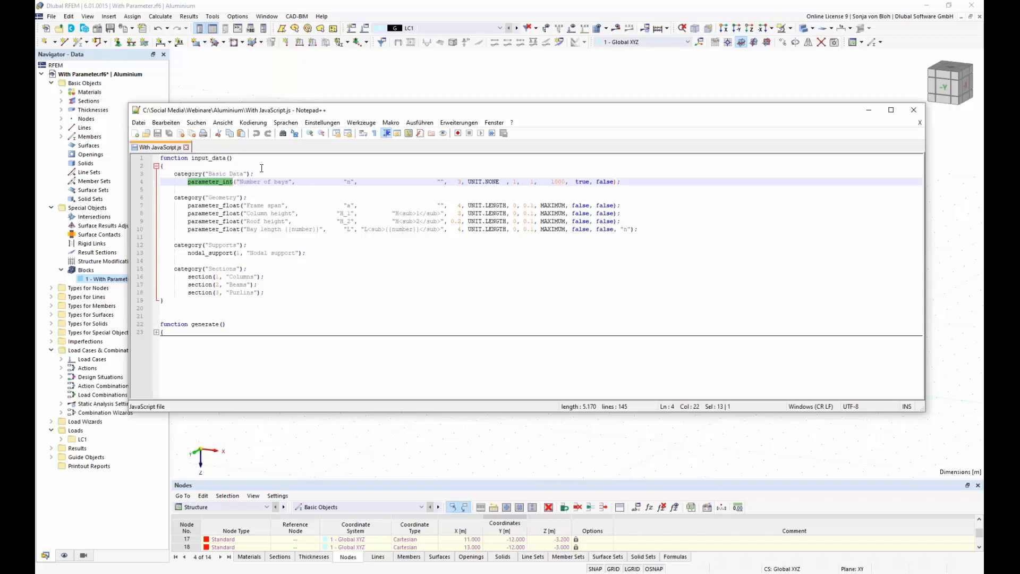
pyautogui.doubleClick(348, 181)
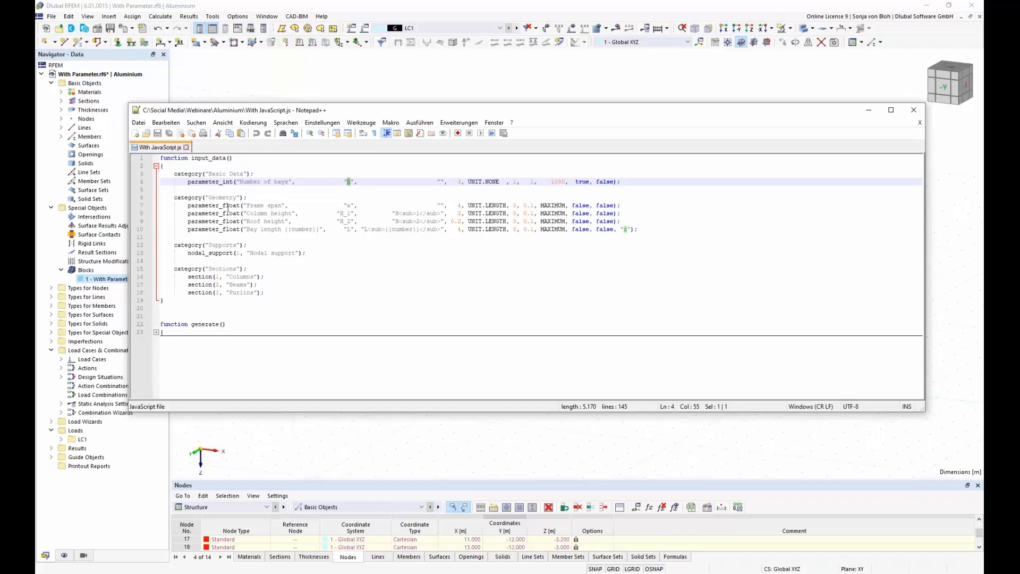
# Step: Examine the parameter_float entries of the Geometry category, including the bay length L and its dependence on n
pyautogui.click(349, 205)
pyautogui.click(351, 214)
pyautogui.moveTo(350, 215)
pyautogui.mouseDown()
pyautogui.moveTo(340, 214)
pyautogui.moveTo(345, 229)
pyautogui.mouseUp()
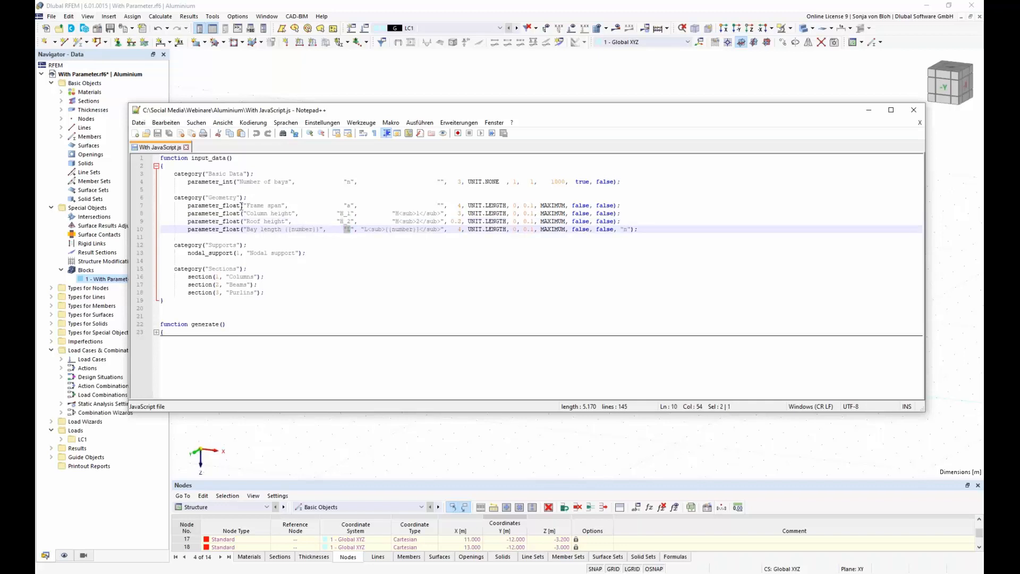
pyautogui.moveTo(240, 206); pyautogui.dragTo(187, 205)
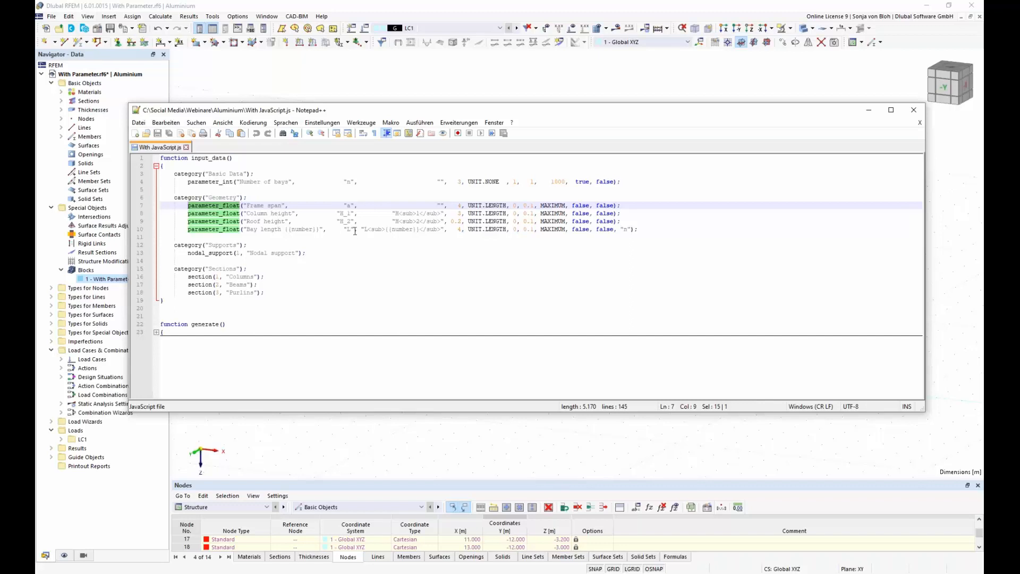
pyautogui.moveTo(351, 229); pyautogui.dragTo(347, 230)
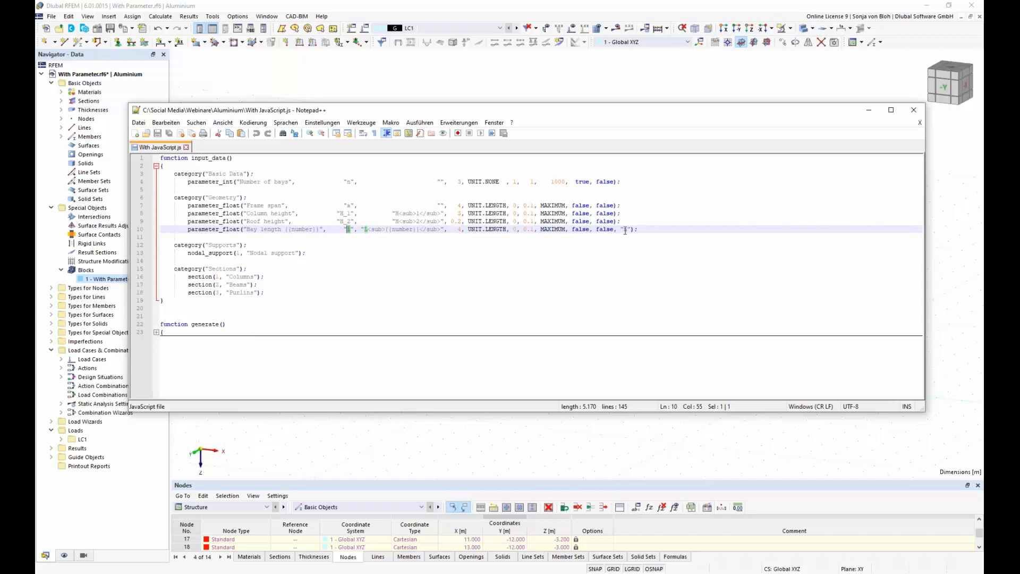
pyautogui.moveTo(628, 229); pyautogui.dragTo(623, 229)
# Step: Collapse the input_data function and expand the generate function
pyautogui.click(155, 167)
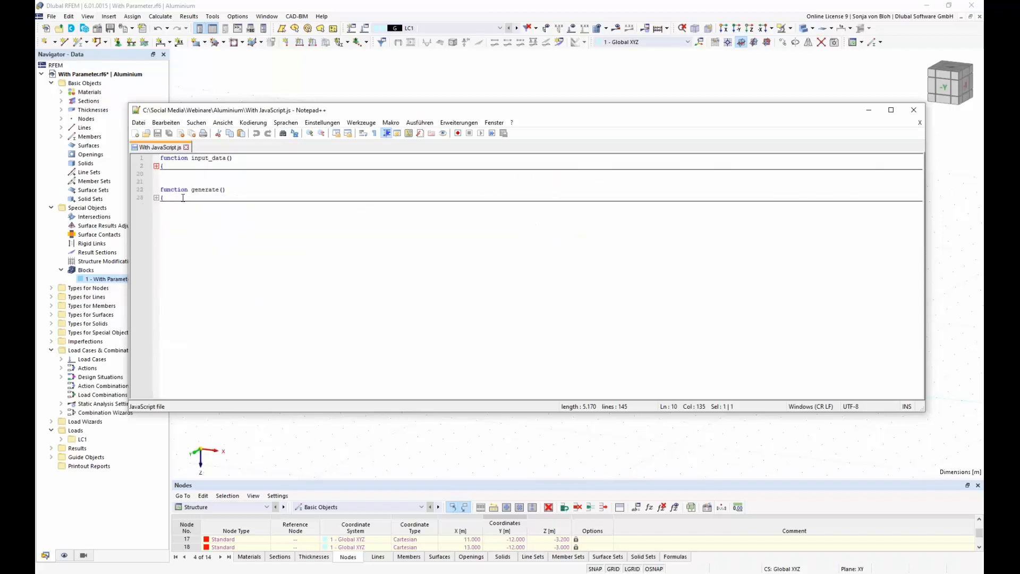
pyautogui.moveTo(229, 190); pyautogui.dragTo(164, 188)
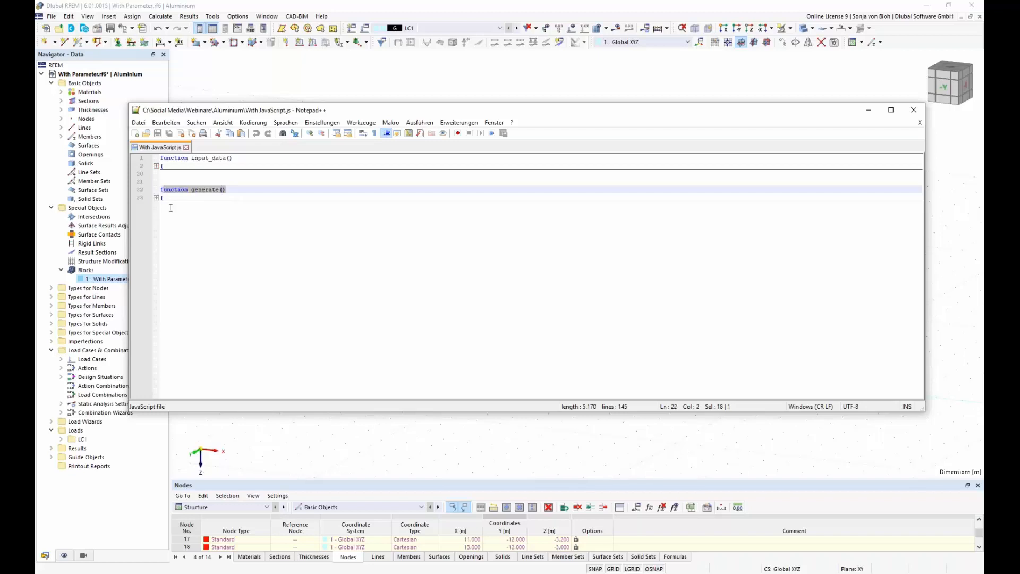
pyautogui.click(156, 198)
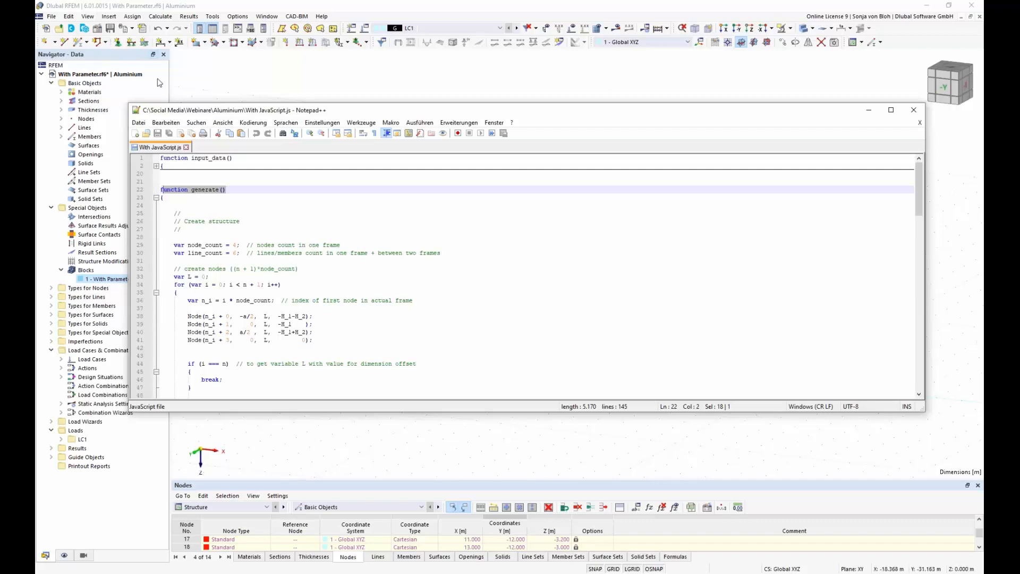
# Step: Switch to RFEM, show the console and open its list of insertable object properties
pyautogui.click(93, 17)
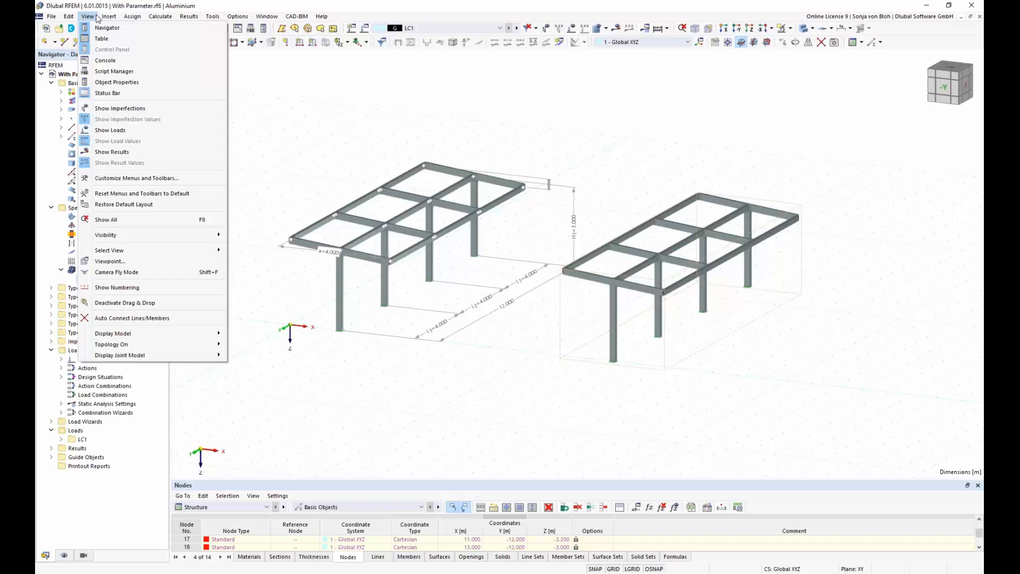
pyautogui.click(105, 61)
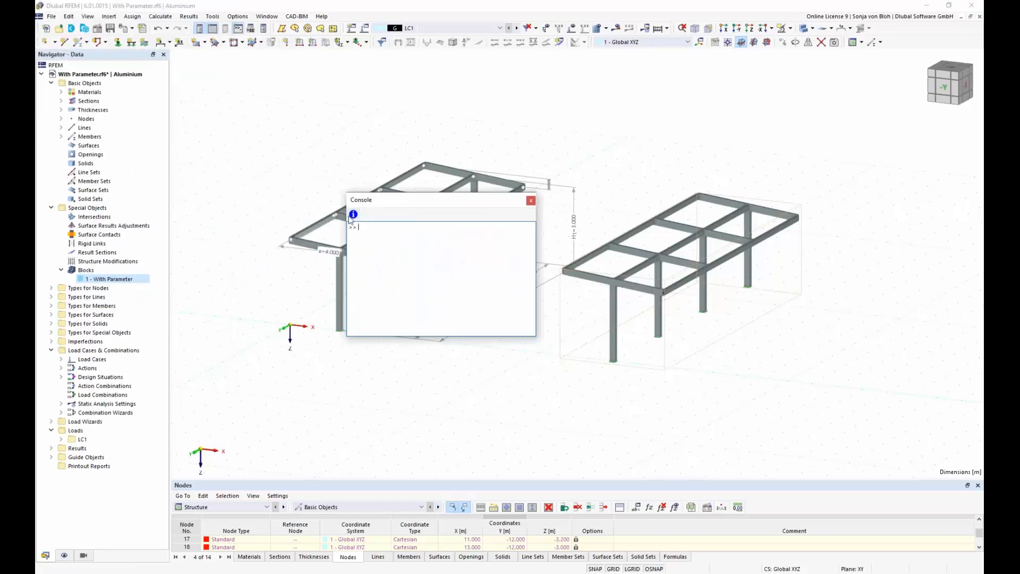
pyautogui.click(353, 215)
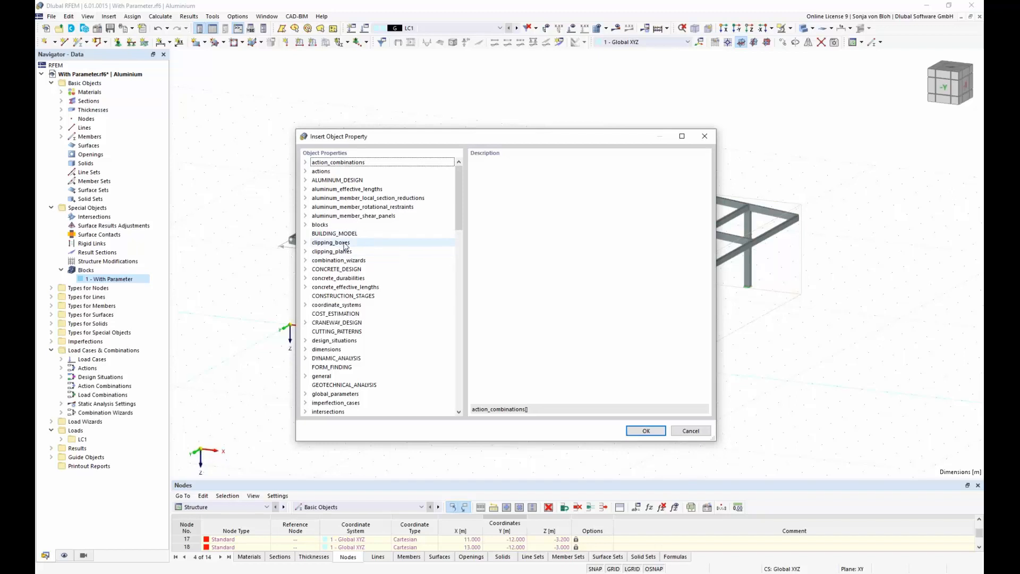
# Step: Look up the description of the axial_release_n property under member_hinges, and close the object property list
pyautogui.moveTo(459, 227); pyautogui.dragTo(460, 292)
pyautogui.click(321, 243)
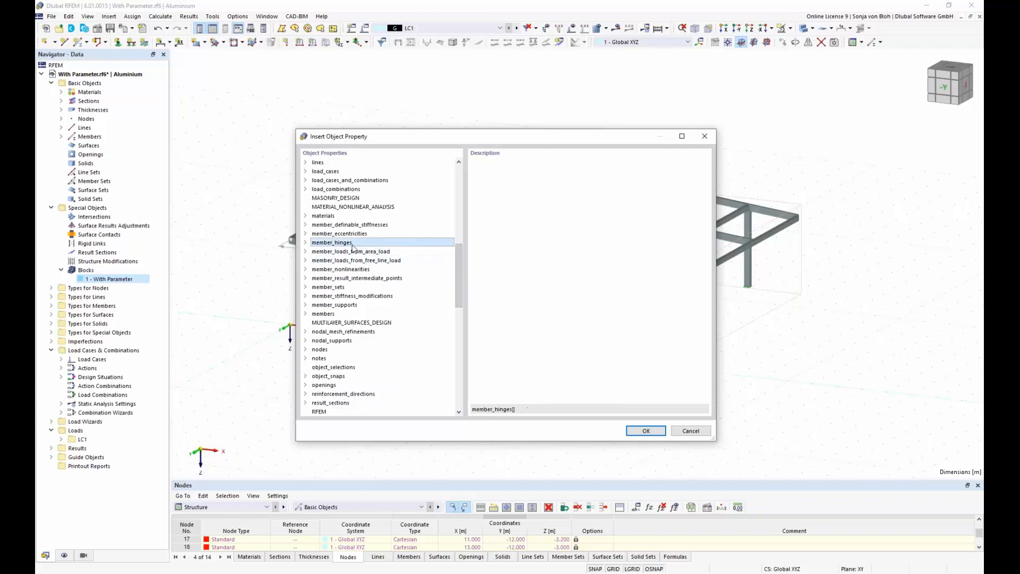
pyautogui.click(305, 242)
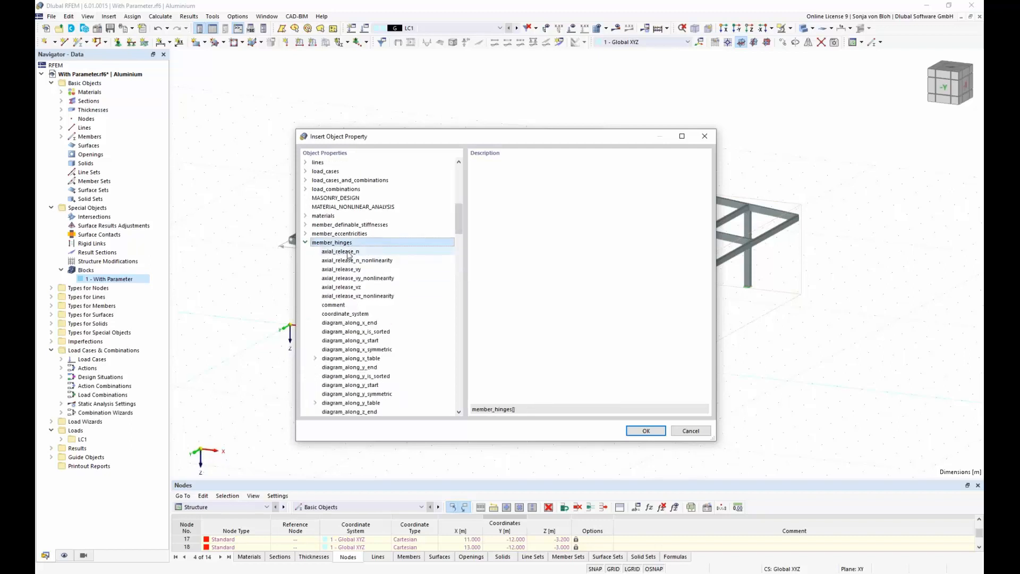
pyautogui.click(343, 252)
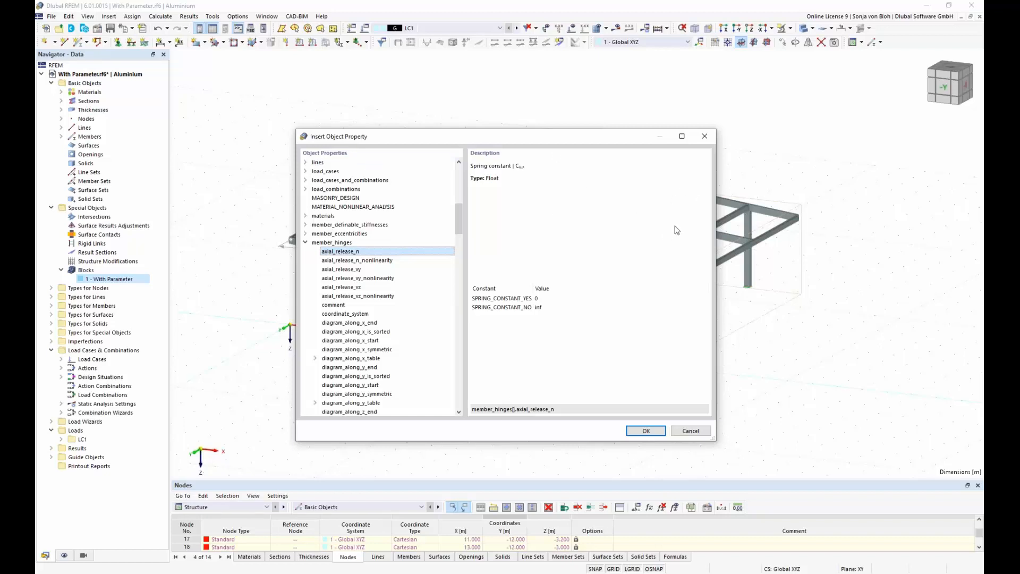
pyautogui.click(704, 136)
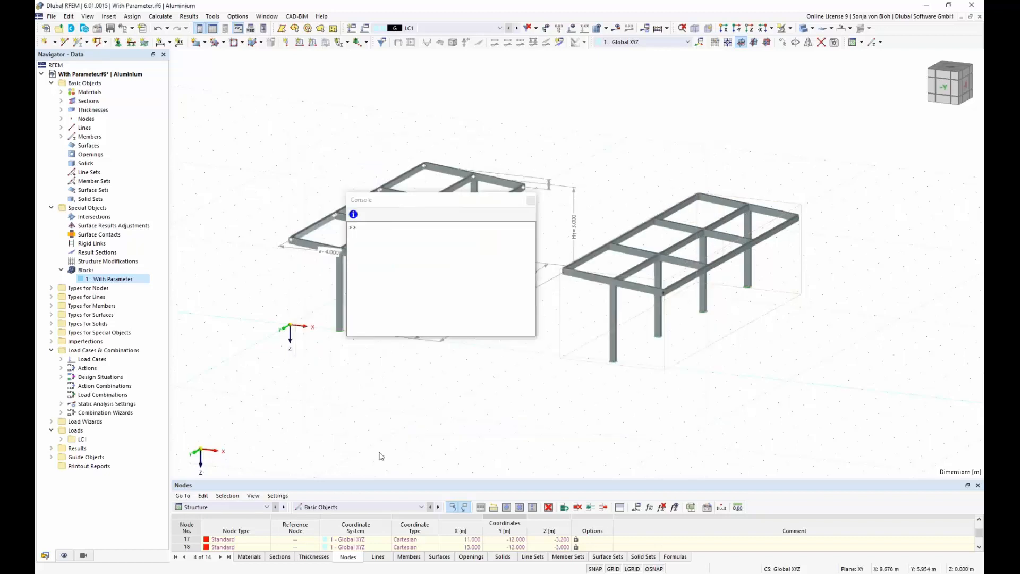
# Step: Return to the script in Notepad++ and examine the node definitions and member hinge settings in the generate function
pyautogui.hotkey('alt', 'Tab')
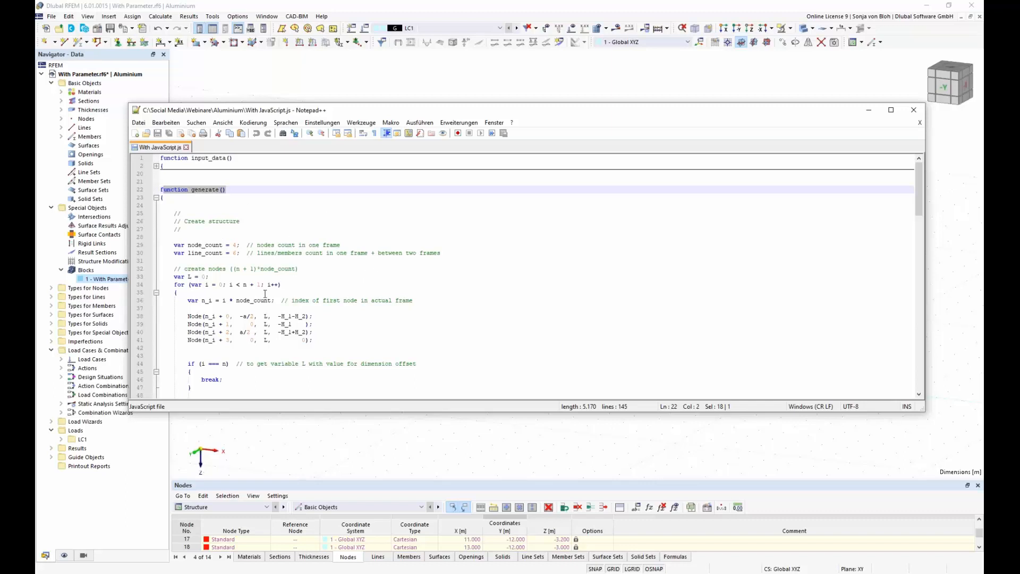
pyautogui.scroll(-1, 258, 289)
pyautogui.moveTo(185, 292); pyautogui.dragTo(317, 316)
pyautogui.scroll(-4, 355, 307)
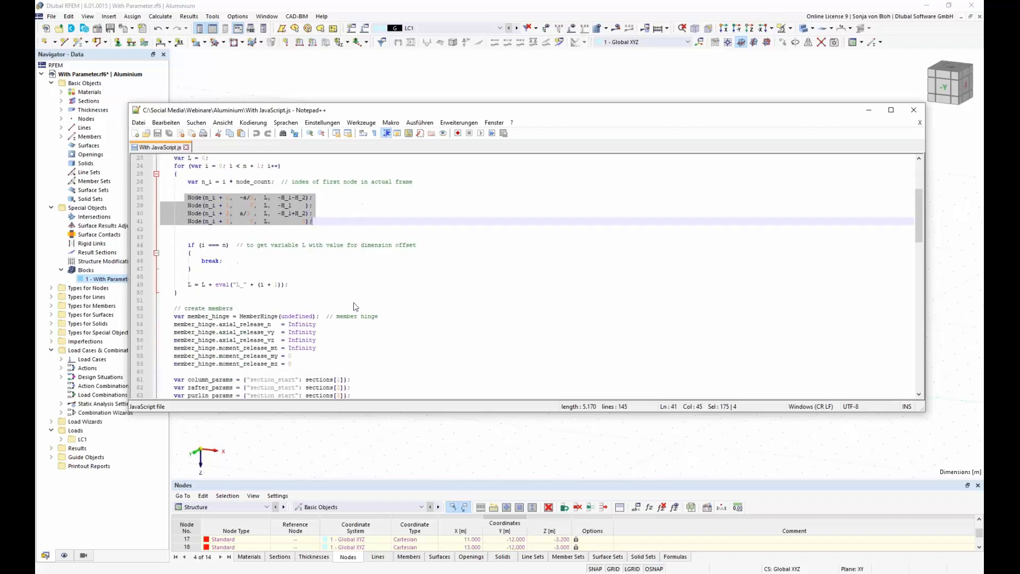
pyautogui.scroll(-2, 355, 306)
pyautogui.scroll(-3, 293, 311)
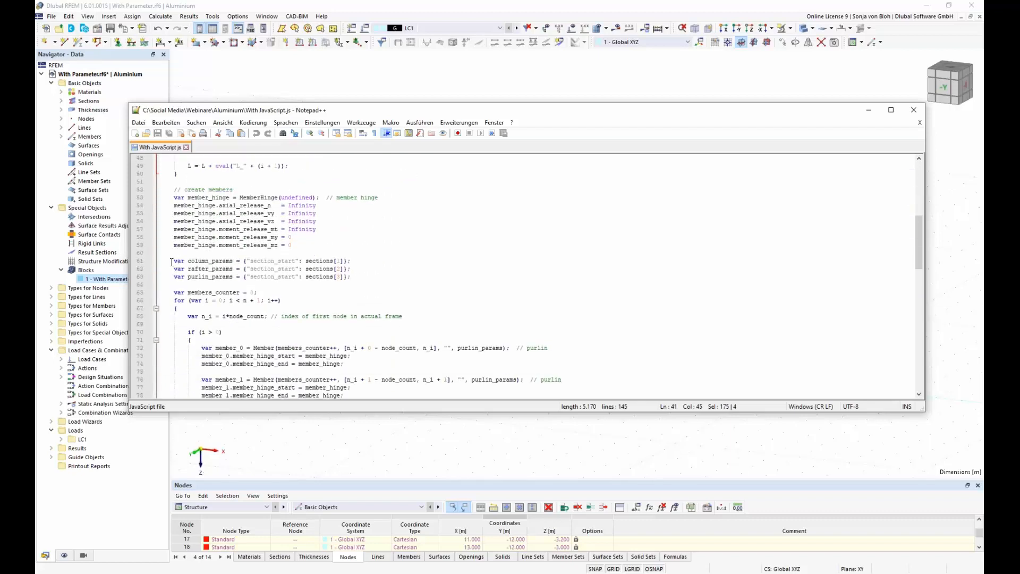
# Step: Examine the script lines that assign sections, create the purlins with member hinges, and assign nodal supports
pyautogui.moveTo(171, 262); pyautogui.dragTo(354, 299)
pyautogui.scroll(-3, 353, 299)
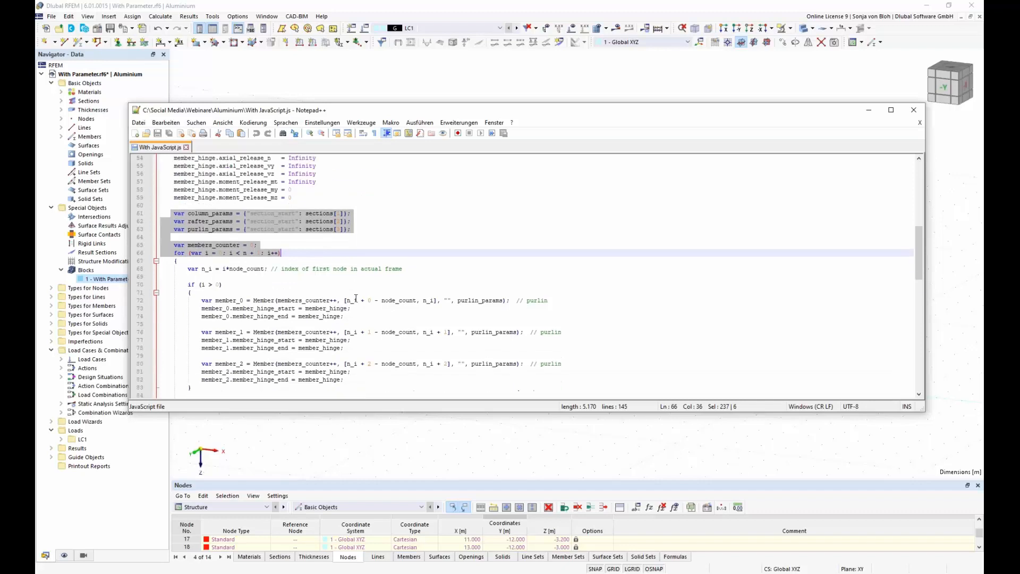
pyautogui.moveTo(200, 277); pyautogui.dragTo(344, 340)
pyautogui.scroll(-8, 355, 307)
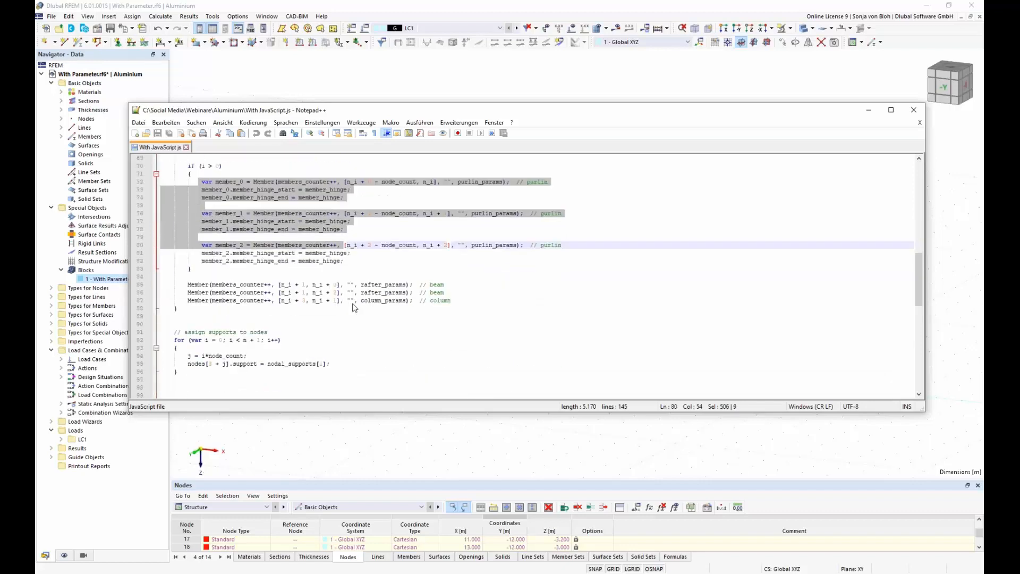
pyautogui.moveTo(187, 270); pyautogui.dragTo(372, 274)
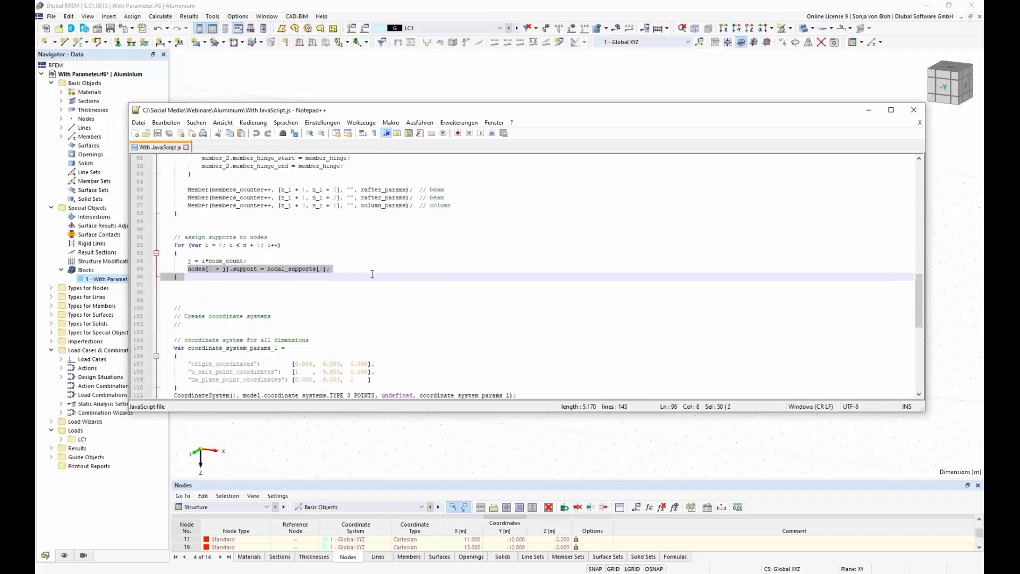
# Step: Review the script's coordinate system and dimension code, highlighting the linear_dimension_params variable
pyautogui.scroll(-4, 381, 298)
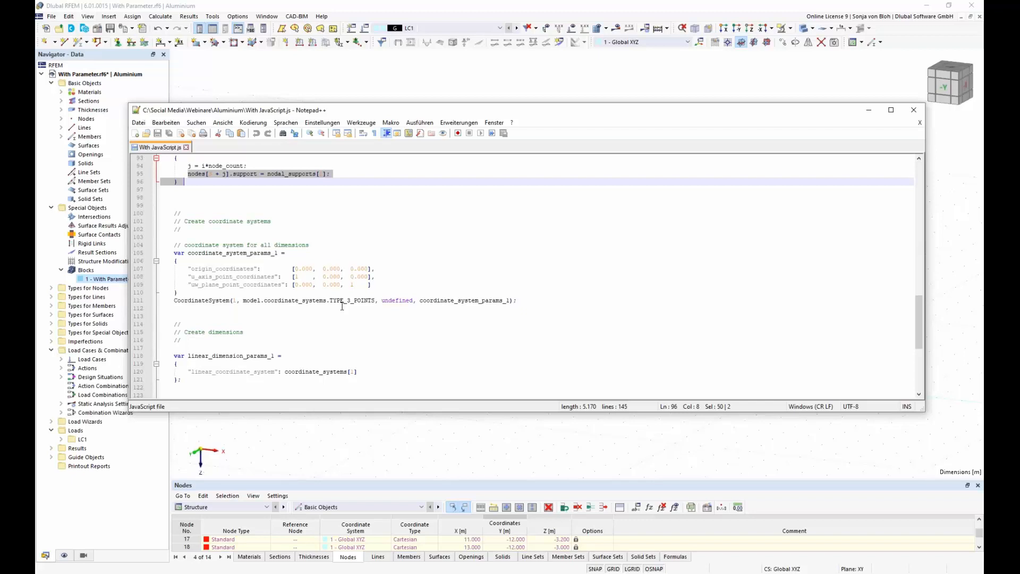
pyautogui.scroll(-4, 342, 306)
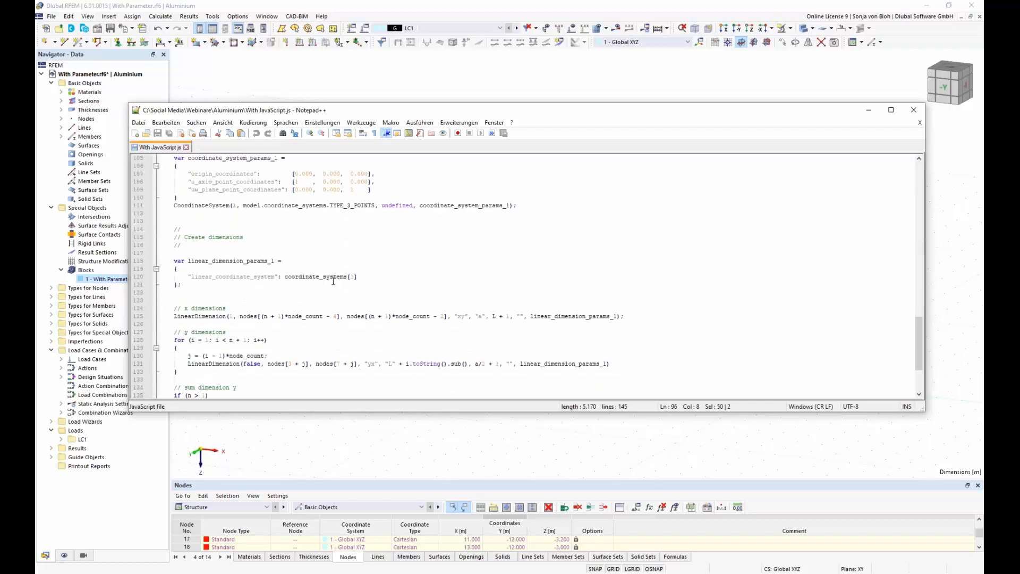
pyautogui.scroll(-2, 212, 229)
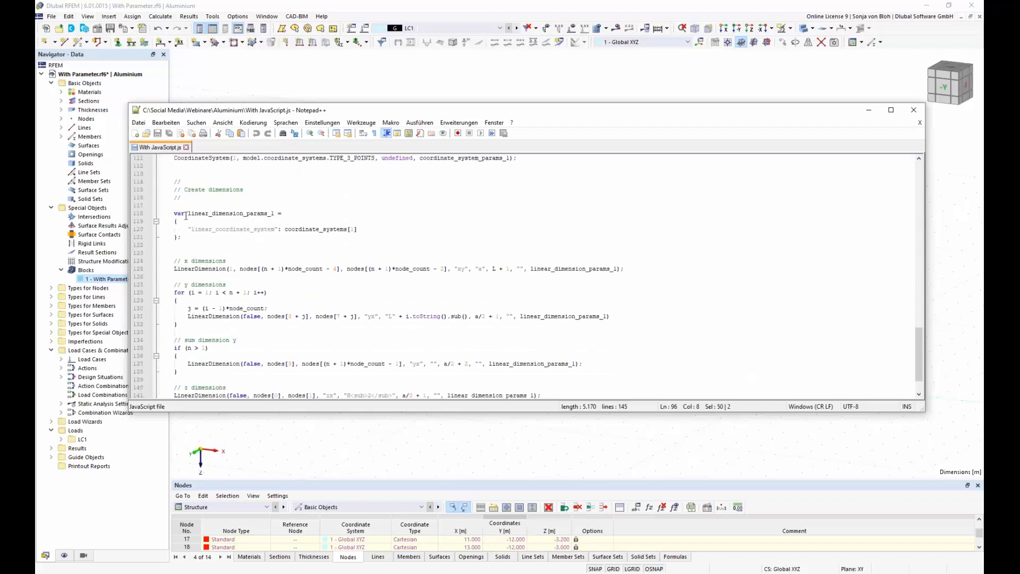
pyautogui.moveTo(188, 213); pyautogui.dragTo(268, 213)
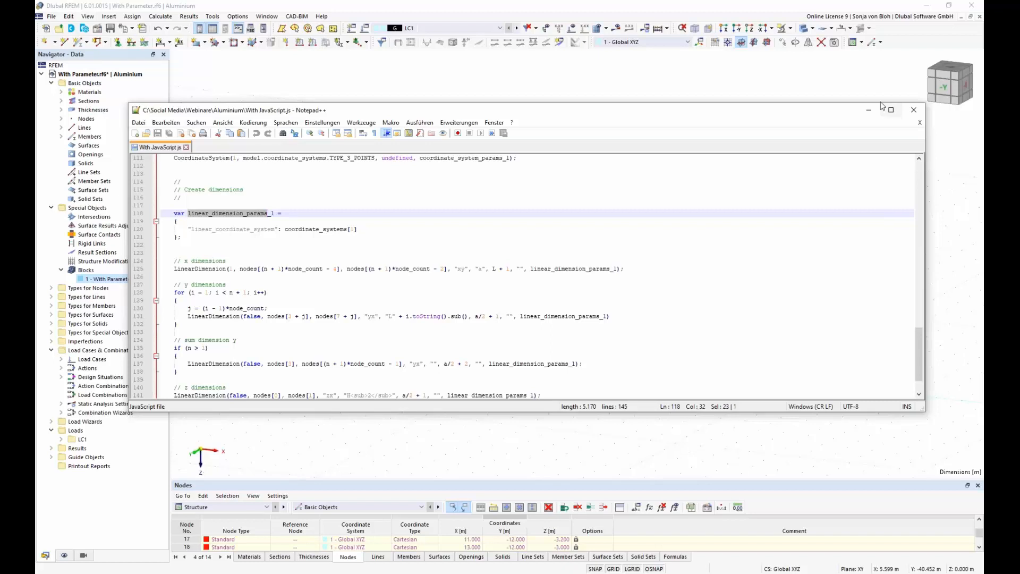
# Step: Switch back to the RFEM model and close the console
pyautogui.click(873, 116)
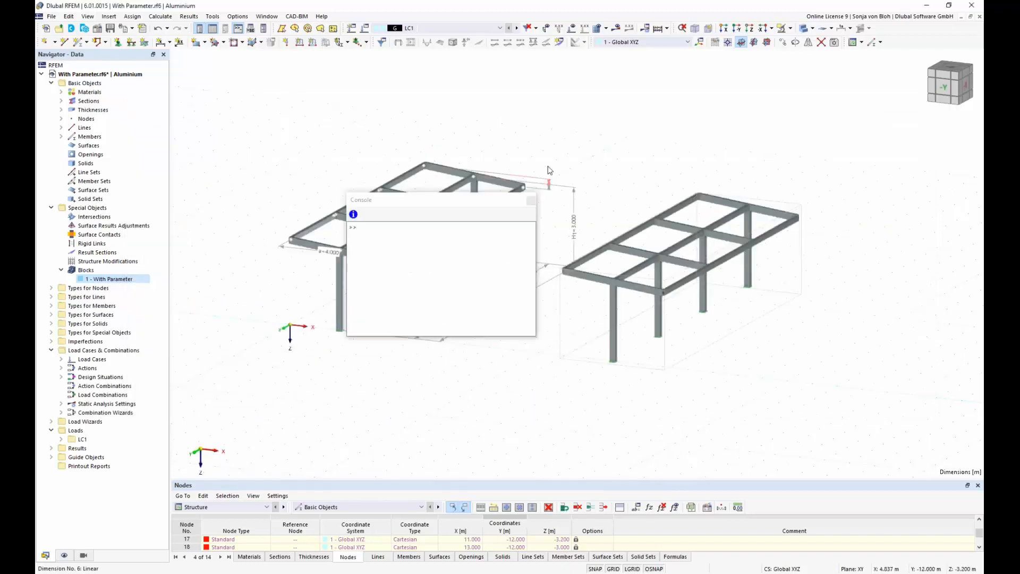
pyautogui.click(530, 201)
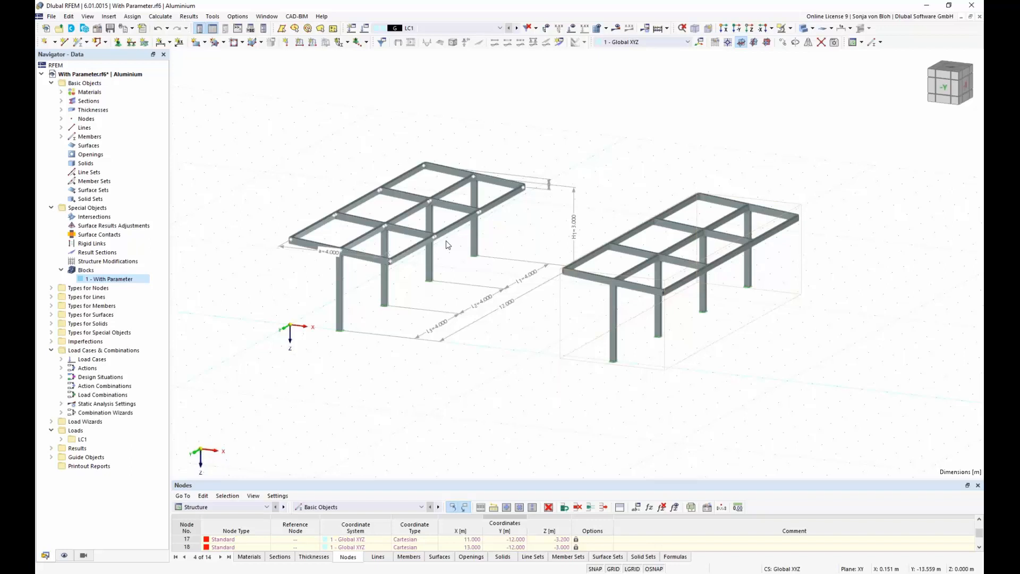
# Step: Save the model as a block named With JavaScript in model category Beams, attaching the JavaScript file With JavaScript.js
pyautogui.click(52, 16)
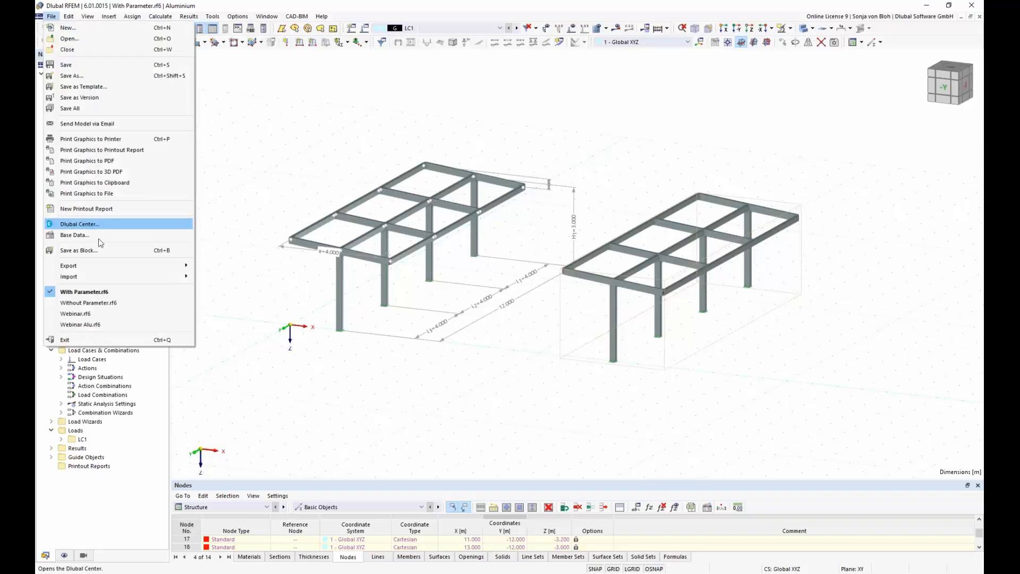
pyautogui.click(85, 251)
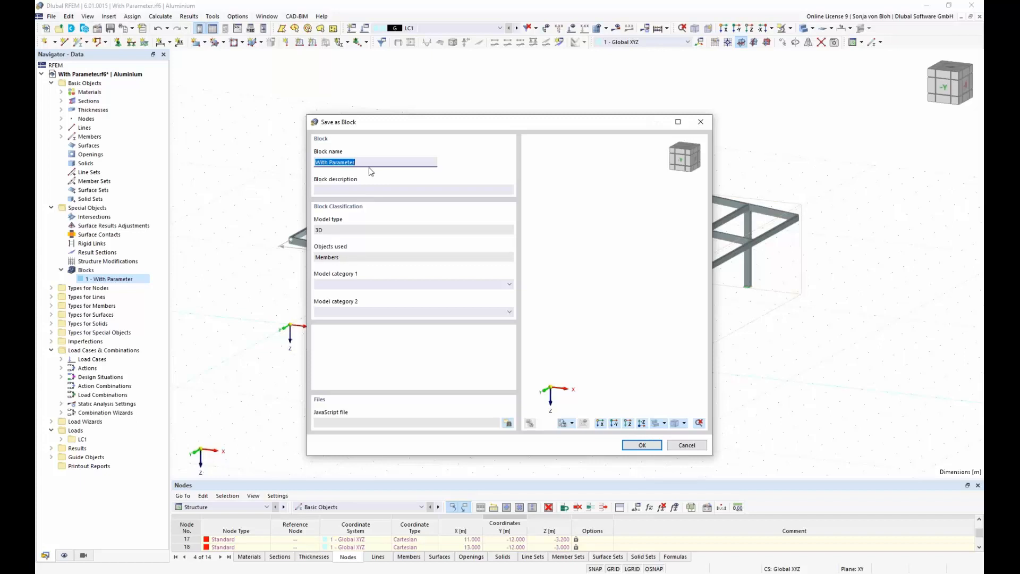
pyautogui.write('With JavaScript')
pyautogui.click(510, 284)
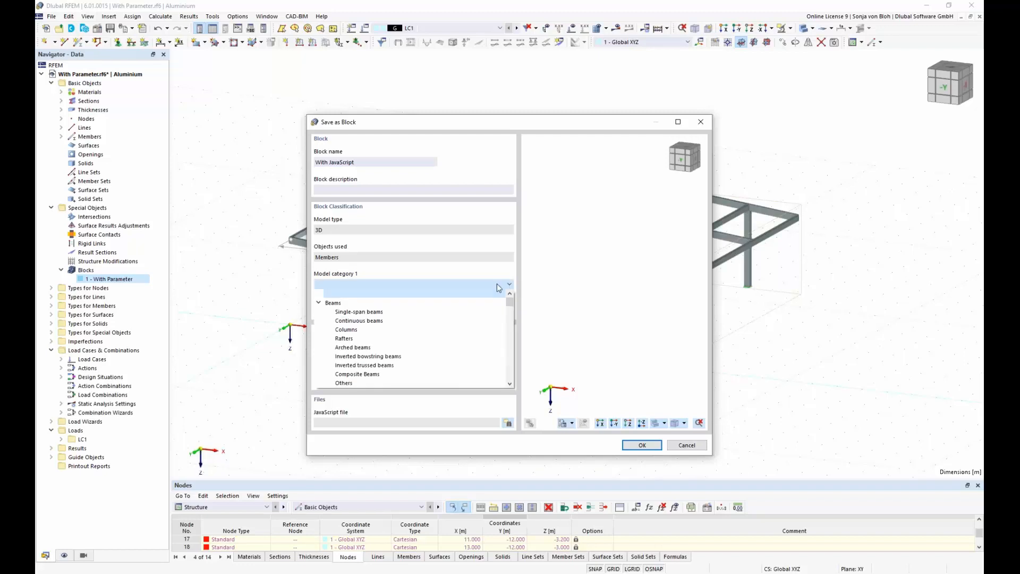
pyautogui.click(476, 303)
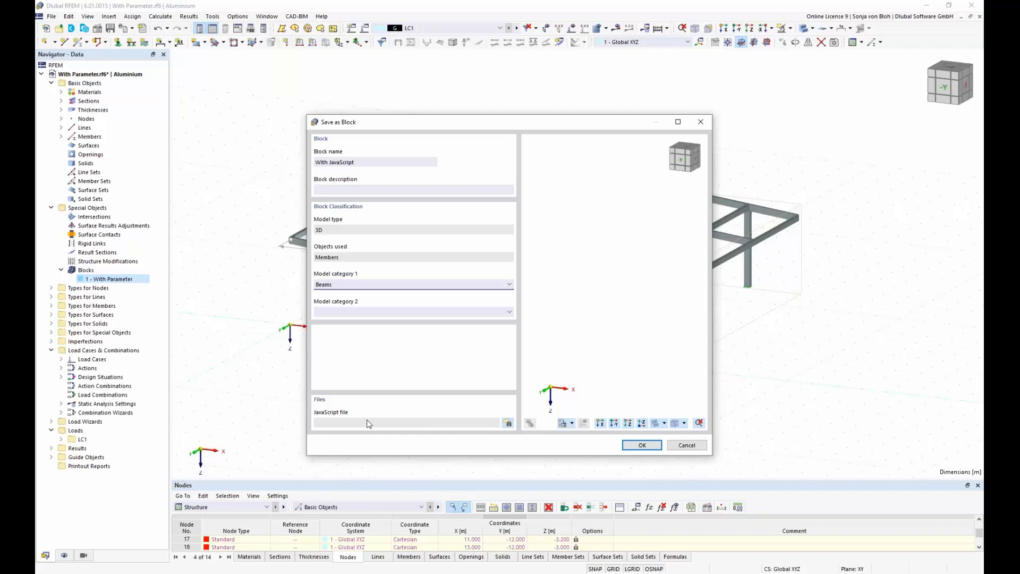
pyautogui.click(507, 424)
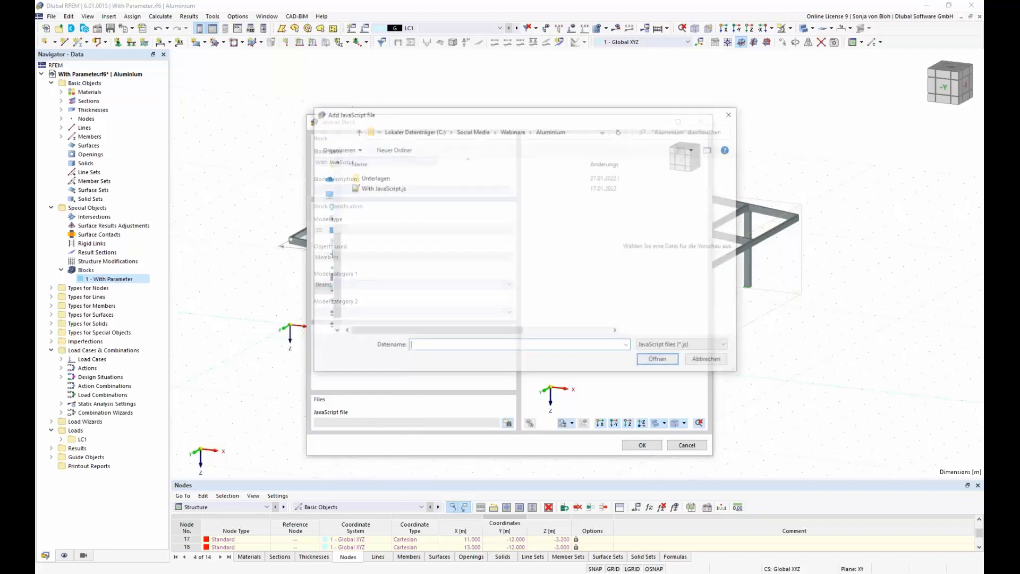
pyautogui.click(398, 189)
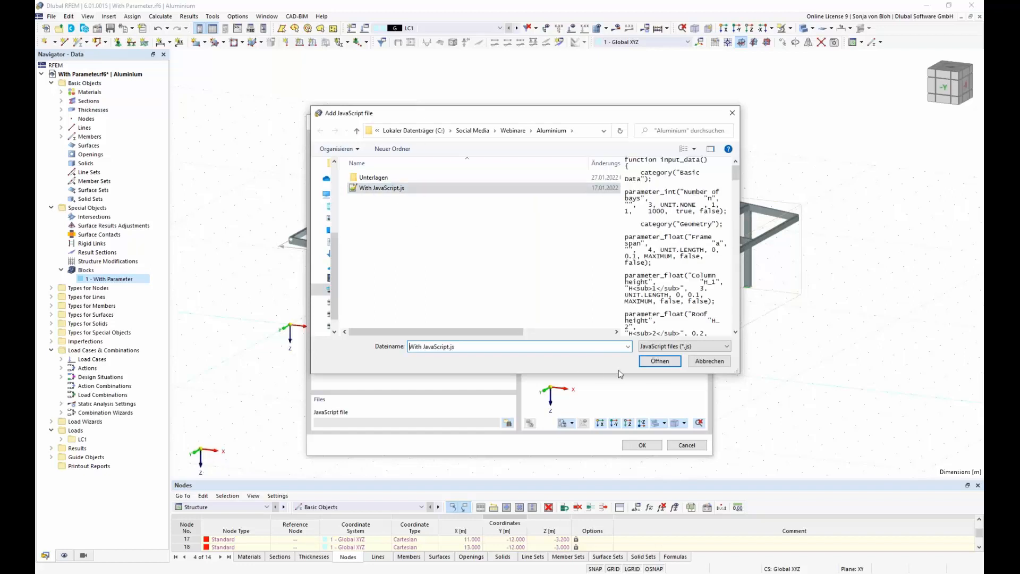
pyautogui.click(658, 362)
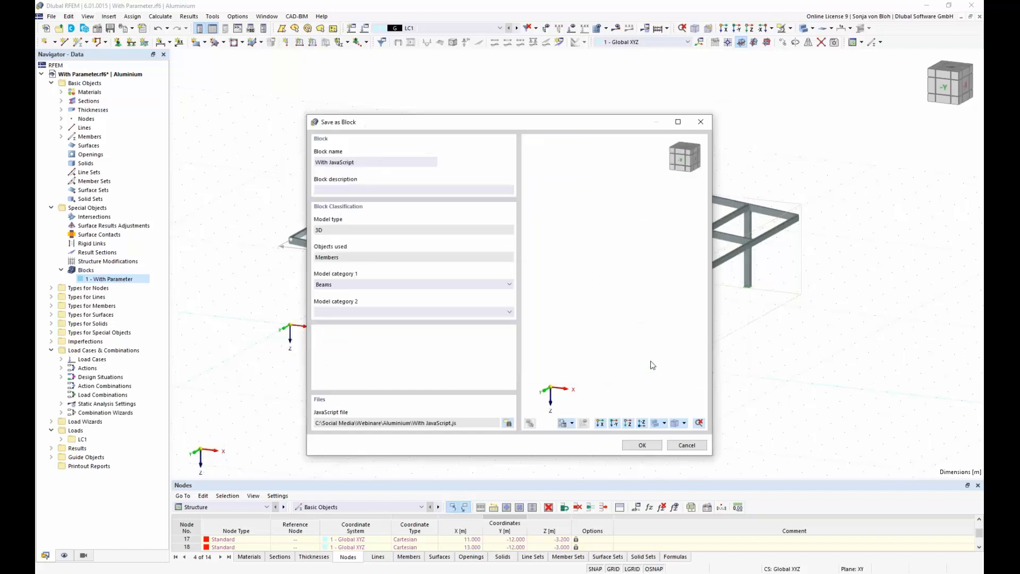
pyautogui.click(643, 445)
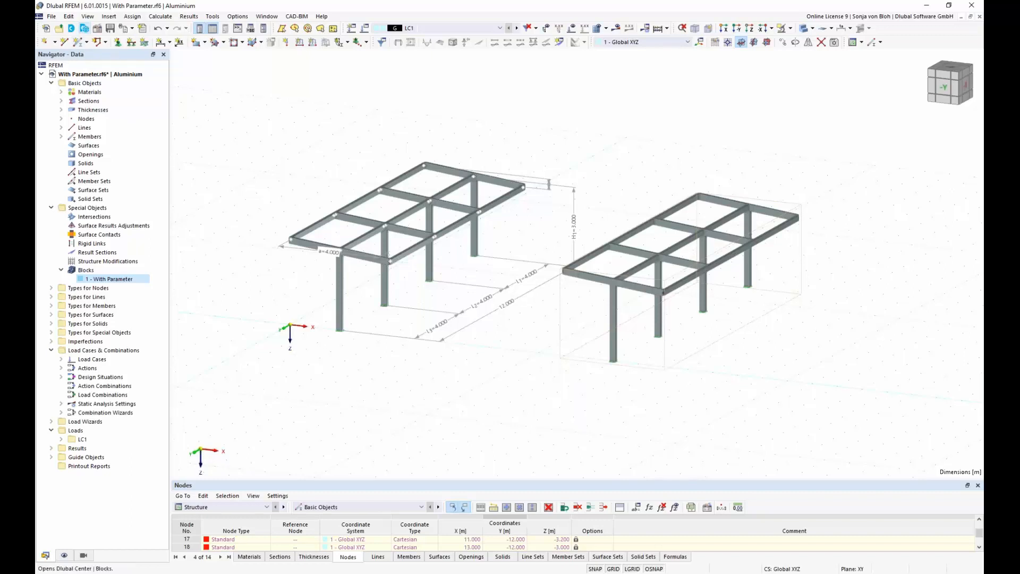
# Step: Load the With JavaScript canopy block from the Beams category of the block library
pyautogui.click(85, 28)
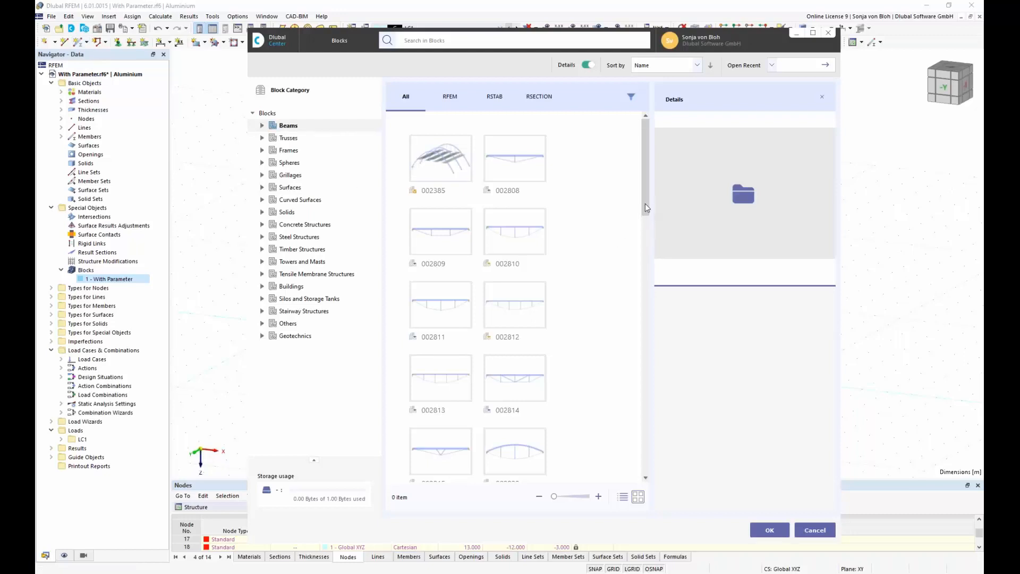
pyautogui.moveTo(645, 203); pyautogui.dragTo(645, 311)
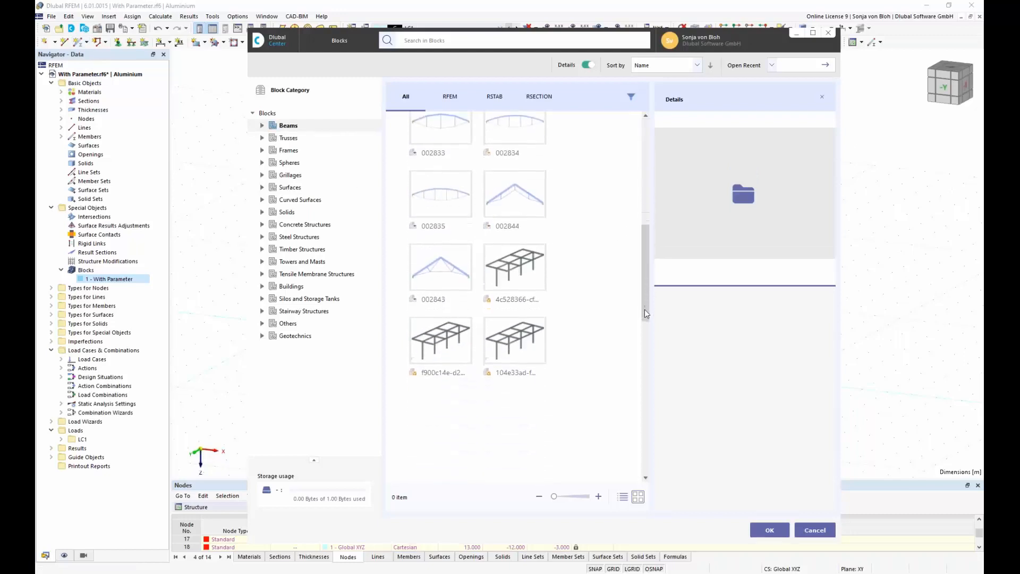
pyautogui.click(522, 267)
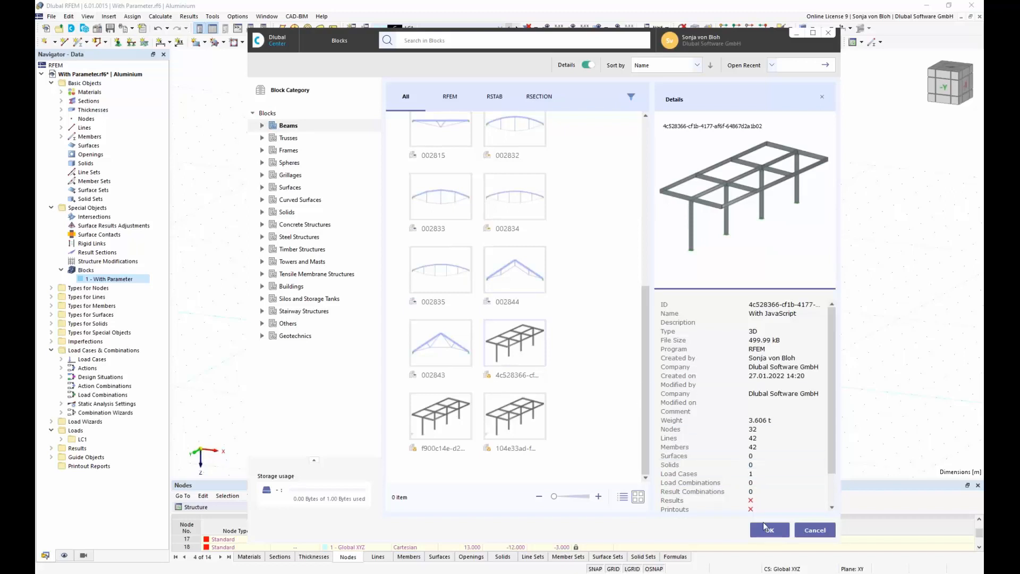
pyautogui.click(768, 530)
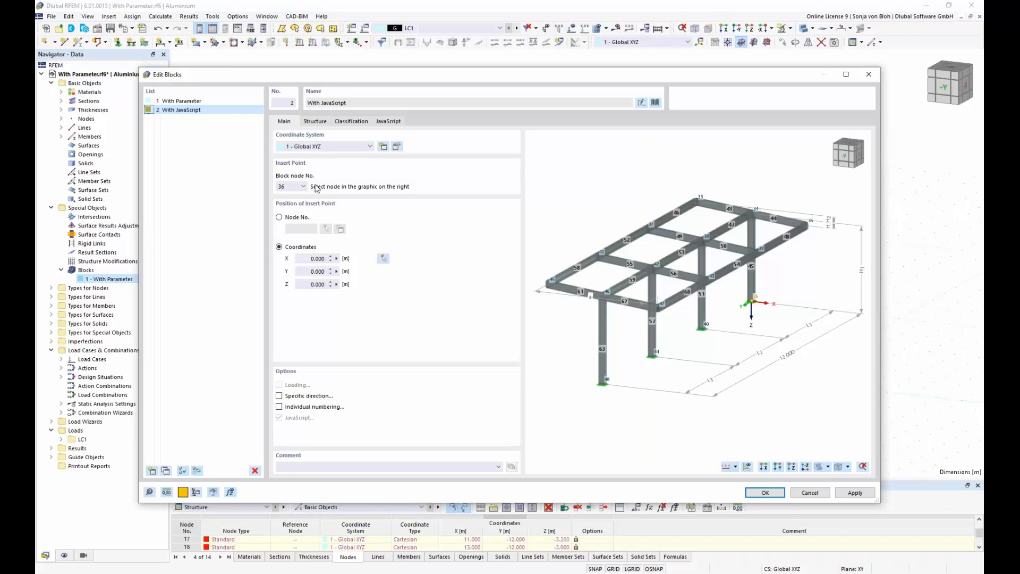
# Step: Set the number of bays of the With JavaScript block to 5 and leave the block editor
pyautogui.click(315, 122)
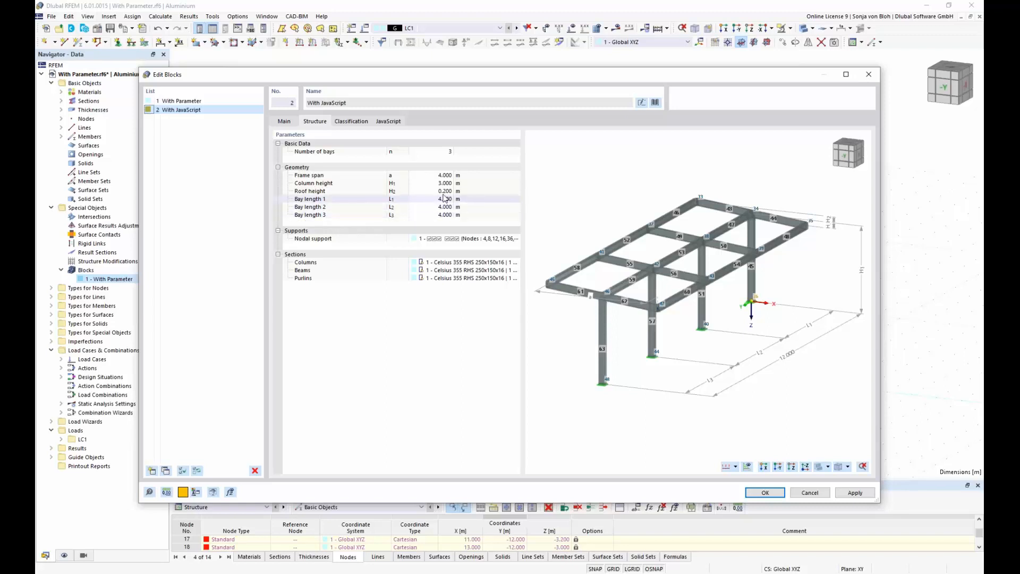
pyautogui.click(446, 151)
pyautogui.write('5')
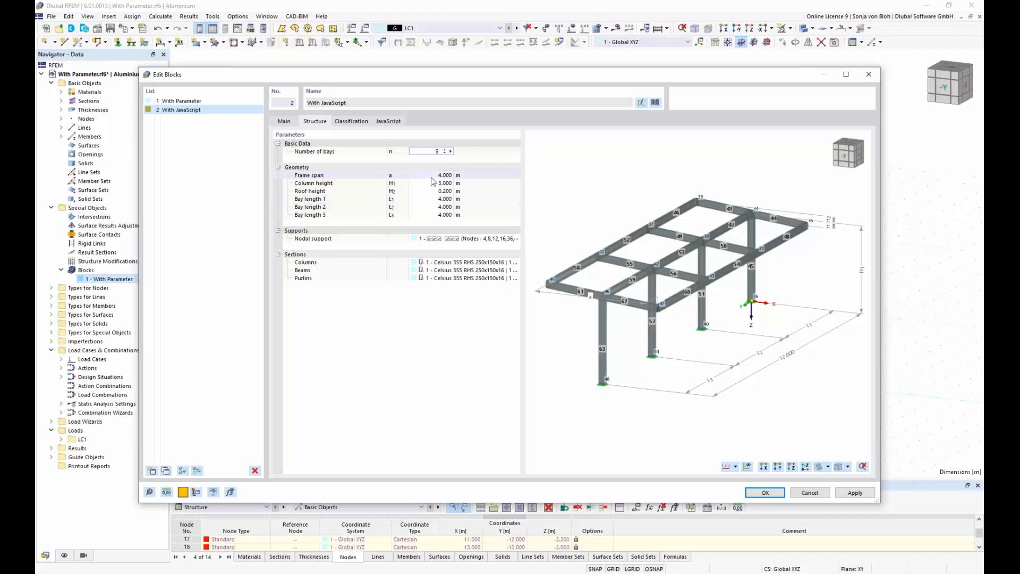
pyautogui.press('Return')
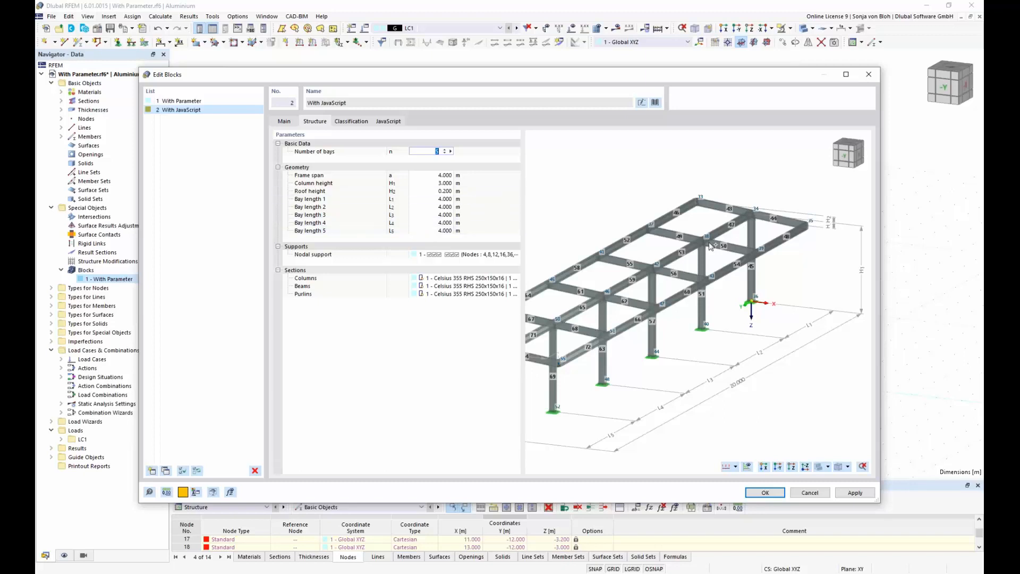
pyautogui.click(765, 493)
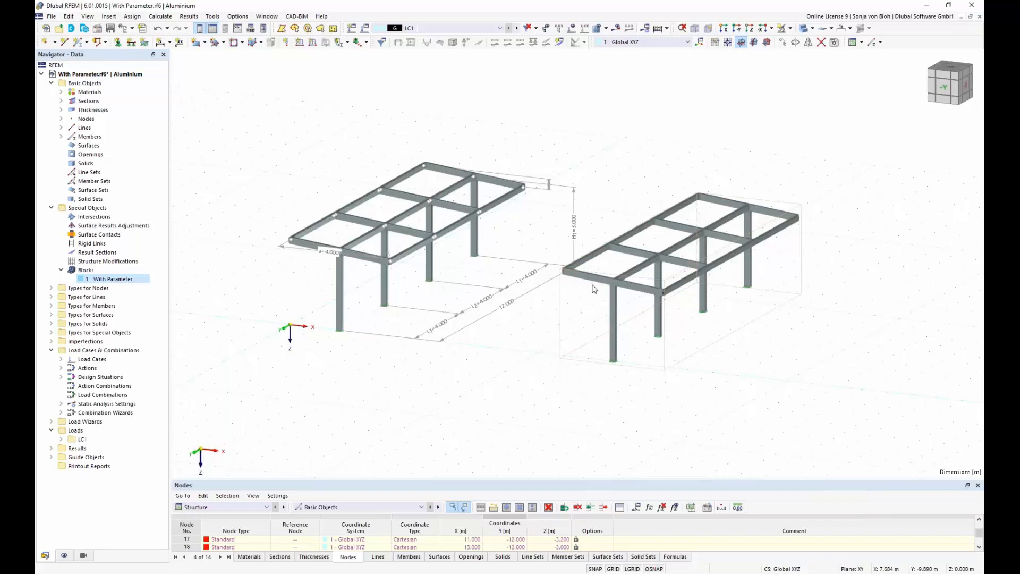
# Step: Close the With Parameter model without saving the changes
pyautogui.click(52, 16)
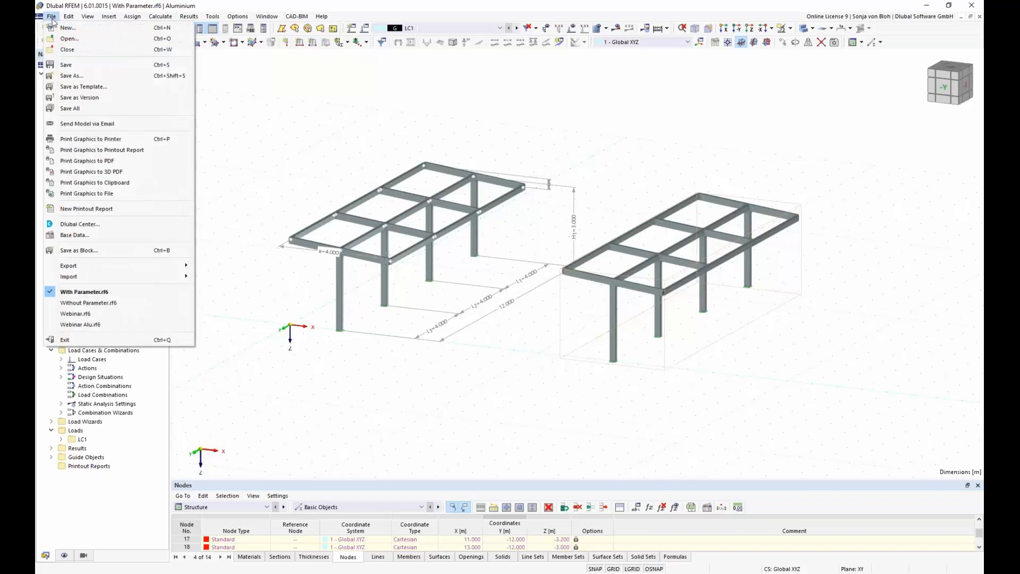
pyautogui.click(68, 49)
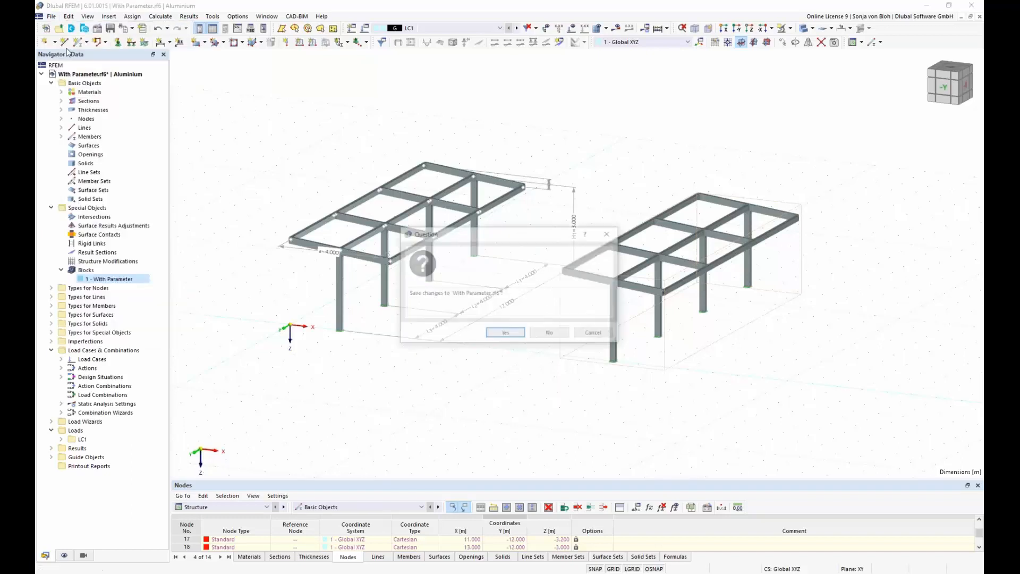
pyautogui.click(555, 338)
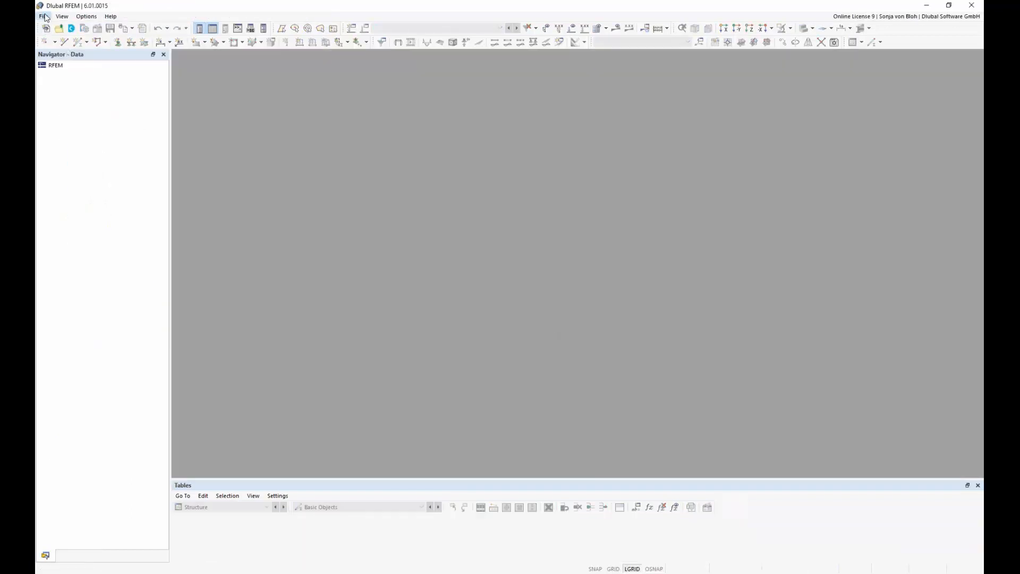
# Step: Start a new model named Webinar and activate the Aluminum Design add-on
pyautogui.click(45, 18)
pyautogui.click(62, 27)
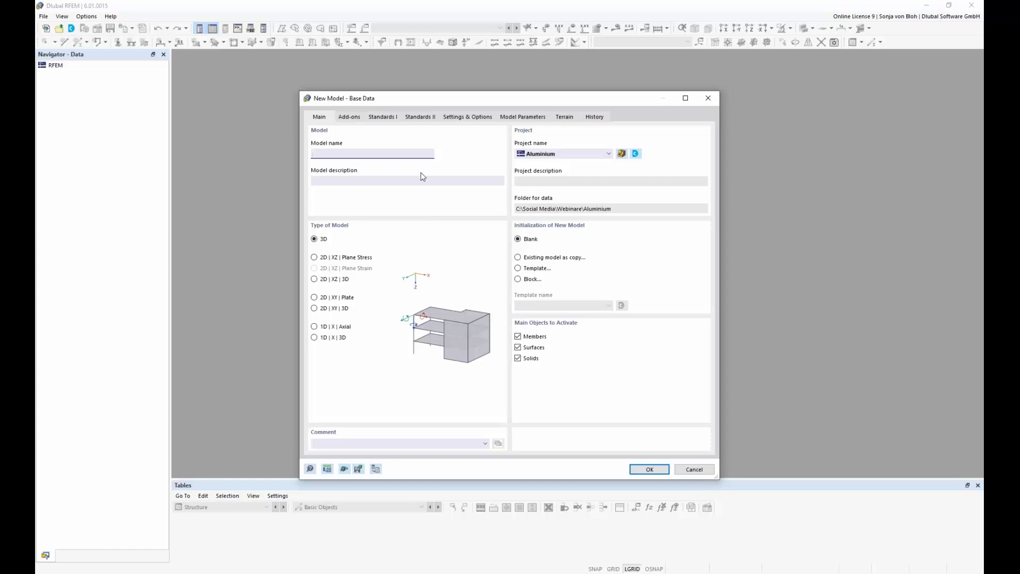
pyautogui.write('Webinar')
pyautogui.click(354, 118)
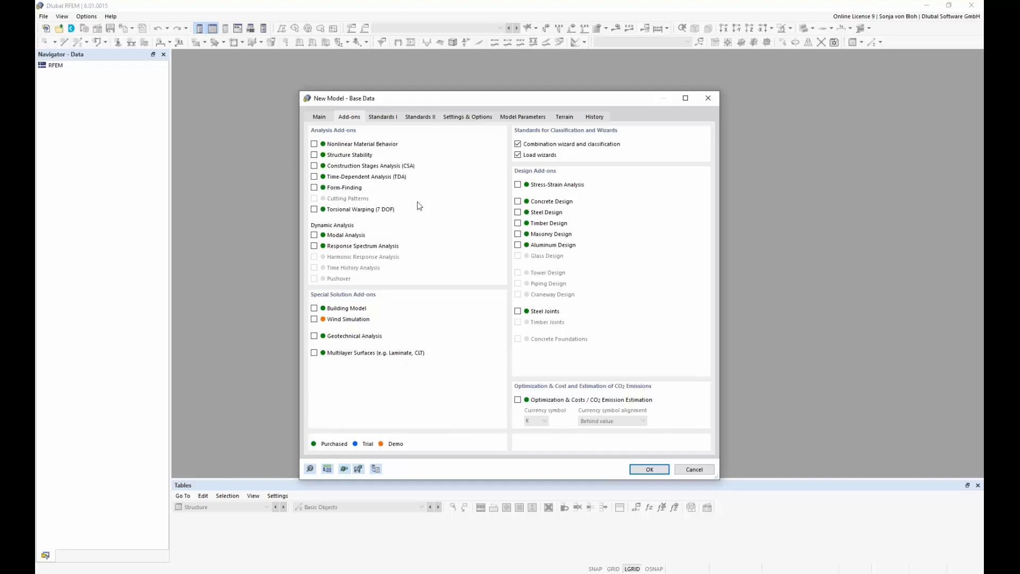
pyautogui.click(518, 245)
# Step: Set the load case classification and combination standard to EN 1990 with the German national annex DIN | 2012-08
pyautogui.click(392, 118)
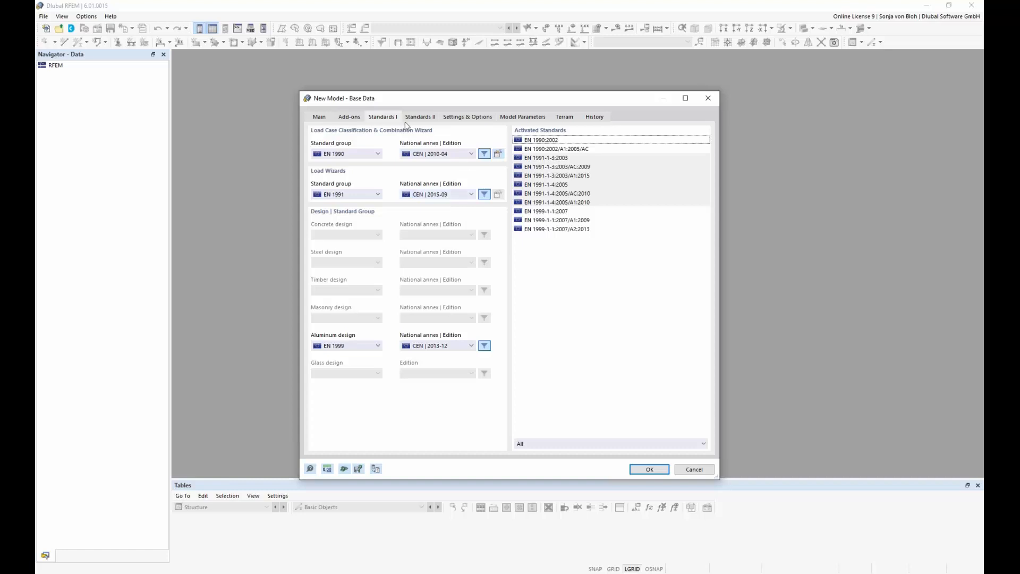
pyautogui.click(378, 154)
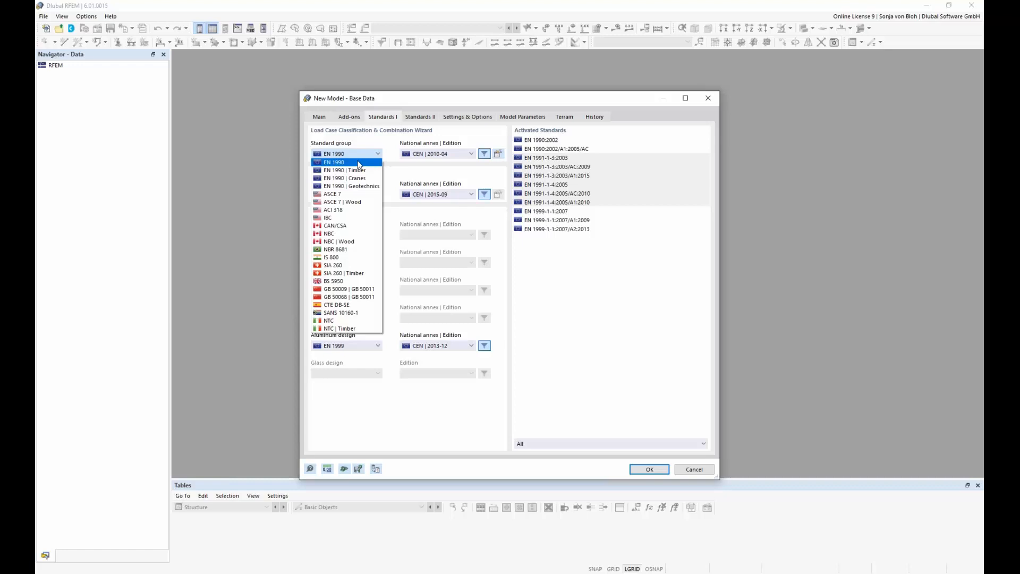
pyautogui.click(359, 164)
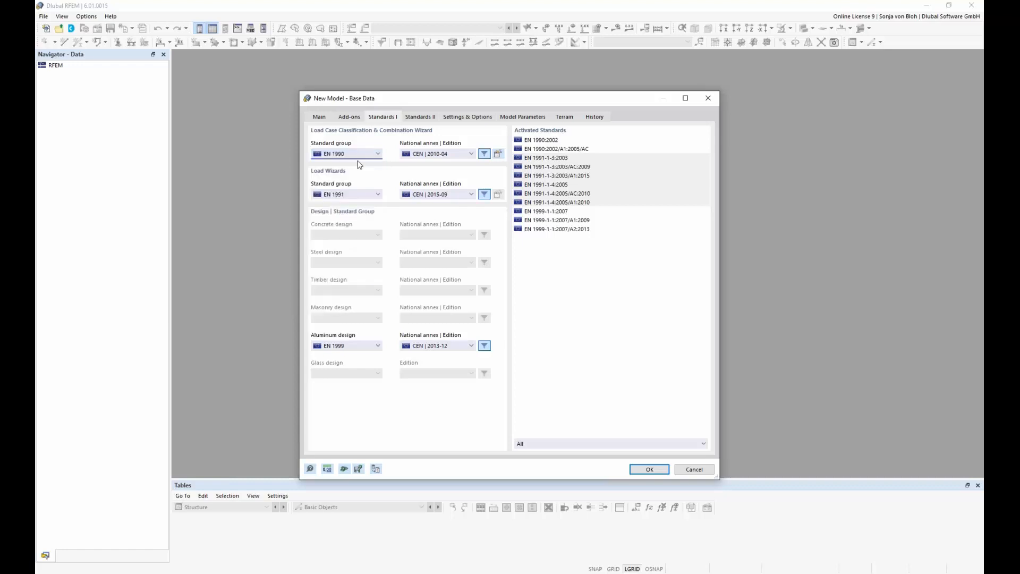
pyautogui.click(472, 153)
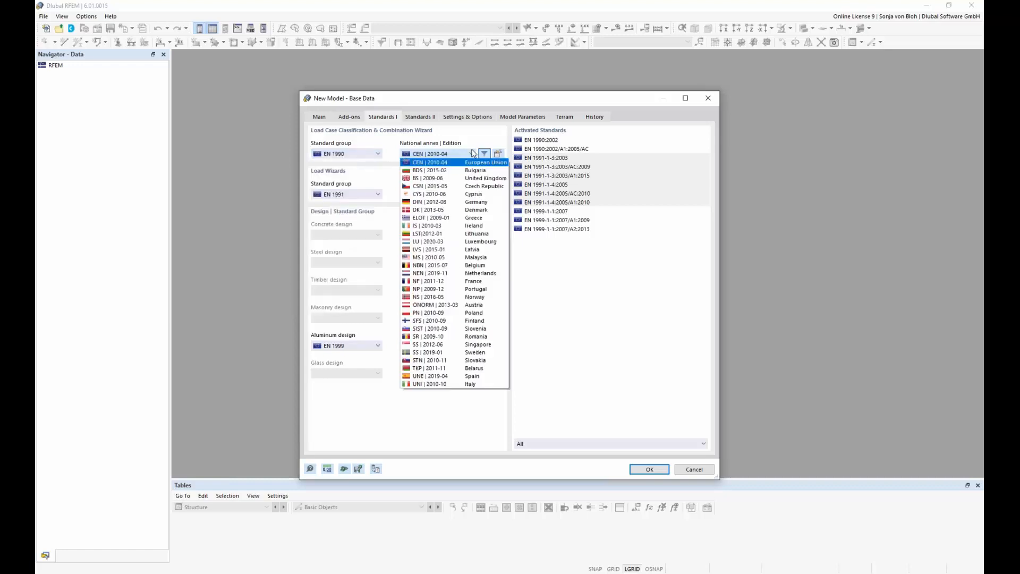
pyautogui.click(447, 202)
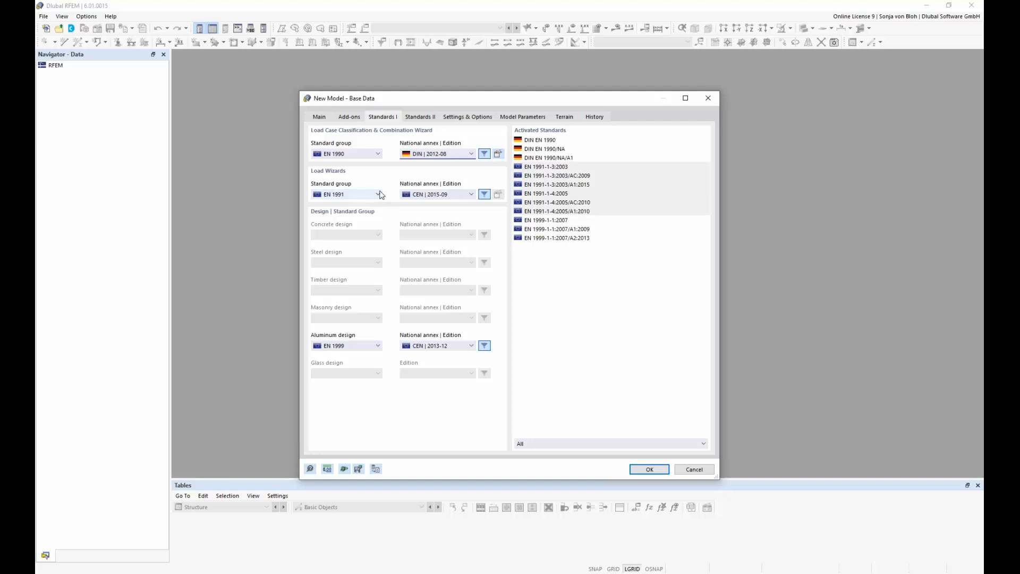
# Step: Keep EN 1991 for the load wizards and set their national annex to the German DIN | 2019-04
pyautogui.click(379, 194)
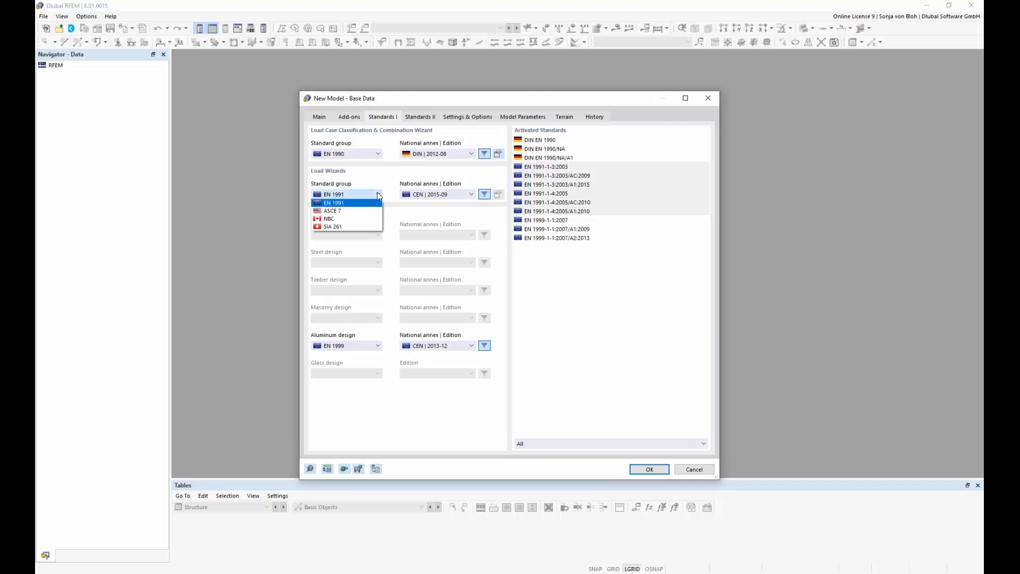
pyautogui.click(378, 195)
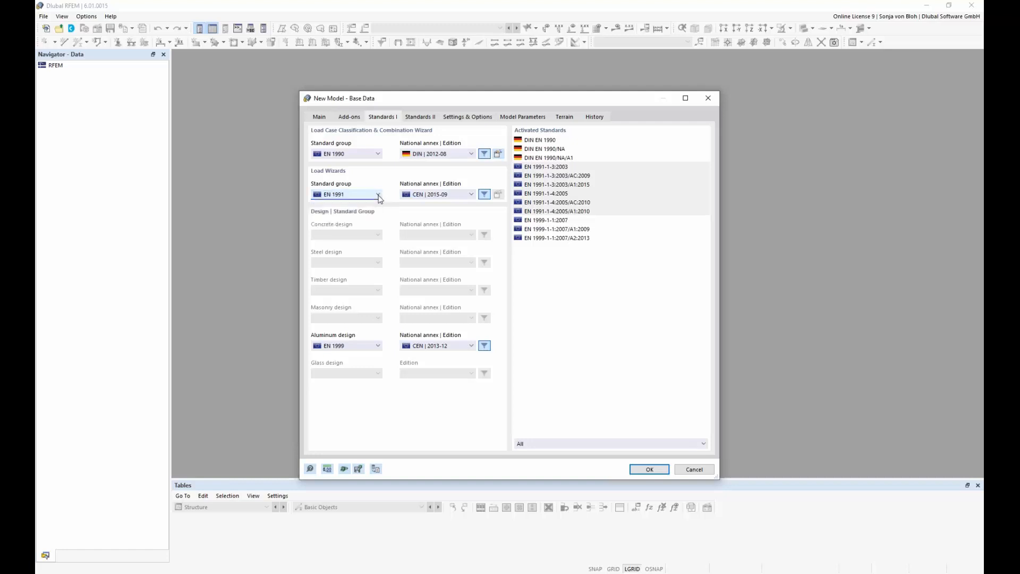
pyautogui.click(471, 194)
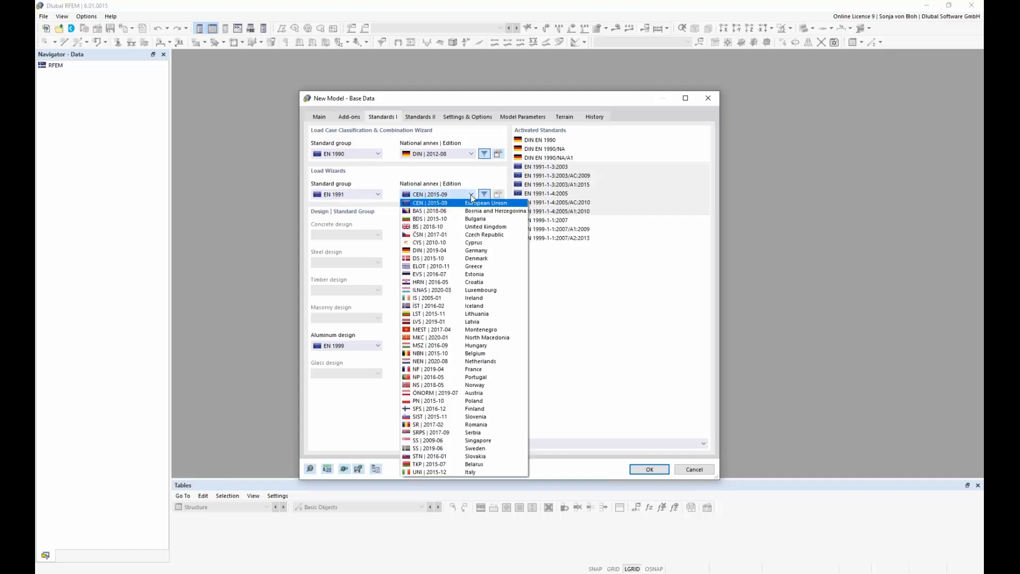
pyautogui.click(448, 251)
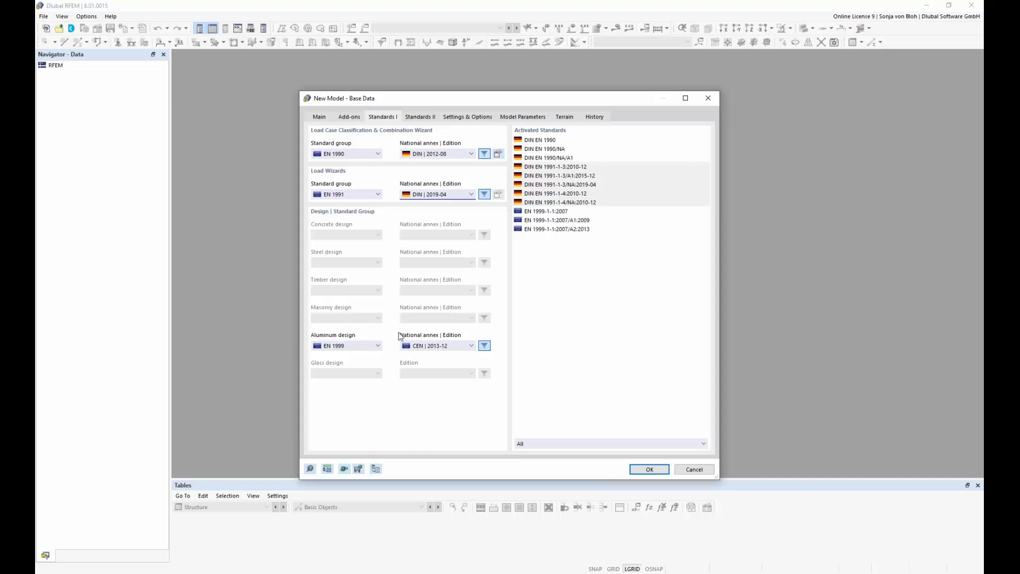
# Step: Set the aluminum design standard to EN 1999 with the German national annex DIN | 2021-03
pyautogui.click(379, 346)
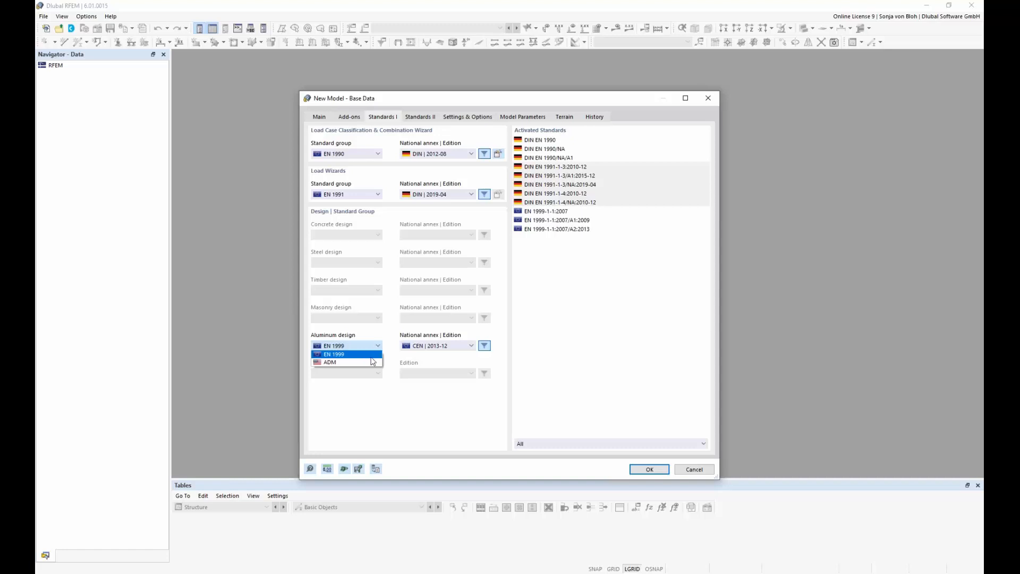
pyautogui.click(369, 355)
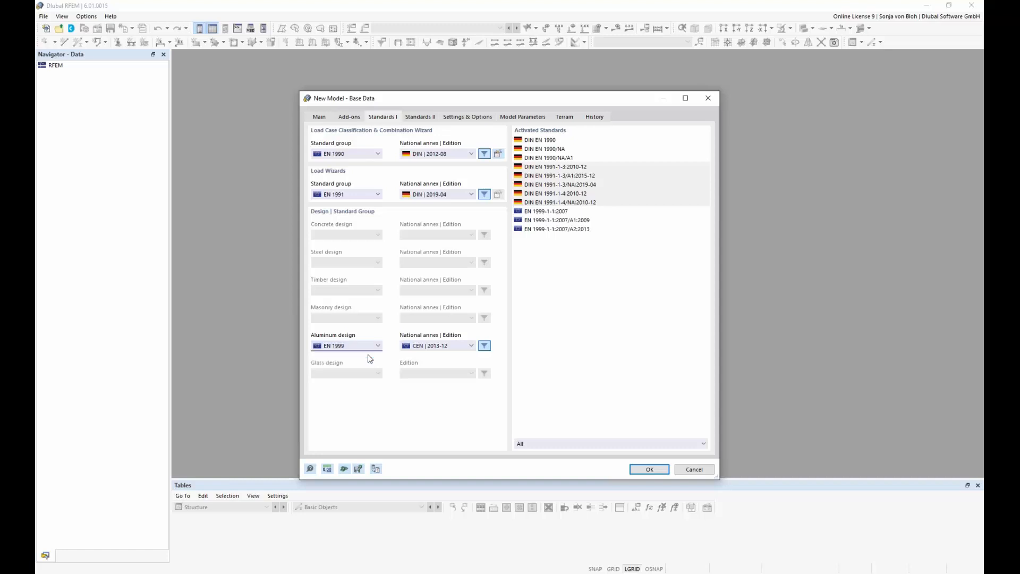
pyautogui.click(468, 344)
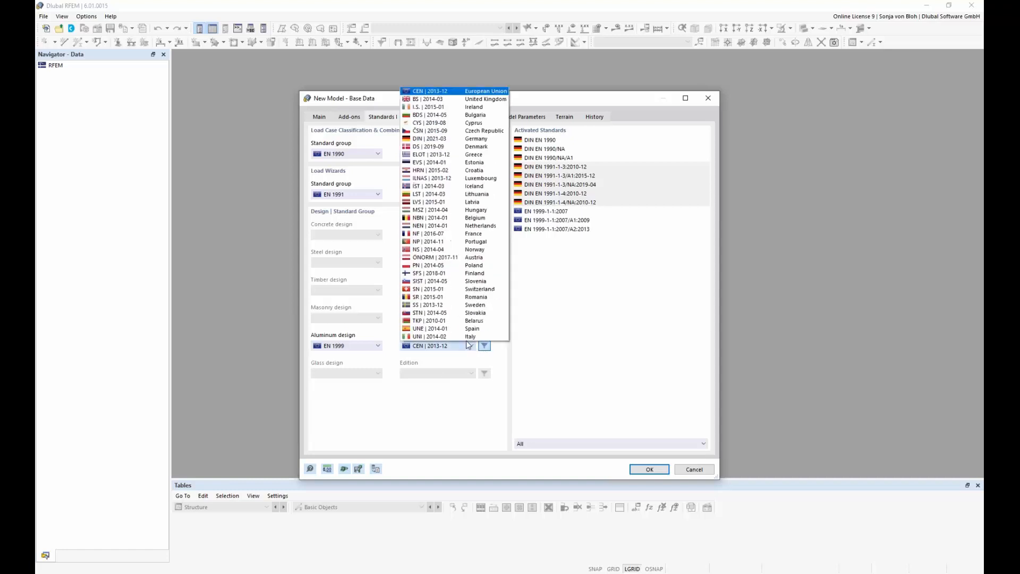
pyautogui.click(431, 140)
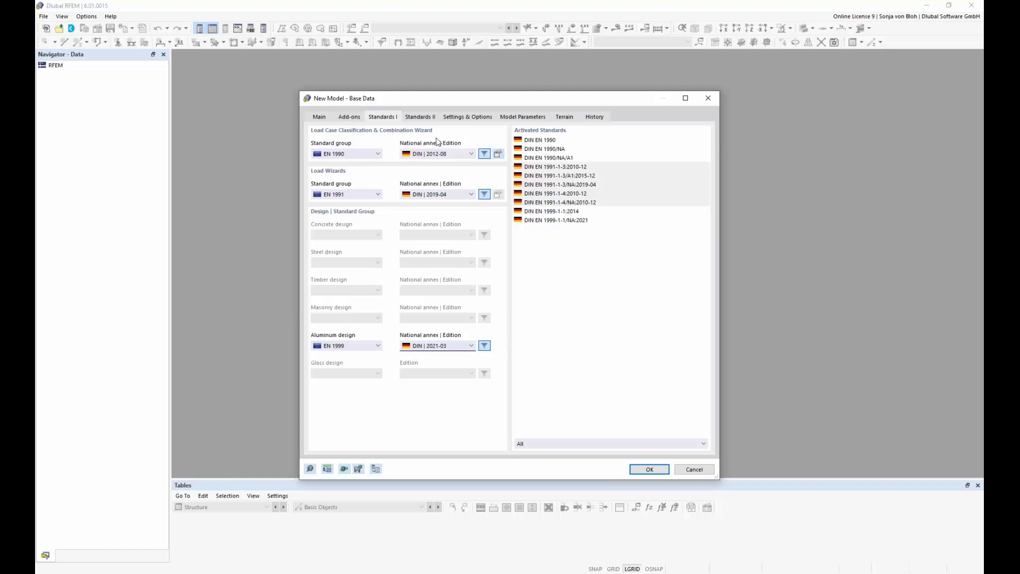
# Step: Enable member representatives for the new model and check which member properties their wizard considers
pyautogui.click(470, 120)
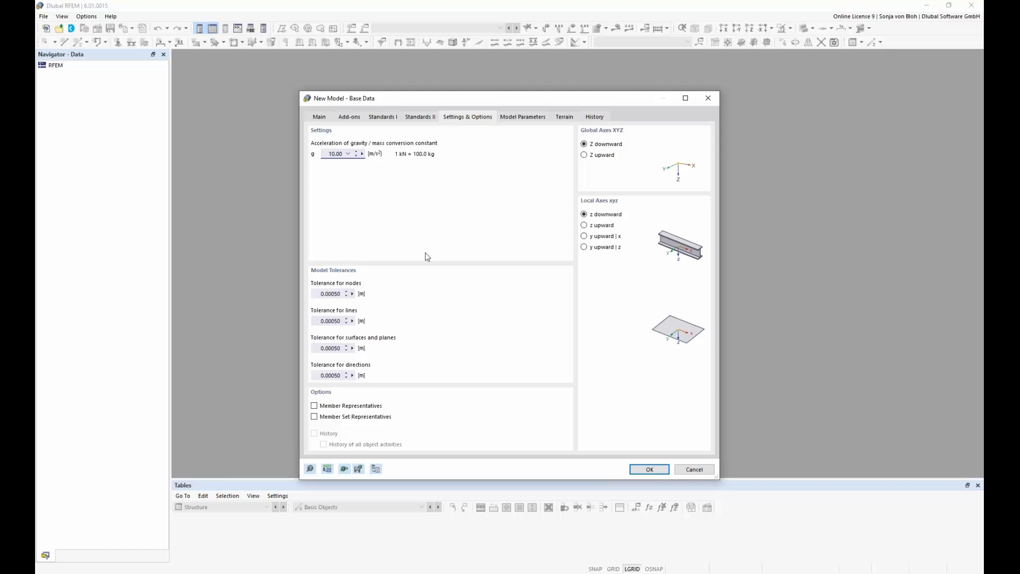
pyautogui.click(313, 406)
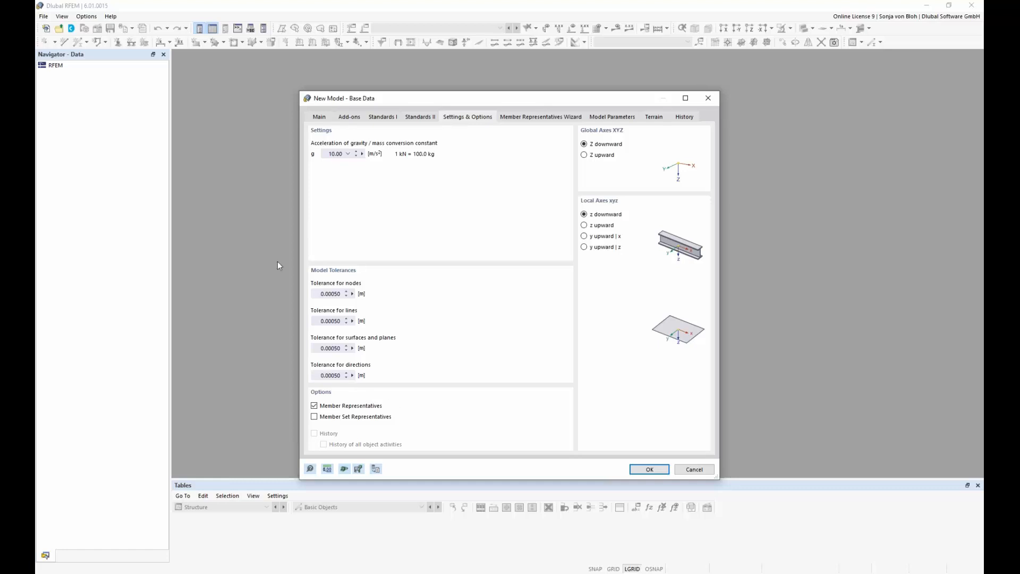
pyautogui.click(541, 117)
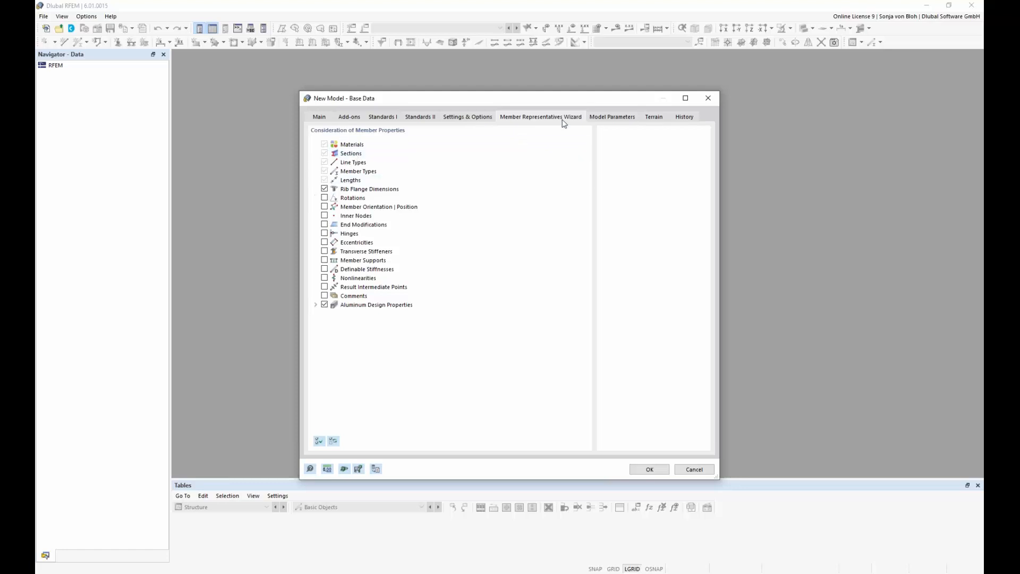
# Step: Set the model location by searching the map for the site's street address, then accept the base data to create the model
pyautogui.click(627, 121)
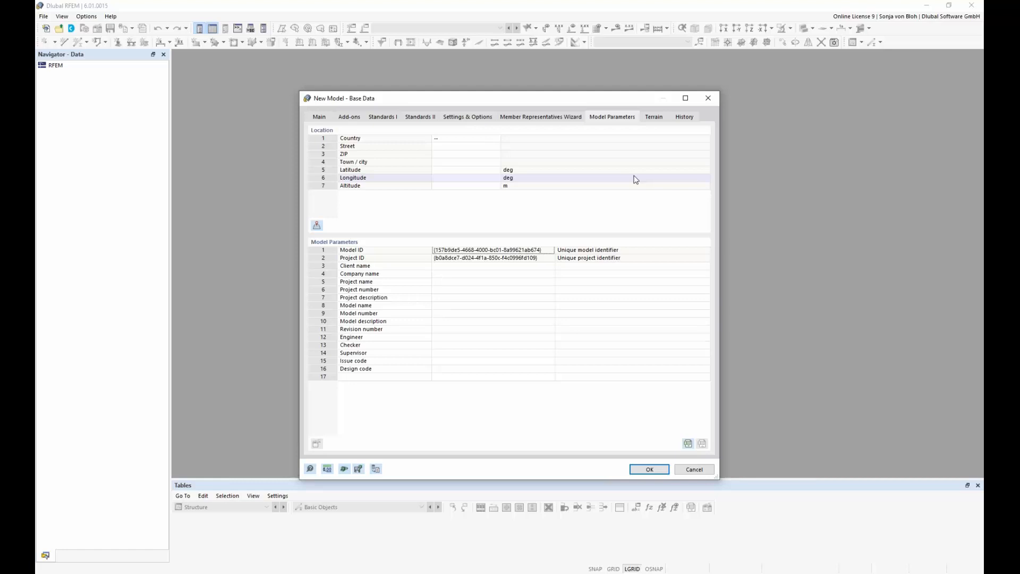
pyautogui.click(486, 139)
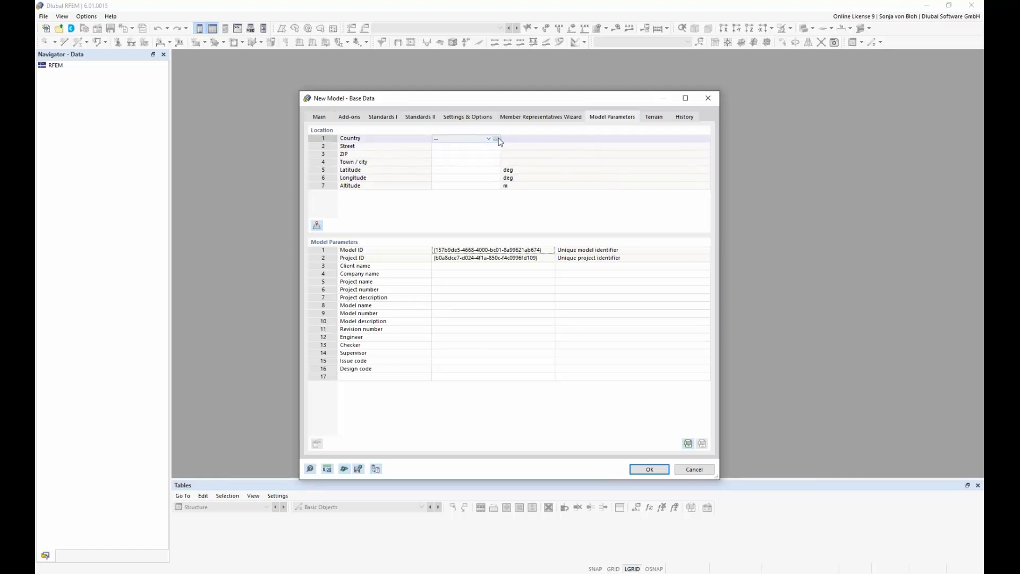
pyautogui.click(497, 140)
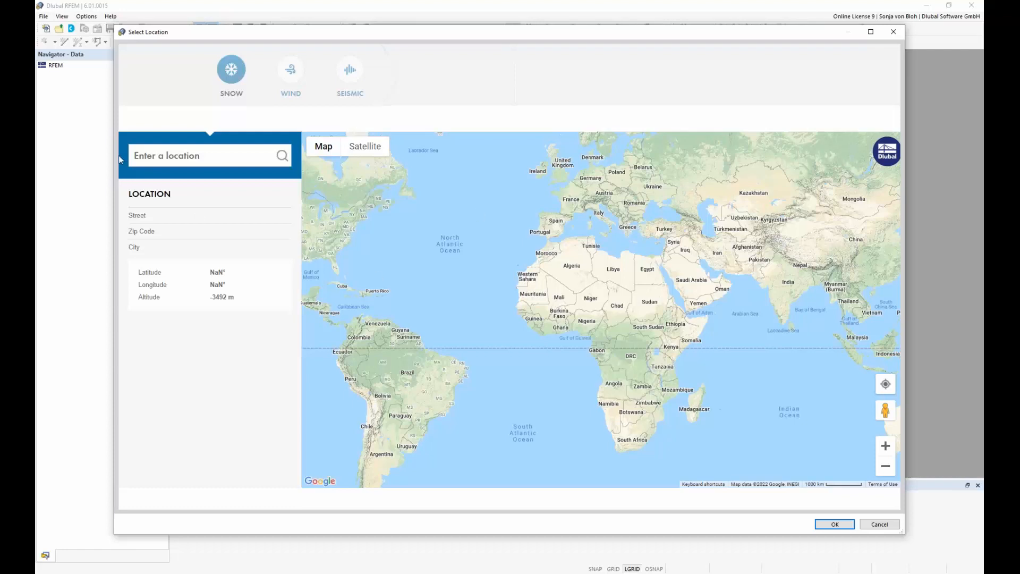
pyautogui.click(160, 156)
pyautogui.write('Am Z')
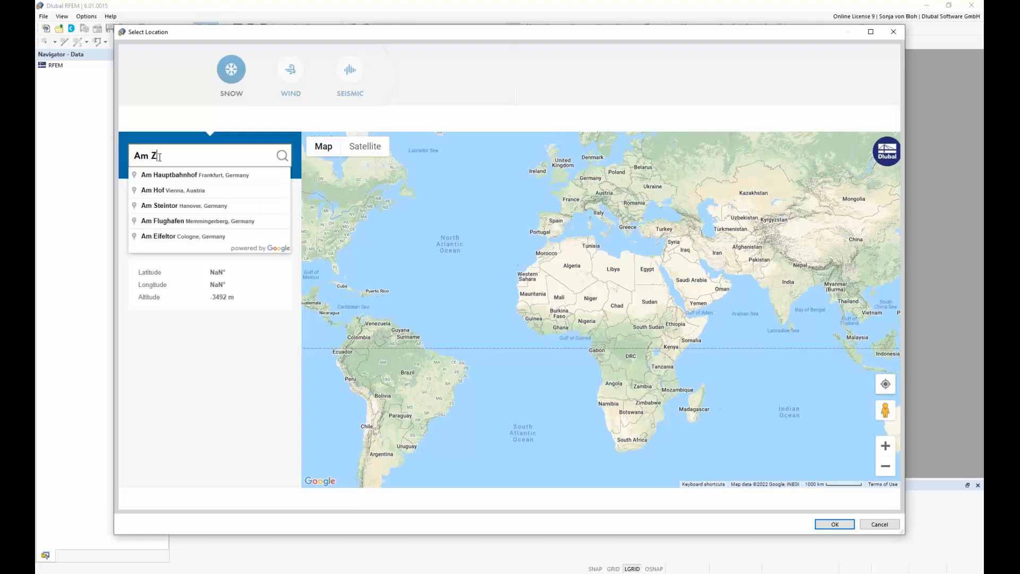
pyautogui.write('ellweg 2')
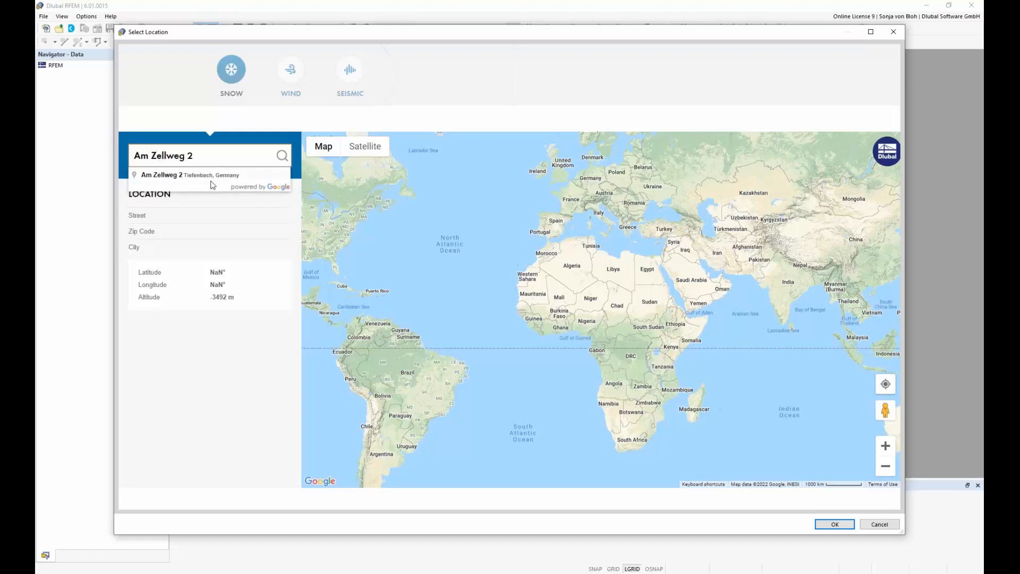
pyautogui.click(210, 176)
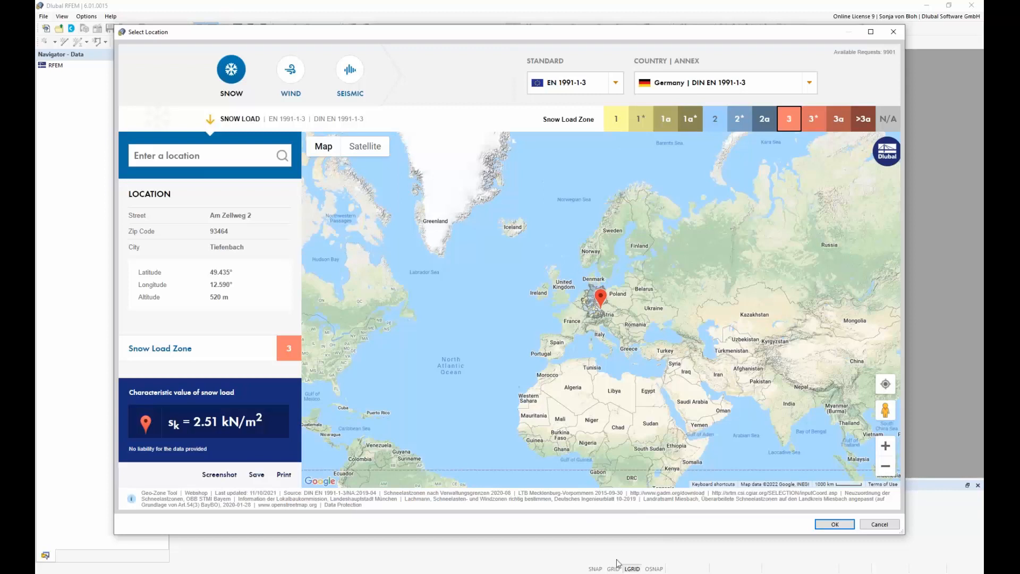
pyautogui.click(834, 524)
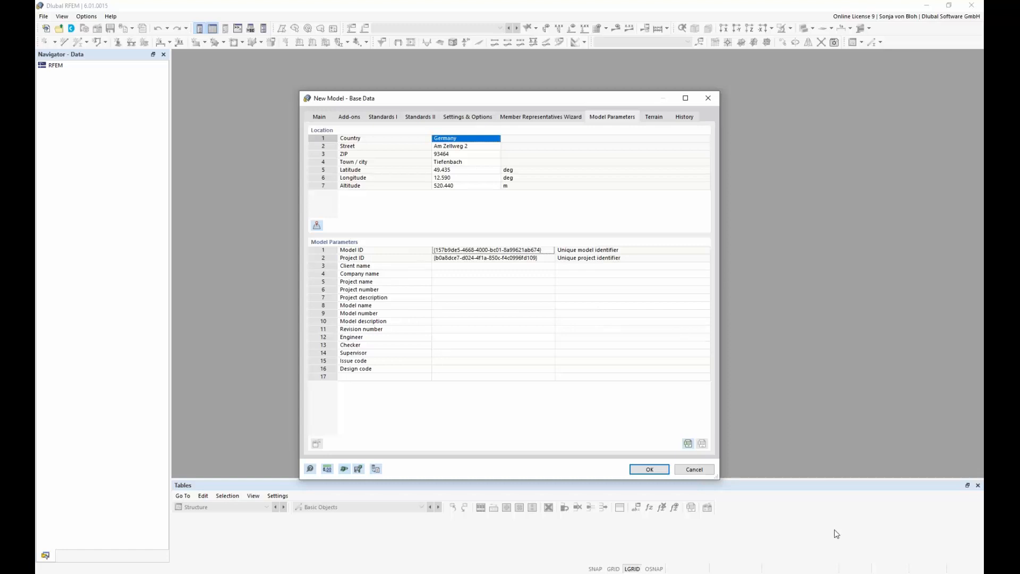
pyautogui.click(651, 470)
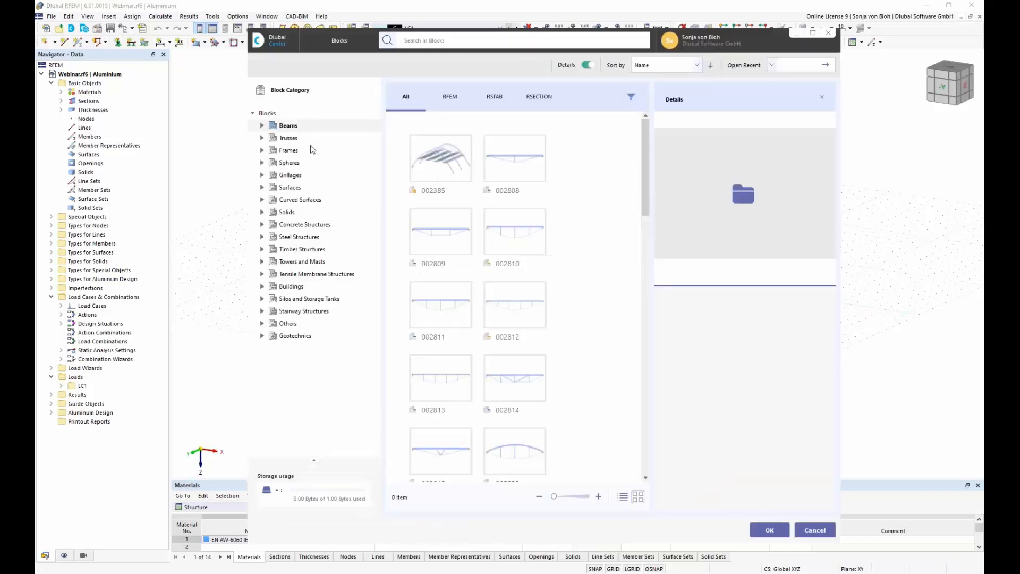
# Step: Load the canopy block named With JavaScript from the Beams category of the block library
pyautogui.moveTo(647, 205); pyautogui.dragTo(657, 304)
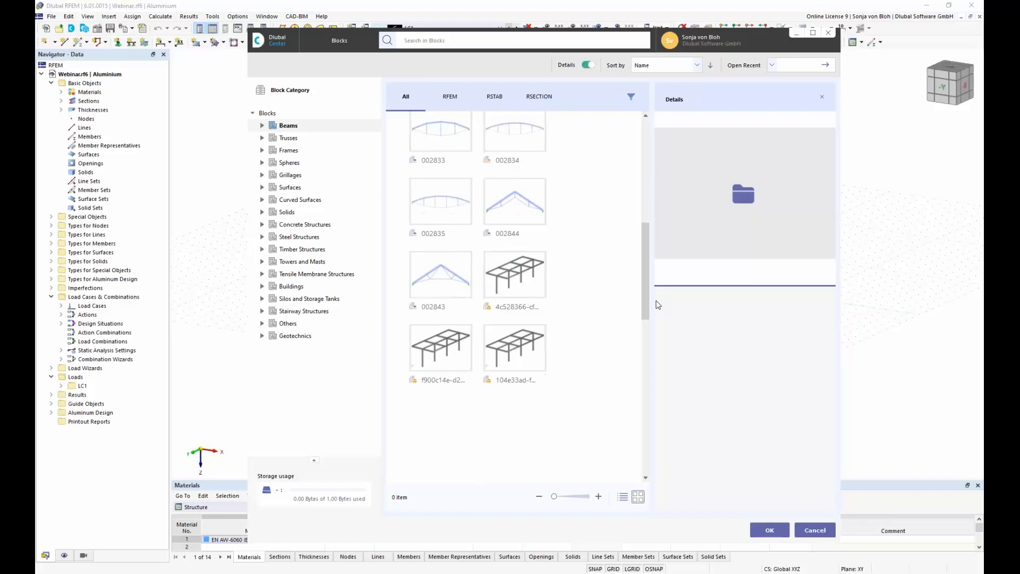
pyautogui.click(526, 270)
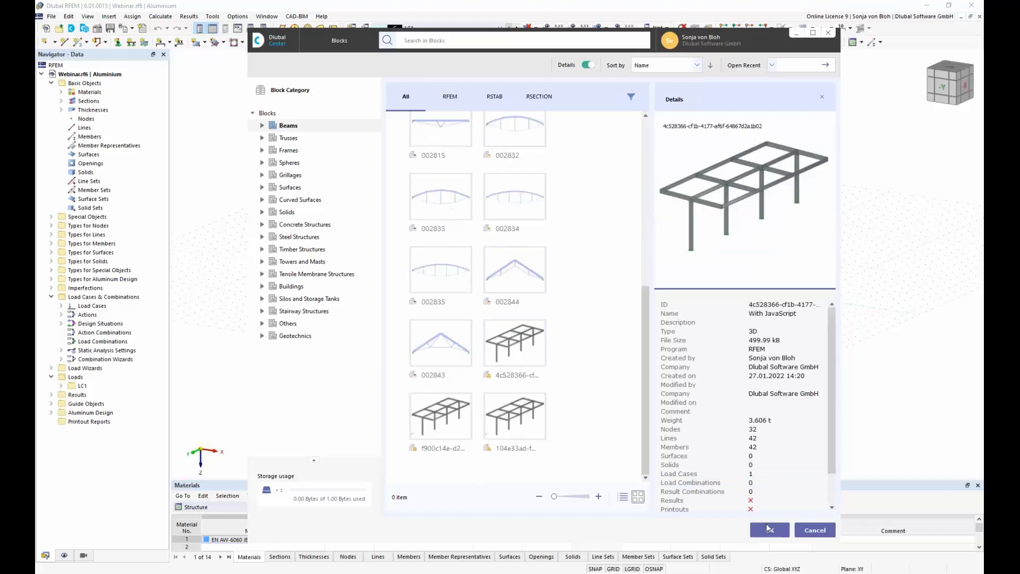
pyautogui.click(769, 529)
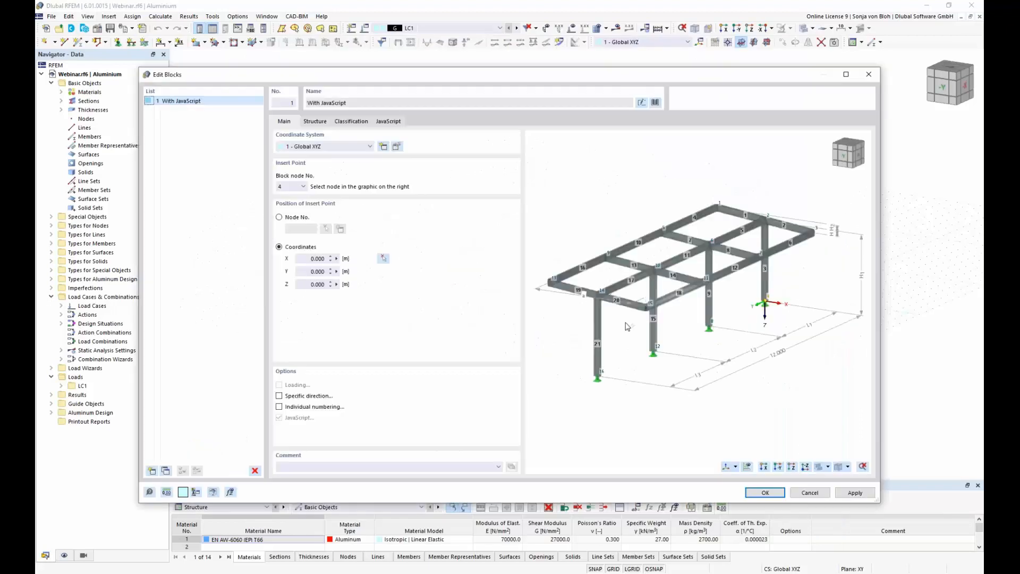
# Step: Set the block's insert point to node 16 and its X coordinate to 2 m
pyautogui.click(599, 372)
pyautogui.click(317, 259)
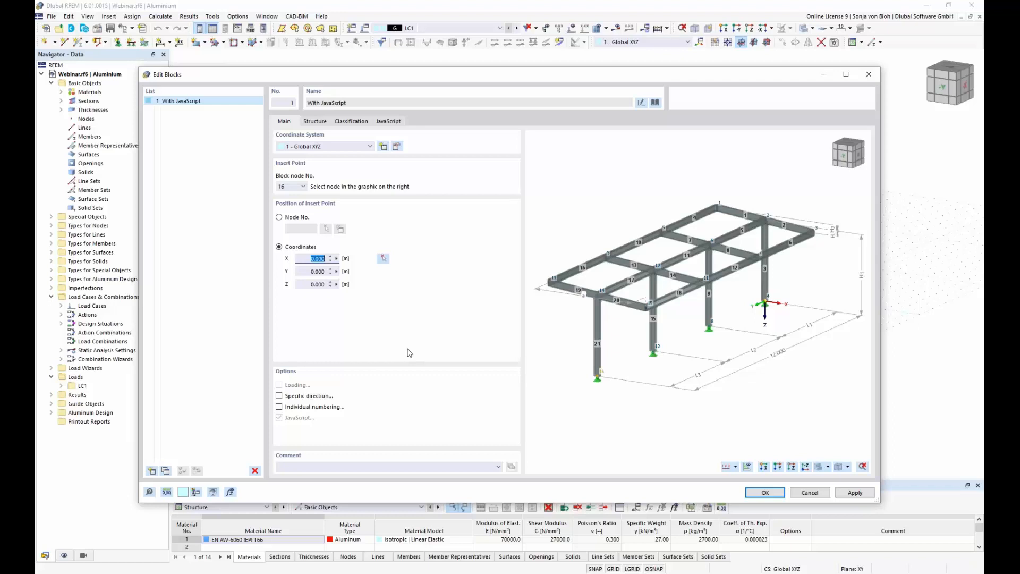
pyautogui.write('2')
pyautogui.press('Tab')
# Step: Assign nodal support type 2 to the block's column bases
pyautogui.click(316, 122)
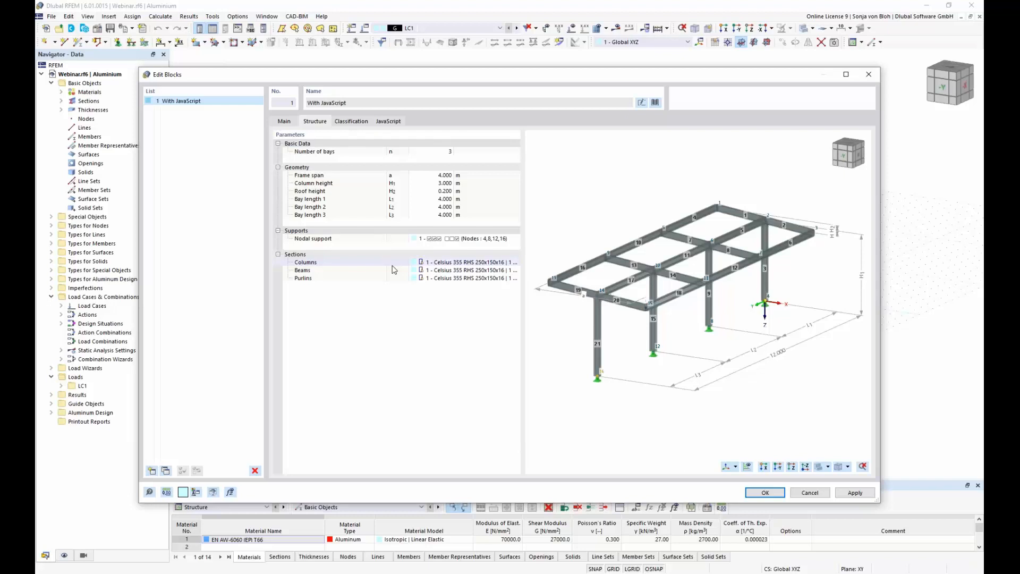
pyautogui.click(509, 241)
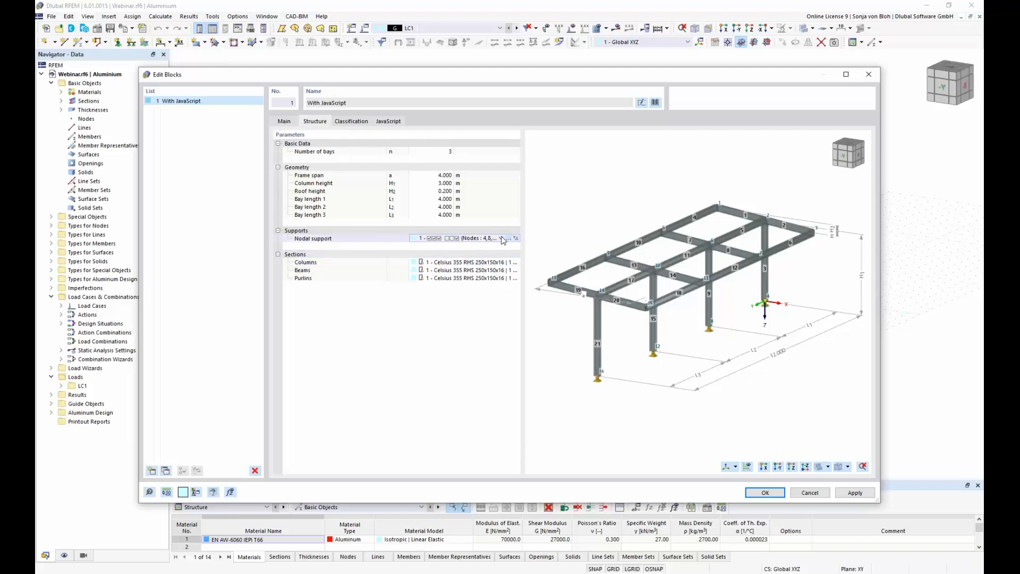
pyautogui.click(503, 238)
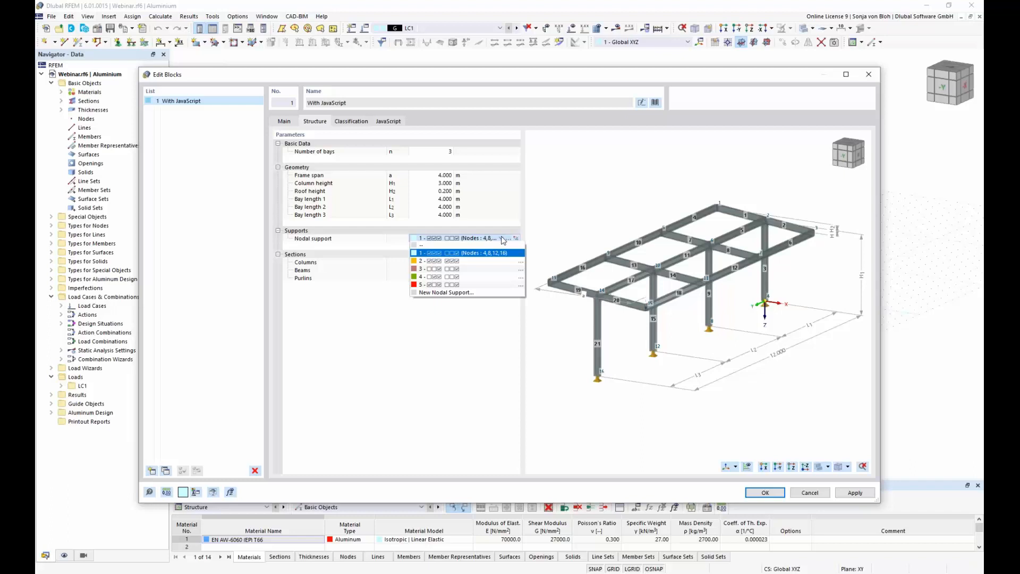
pyautogui.click(476, 261)
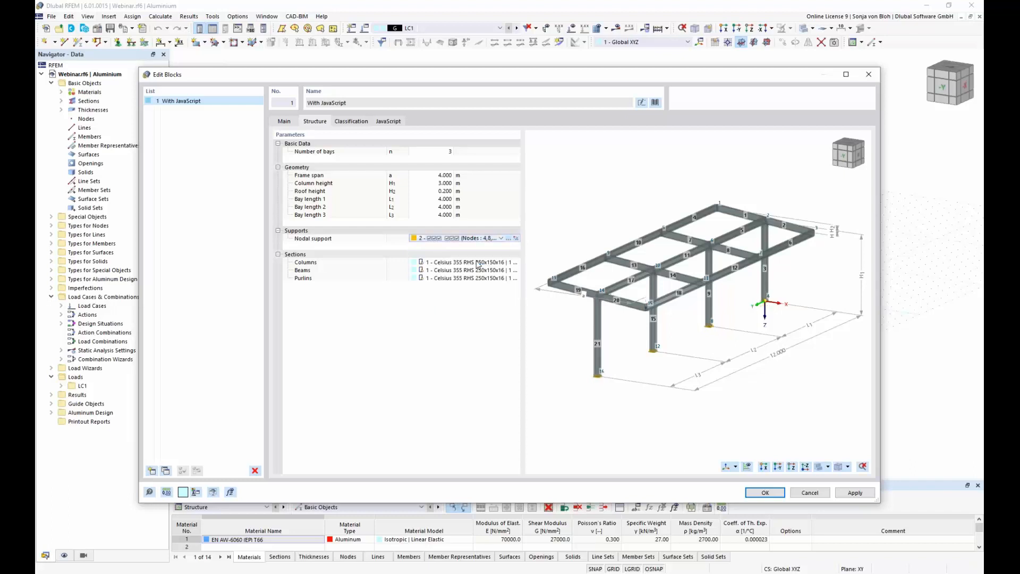
# Step: Assign section 2, the Celsius 355 RHS 220 profile, to the purlins and insert the block into the model
pyautogui.click(498, 279)
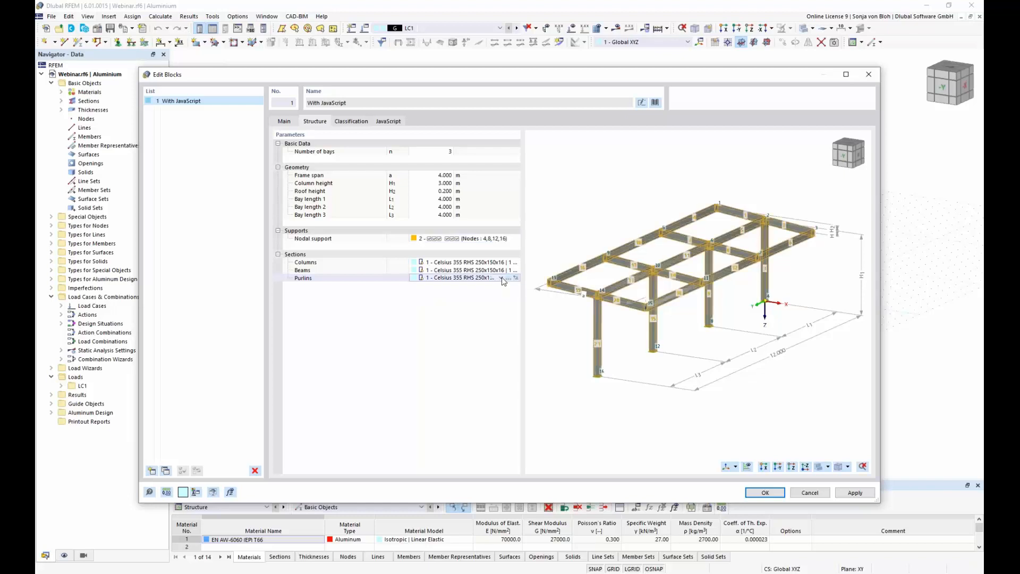
pyautogui.click(500, 277)
pyautogui.click(470, 293)
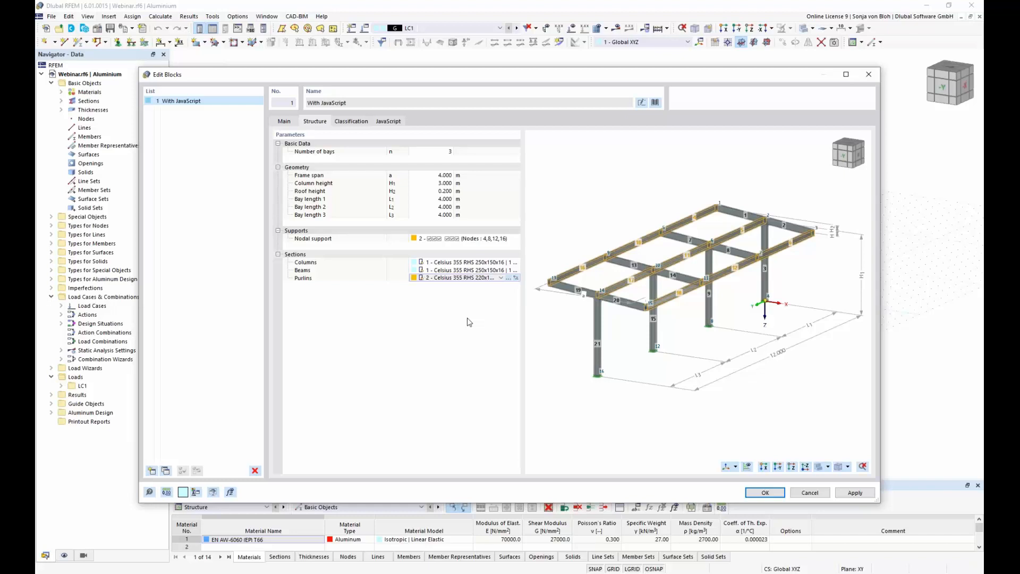
pyautogui.click(764, 492)
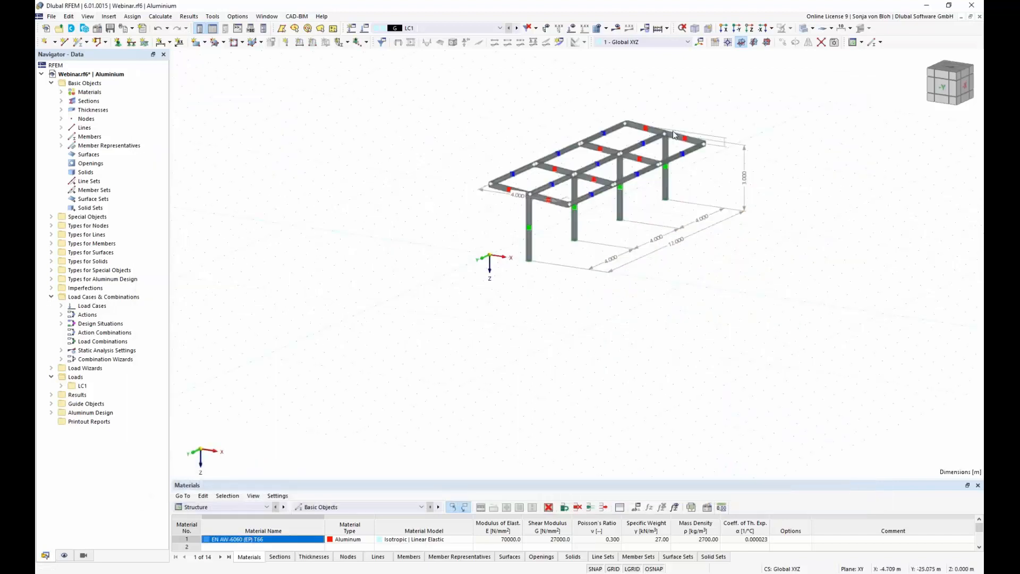
pyautogui.scroll(4, 673, 134)
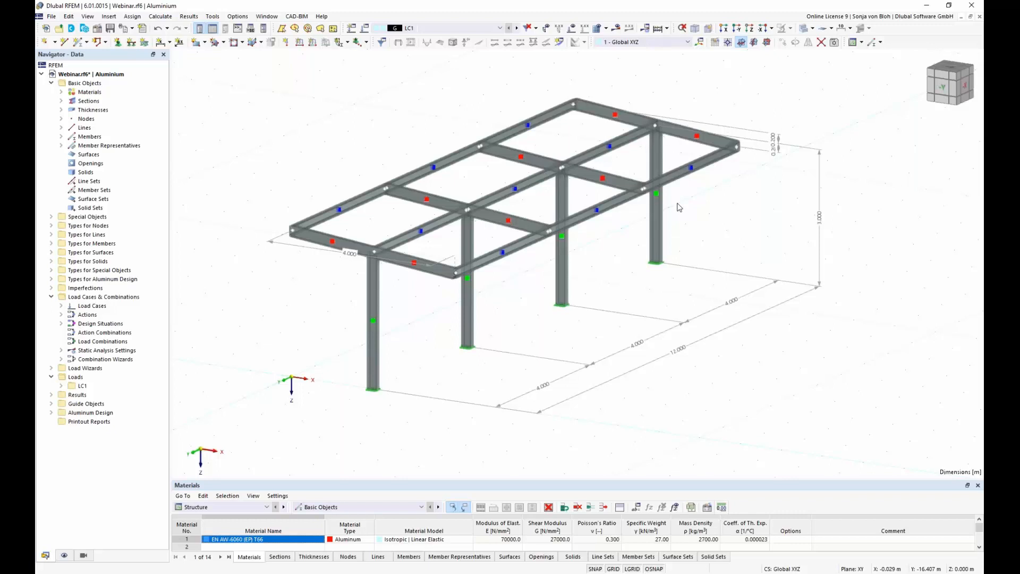
# Step: Open load case LC1 for editing and name it Self Weight
pyautogui.click(61, 306)
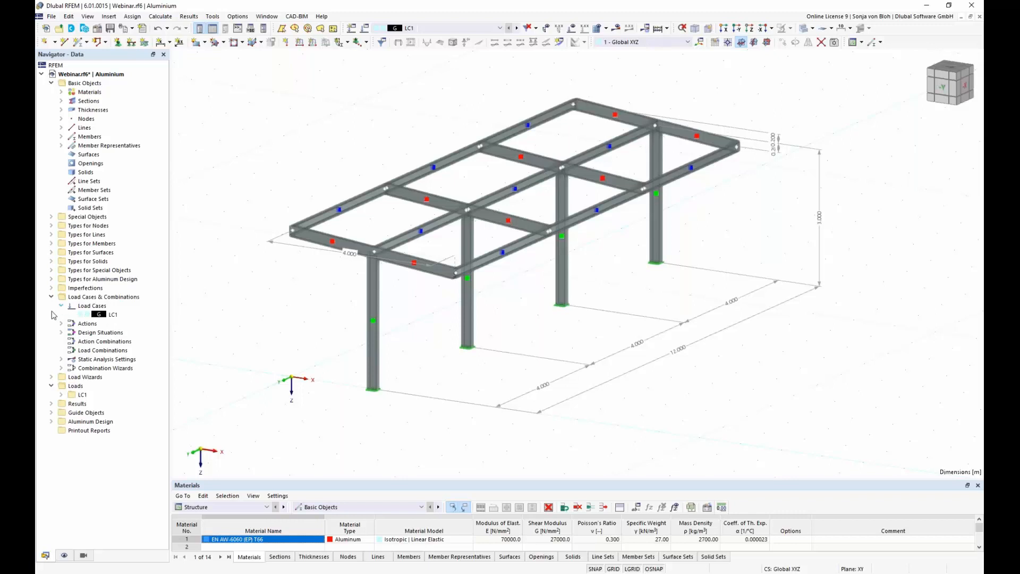
pyautogui.click(112, 315)
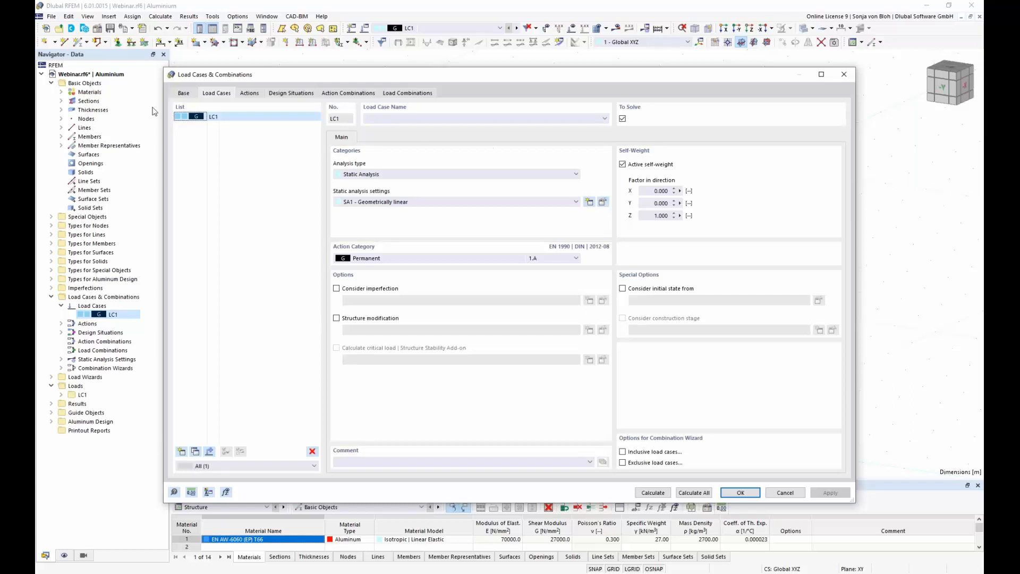
pyautogui.click(410, 119)
pyautogui.write('Self W')
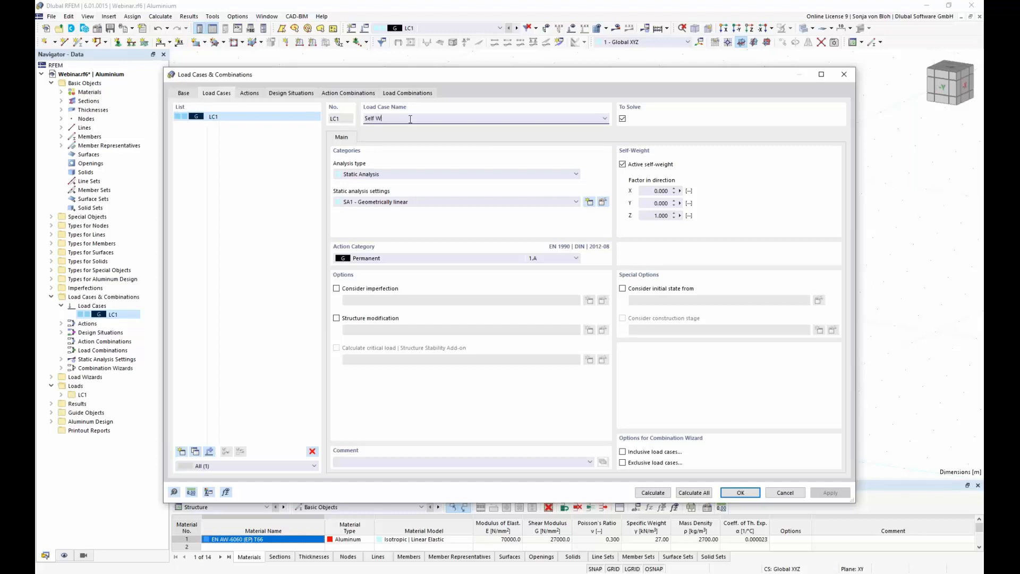
pyautogui.write('eight')
# Step: Keep SA1 - Geometrically linear as the load case's static analysis setting, check its details, and accept the load case
pyautogui.click(576, 202)
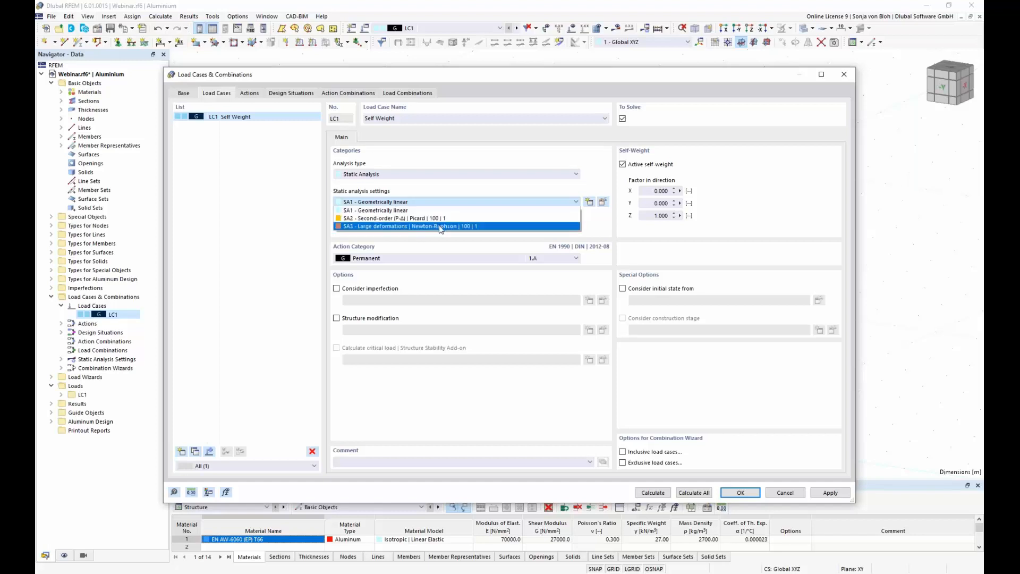
pyautogui.click(446, 196)
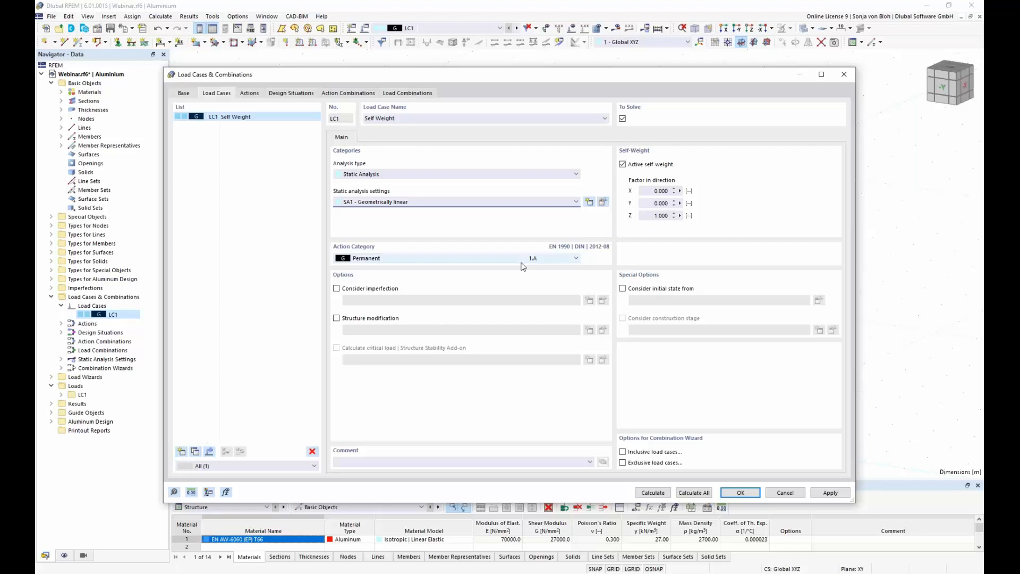
pyautogui.click(604, 204)
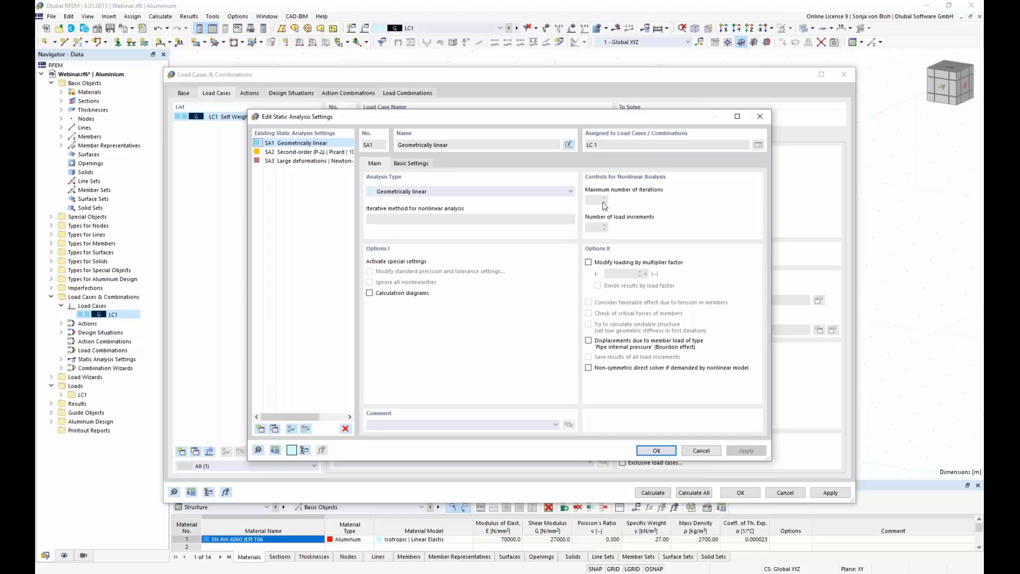
pyautogui.moveTo(462, 118); pyautogui.dragTo(486, 205)
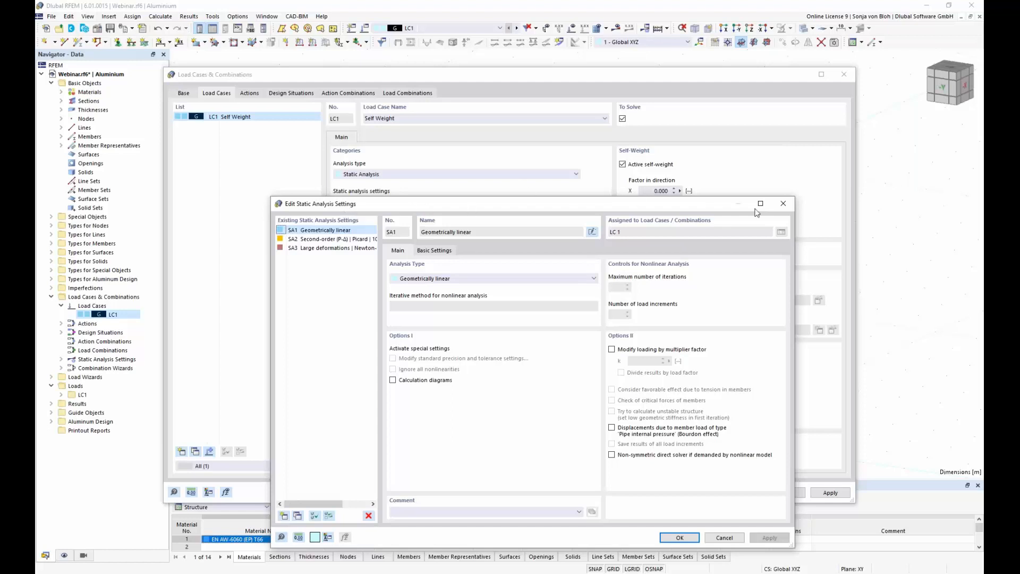
pyautogui.click(783, 204)
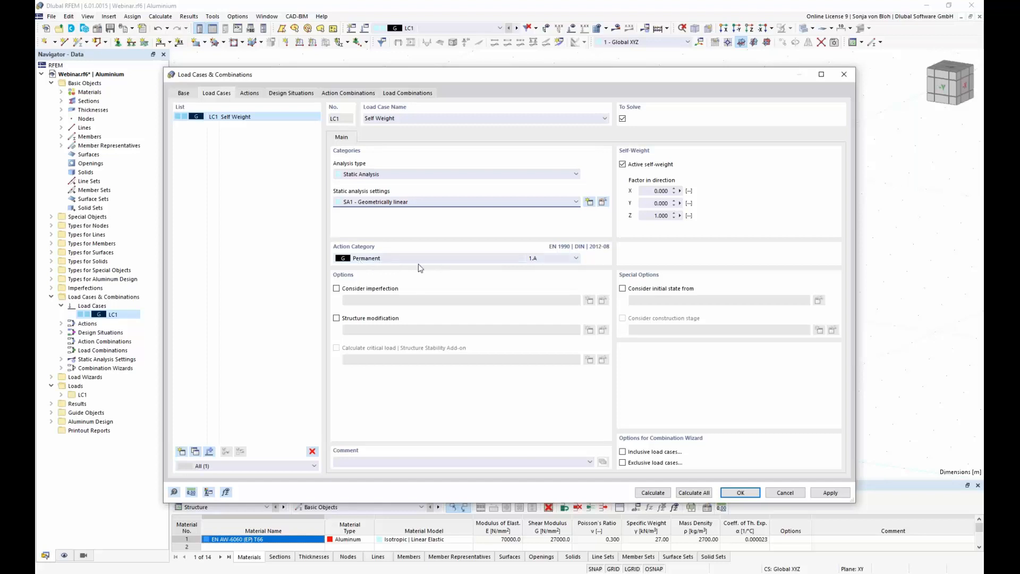
pyautogui.click(738, 492)
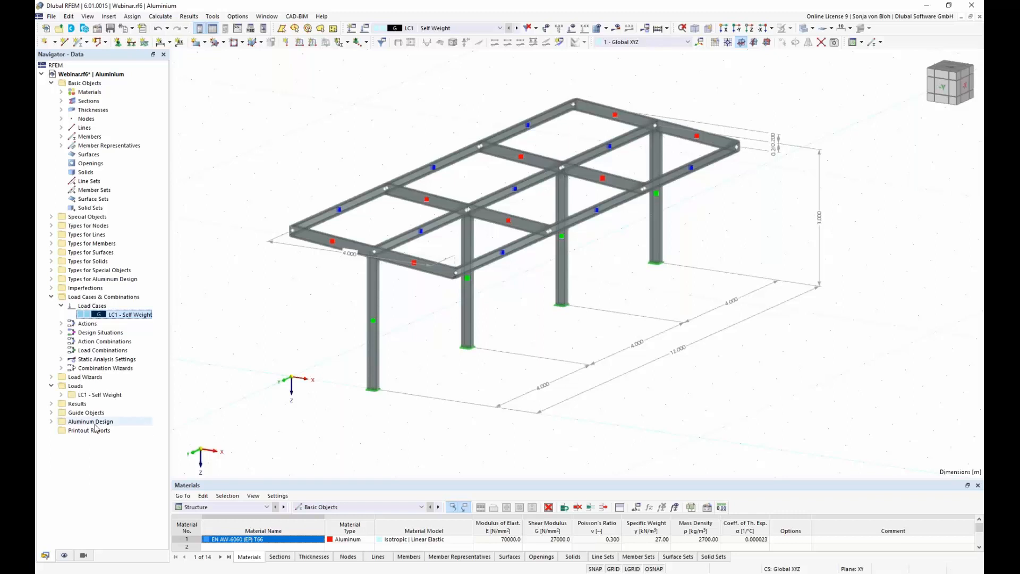
# Step: Create a load wizard for member loads from area load in LC1 with a uniform load magnitude of 0.15 kN/m²
pyautogui.click(51, 377)
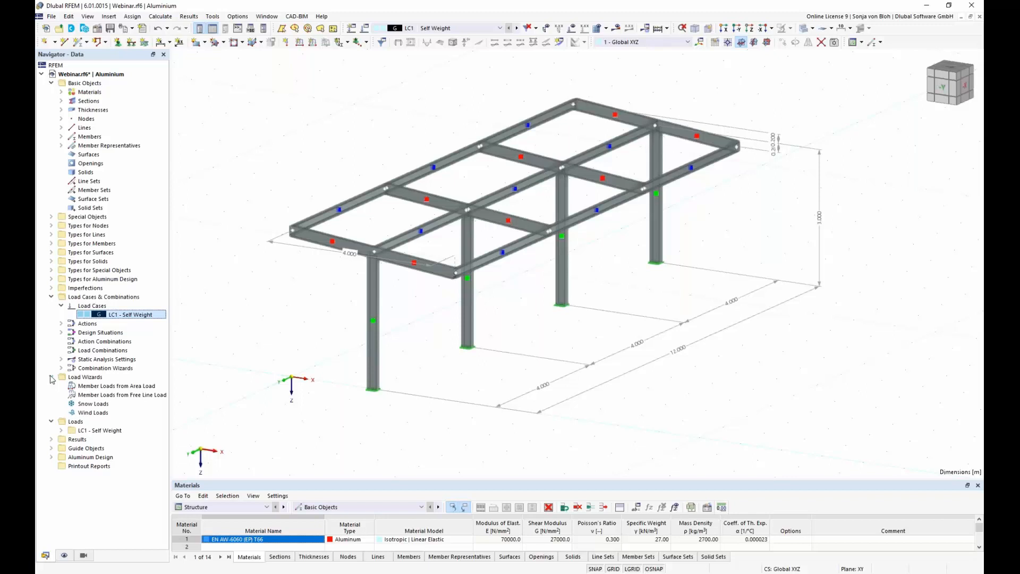
pyautogui.click(102, 386)
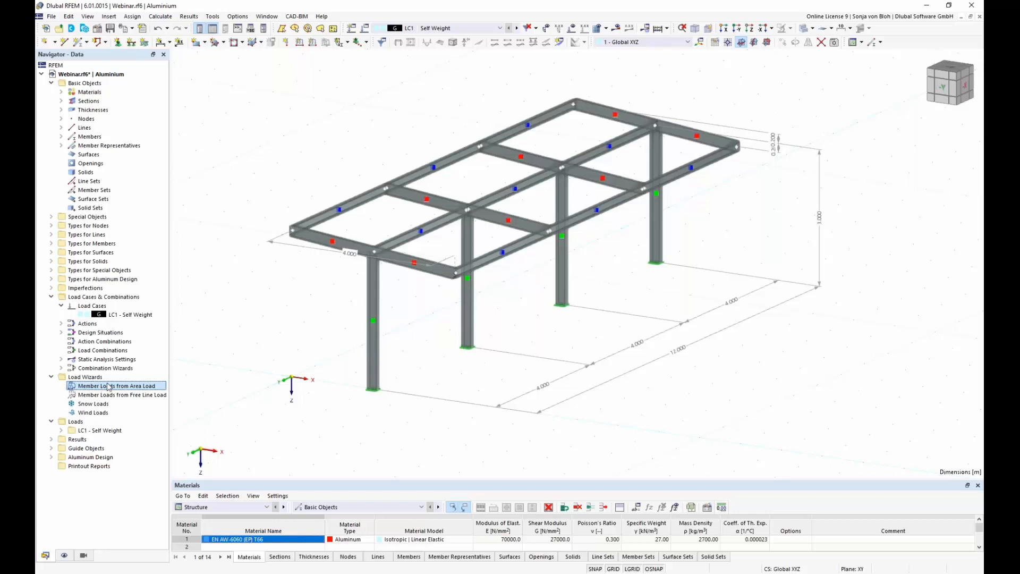
pyautogui.rightClick(109, 387)
pyautogui.click(151, 401)
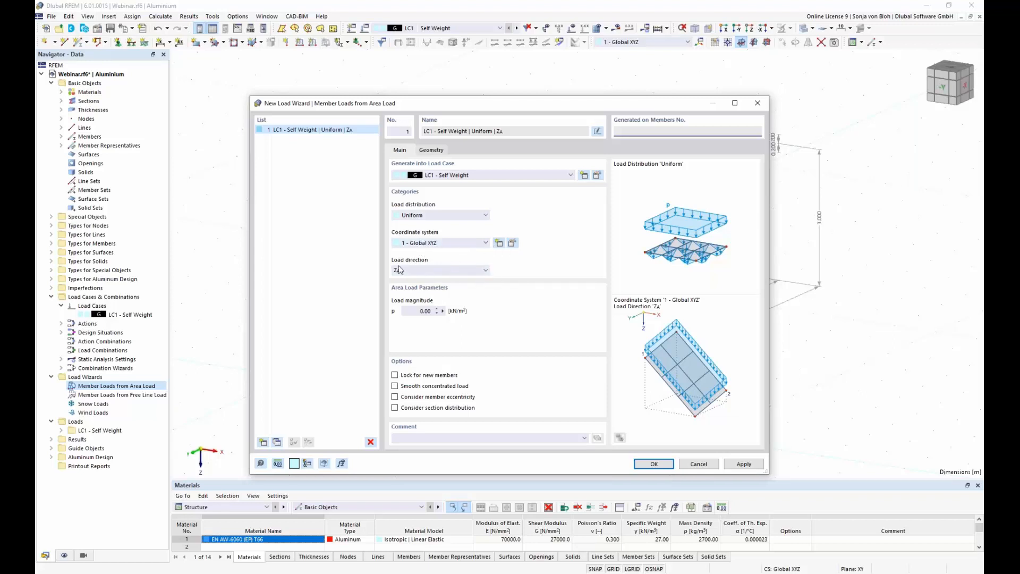
pyautogui.click(417, 312)
pyautogui.doubleClick(417, 311)
pyautogui.write('0,15')
# Step: Define the boundary of the area load plane with the four roof corner nodes 3, 15, 13 and 1
pyautogui.click(439, 153)
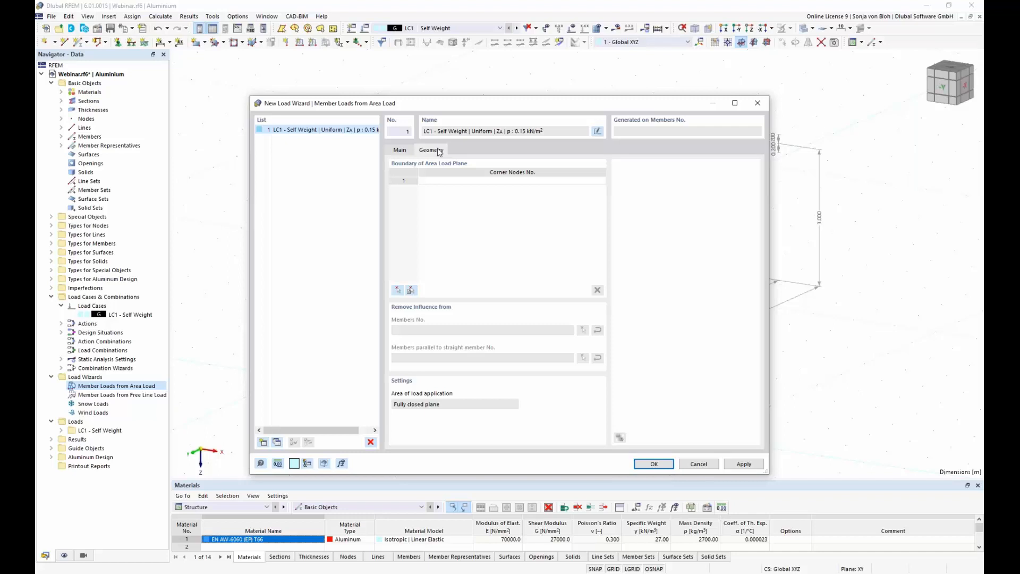
pyautogui.click(398, 290)
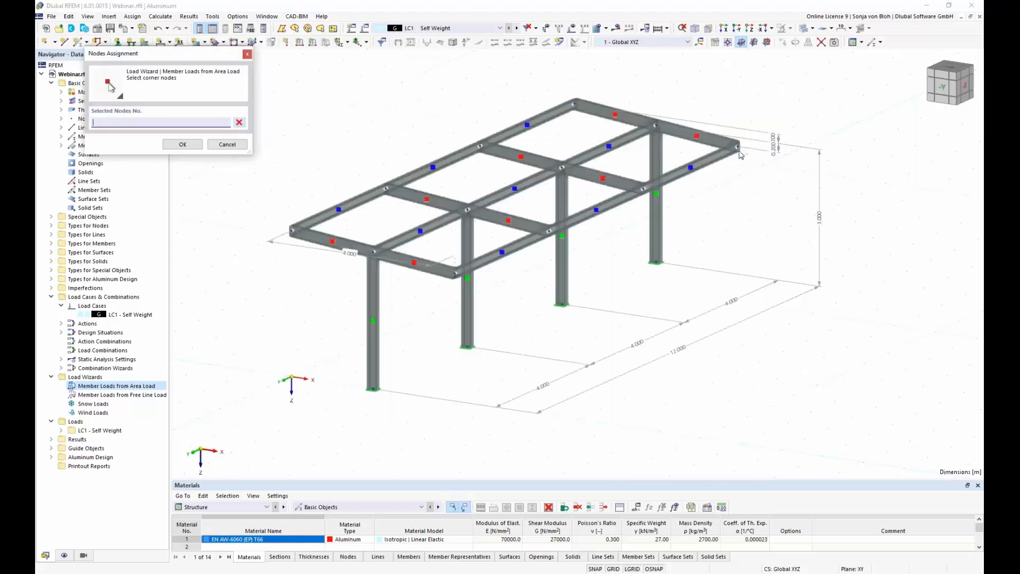
pyautogui.click(738, 149)
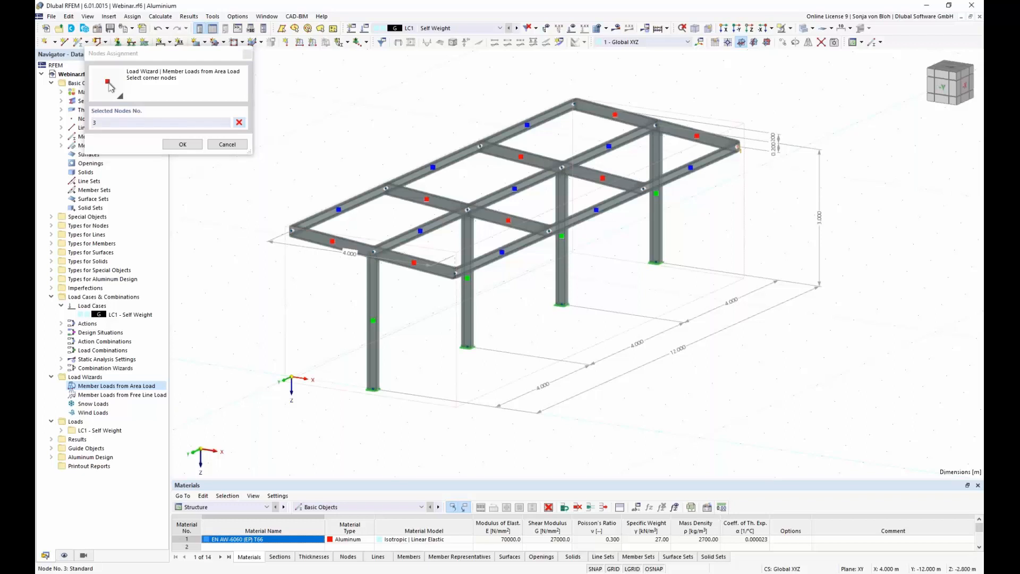
pyautogui.click(455, 275)
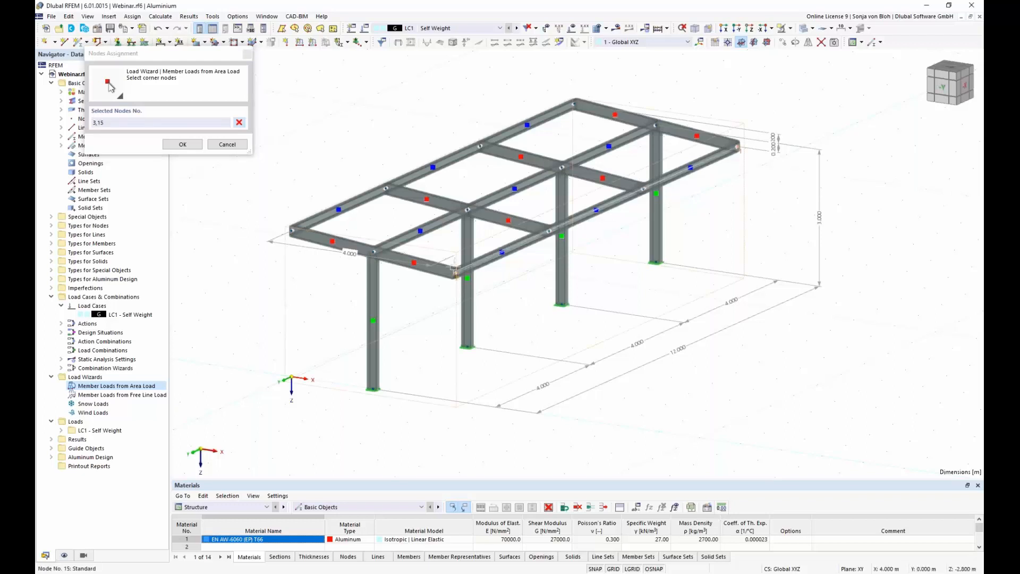
pyautogui.click(293, 232)
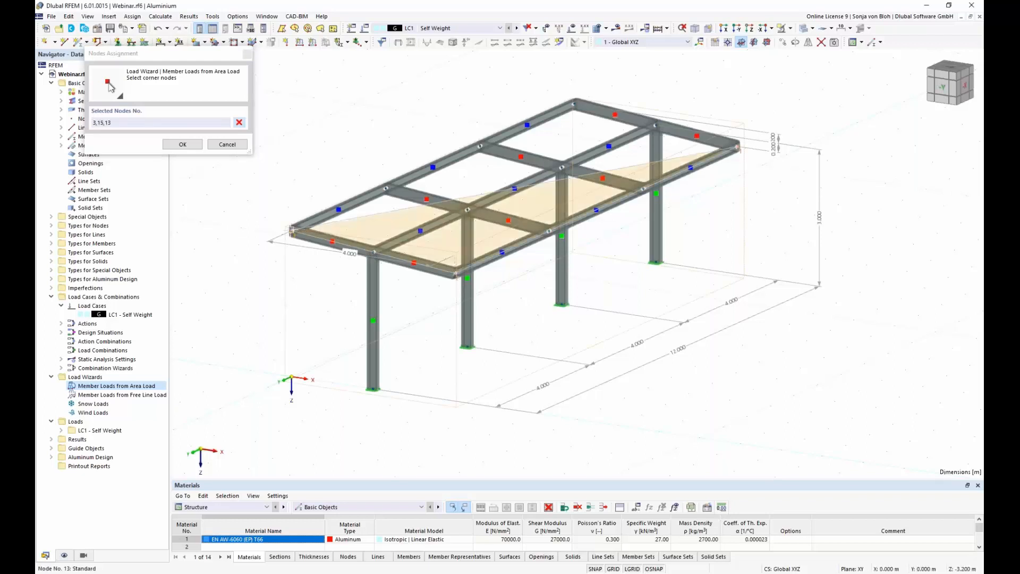
pyautogui.click(575, 104)
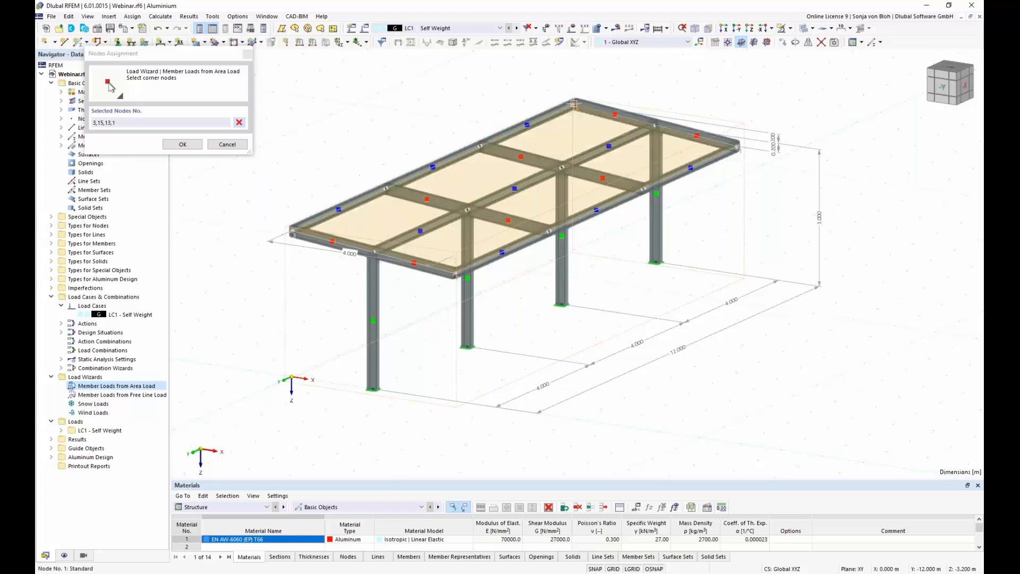
pyautogui.click(182, 144)
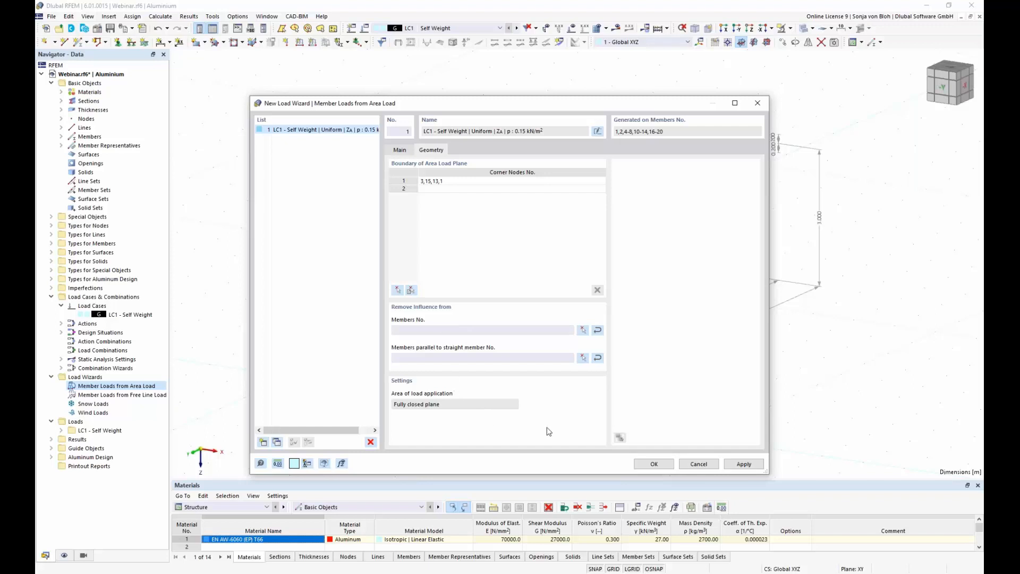
# Step: Remove the area load's influence from members parallel to member 20 and display the generated member loads separately
pyautogui.click(582, 358)
pyautogui.click(444, 273)
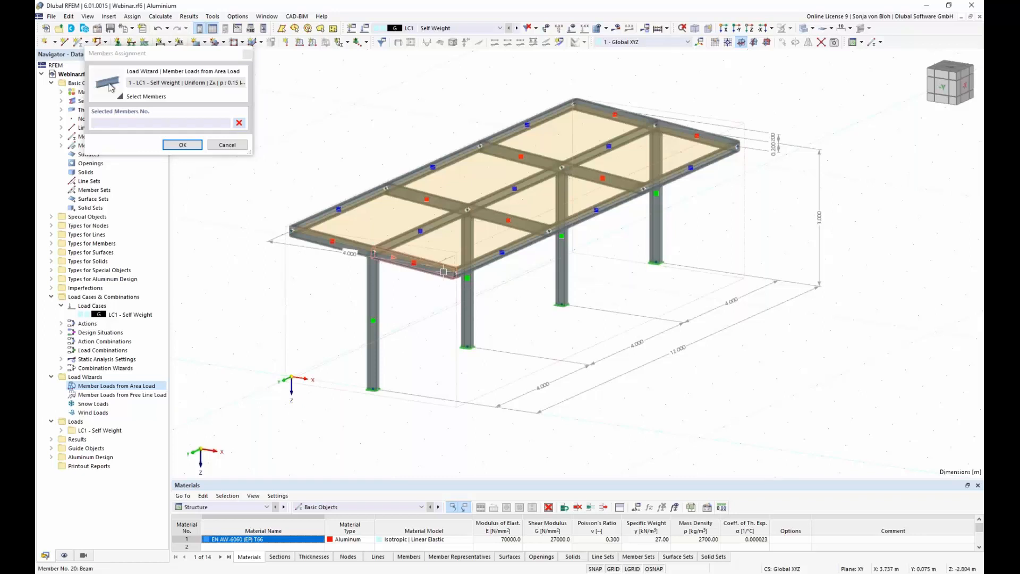
pyautogui.click(182, 144)
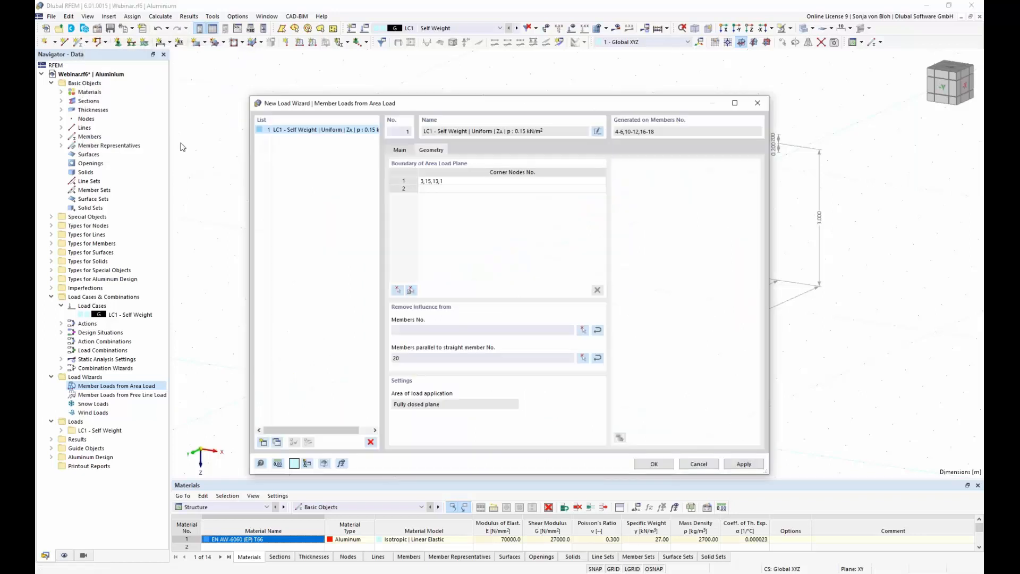
pyautogui.click(671, 464)
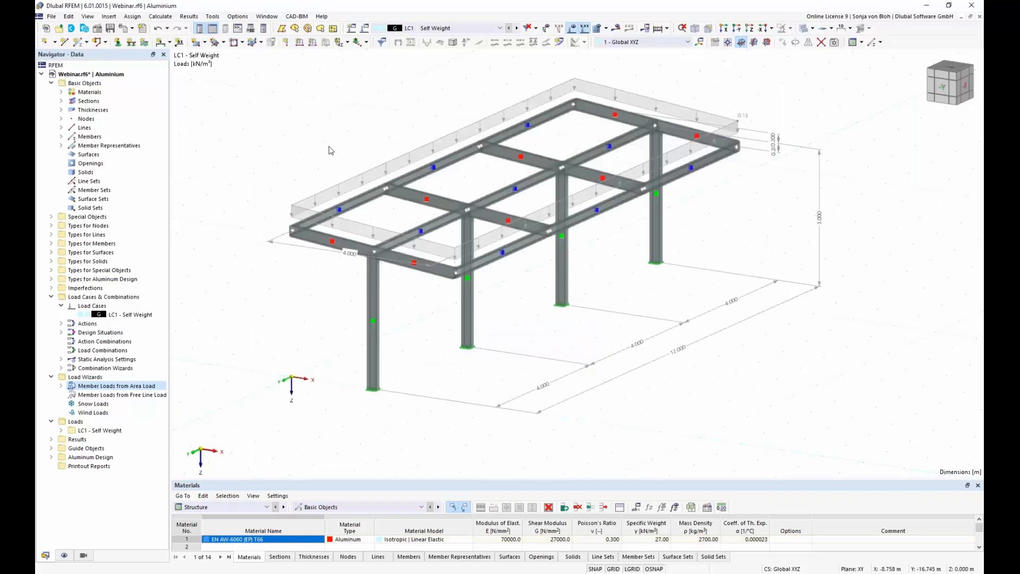
pyautogui.rightClick(351, 182)
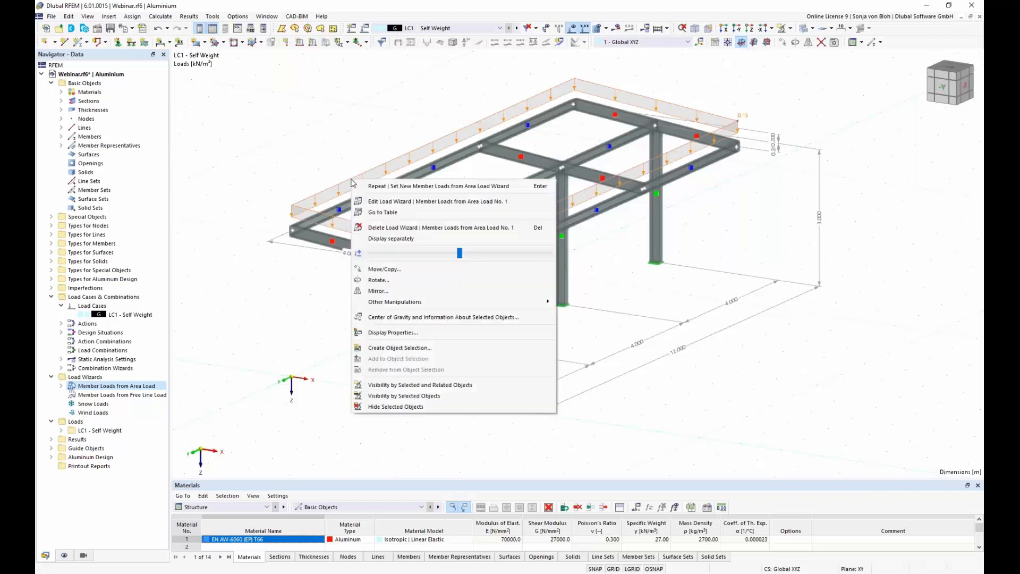
pyautogui.click(396, 241)
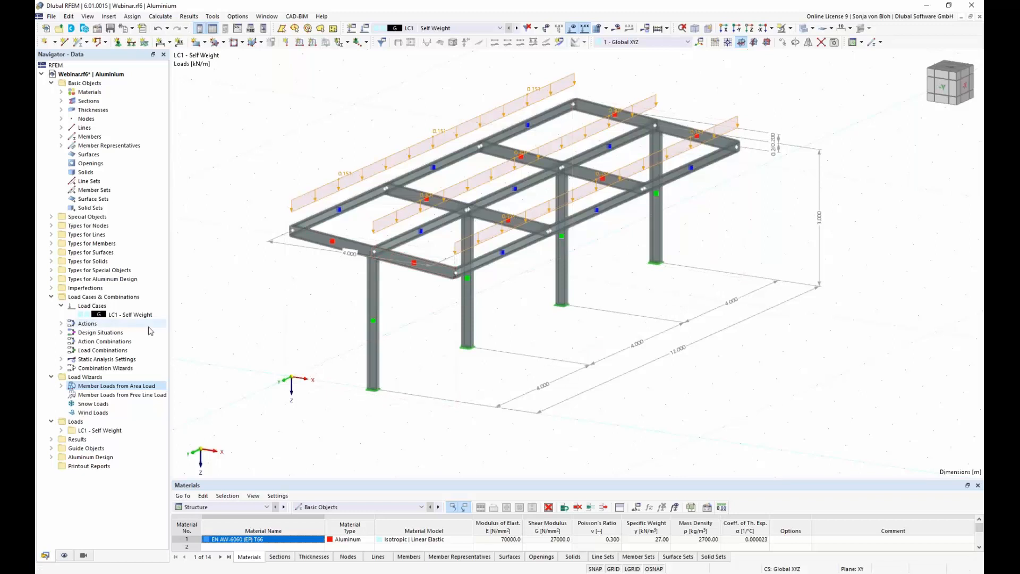
# Step: Create load case LC2 named Snow with the action category Snow / Ice loads - H <= 1000 m
pyautogui.rightClick(102, 311)
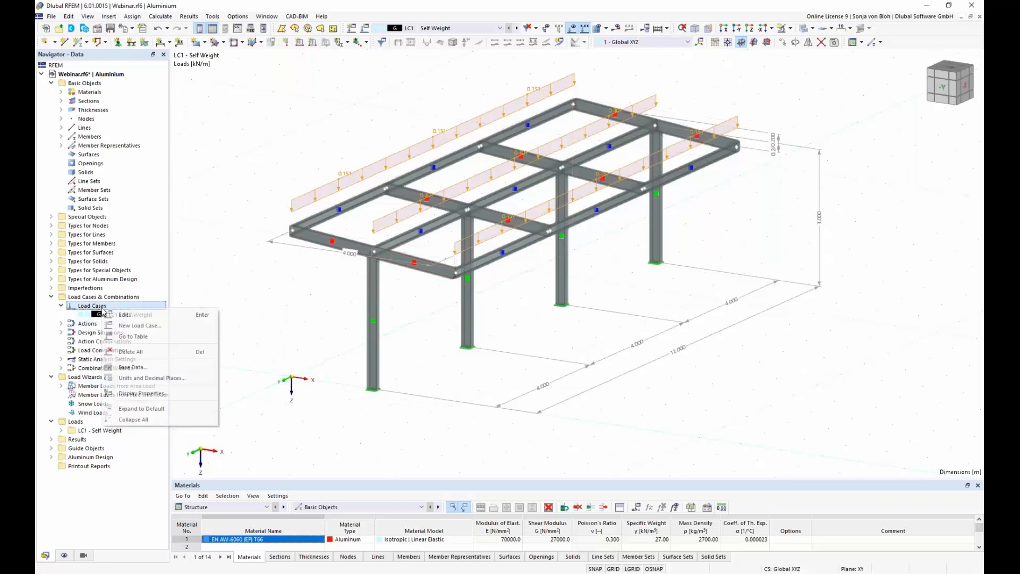
pyautogui.click(144, 326)
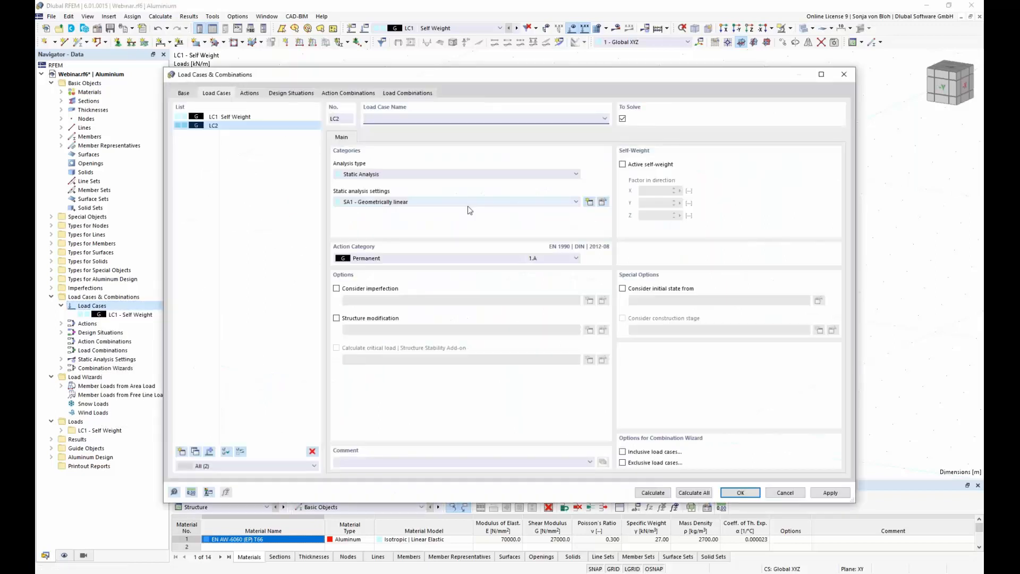
pyautogui.write('Snow')
pyautogui.click(575, 259)
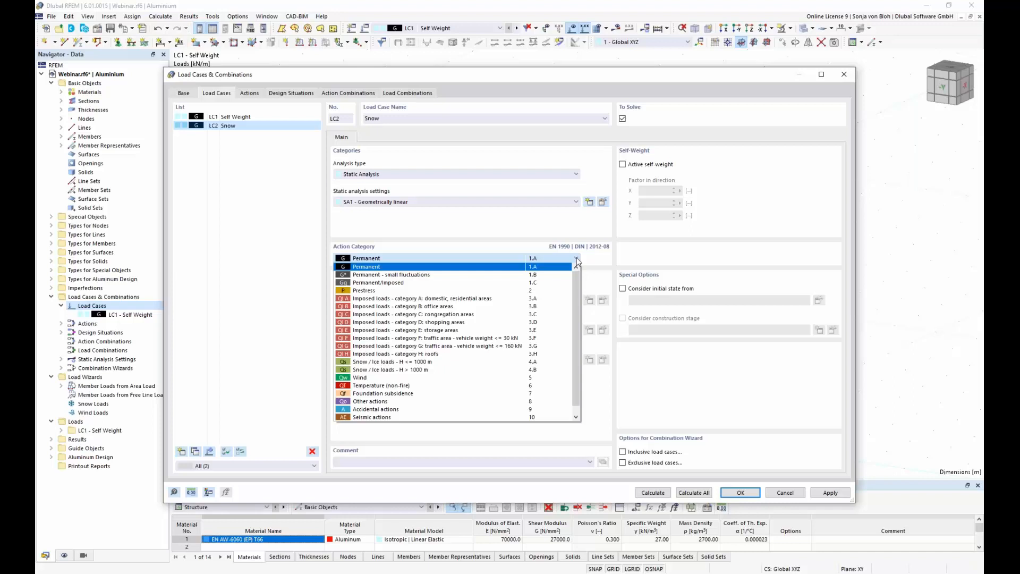
pyautogui.click(399, 362)
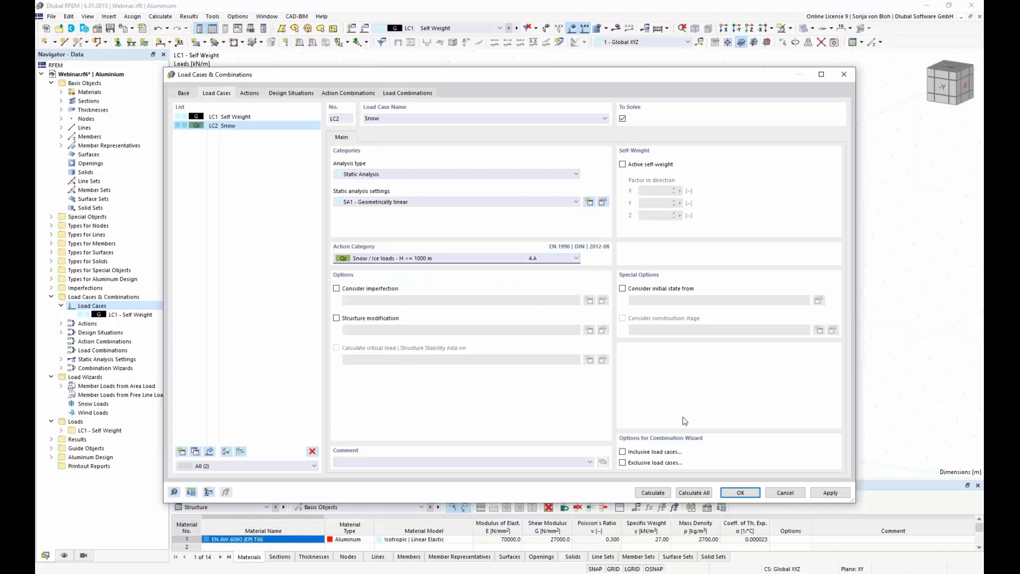
pyautogui.click(741, 493)
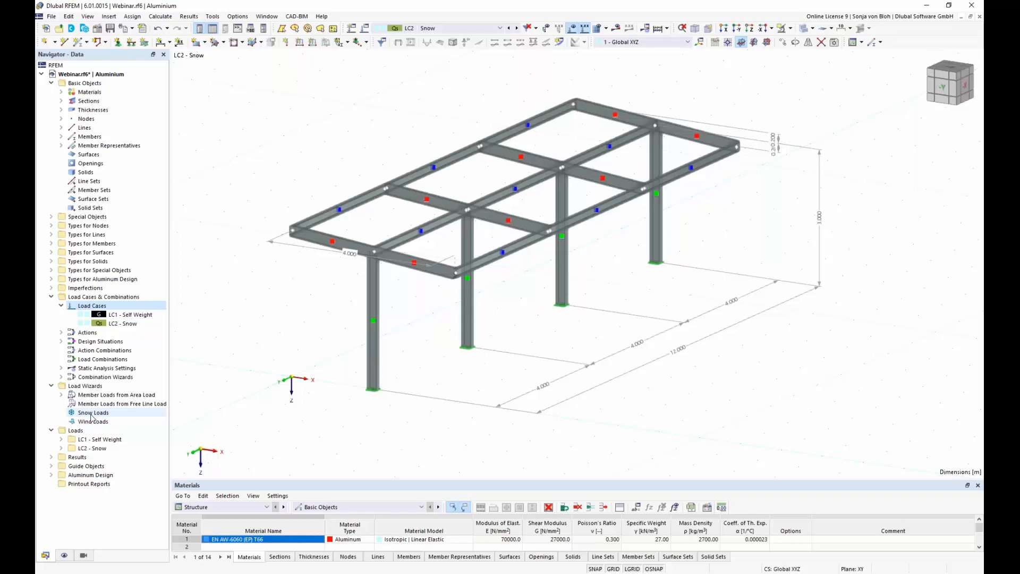
# Step: Create a snow load wizard with the Flat/Monopitch roof type and assign corner nodes 3, 15, 13 and 1
pyautogui.rightClick(91, 415)
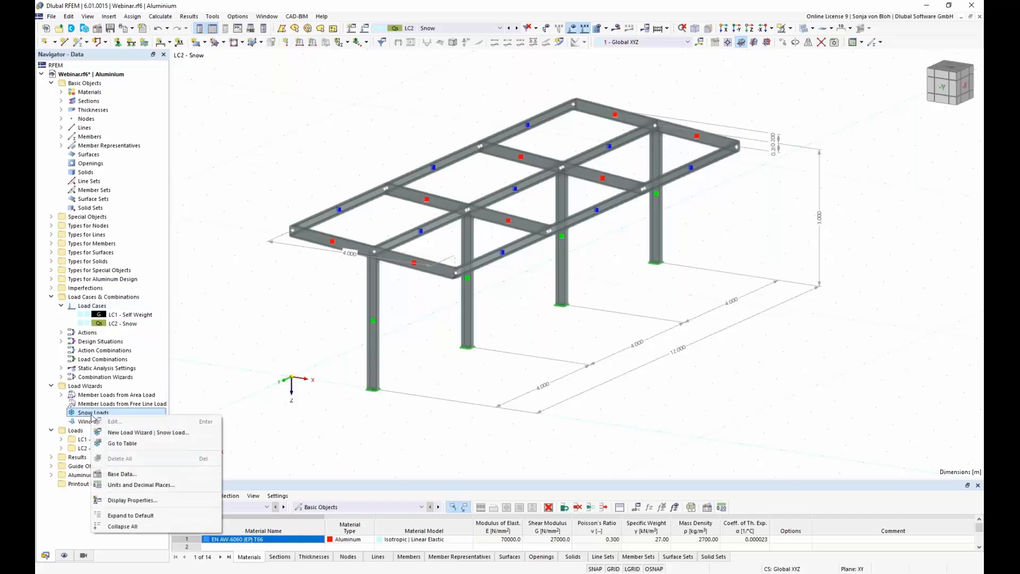
pyautogui.click(149, 433)
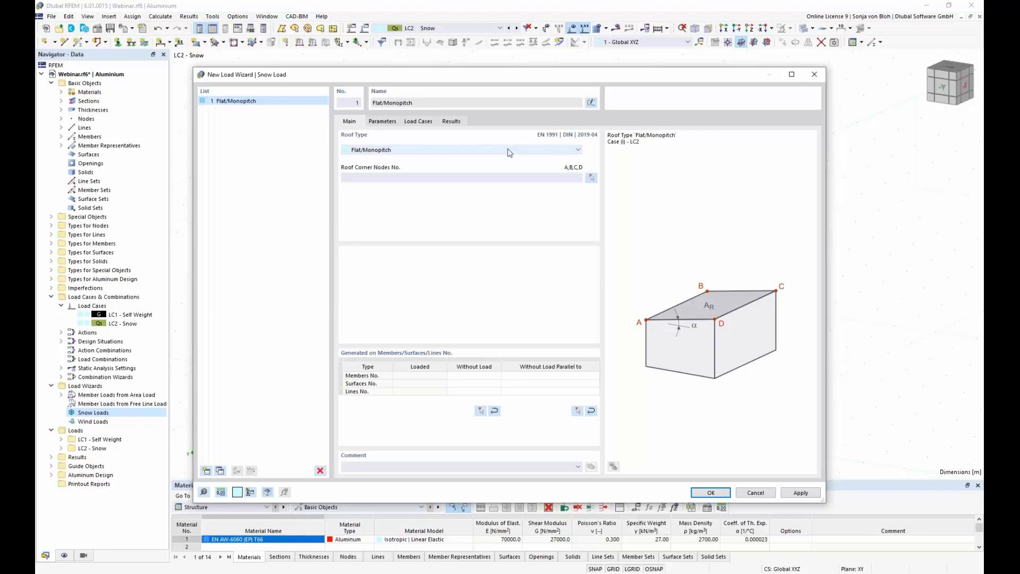
pyautogui.click(578, 152)
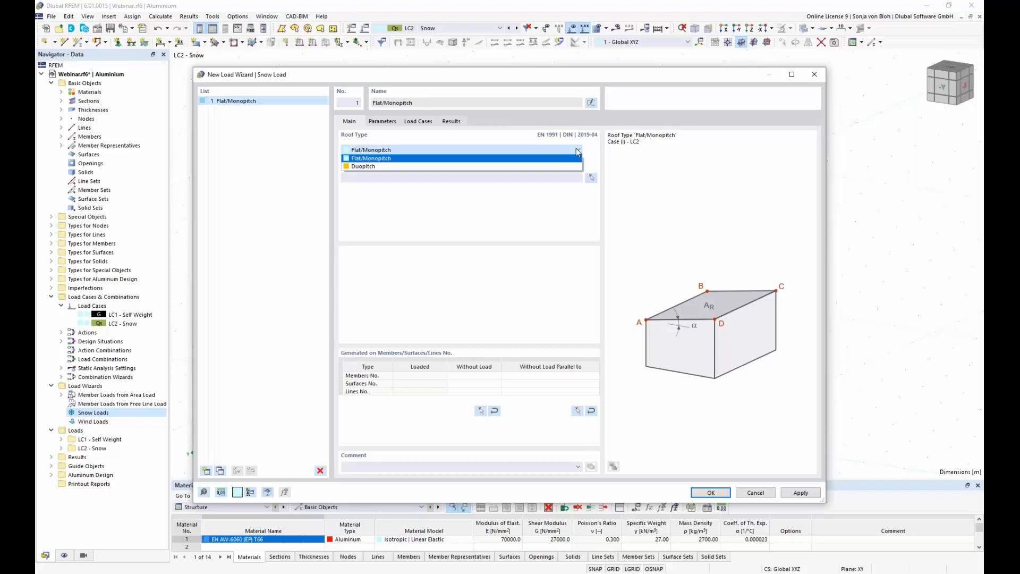
pyautogui.click(578, 152)
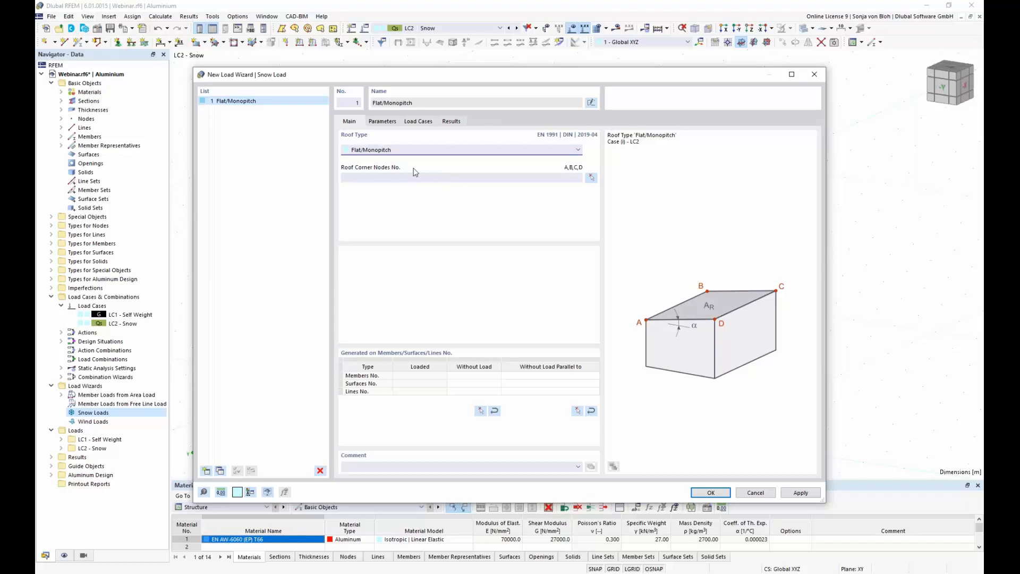
pyautogui.click(591, 178)
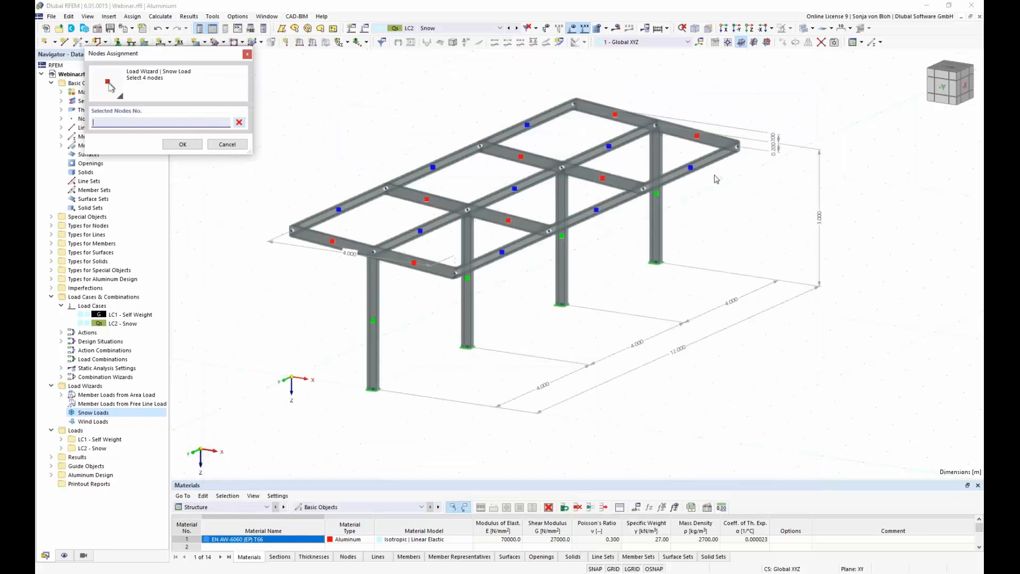
pyautogui.click(739, 148)
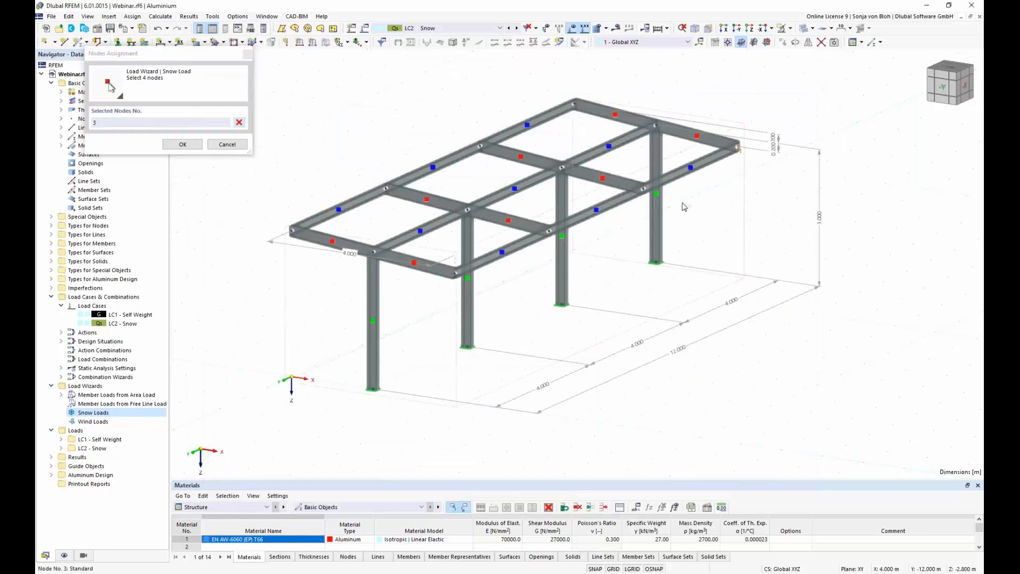
pyautogui.click(460, 274)
pyautogui.click(292, 231)
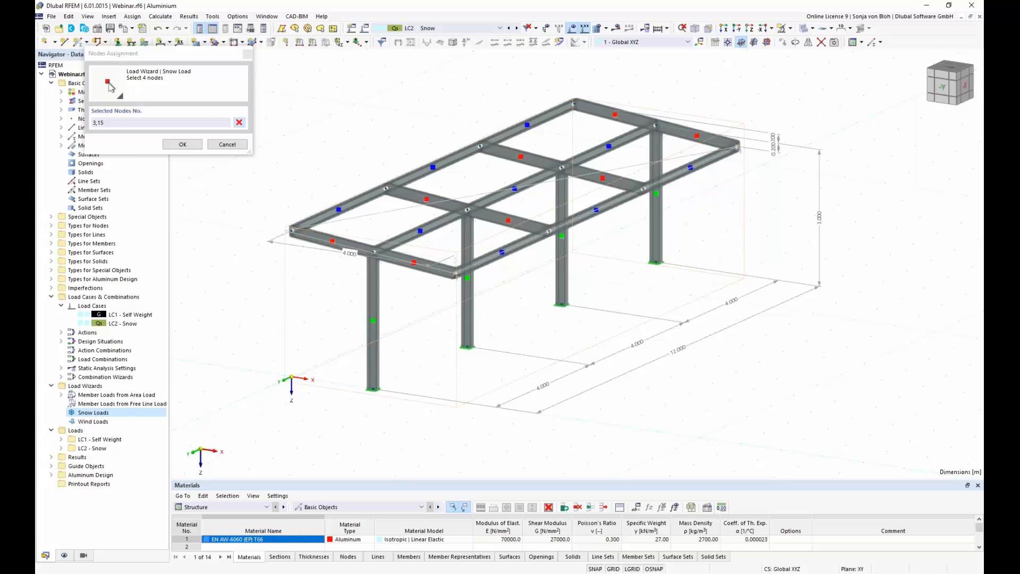
pyautogui.click(573, 103)
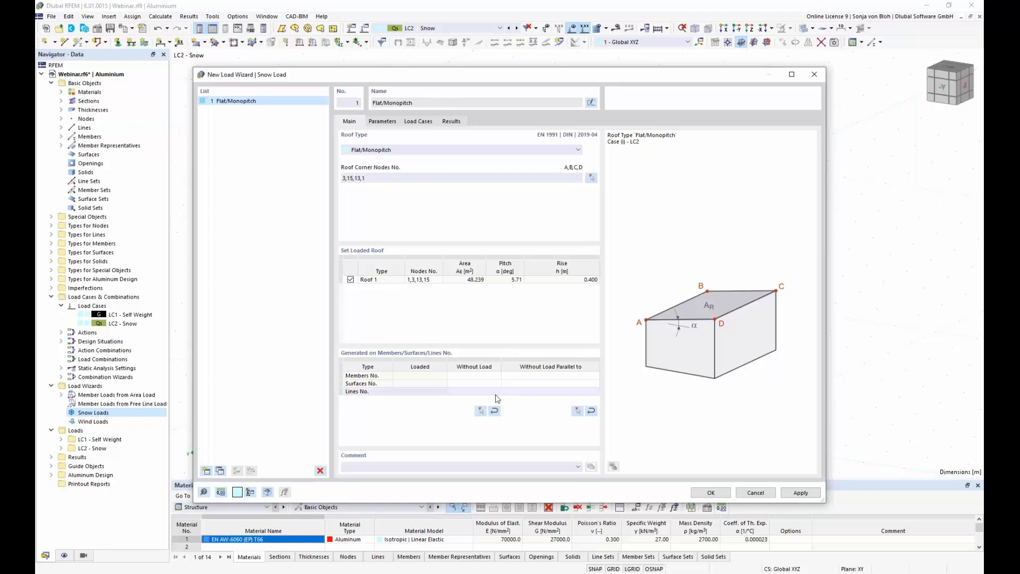
# Step: Exclude members parallel to member 20 from the snow load
pyautogui.click(578, 411)
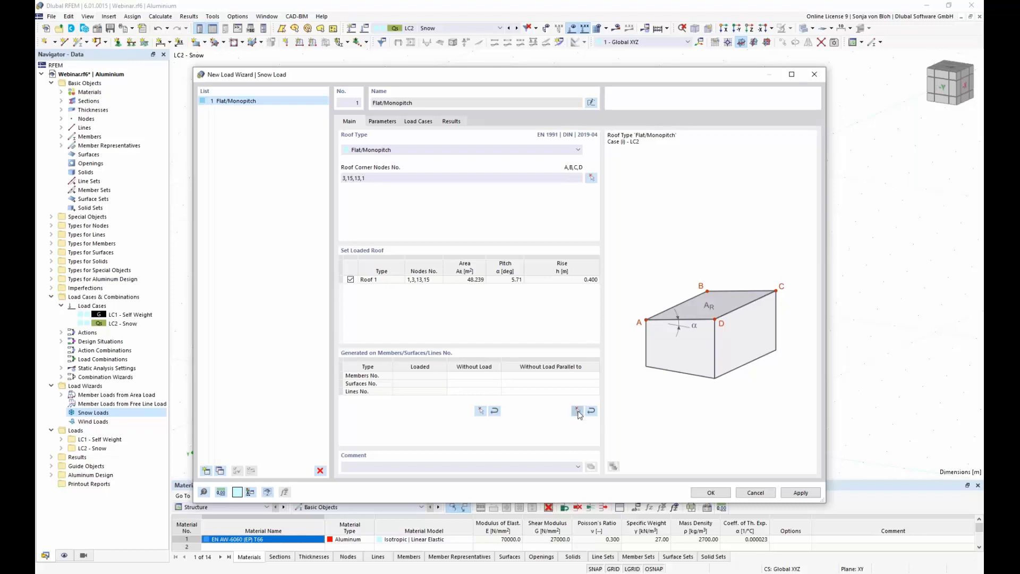
pyautogui.click(444, 270)
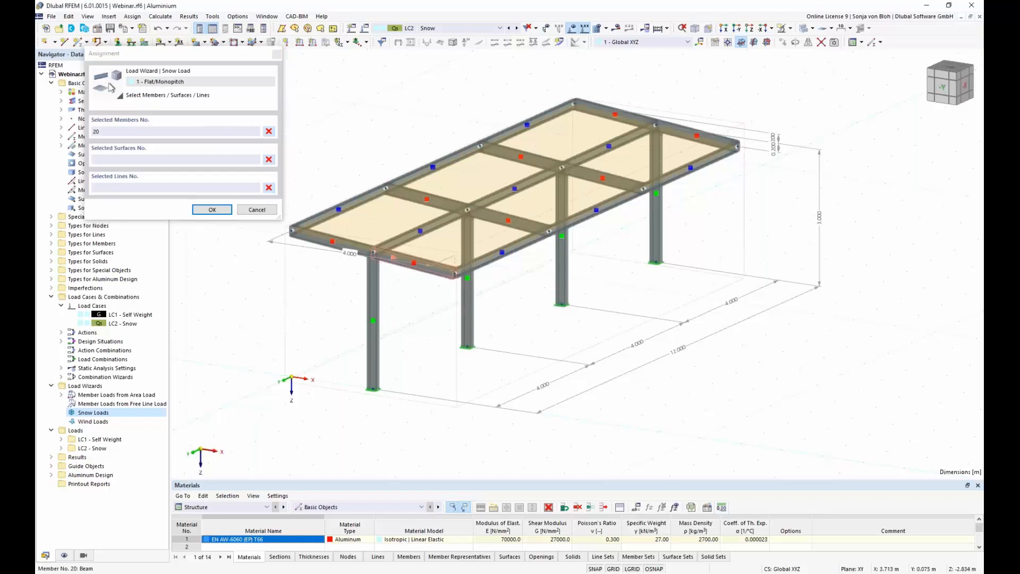
pyautogui.click(212, 210)
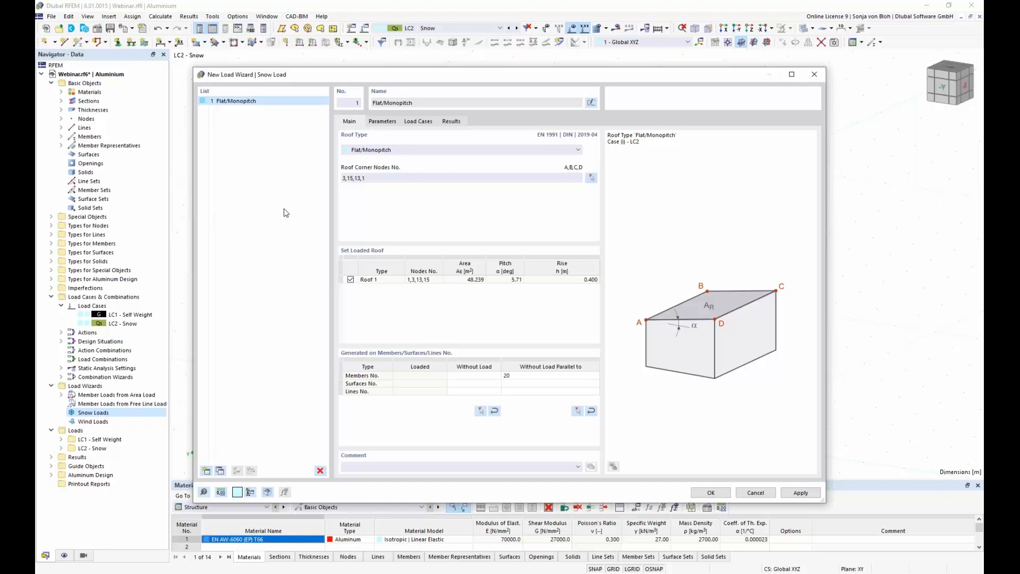
# Step: Check the snow load parameters, generate the snow load, and display its generated member loads separately
pyautogui.click(383, 121)
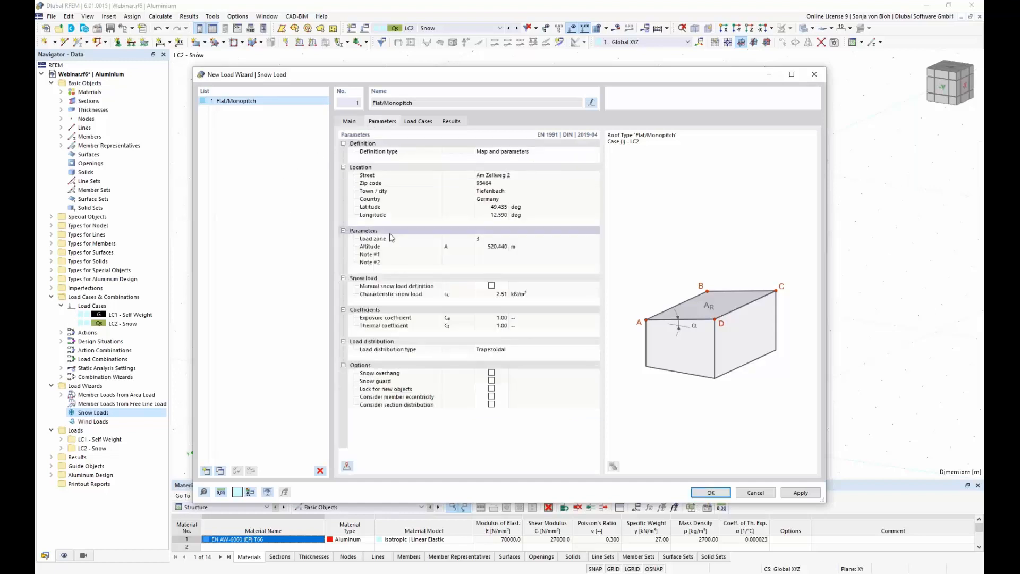
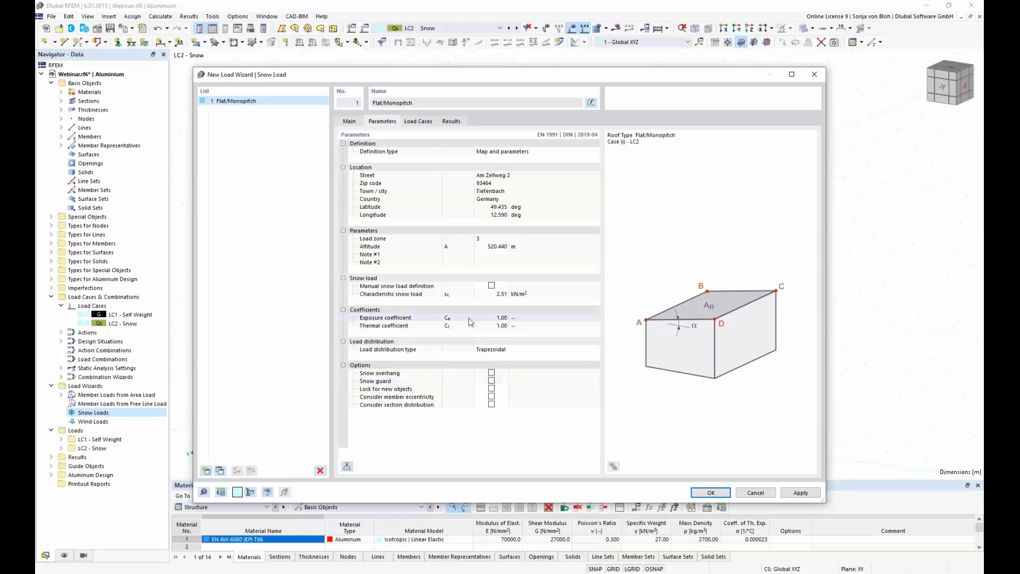
pyautogui.click(709, 493)
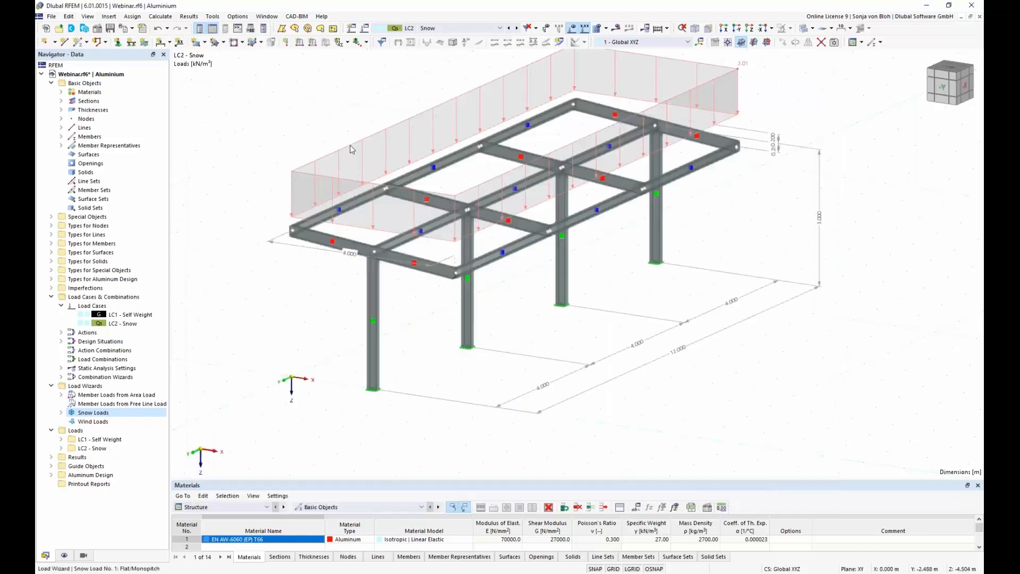
pyautogui.rightClick(351, 148)
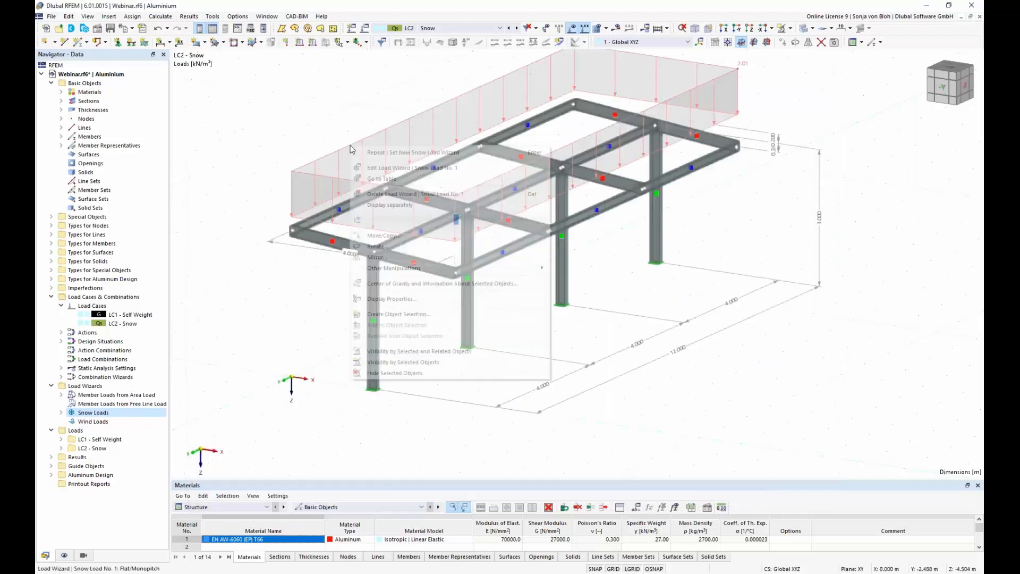
pyautogui.click(391, 204)
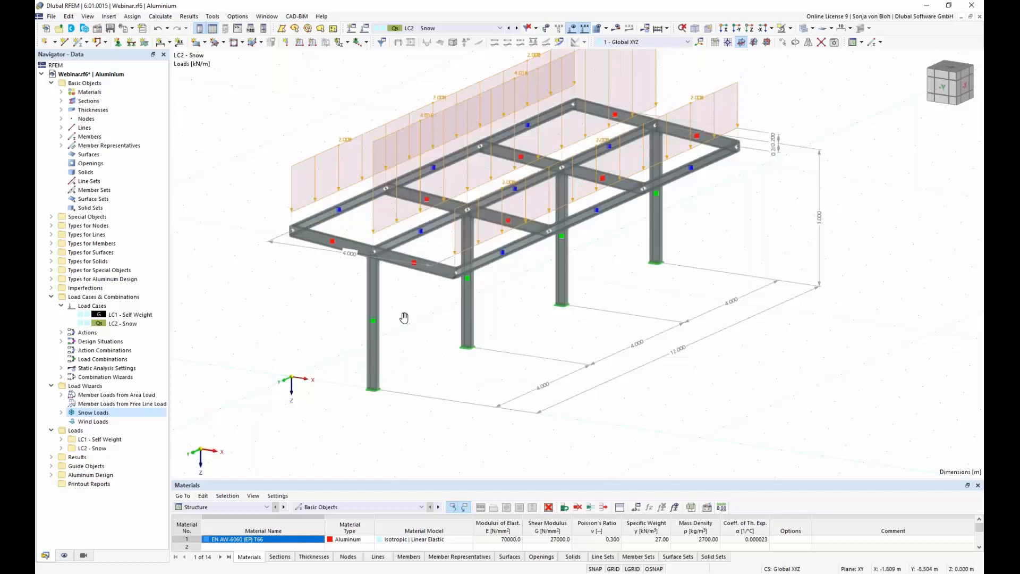
pyautogui.moveTo(405, 318); pyautogui.dragTo(390, 358, button='middle')
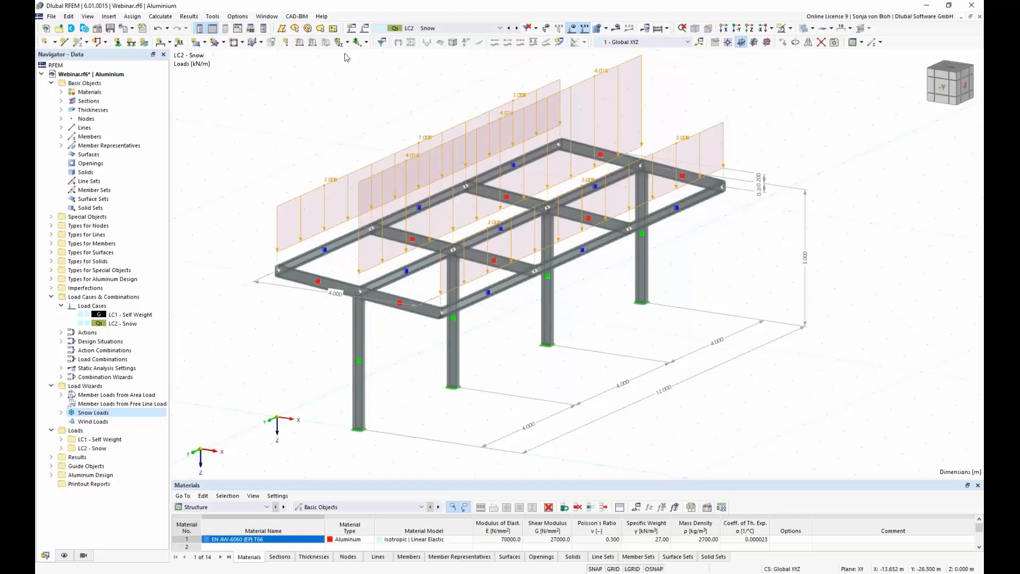
# Step: Start a new uniform member load in LC2 acting global in Z on projected length, with a magnitude of 0.537 kN/m
pyautogui.click(315, 46)
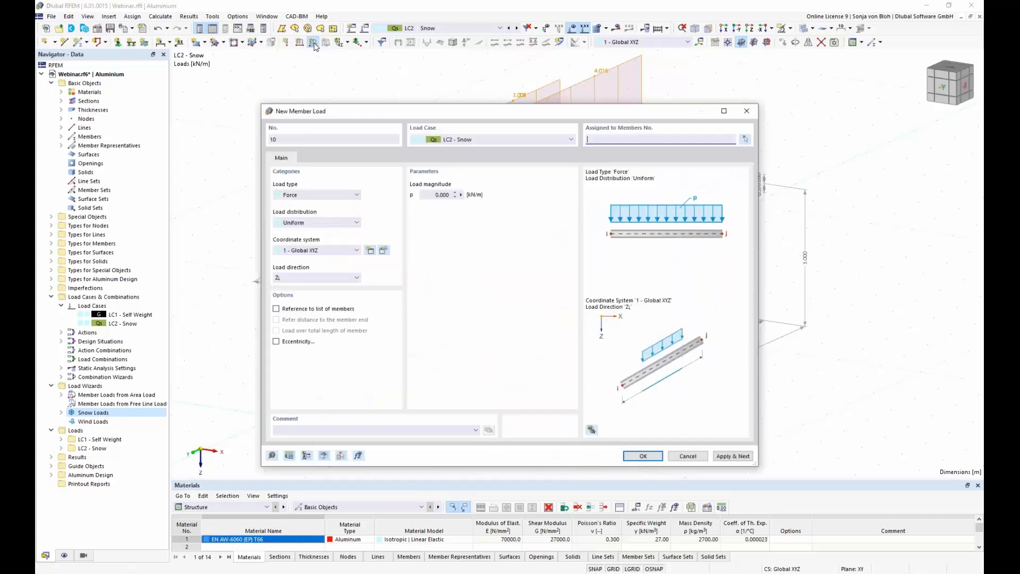
pyautogui.click(357, 279)
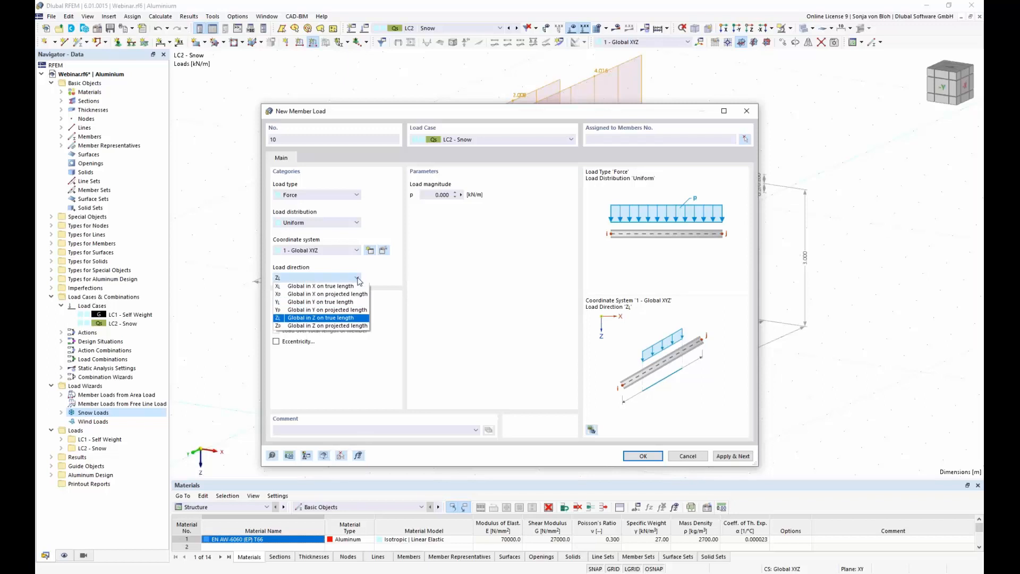
pyautogui.click(340, 326)
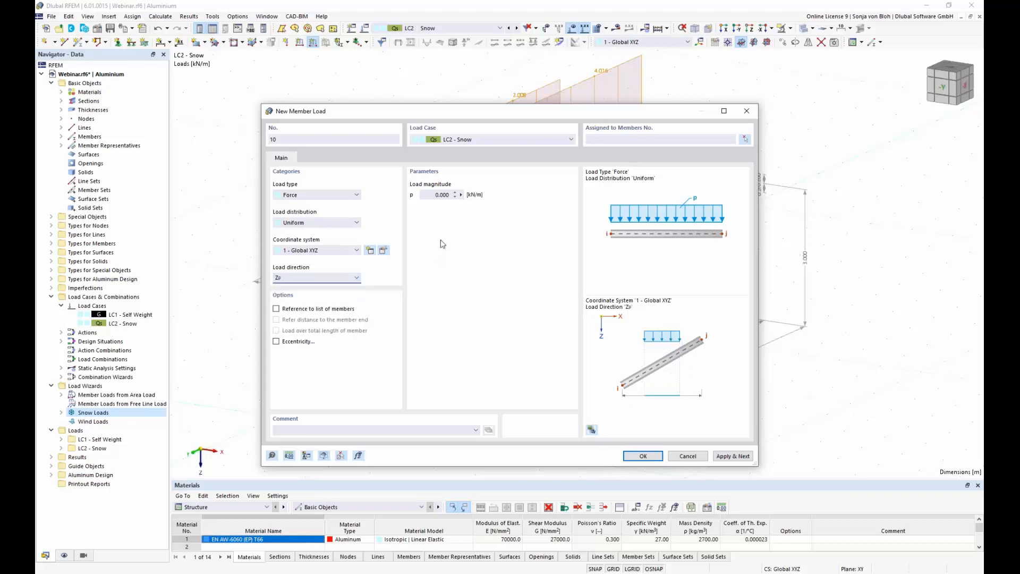
pyautogui.click(437, 195)
pyautogui.doubleClick(437, 195)
pyautogui.write('0,537')
# Step: Assign the snow member load to the canopy's front edge members 6, 12 and 18 and create it
pyautogui.click(745, 138)
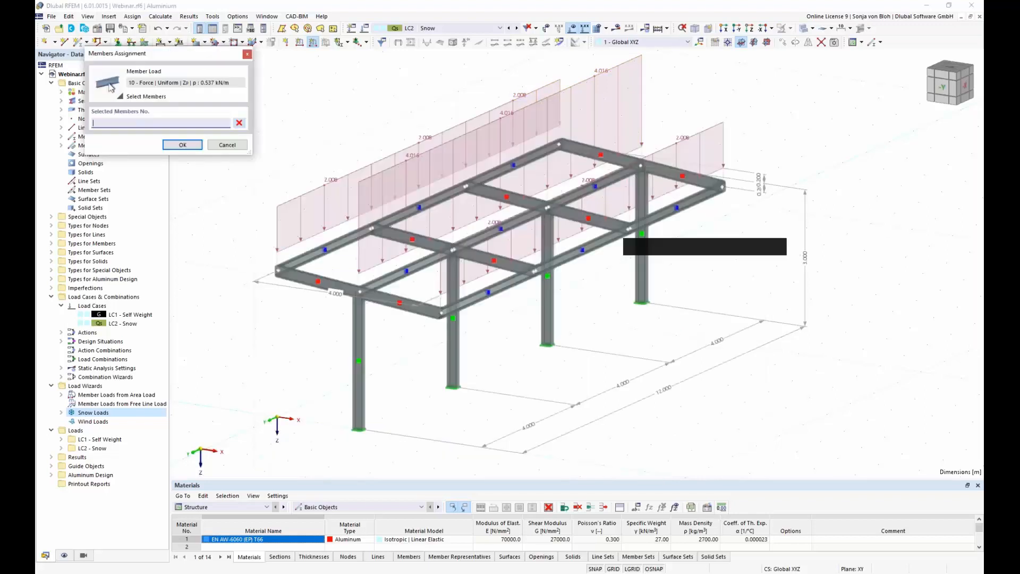
pyautogui.click(508, 283)
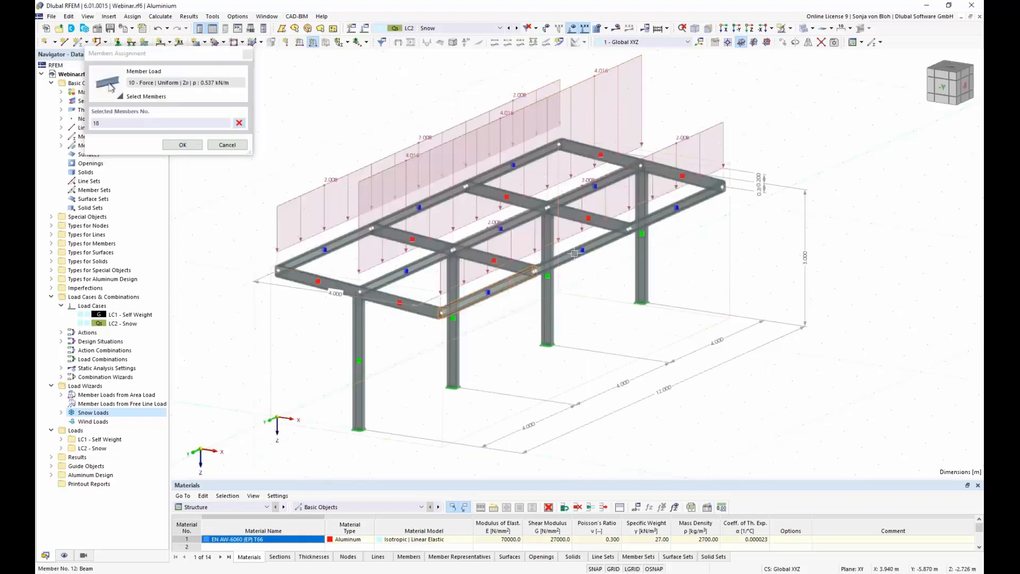
pyautogui.click(604, 239)
pyautogui.click(674, 209)
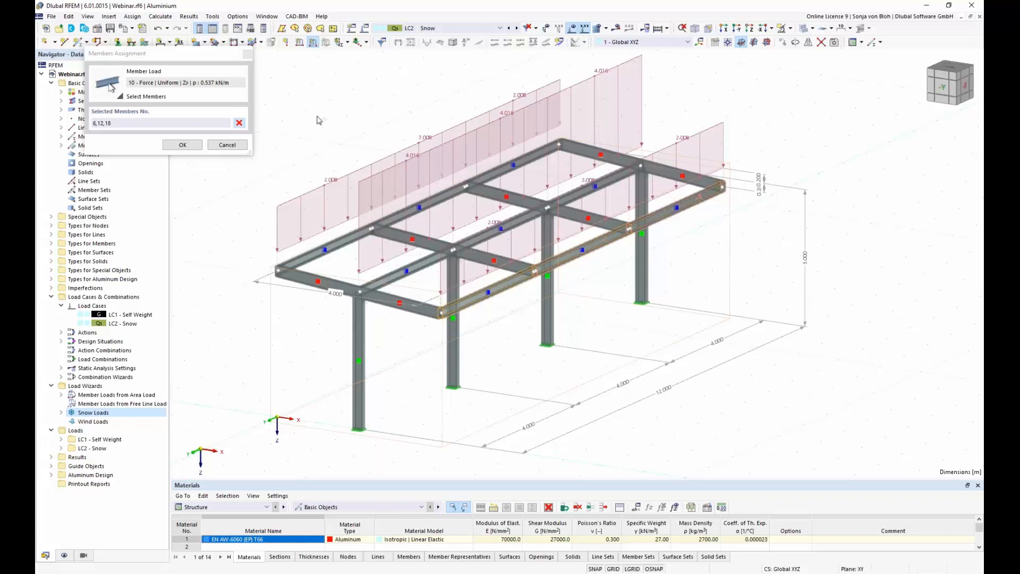
pyautogui.click(182, 145)
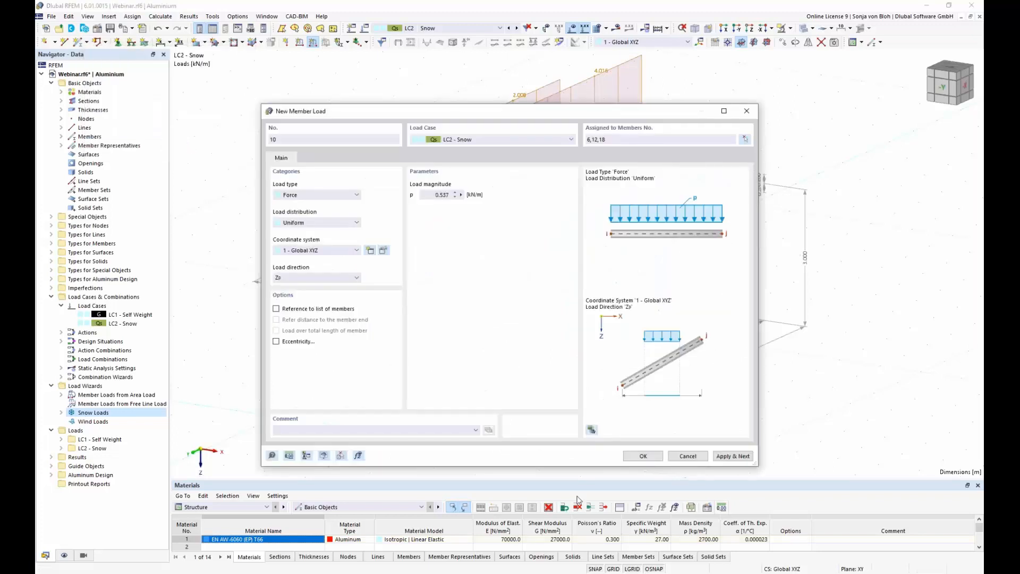
pyautogui.click(642, 457)
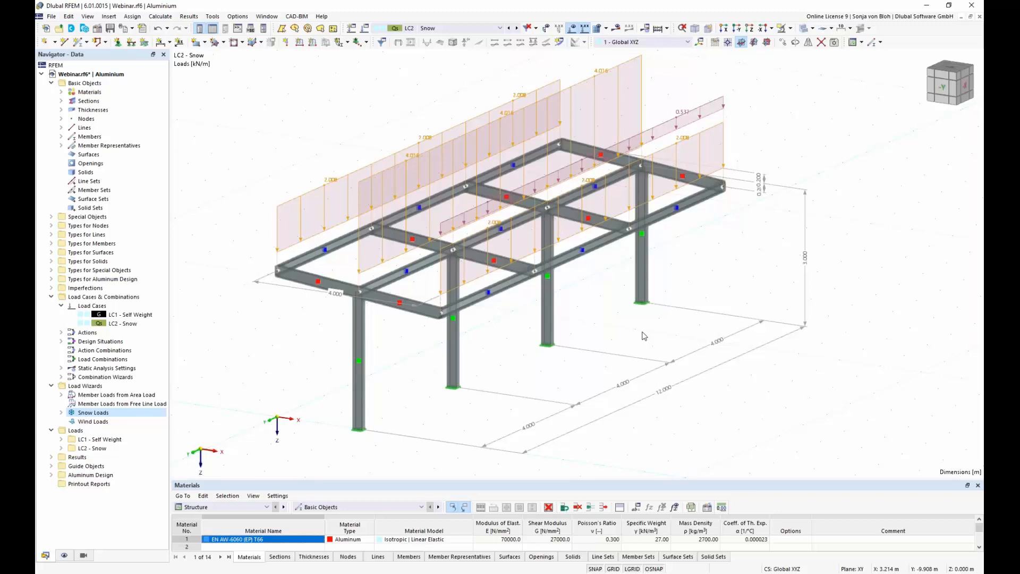
# Step: Consult the Dlubal knowledge base article on wind loads for canopy roofs to EN 1991-1-4 in the browser, and return to RFEM
pyautogui.click(80, 424)
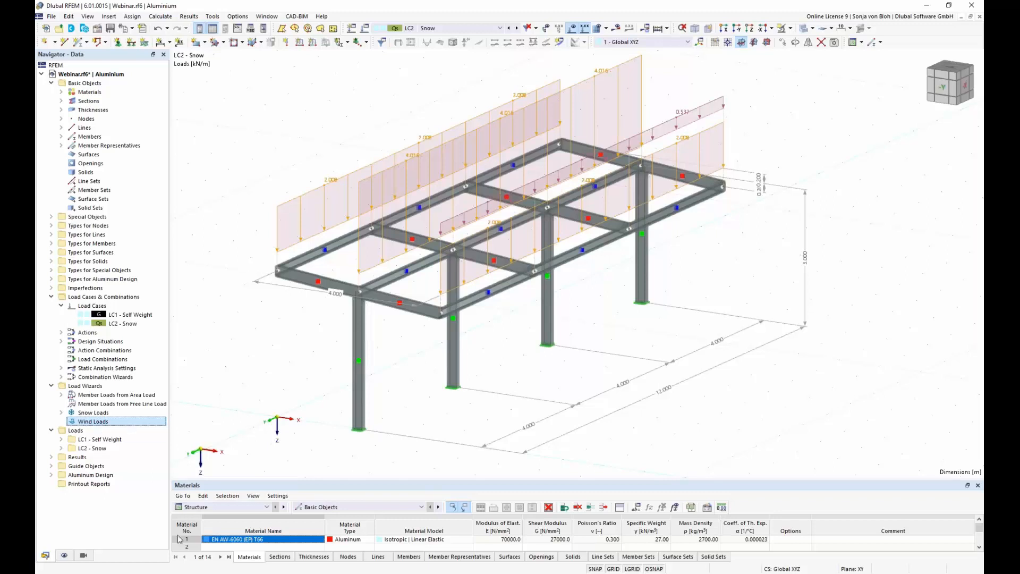
pyautogui.click(154, 538)
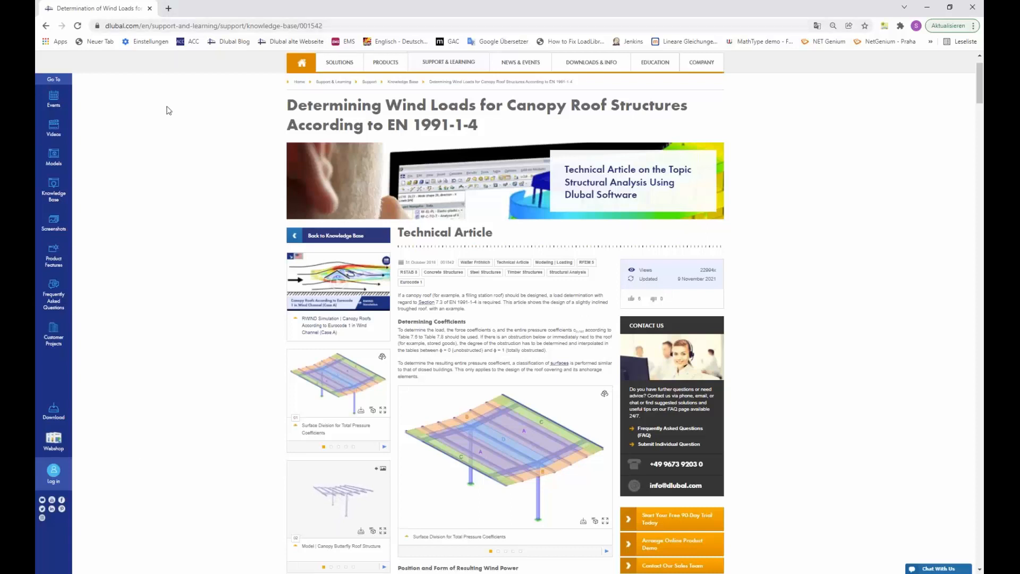
pyautogui.scroll(1, 374, 334)
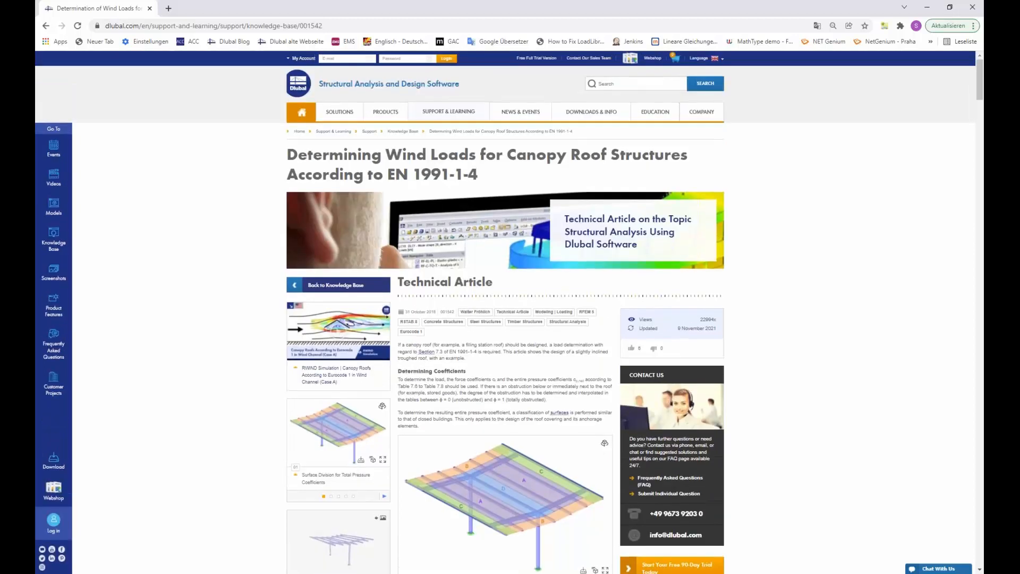
pyautogui.moveTo(451, 114)
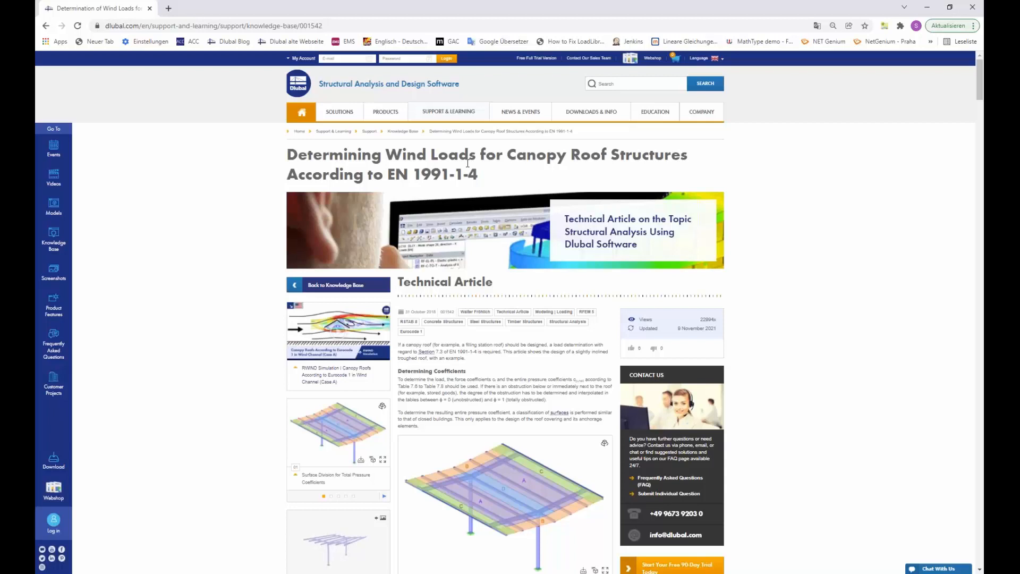
pyautogui.scroll(-10, 685, 360)
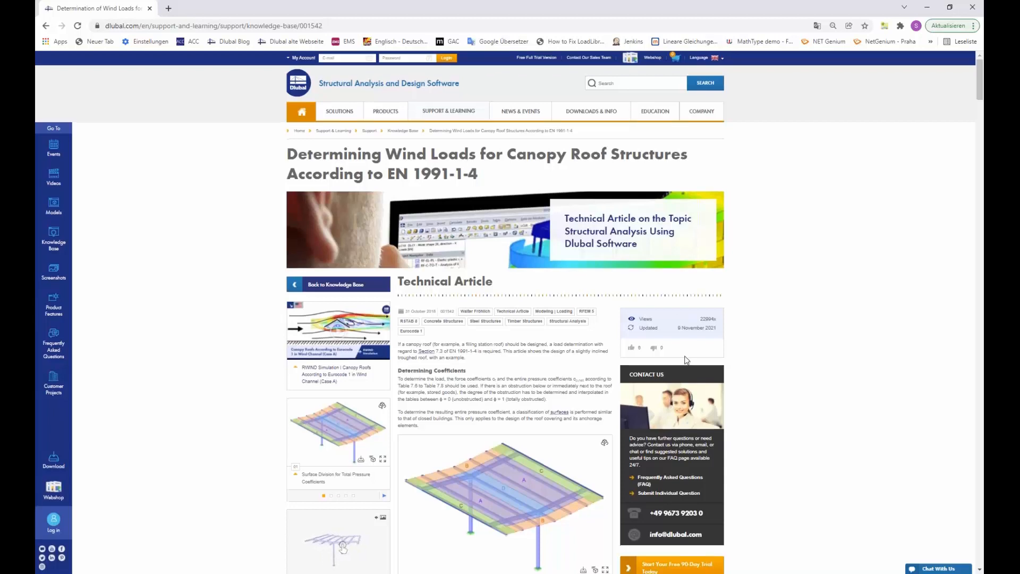
pyautogui.scroll(-3, 567, 327)
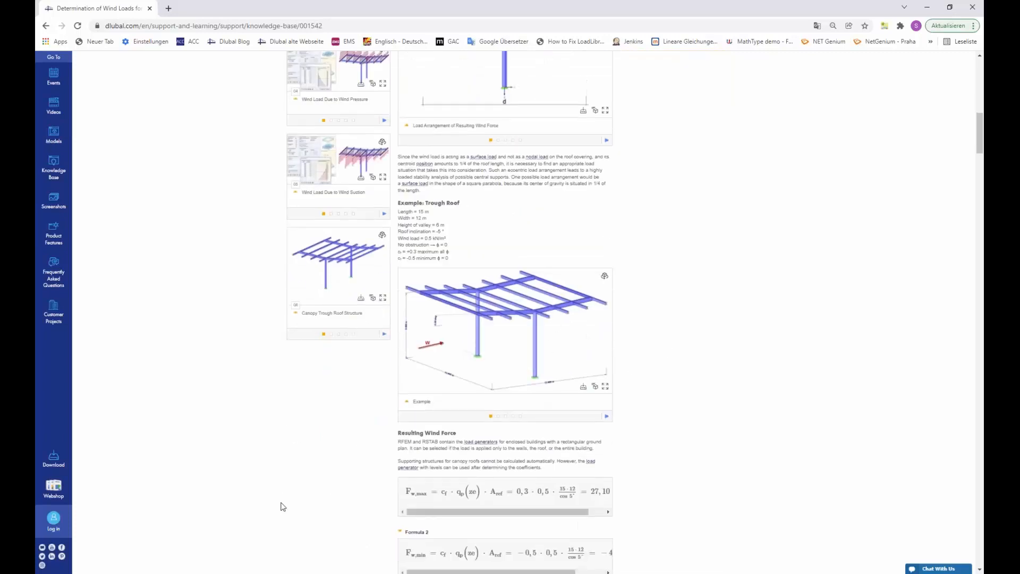
pyautogui.moveTo(245, 572)
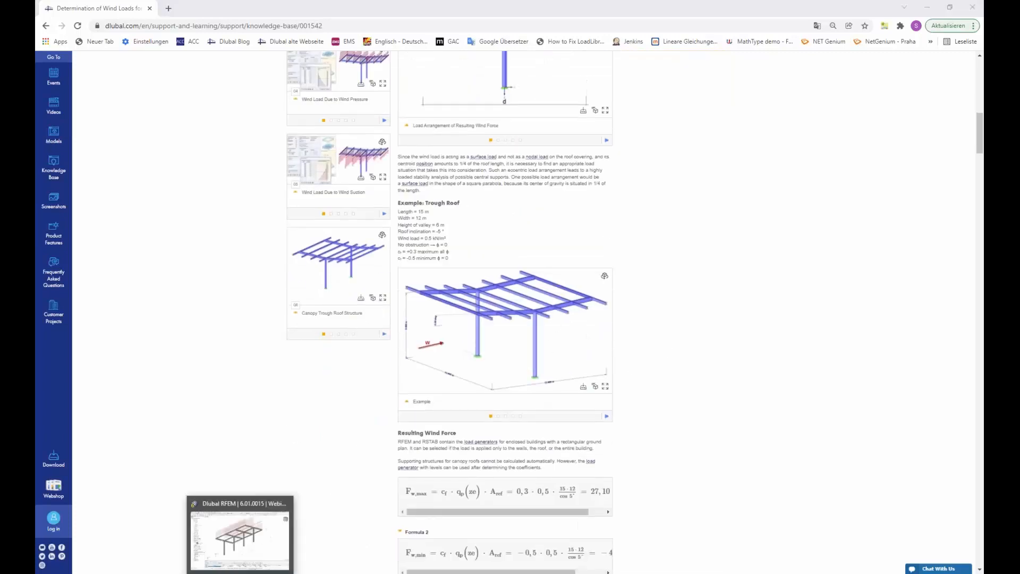
pyautogui.click(261, 534)
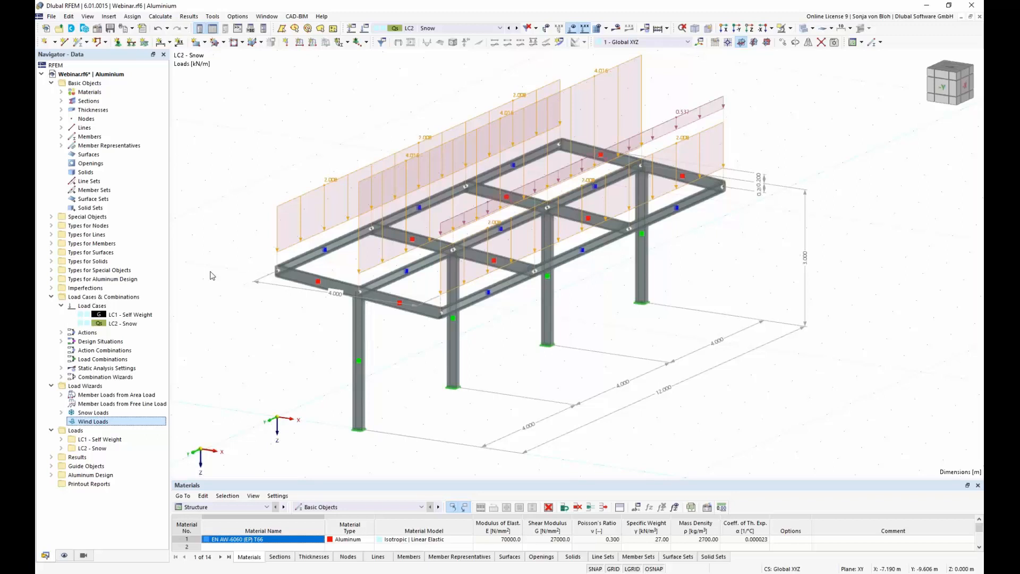
# Step: Create load case LC3 named Wind pressure in +X with the action category Wind
pyautogui.rightClick(90, 306)
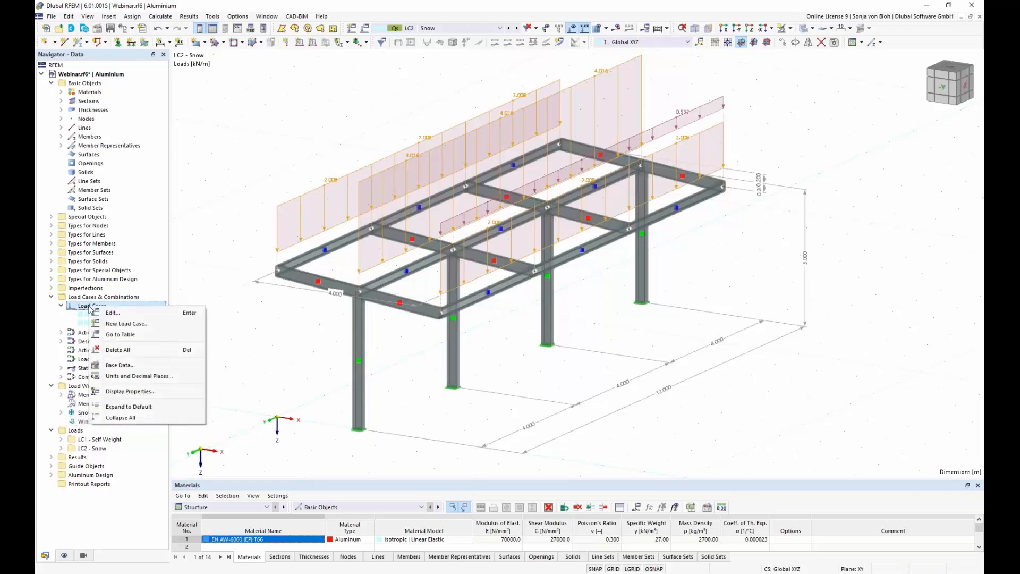
pyautogui.click(127, 324)
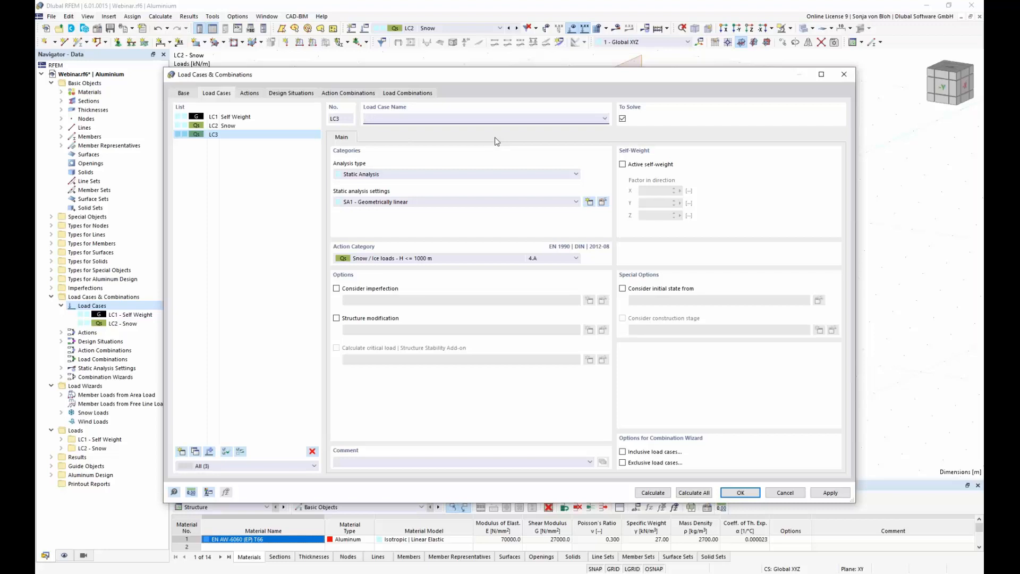
pyautogui.write('Wind pressure in +X')
pyautogui.click(576, 259)
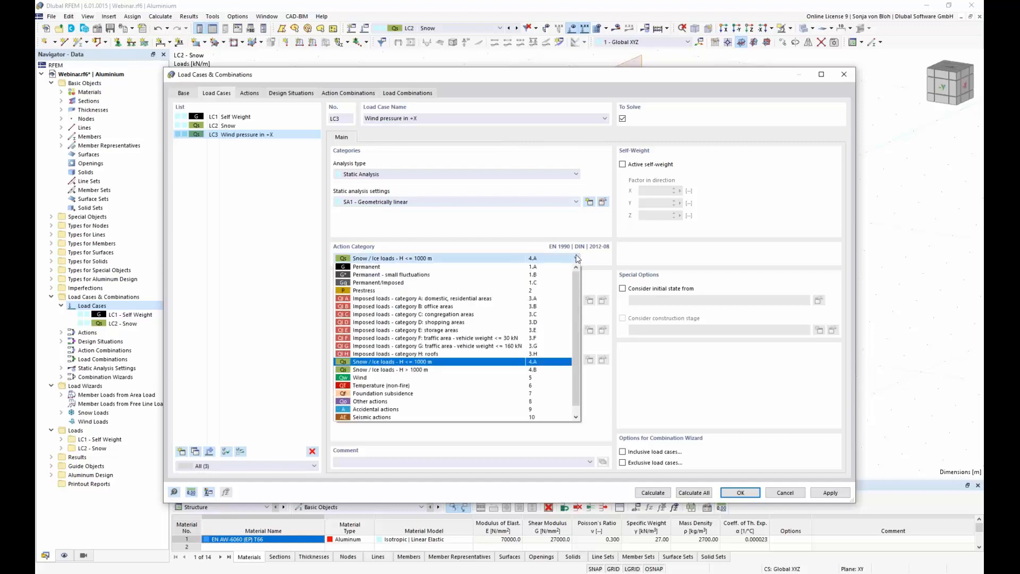
pyautogui.click(370, 377)
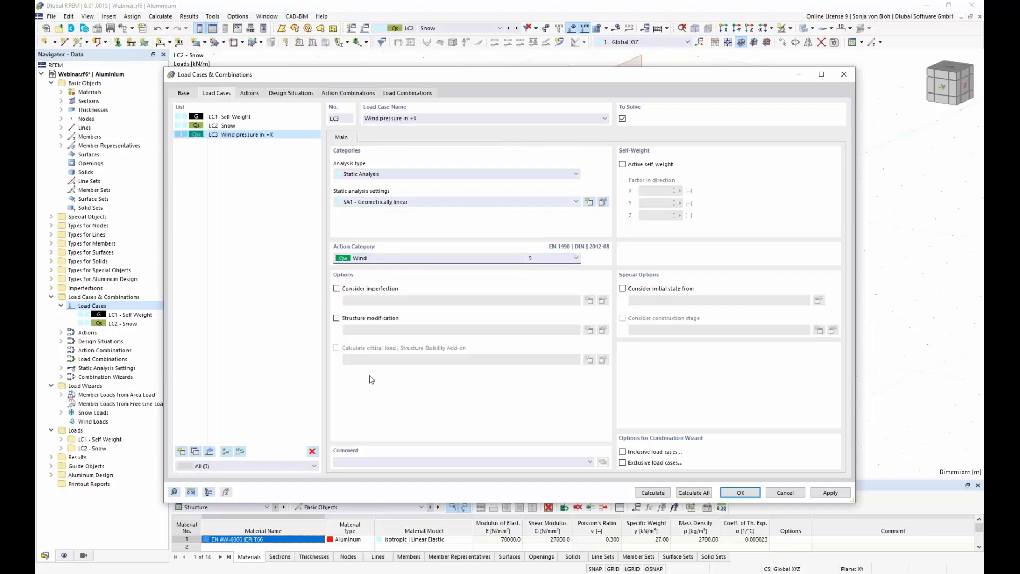
pyautogui.click(740, 494)
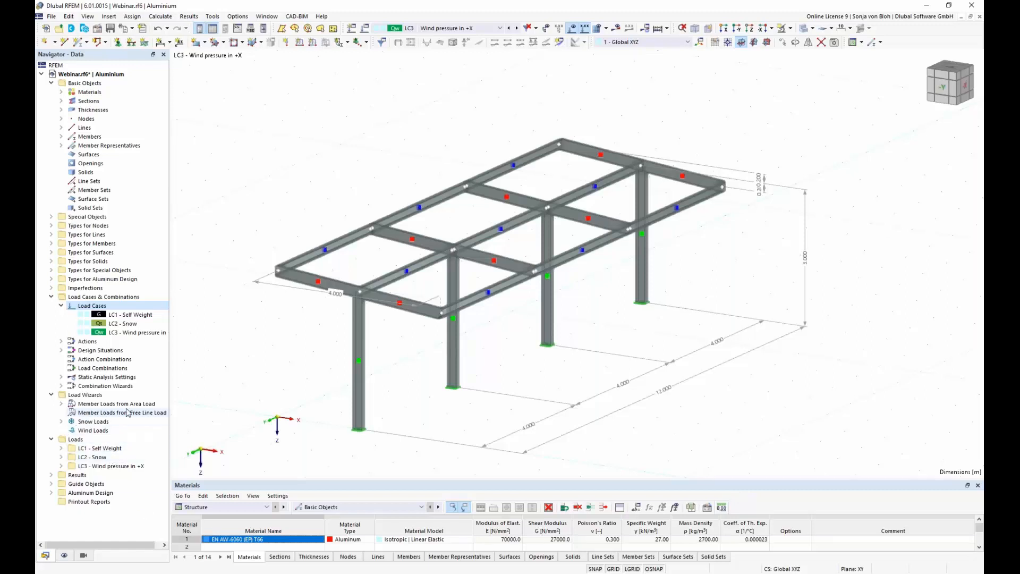
# Step: Start a member loads from area load wizard for LC3 with the distribution Varying in X and the Local z coordinate system
pyautogui.rightClick(110, 407)
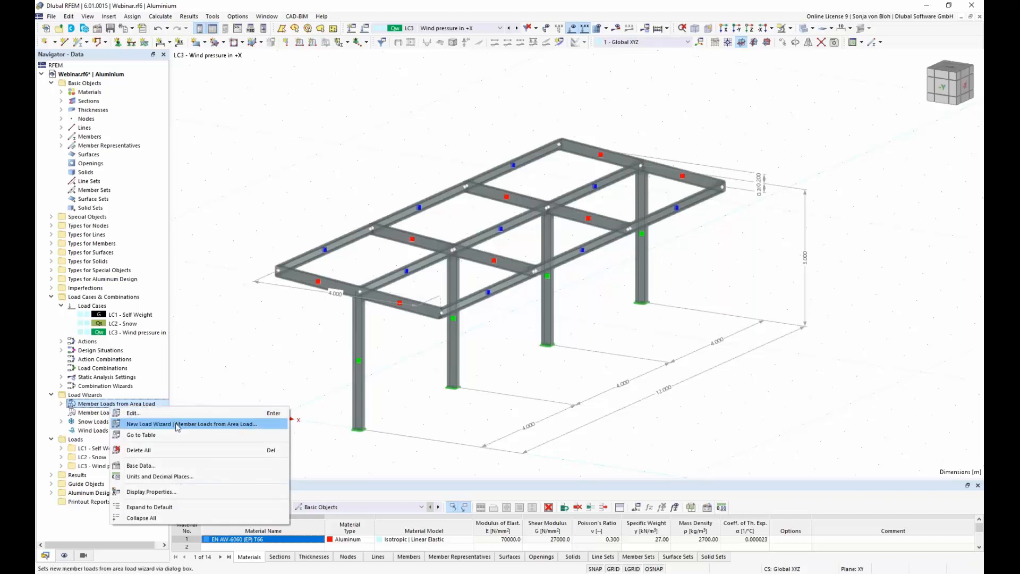
pyautogui.click(178, 425)
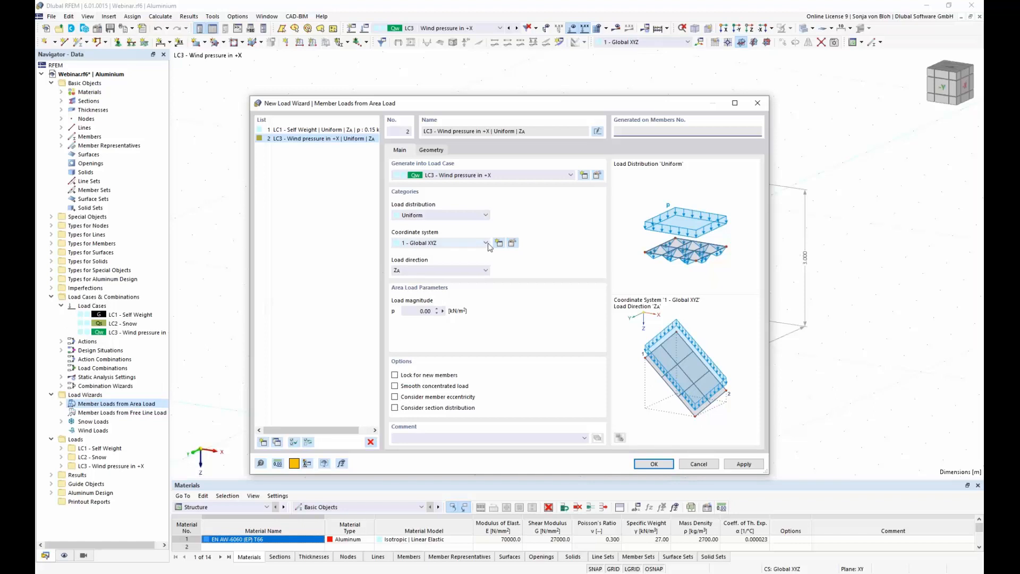
pyautogui.click(486, 215)
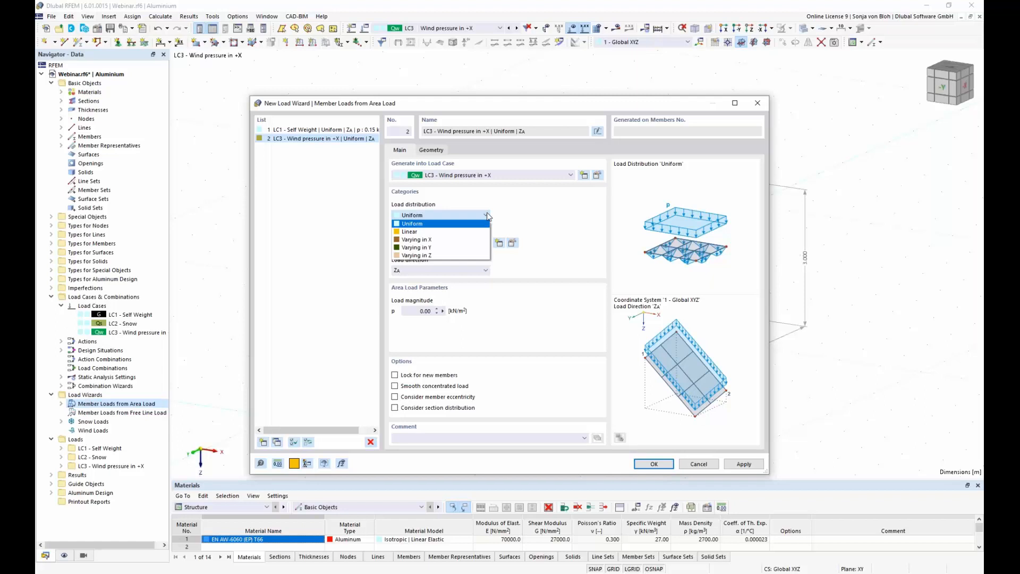
pyautogui.click(462, 240)
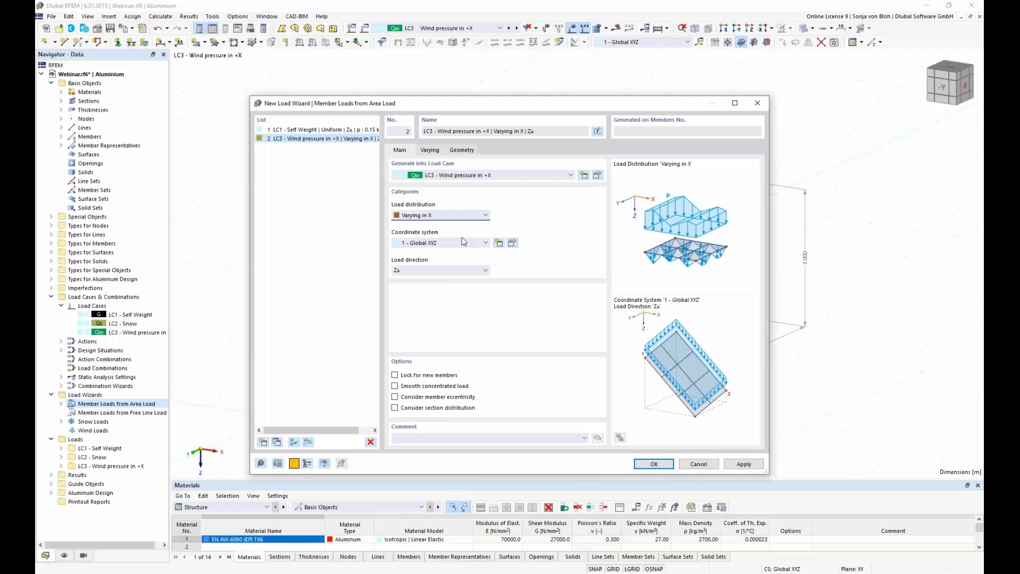
pyautogui.click(486, 243)
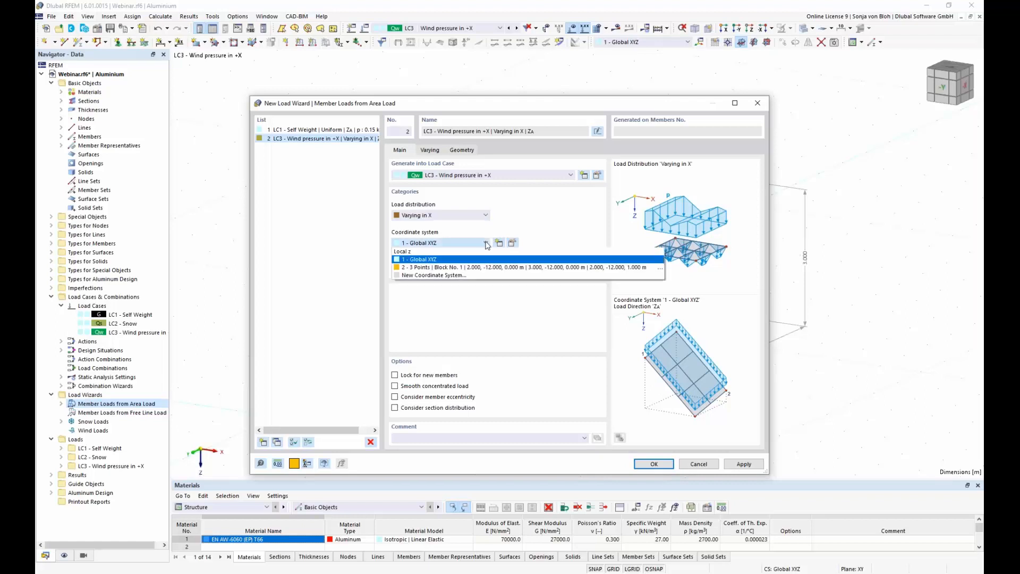
pyautogui.click(469, 252)
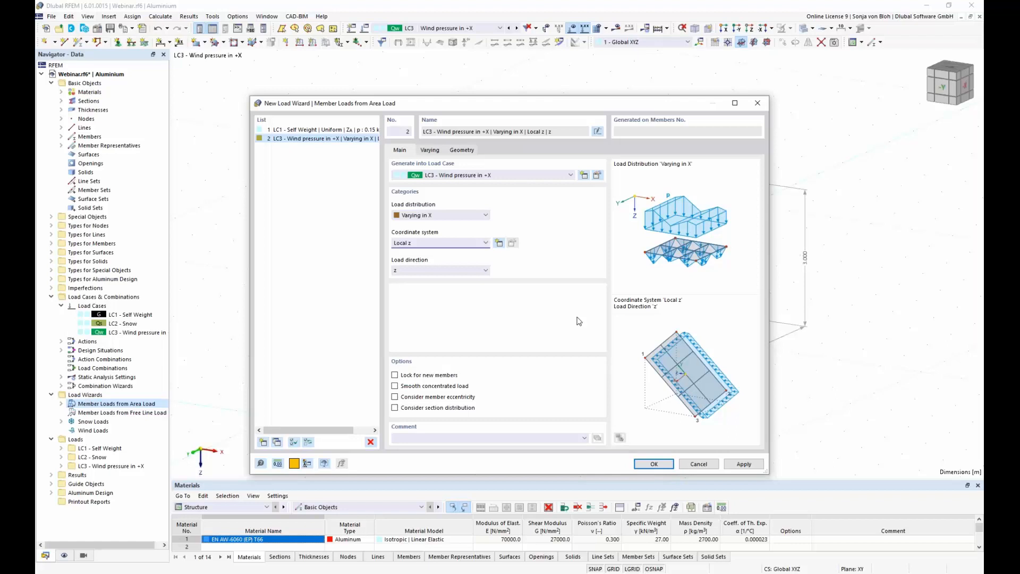
# Step: Copy the wind pressure in +X values (A10:C26) from the Excel sheet into the wizard's varying area load parameters
pyautogui.click(431, 151)
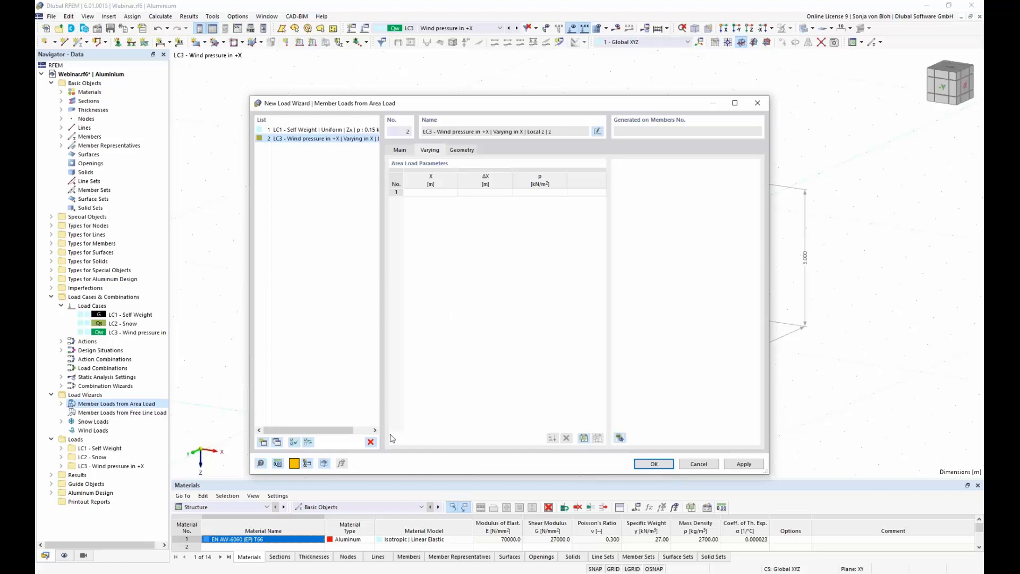
pyautogui.click(284, 573)
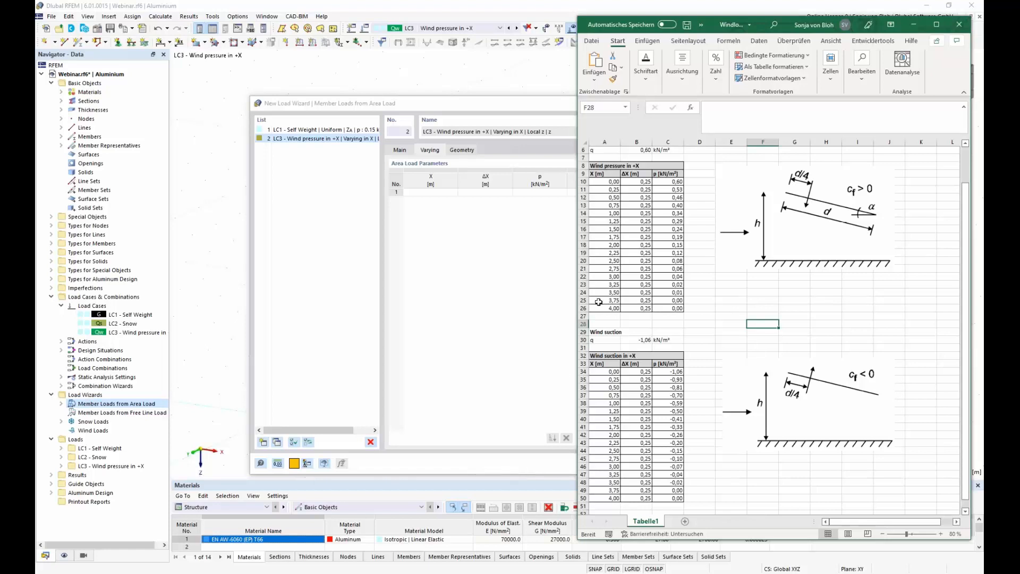
pyautogui.click(610, 183)
pyautogui.moveTo(610, 183); pyautogui.dragTo(674, 308)
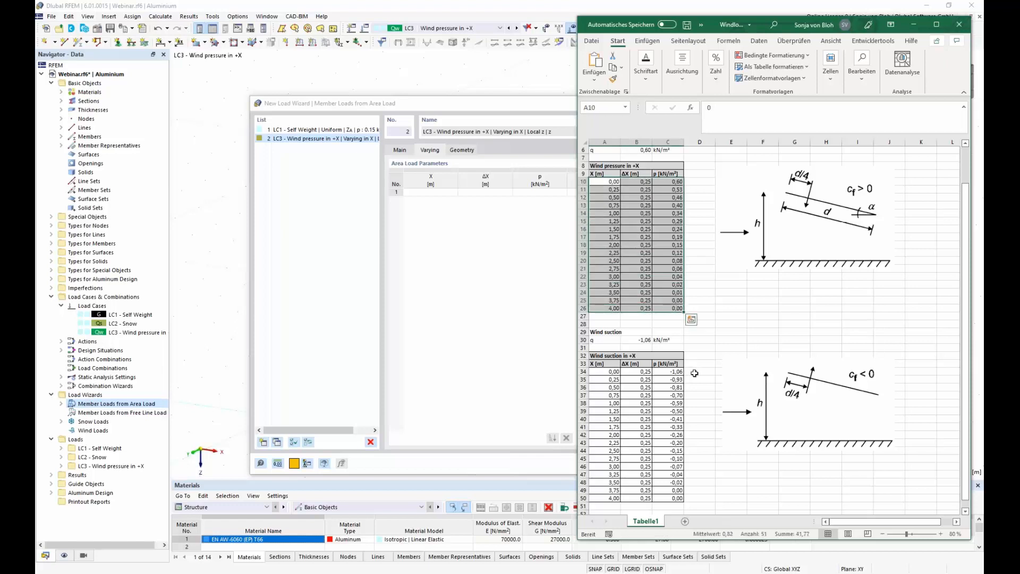
pyautogui.hotkey('ctrl', 'c')
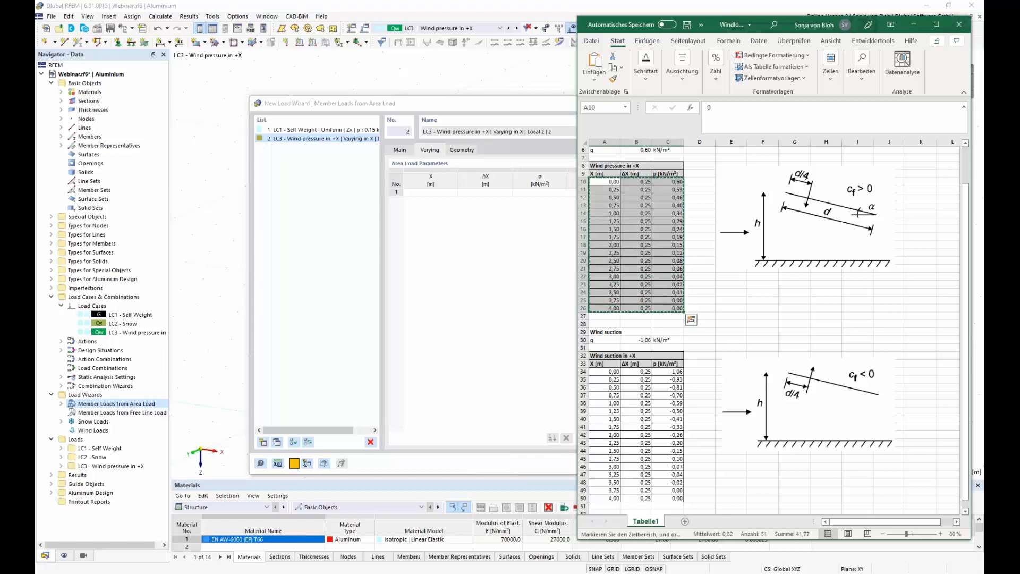
pyautogui.click(435, 198)
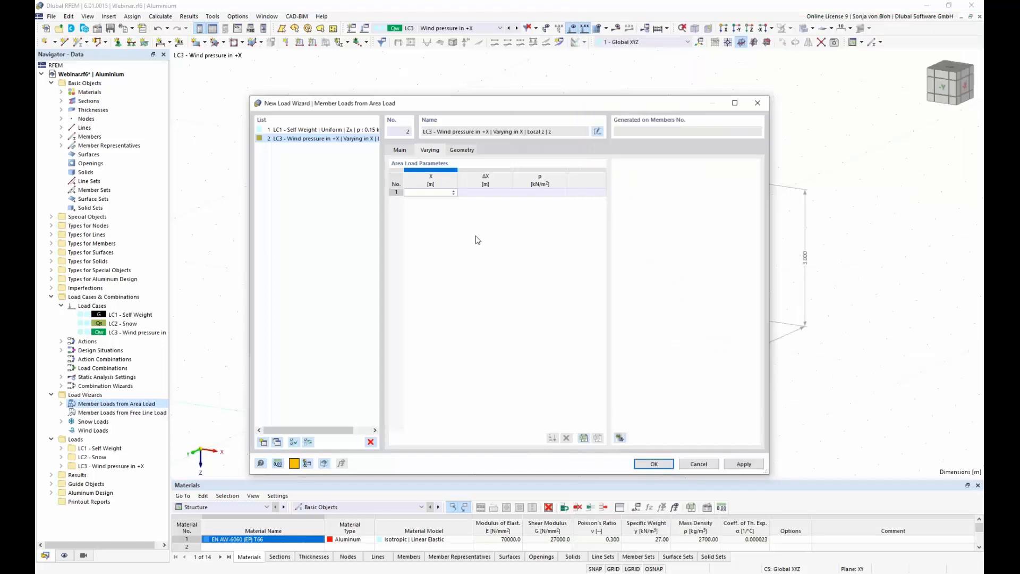
pyautogui.hotkey('ctrl', 'v')
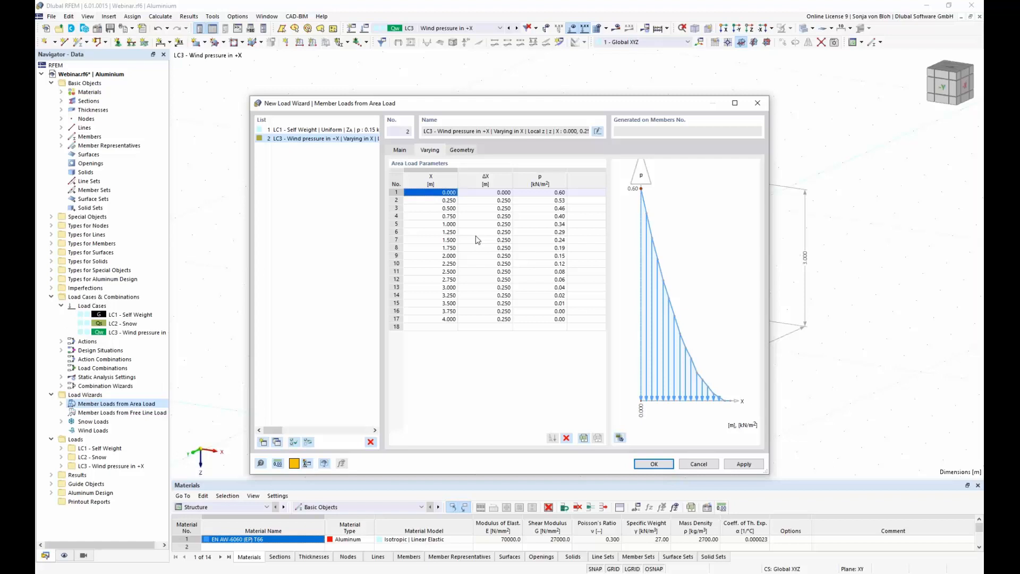
# Step: Define the boundary plane of the LC3 wind pressure area load by the roof's corner nodes 3, 15, 13 and 1
pyautogui.click(461, 151)
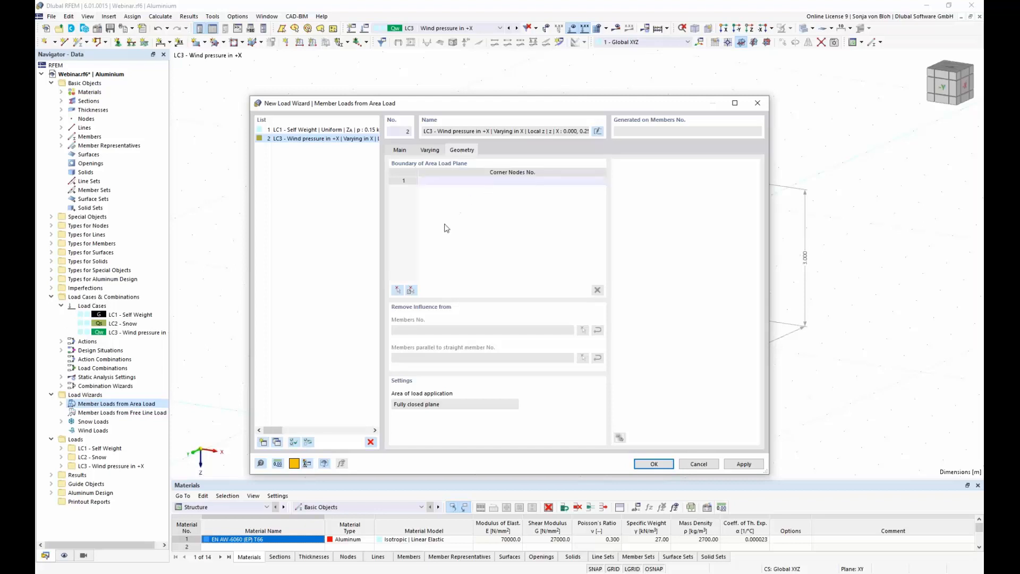
pyautogui.click(399, 289)
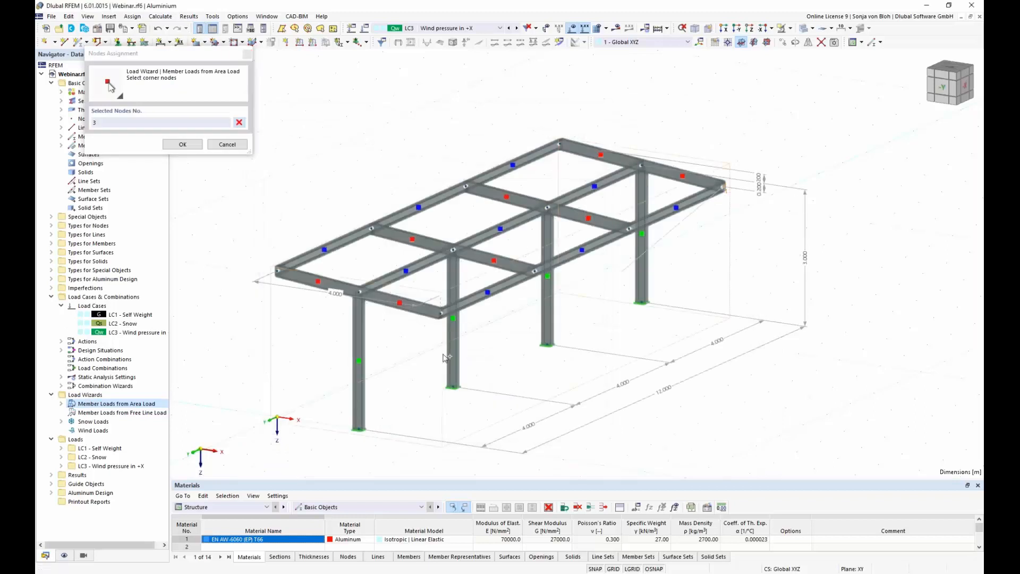
pyautogui.click(440, 314)
pyautogui.click(441, 314)
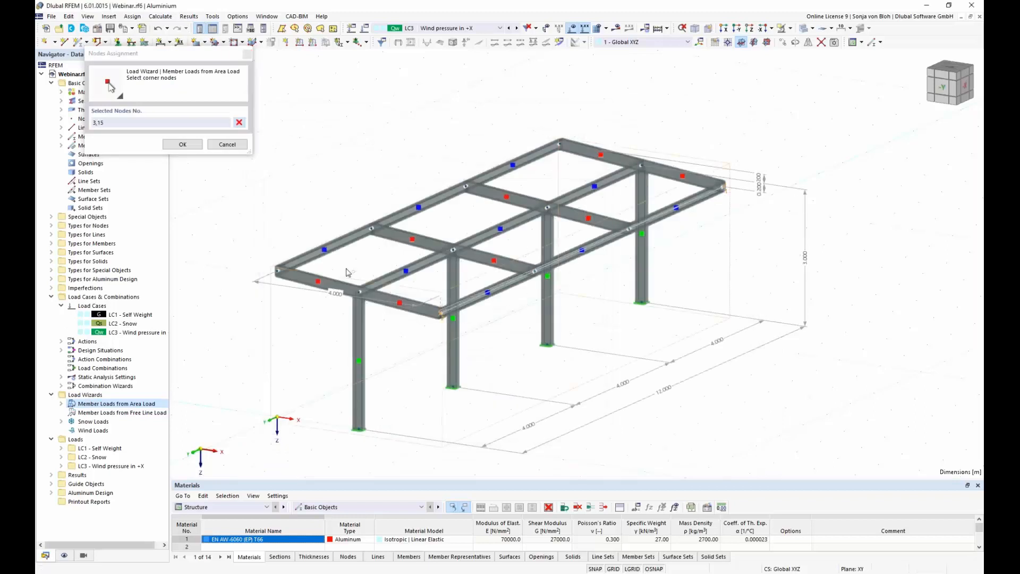
pyautogui.click(278, 271)
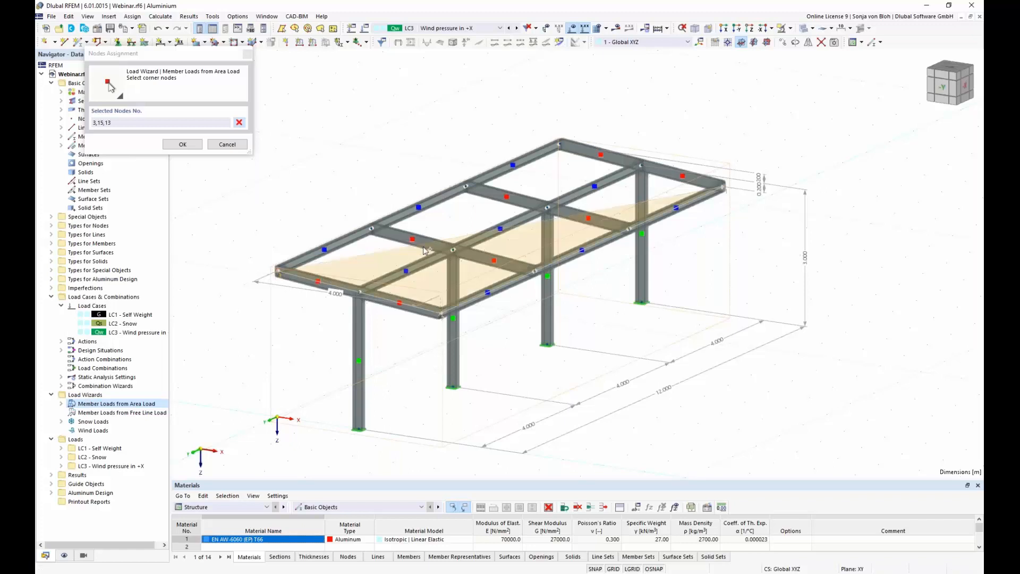
pyautogui.click(559, 143)
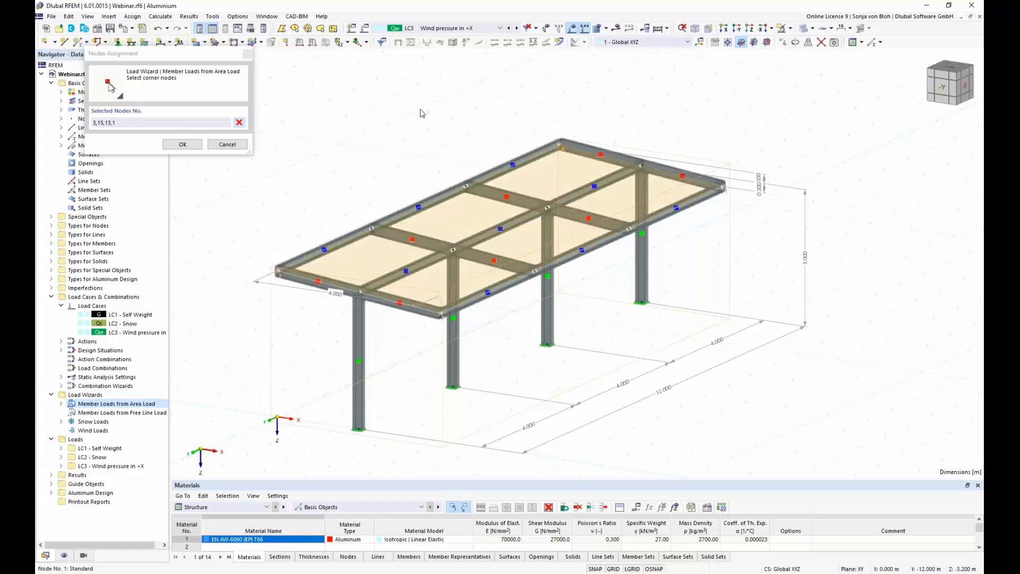
pyautogui.click(182, 145)
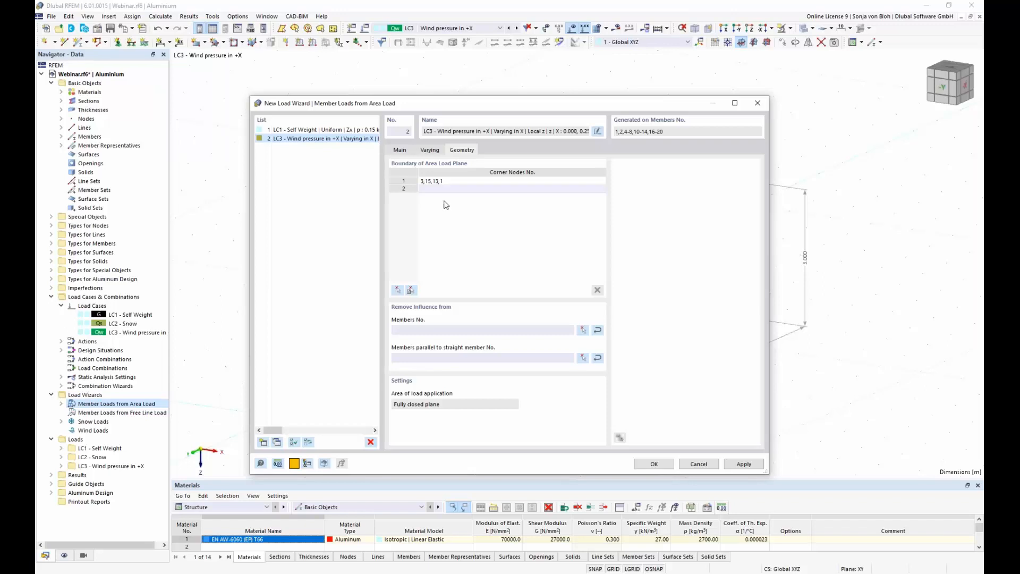
# Step: Remove the influence of members parallel to member 20 from the area load and generate the LC3 member loads
pyautogui.click(583, 358)
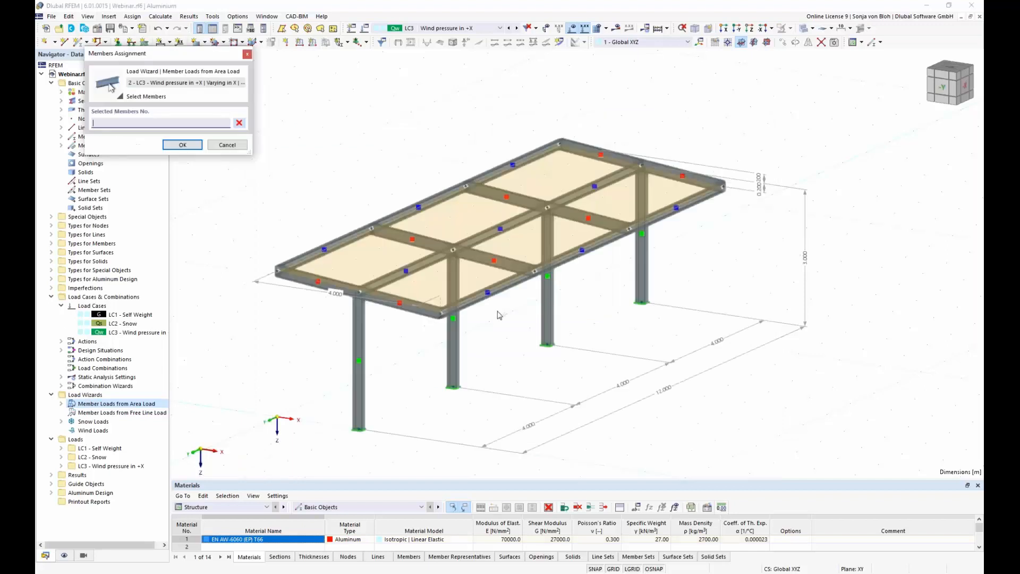
pyautogui.click(412, 306)
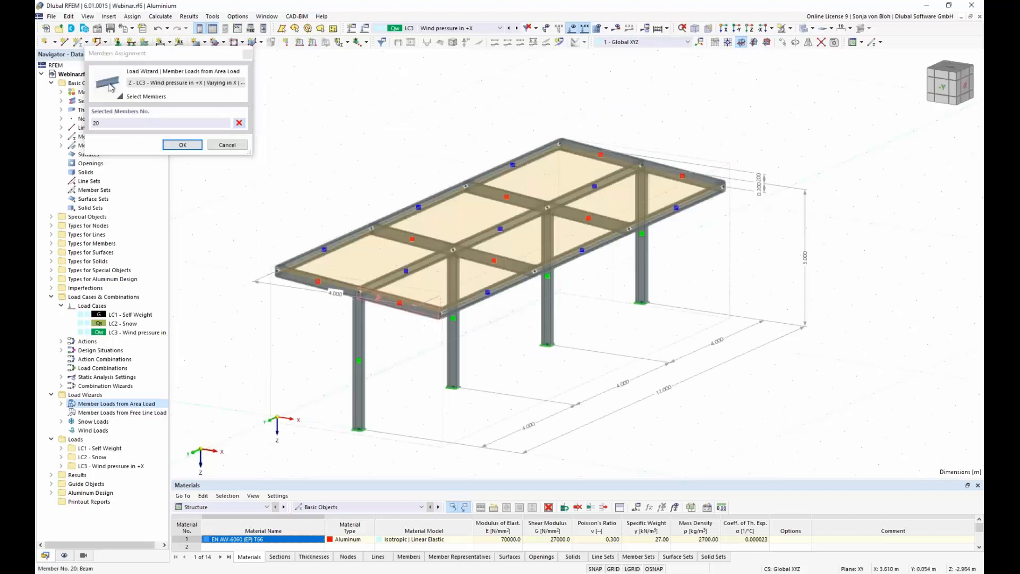
pyautogui.click(182, 145)
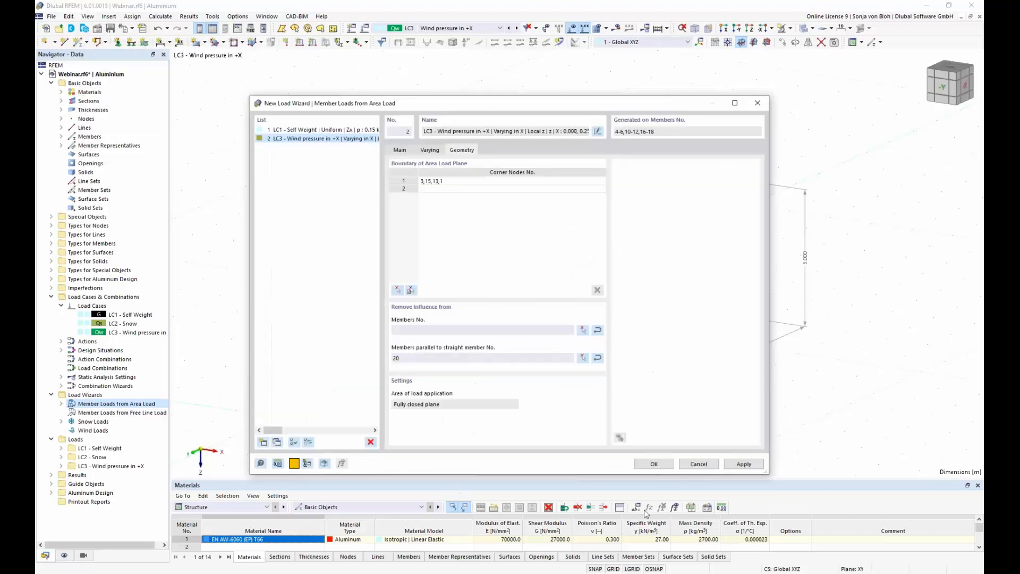
pyautogui.click(654, 464)
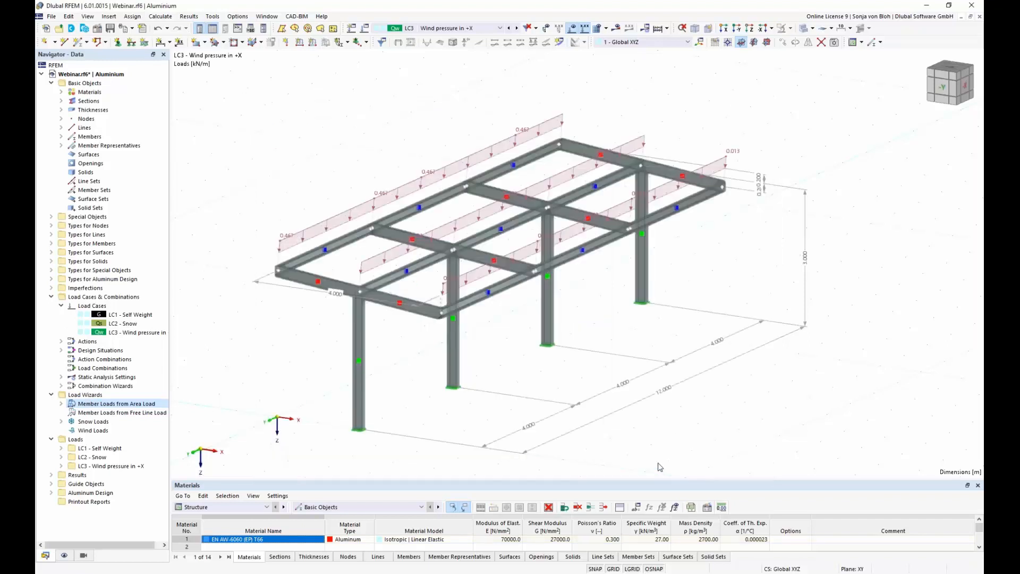
# Step: Turn off separate display for the generated LC3 wind loads so they are drawn as a varying area load
pyautogui.rightClick(295, 238)
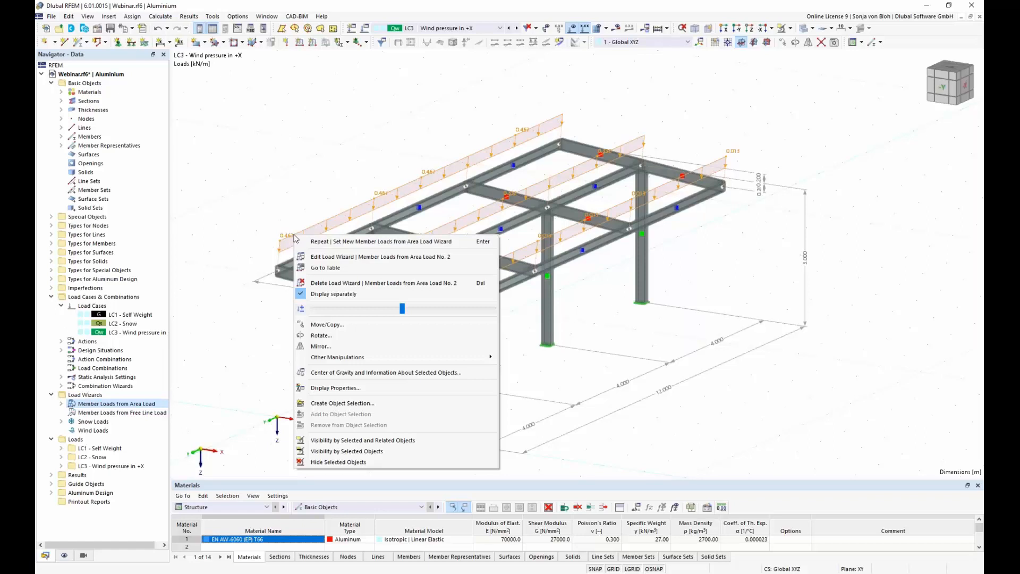
pyautogui.click(346, 295)
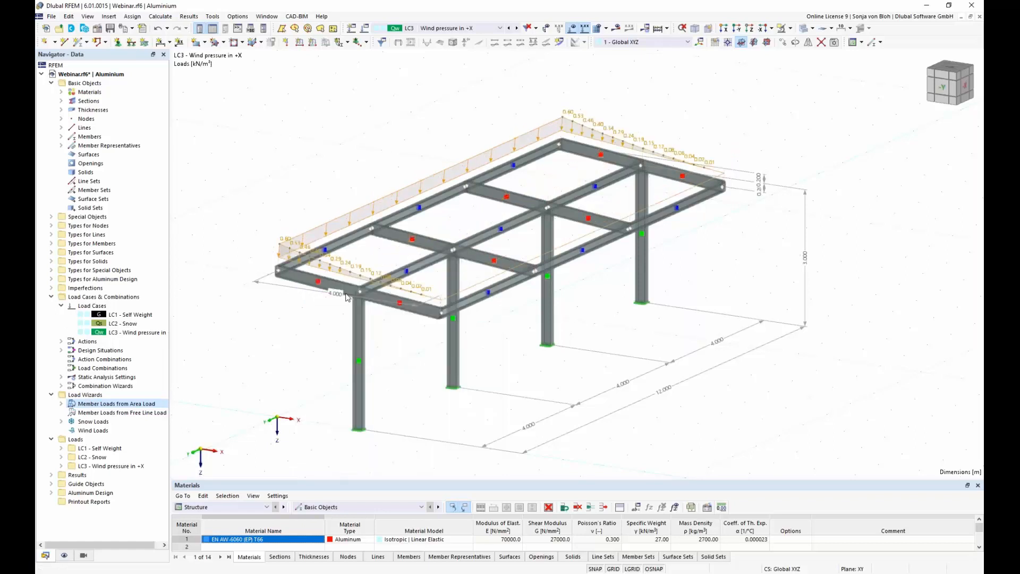
pyautogui.scroll(1, 345, 297)
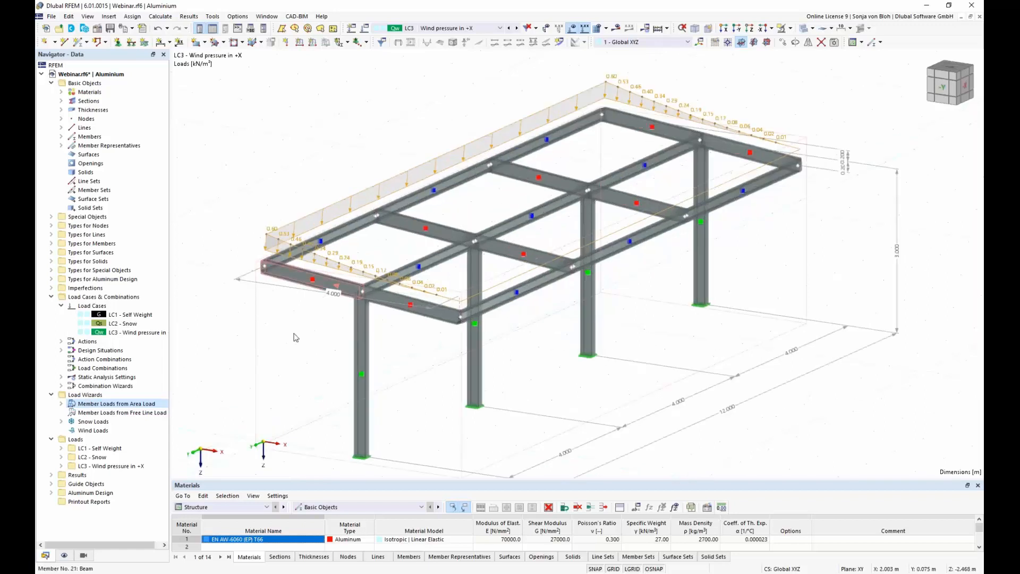
pyautogui.keyDown('ctrl'); pyautogui.moveTo(294, 337); pyautogui.dragTo(269, 336, button='middle'); pyautogui.keyUp('ctrl')
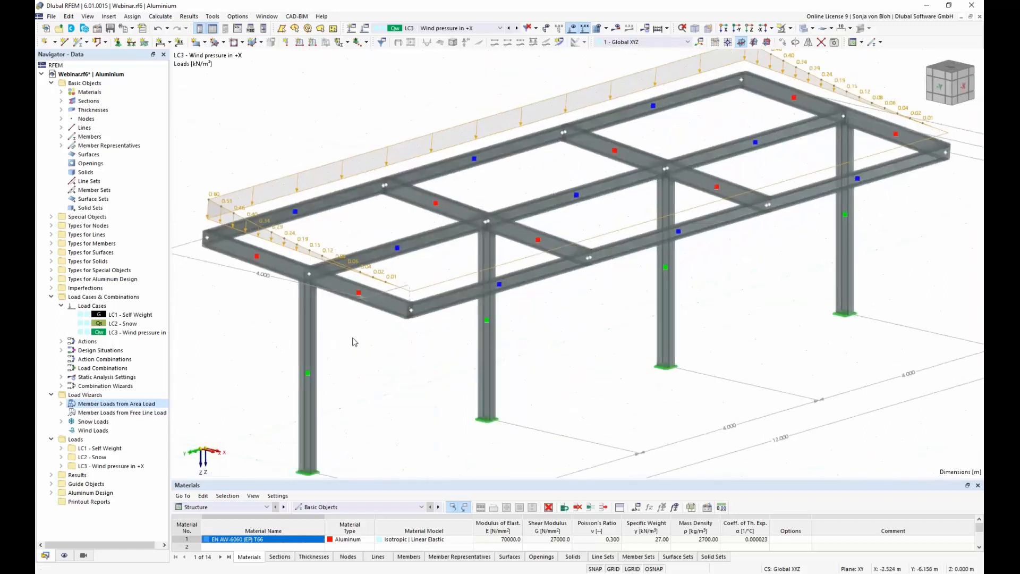
pyautogui.scroll(-1, 355, 341)
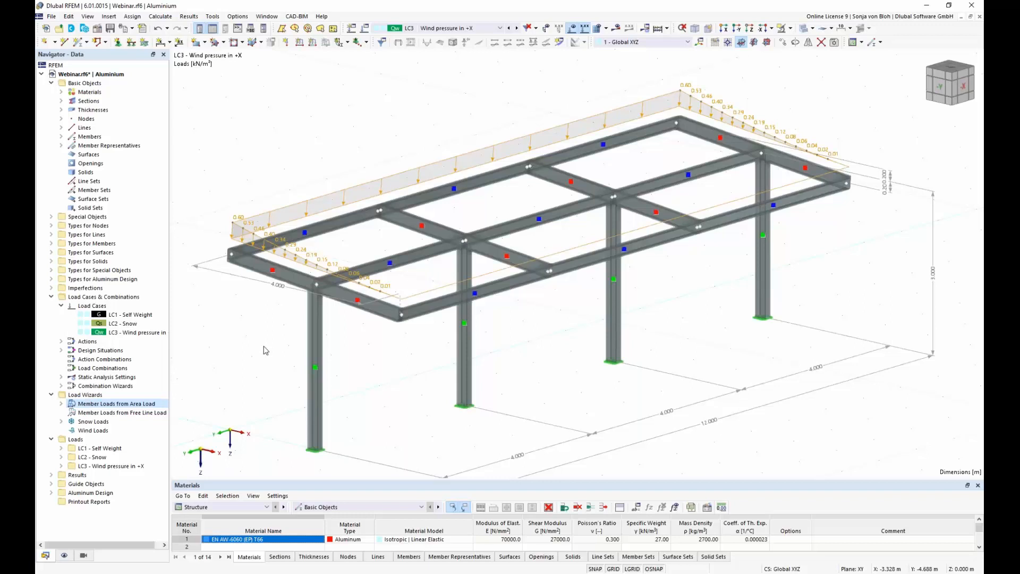
# Step: Copy load case LC3 to a new load case LC4 named "Wind suction in +X"
pyautogui.click(144, 333)
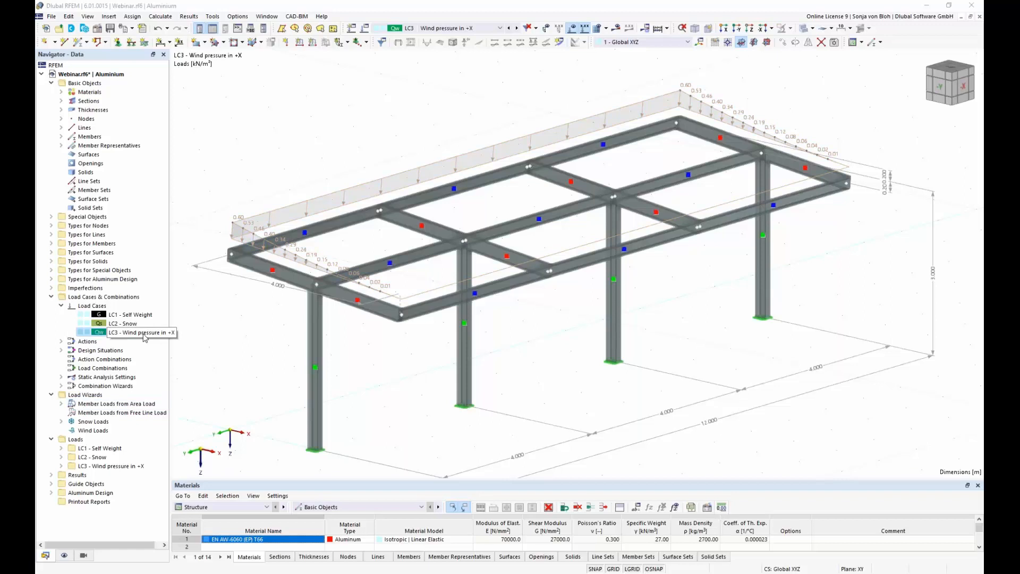
pyautogui.rightClick(145, 335)
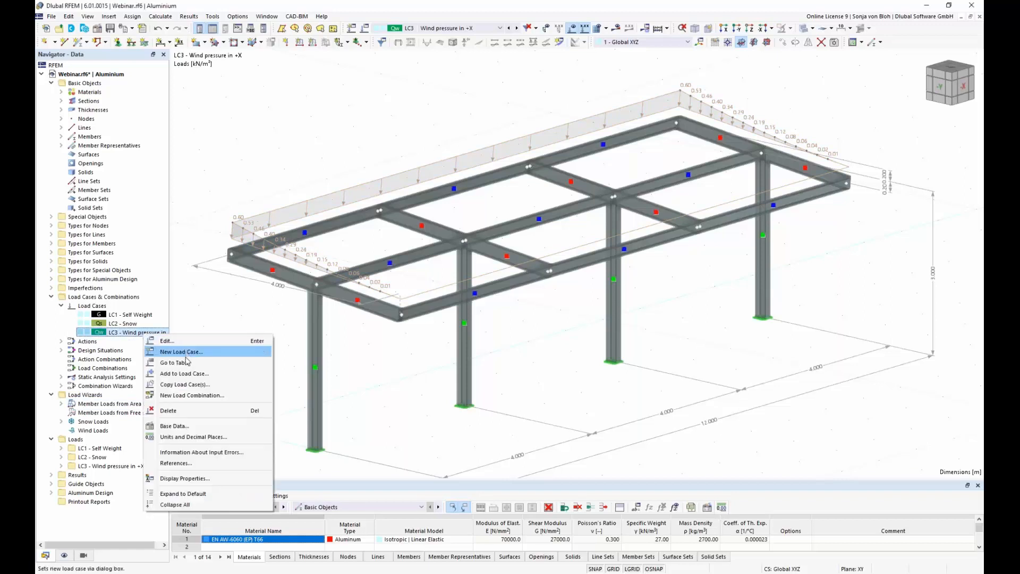
pyautogui.click(194, 384)
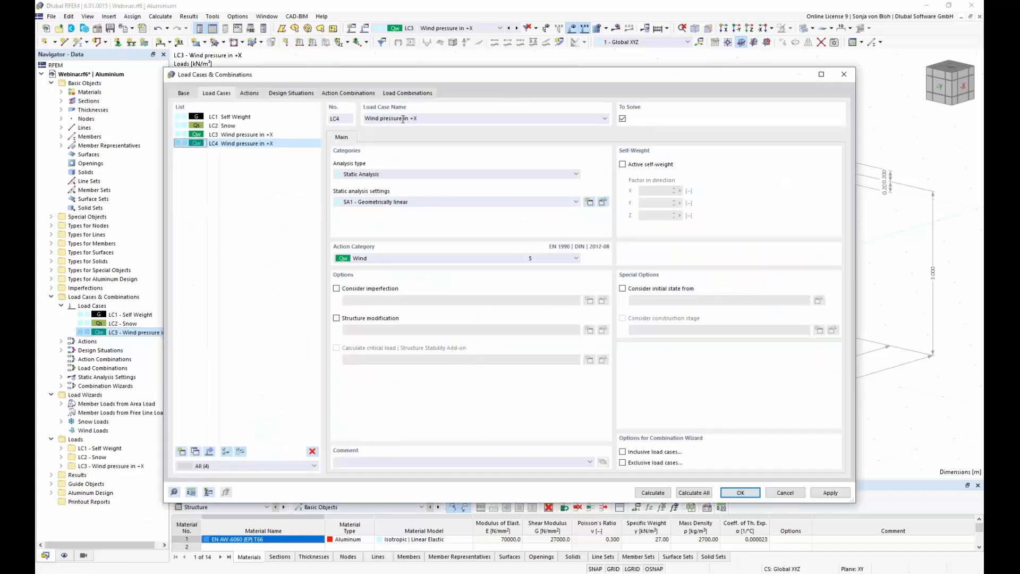
pyautogui.moveTo(403, 120); pyautogui.dragTo(382, 114)
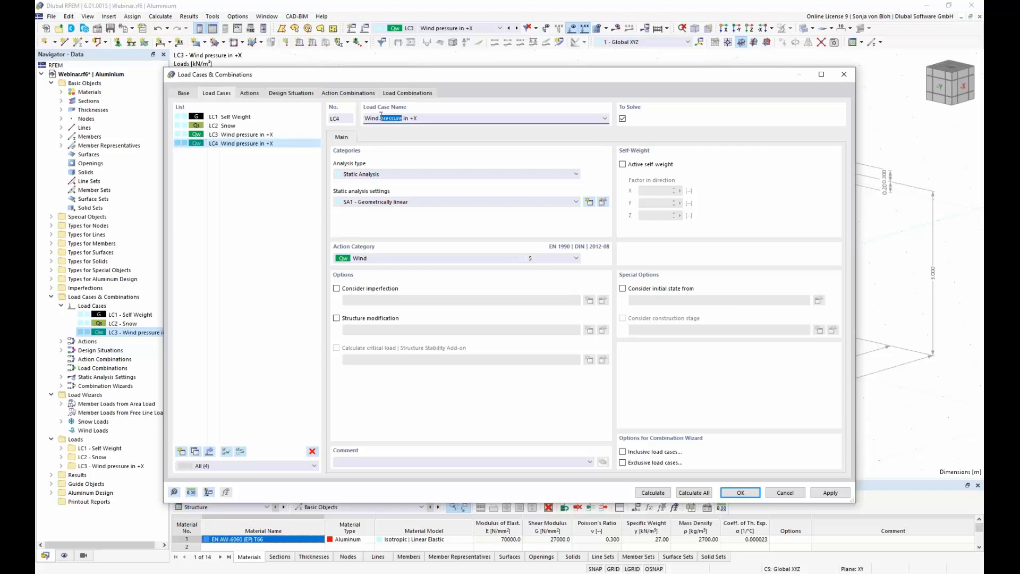
pyautogui.write('suction')
pyautogui.click(737, 493)
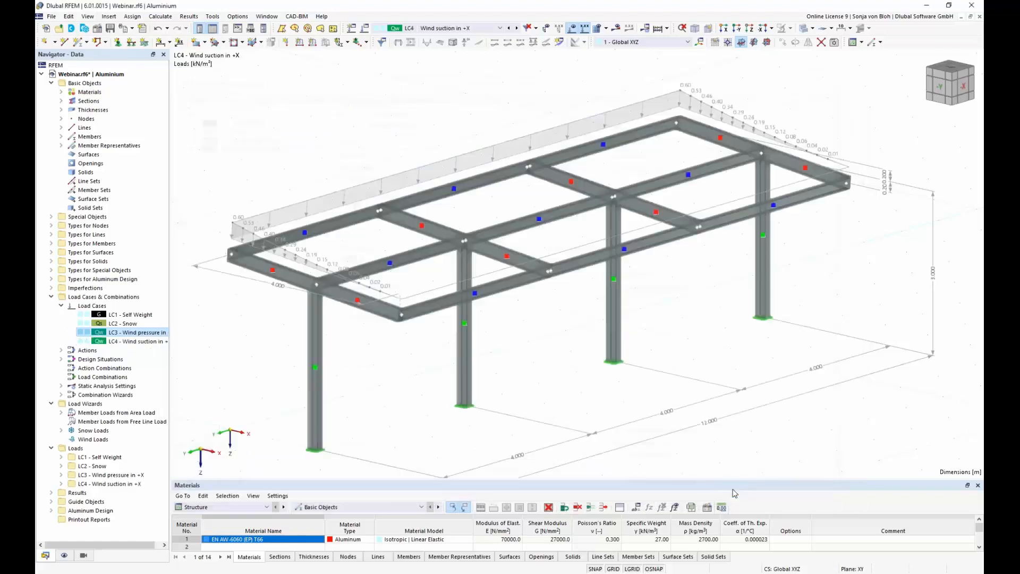
# Step: Replace the varying parameters of LC4's area load wizard with the "Wind suction in +X" values from cells A34:C50 of the Excel wind load sheet
pyautogui.click(62, 413)
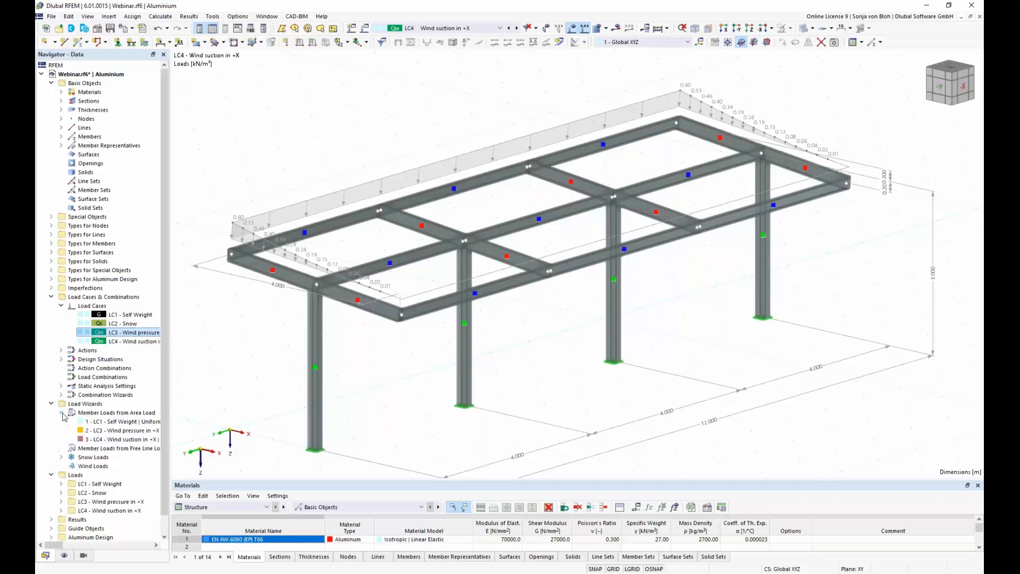
pyautogui.doubleClick(121, 440)
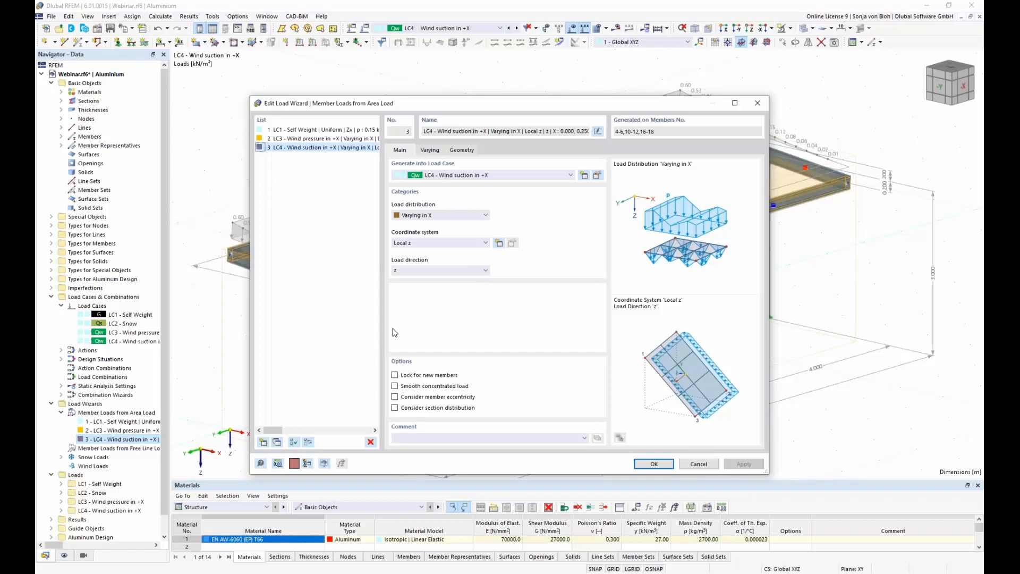
pyautogui.click(431, 151)
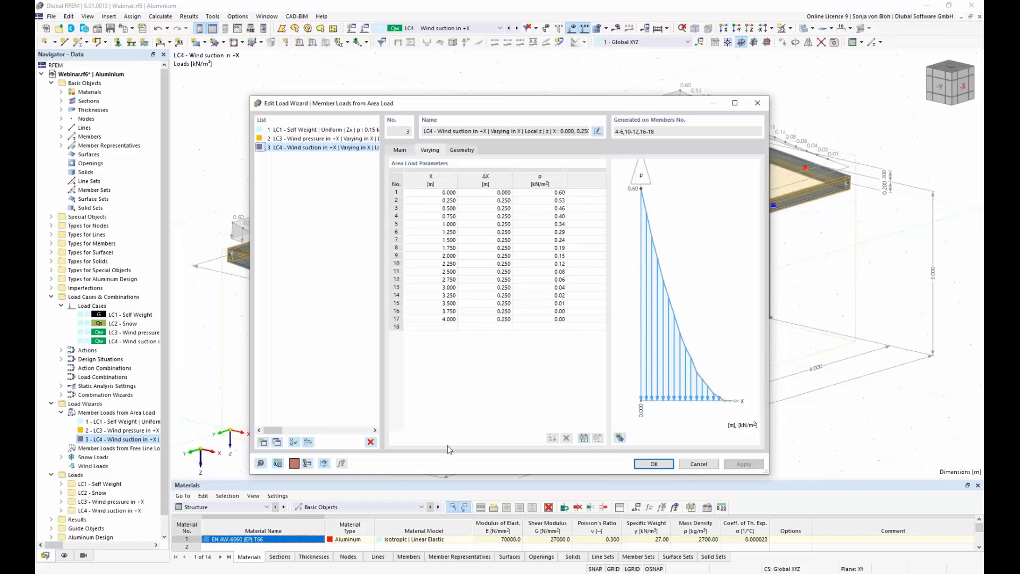
pyautogui.hotkey('alt', 'Tab')
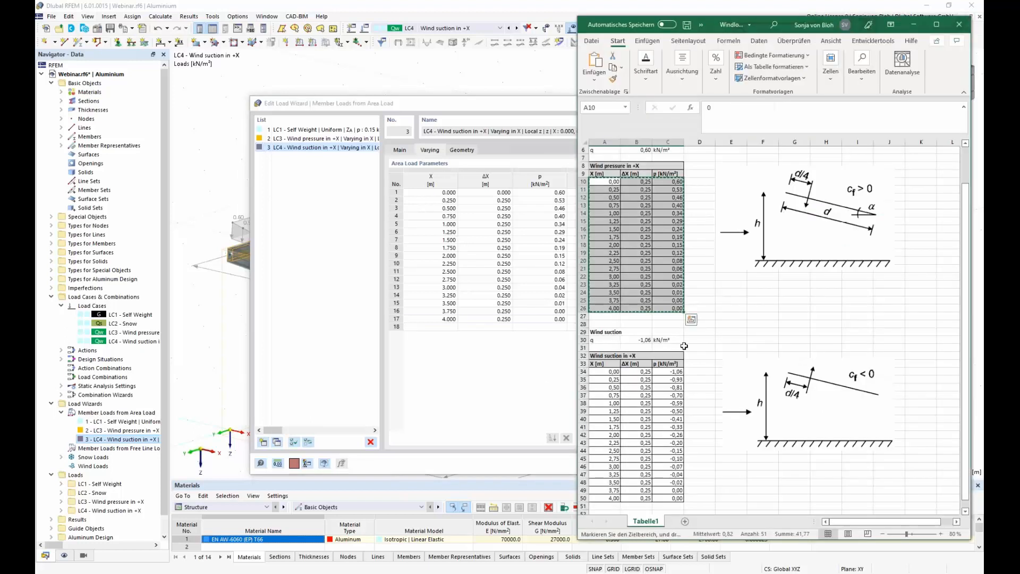
pyautogui.scroll(-3, 611, 372)
pyautogui.moveTo(600, 302); pyautogui.dragTo(674, 426)
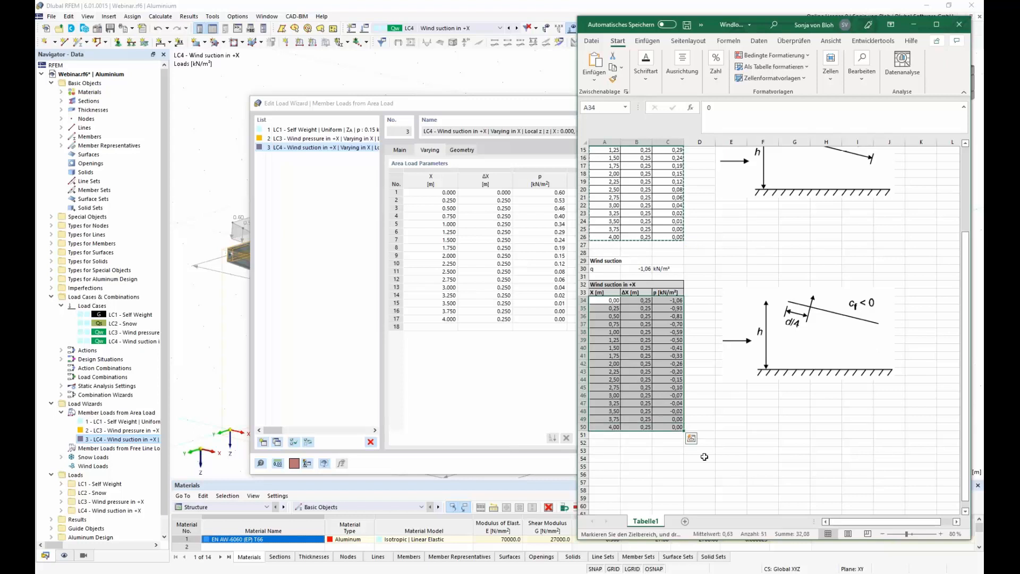
pyautogui.hotkey('ctrl', 'c')
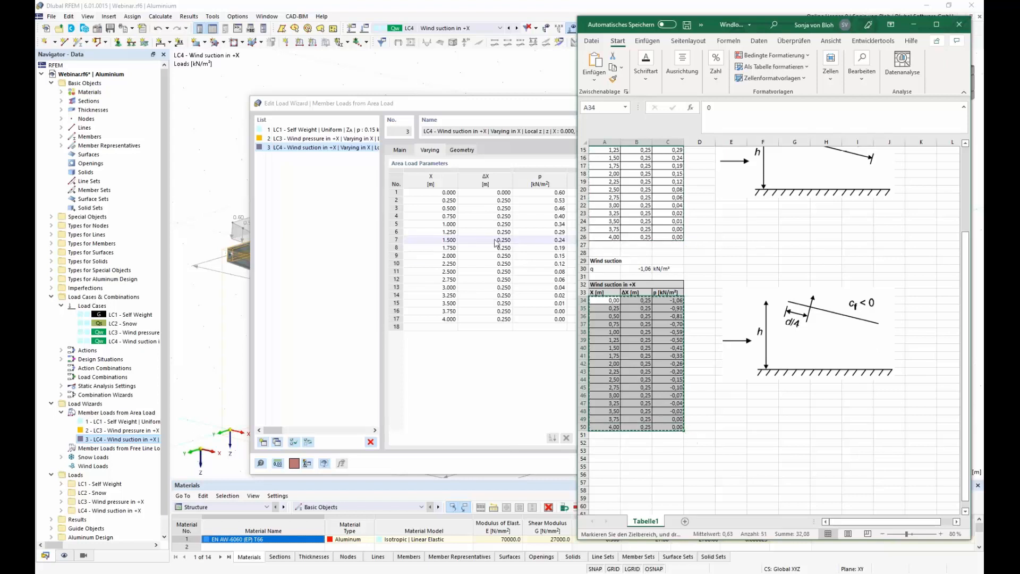
pyautogui.click(441, 193)
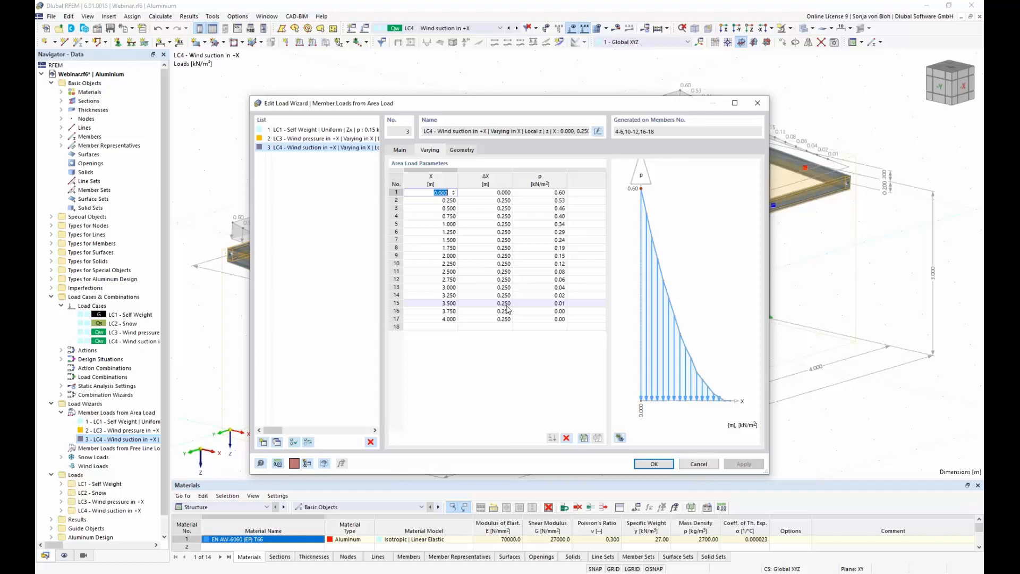
pyautogui.hotkey('ctrl', 'v')
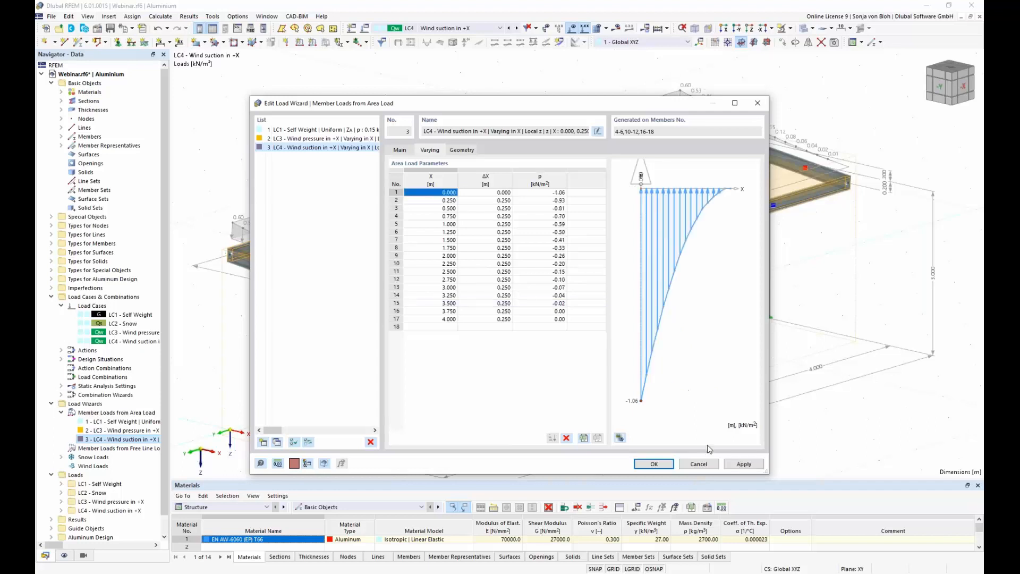
pyautogui.click(654, 464)
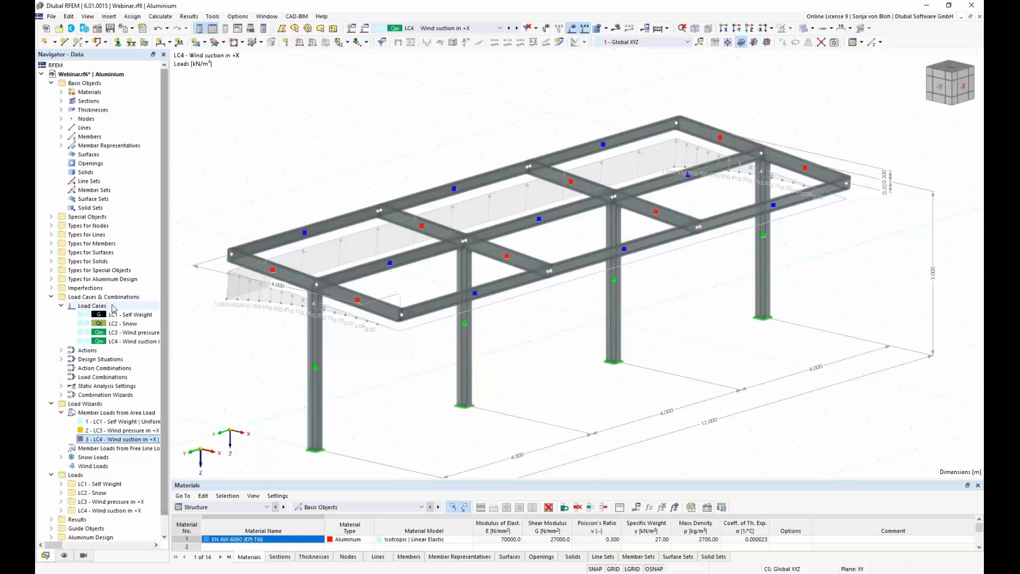
# Step: Create a new imperfection case IC1 named "Imperfection in +X" with the imperfection type Local Imperfections
pyautogui.click(51, 287)
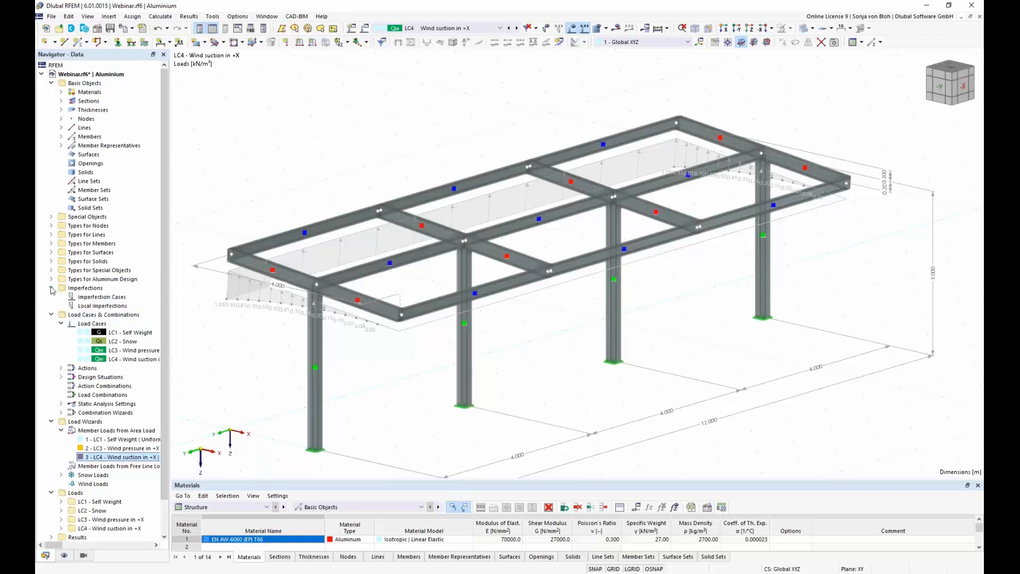
pyautogui.click(106, 298)
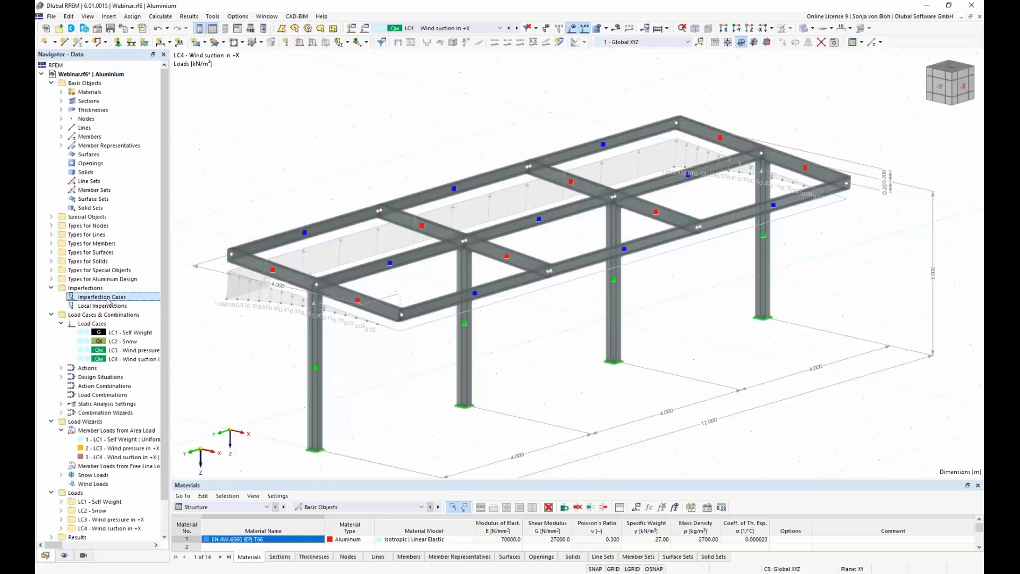
pyautogui.rightClick(108, 300)
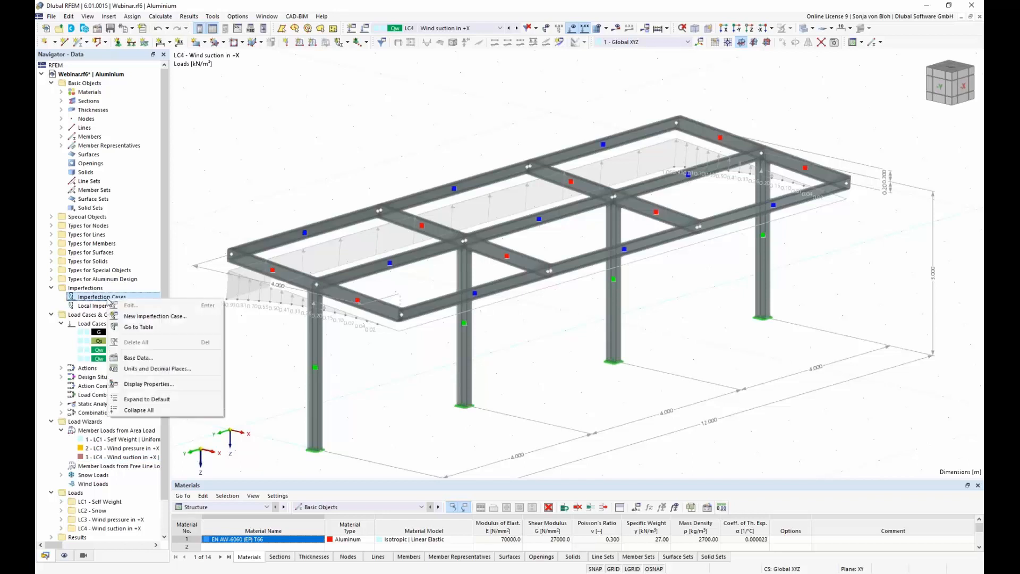
pyautogui.click(137, 321)
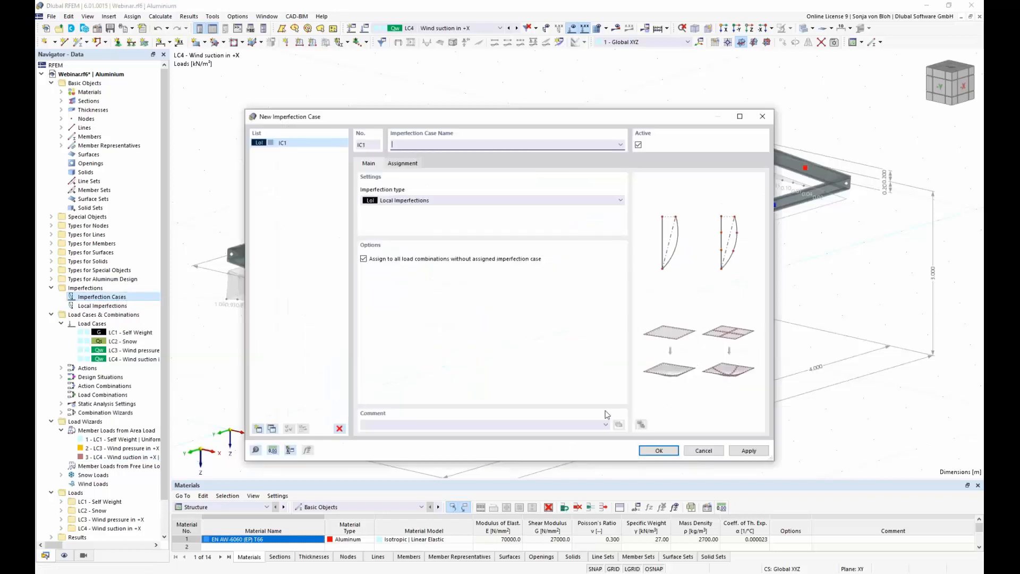
pyautogui.write('Imperfection in +X')
pyautogui.click(621, 201)
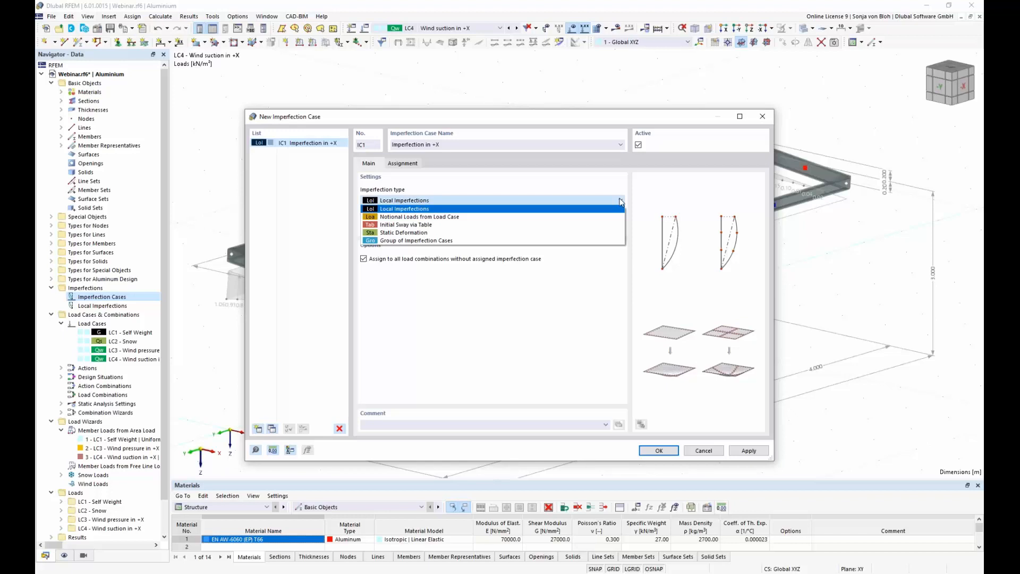
pyautogui.click(620, 184)
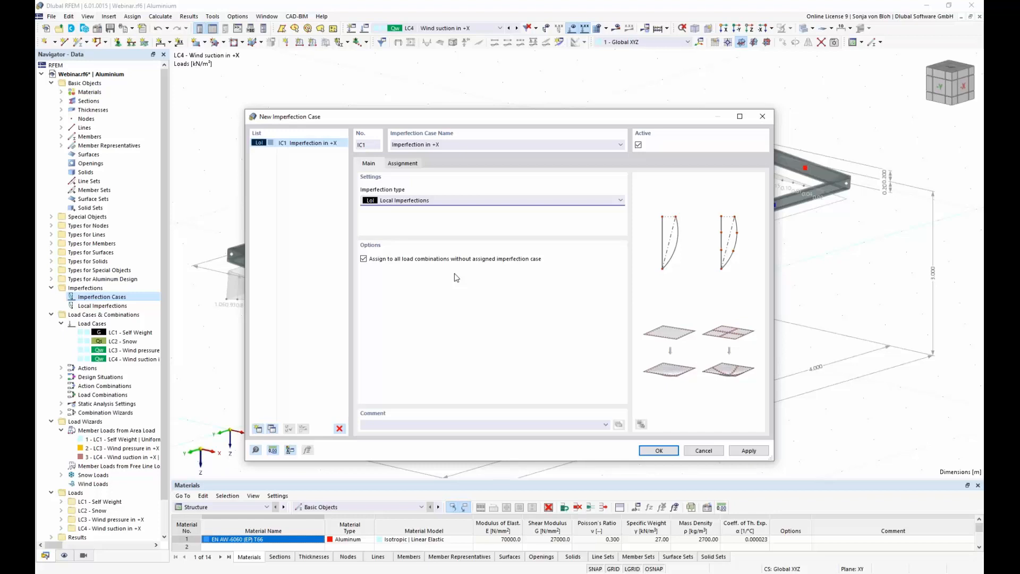
# Step: Try assigning LC4 "Wind suction in +X" to IC1 and disabling its assignment to all load combinations without an assigned imperfection case
pyautogui.click(414, 166)
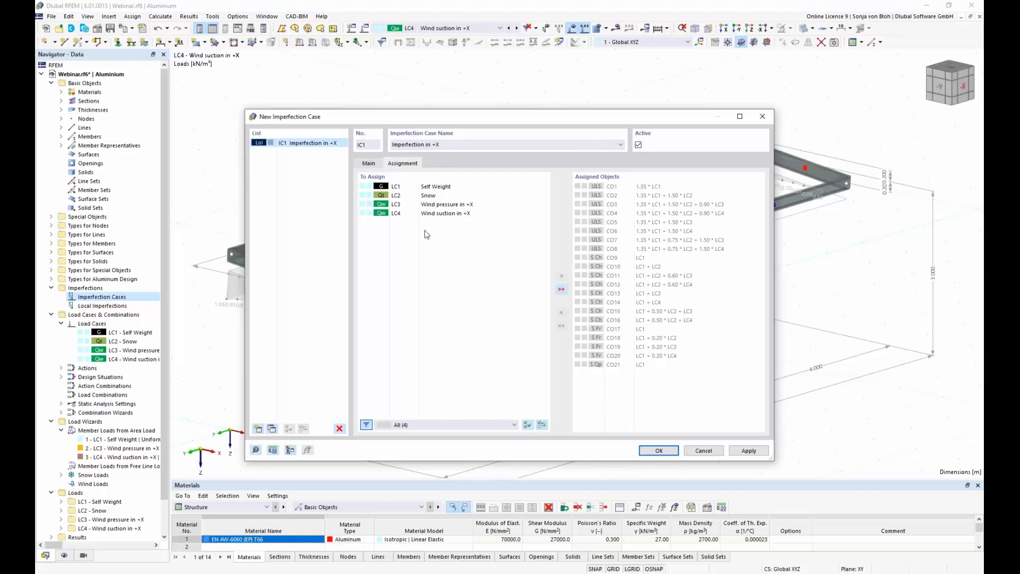
pyautogui.click(453, 213)
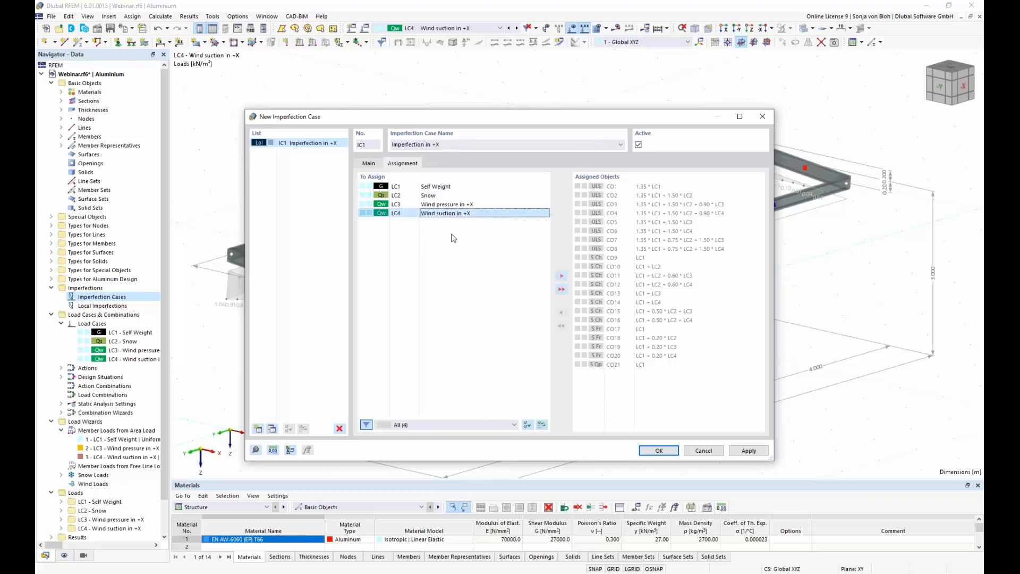
pyautogui.doubleClick(467, 213)
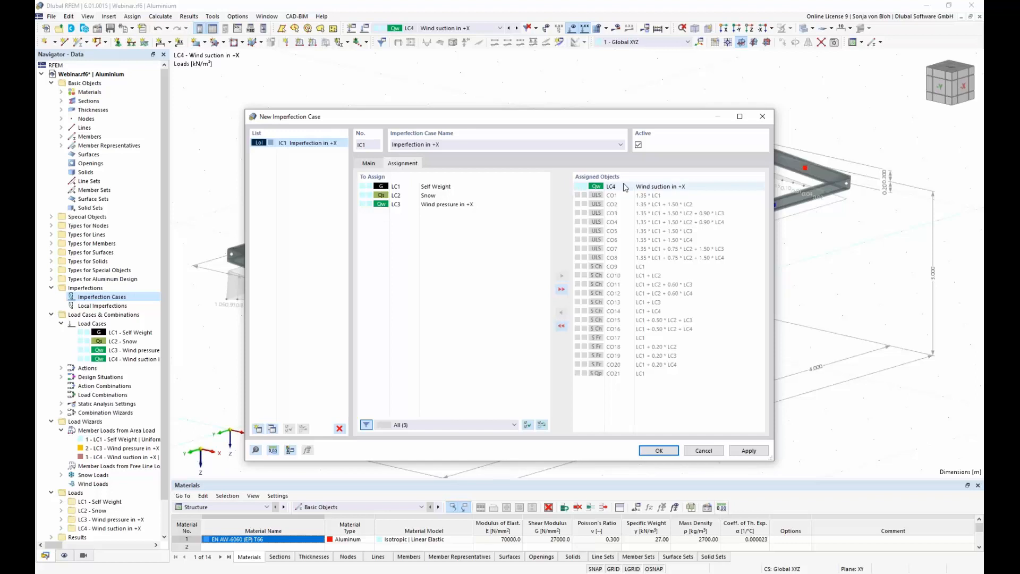
pyautogui.click(369, 163)
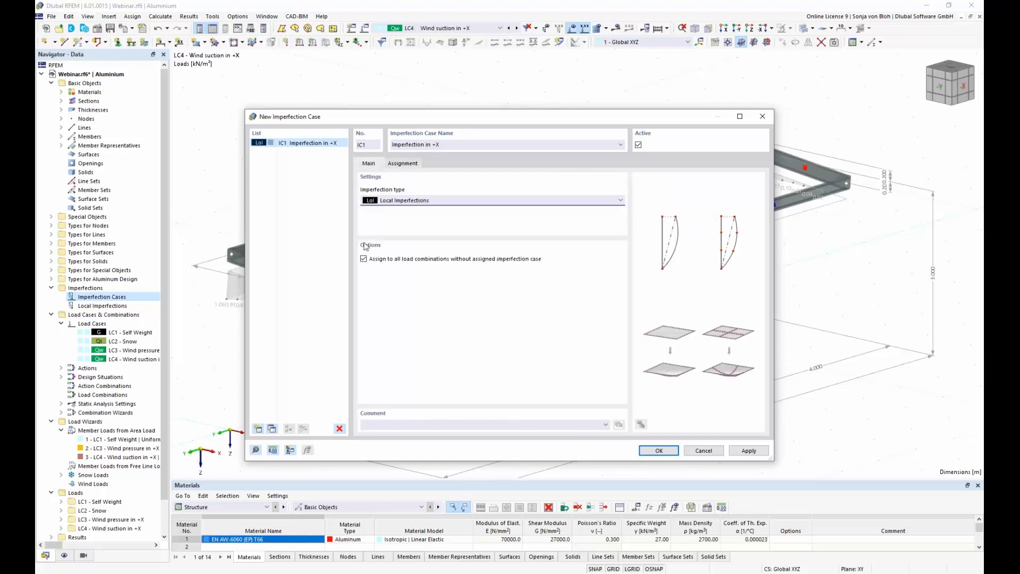
pyautogui.click(364, 260)
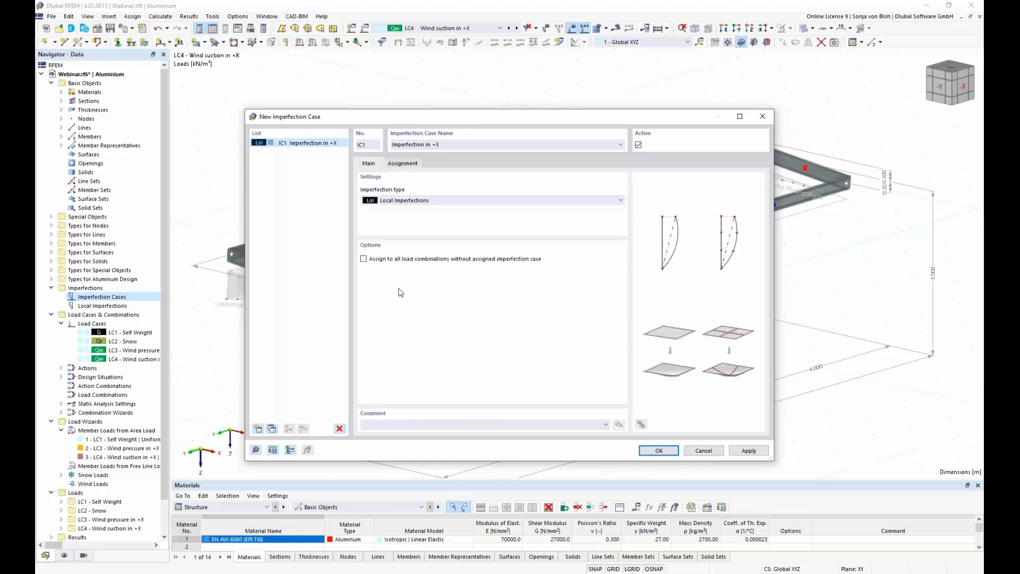
# Step: Remove LC4 from IC1 and save the case with assignment to all load combinations without an assigned imperfection case enabled
pyautogui.click(413, 163)
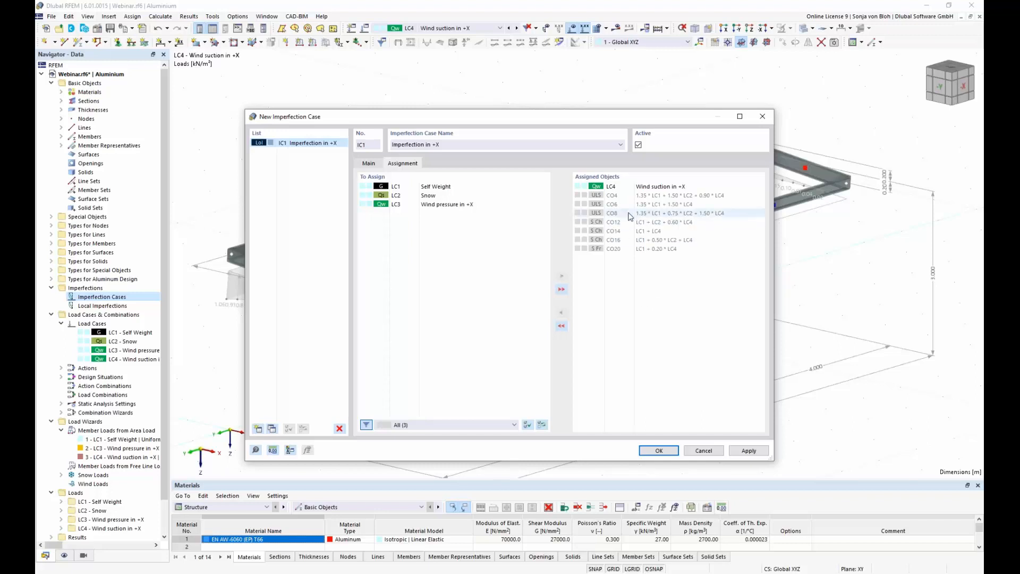
pyautogui.doubleClick(601, 186)
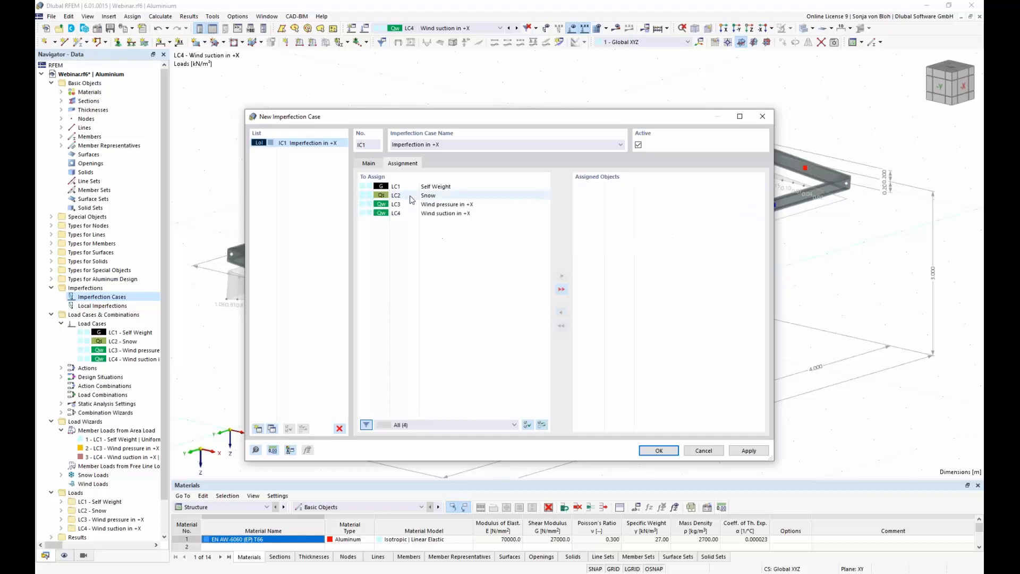
pyautogui.click(369, 163)
pyautogui.click(364, 259)
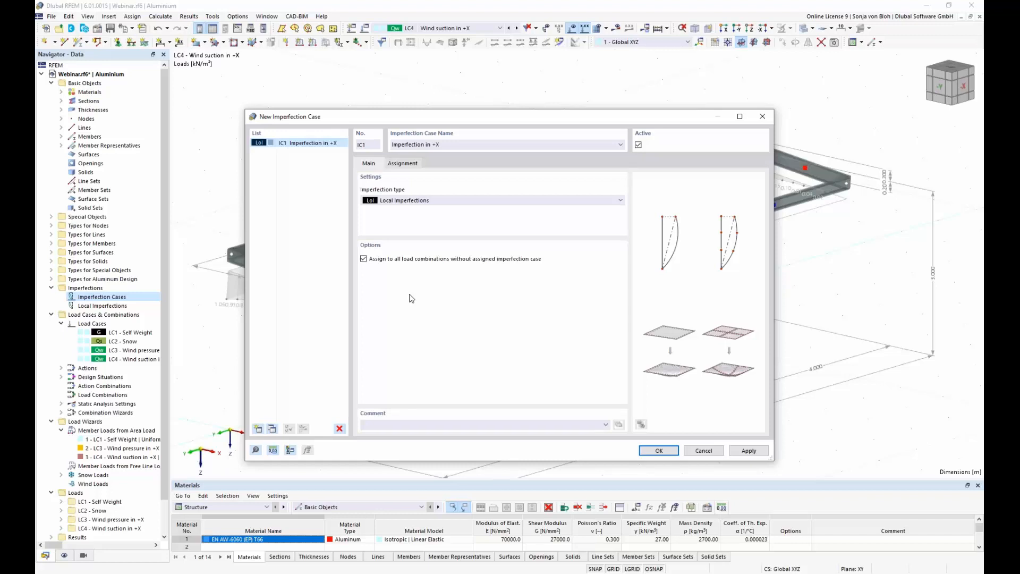
pyautogui.click(658, 450)
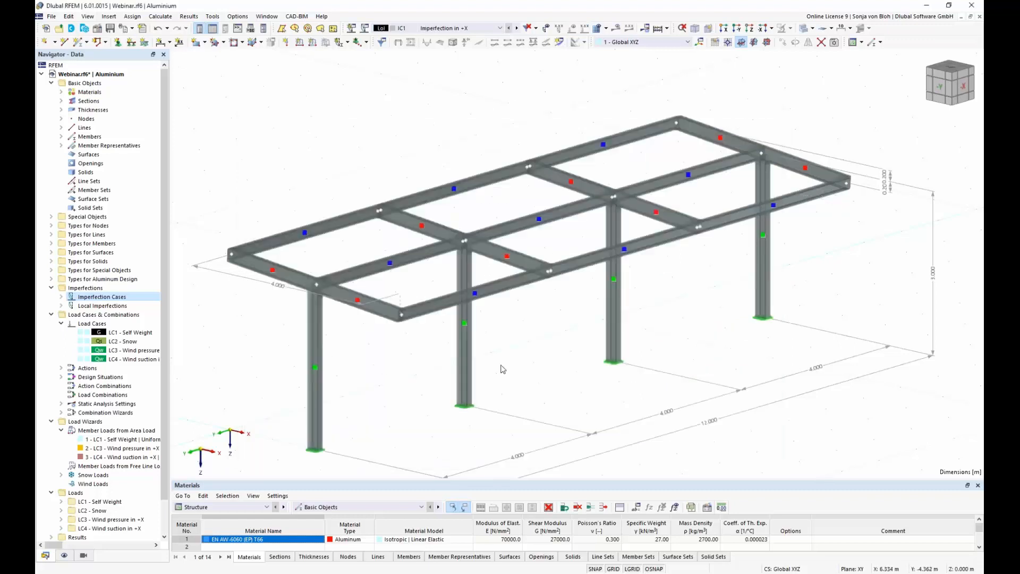
# Step: Start a new member imperfection in IC1 and assign it to the four columns, members 3, 9, 15 and 21
pyautogui.click(62, 306)
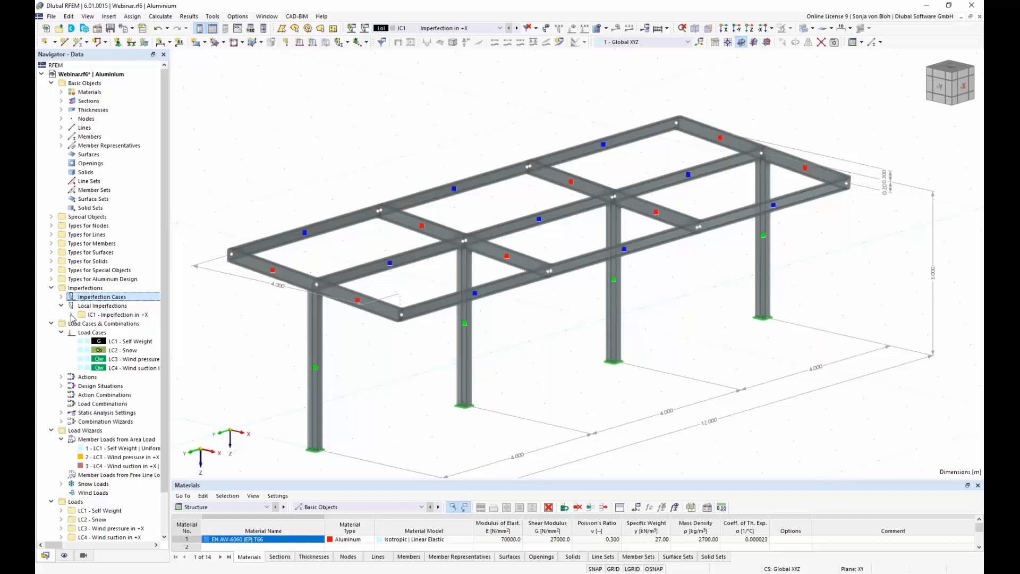
pyautogui.click(72, 315)
pyautogui.rightClick(116, 324)
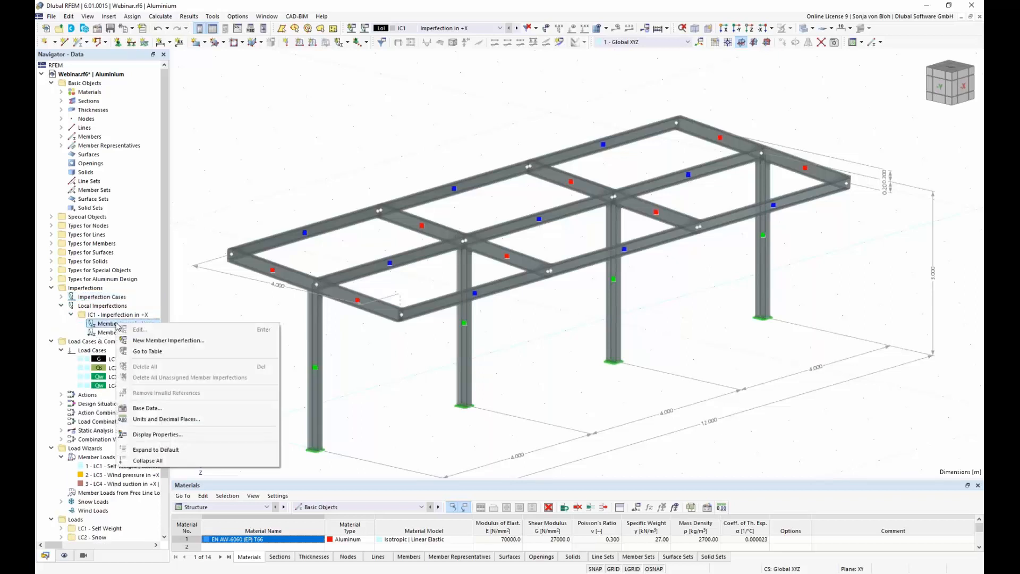
pyautogui.click(155, 340)
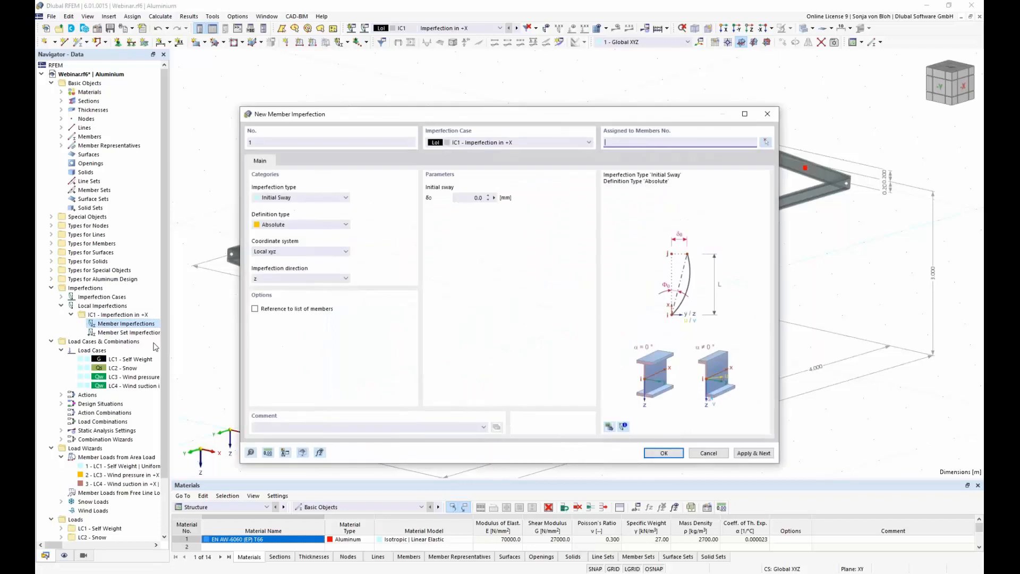
pyautogui.click(765, 143)
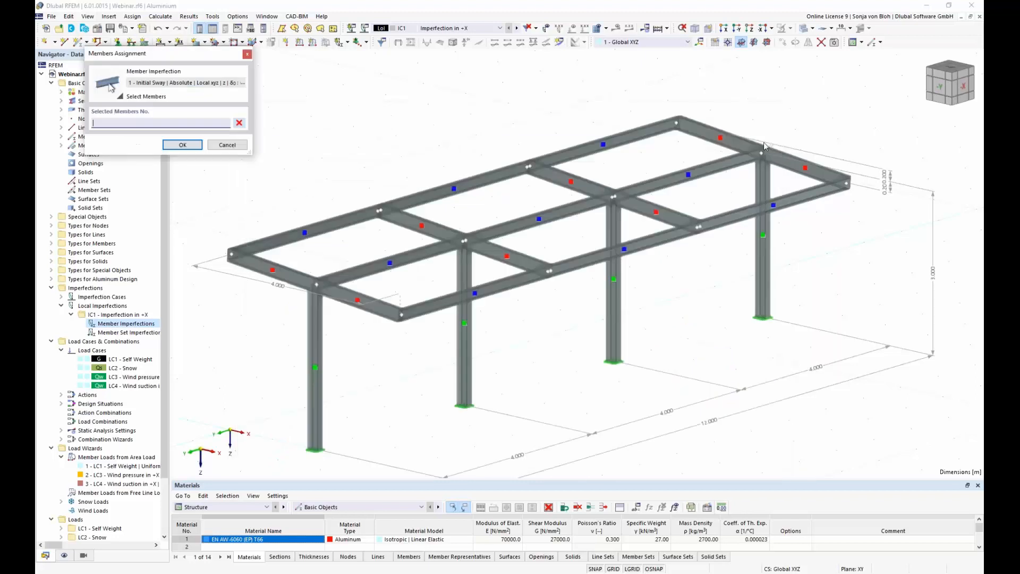
pyautogui.click(316, 396)
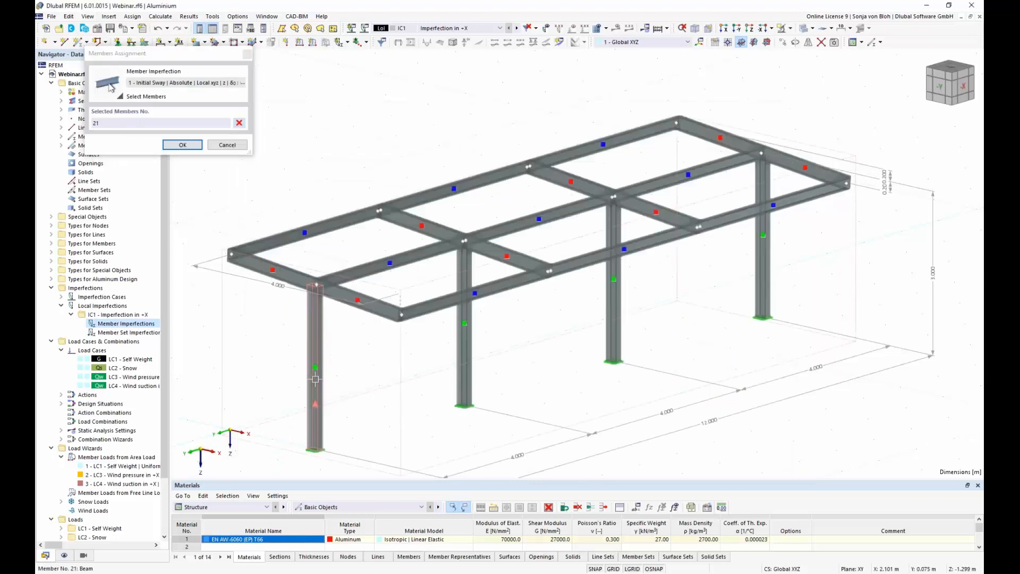
pyautogui.click(467, 346)
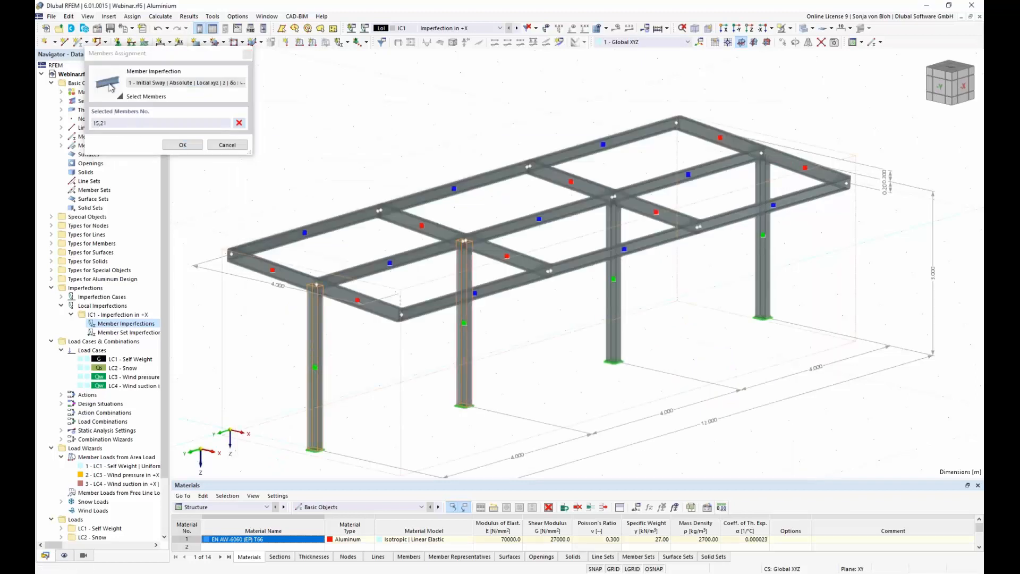
pyautogui.click(611, 324)
pyautogui.click(766, 252)
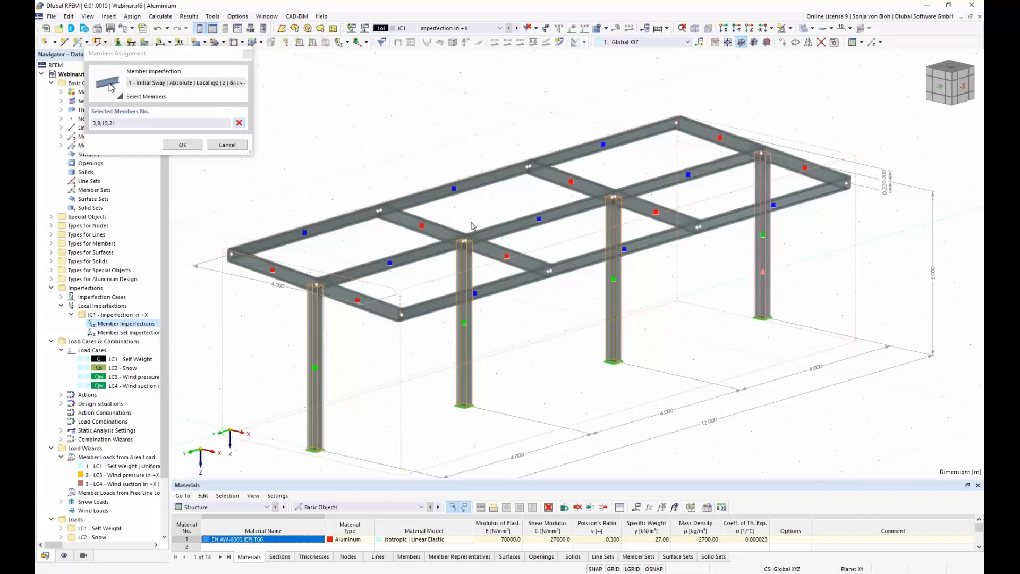
pyautogui.click(182, 145)
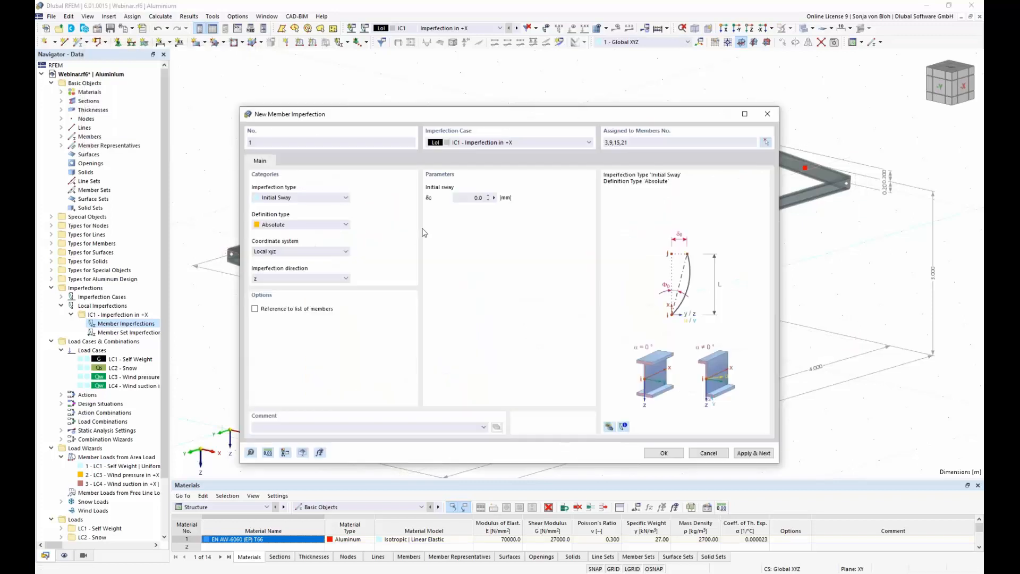
# Step: Keep Initial Sway as the imperfection type and set its definition type to EN 1992-1-1 & EN 1993-1-1
pyautogui.moveTo(452, 113); pyautogui.dragTo(527, 78)
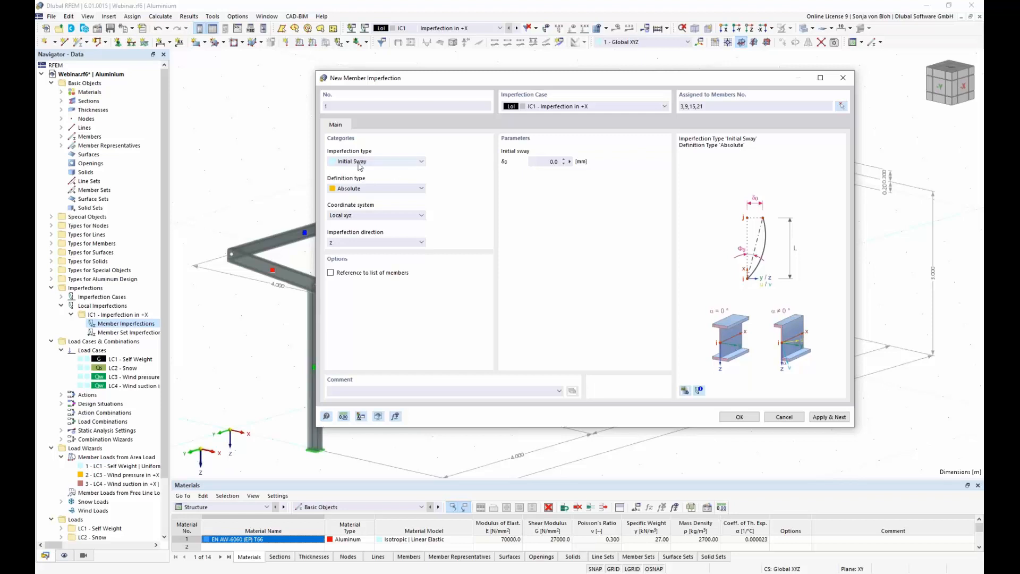
pyautogui.click(422, 162)
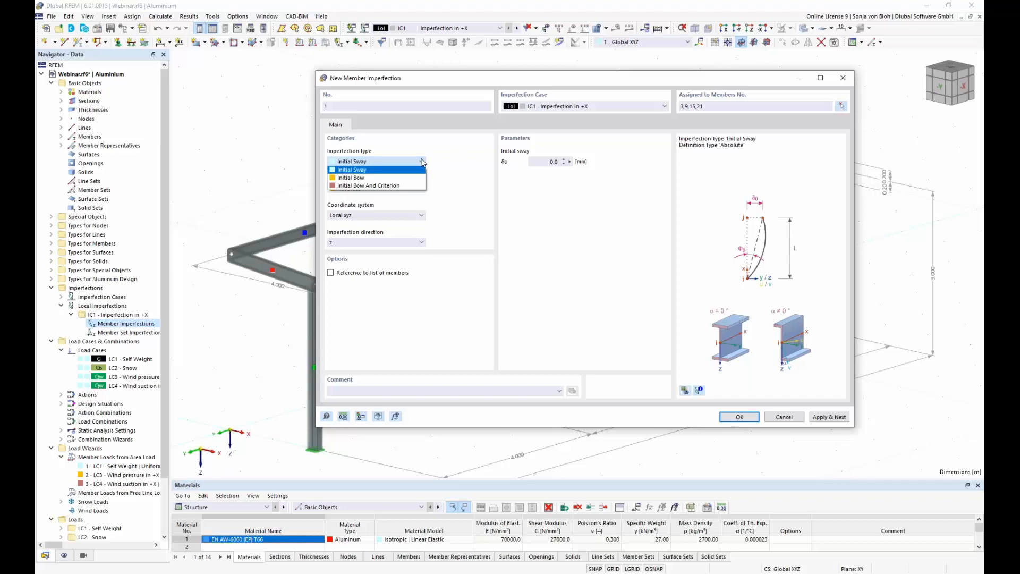
pyautogui.click(425, 145)
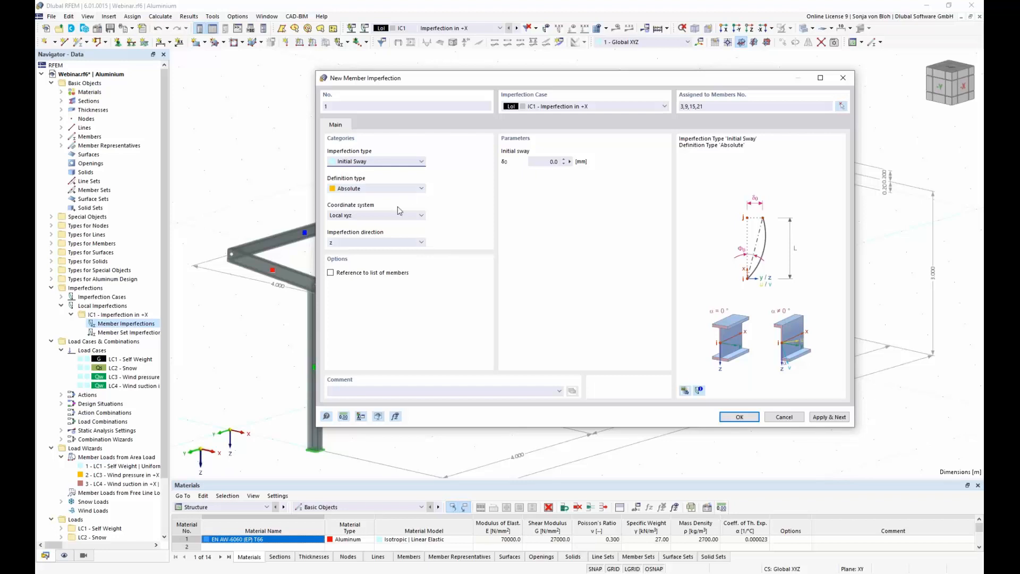
pyautogui.click(420, 189)
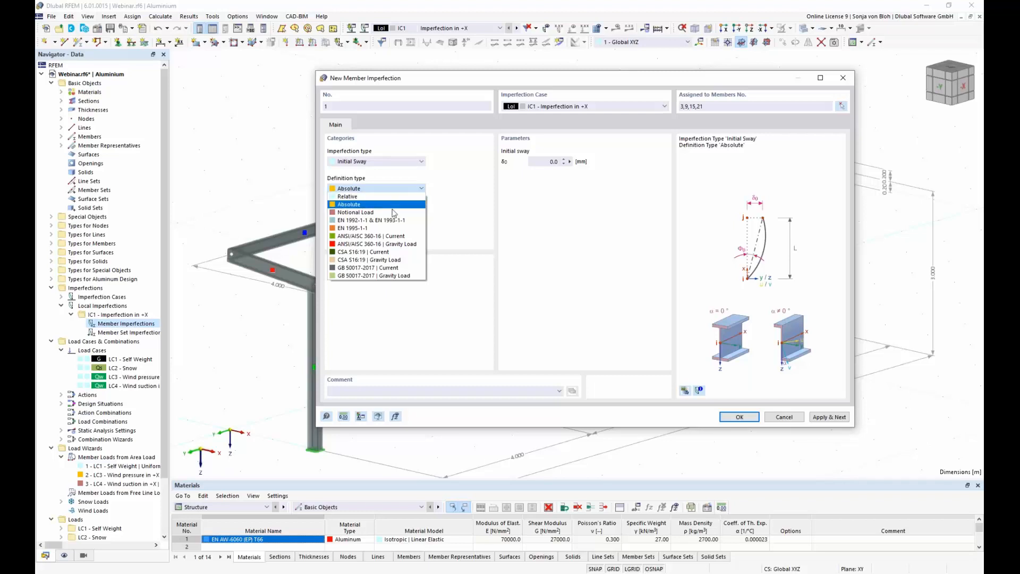
pyautogui.click(405, 221)
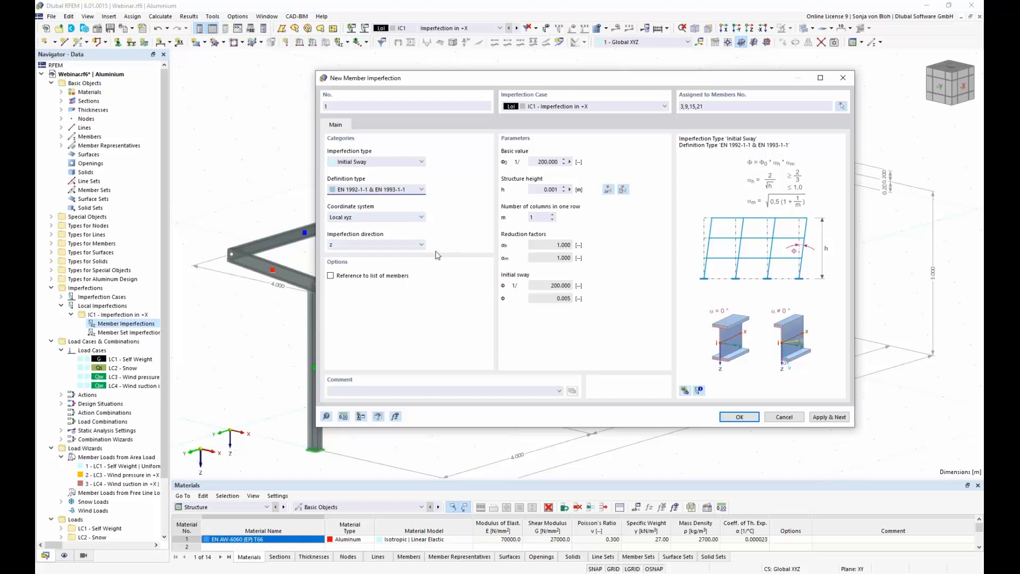
# Step: Show the imperfection in the dynamic model preview and examine the sway direction on the four columns
pyautogui.click(686, 390)
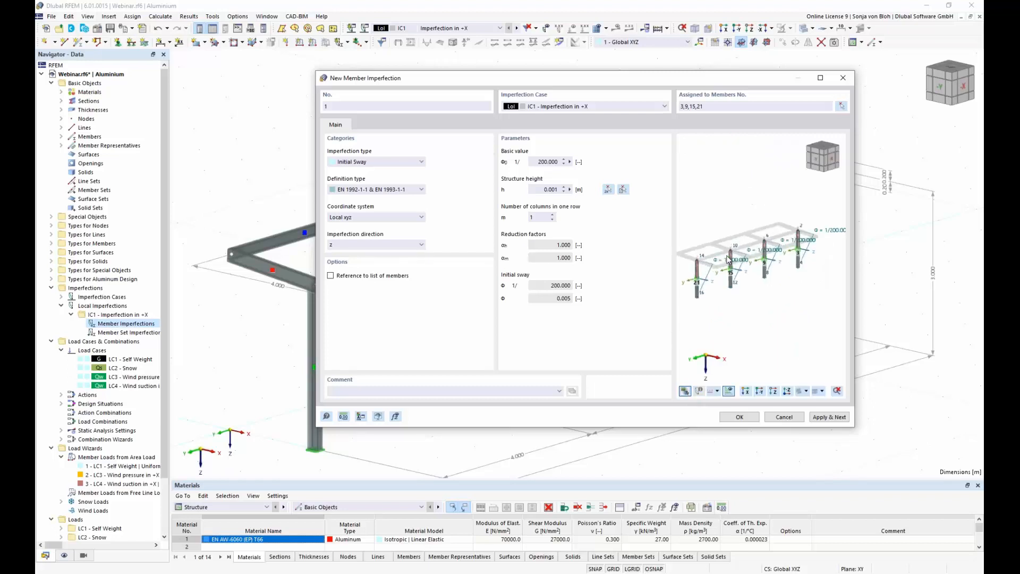
pyautogui.scroll(4, 728, 260)
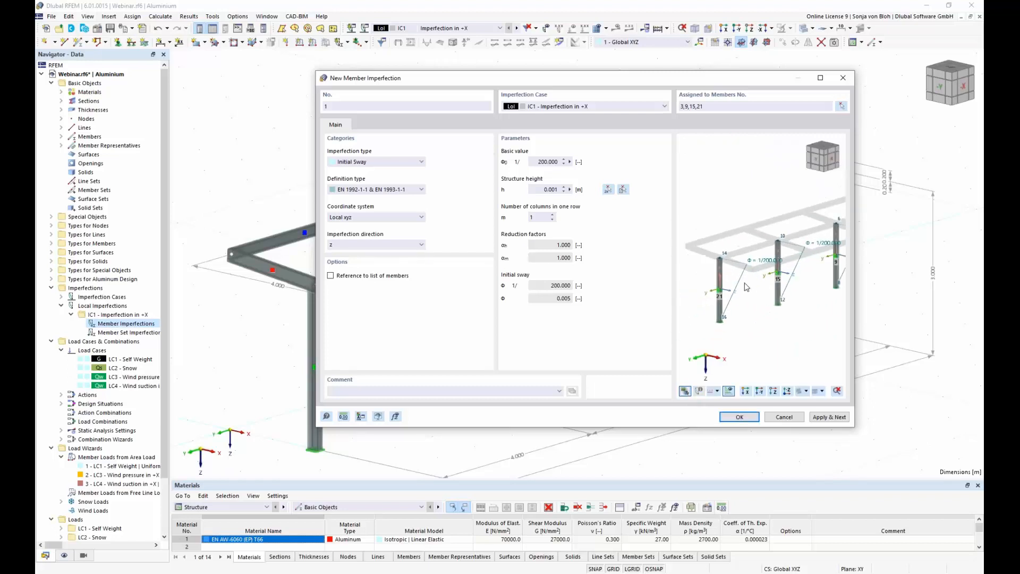
pyautogui.scroll(-3, 747, 287)
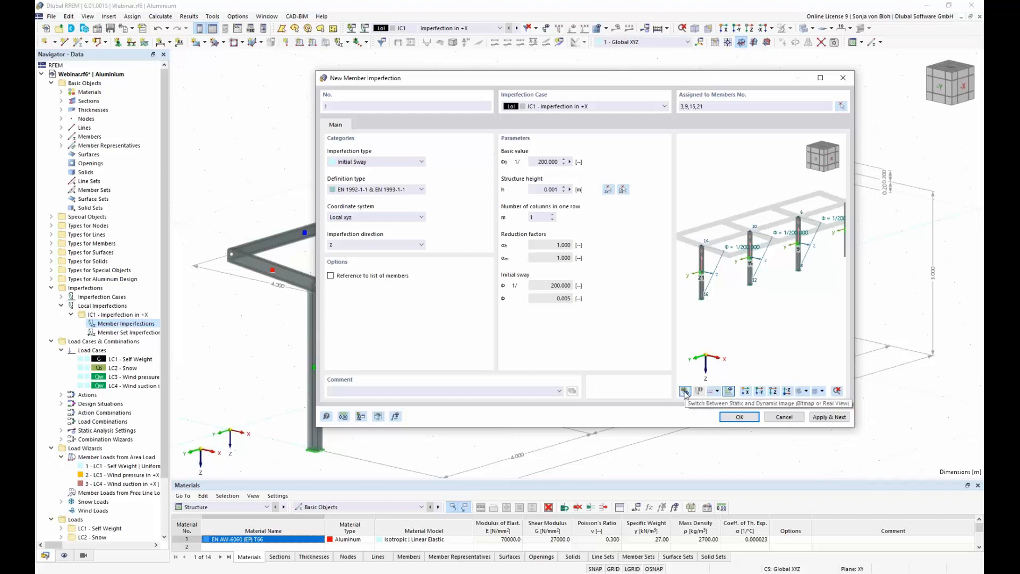
pyautogui.click(684, 392)
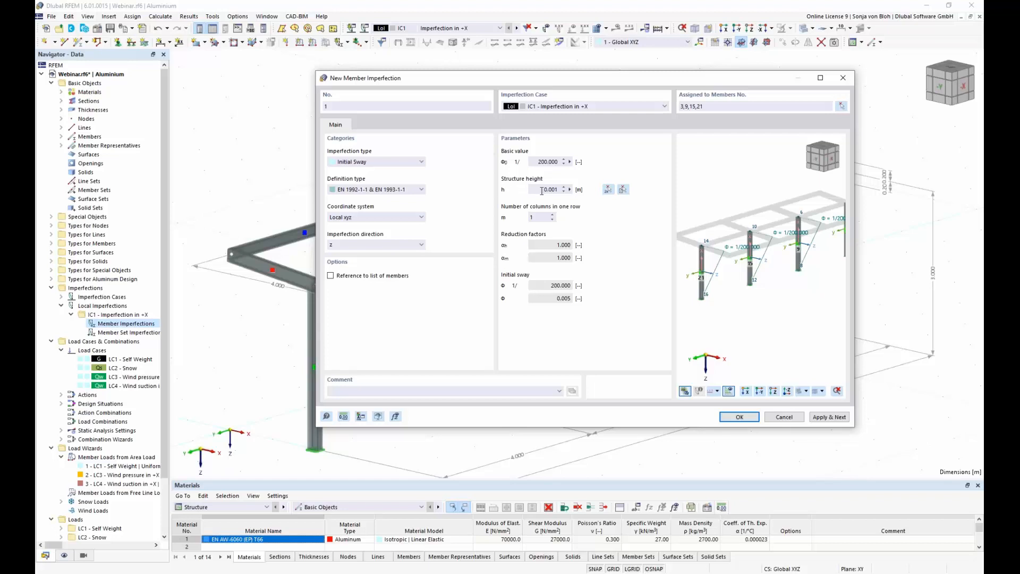
# Step: Set the structure height to 3.000 m by measuring a column from base to top, and show the saved imperfection on the model
pyautogui.rightClick(573, 187)
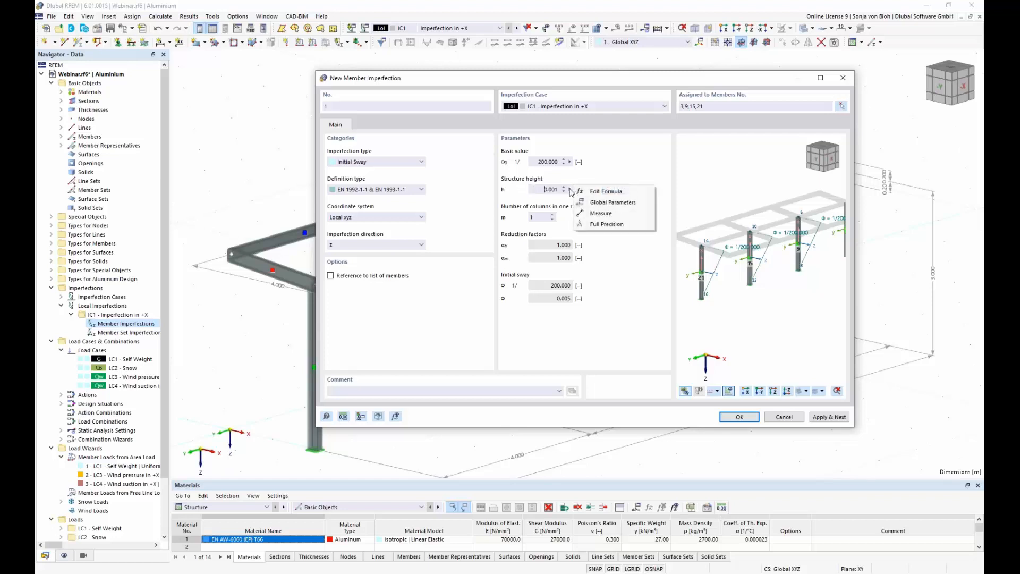
pyautogui.click(606, 217)
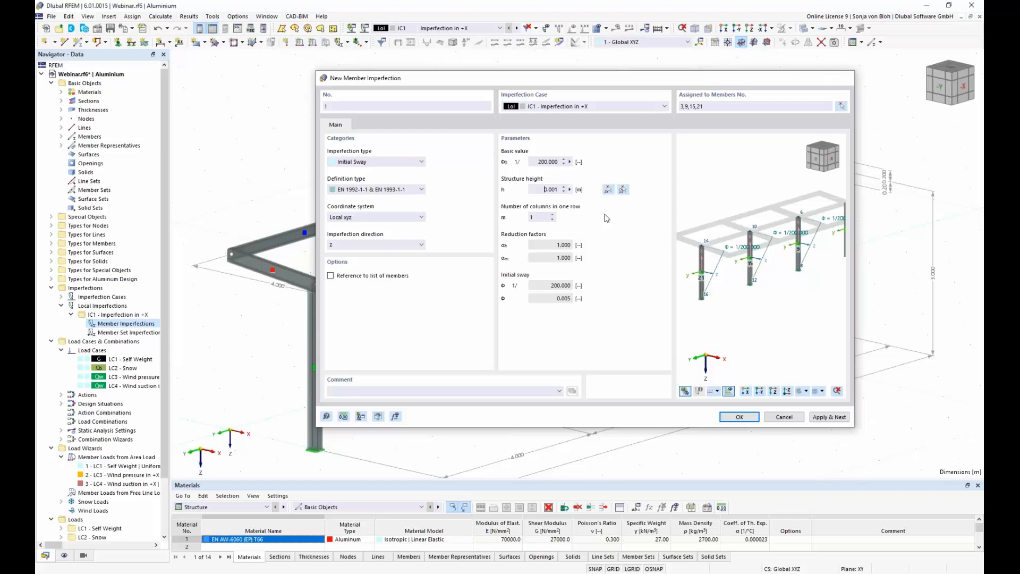
pyautogui.click(315, 448)
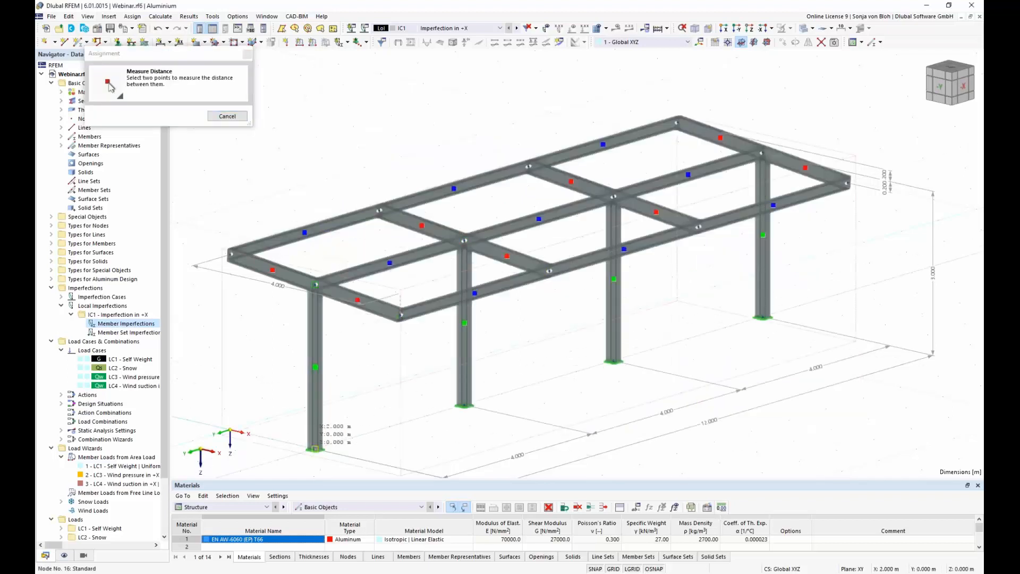
pyautogui.click(315, 284)
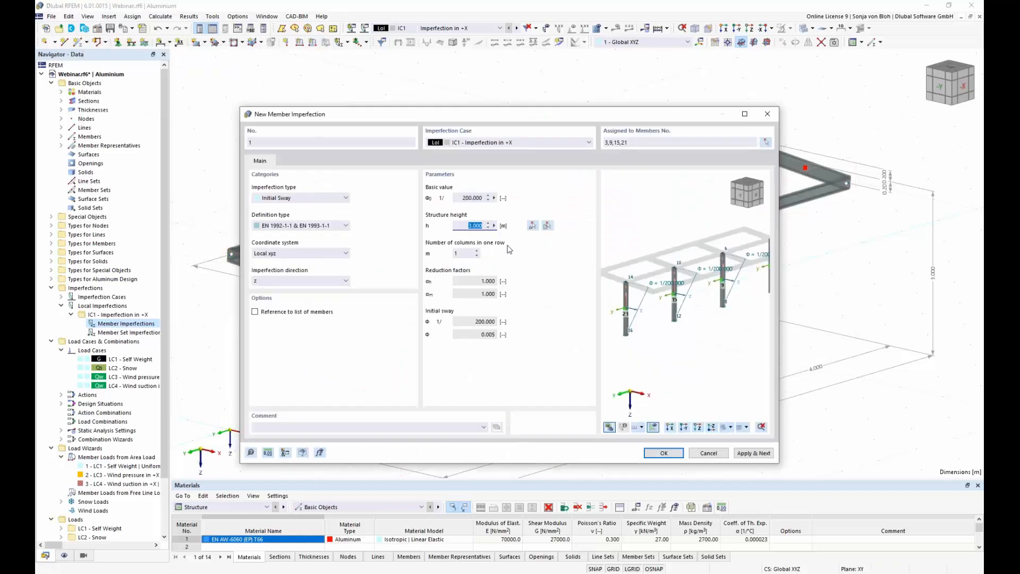
pyautogui.moveTo(476, 120); pyautogui.dragTo(531, 73)
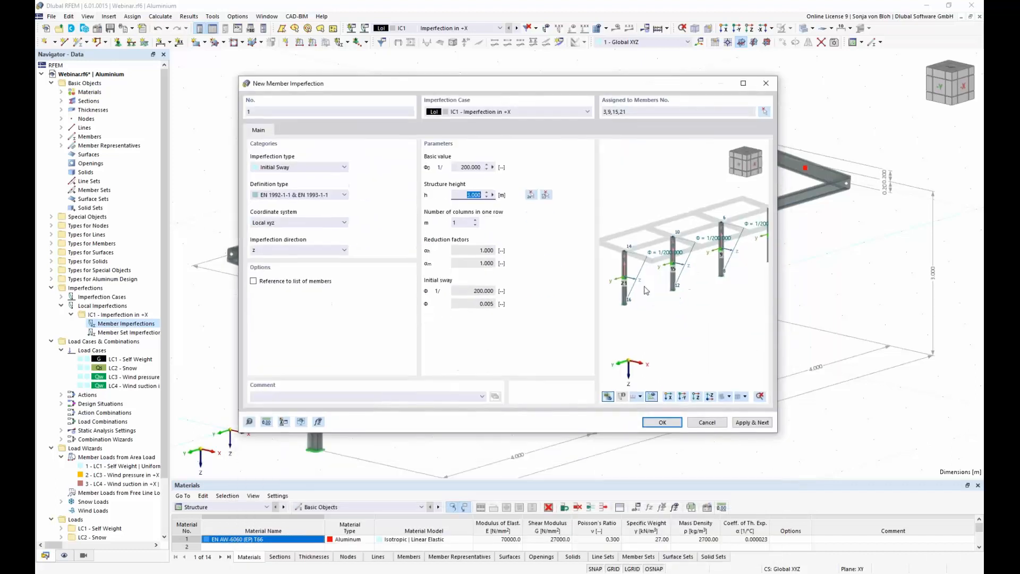
pyautogui.click(661, 421)
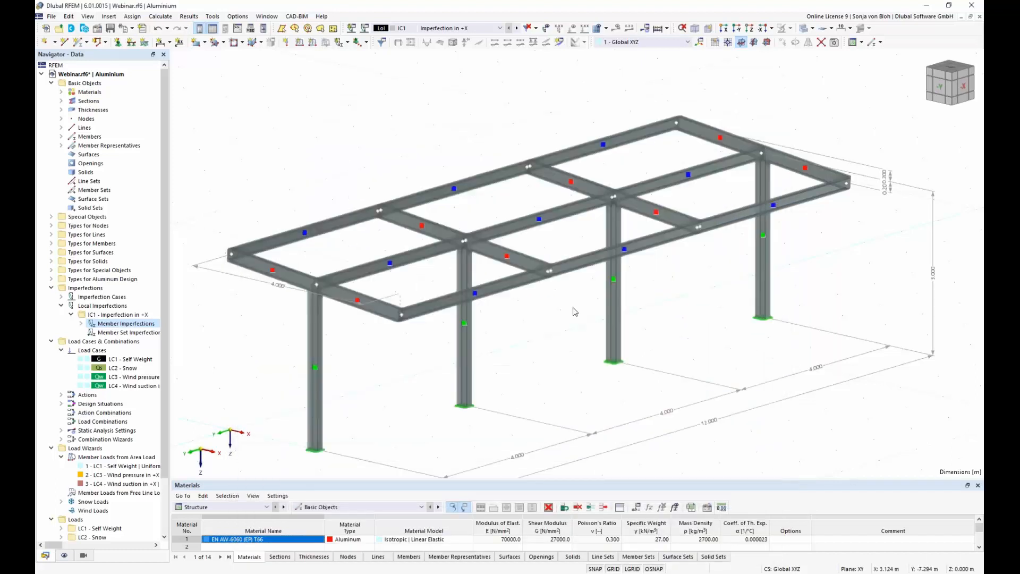
pyautogui.click(546, 28)
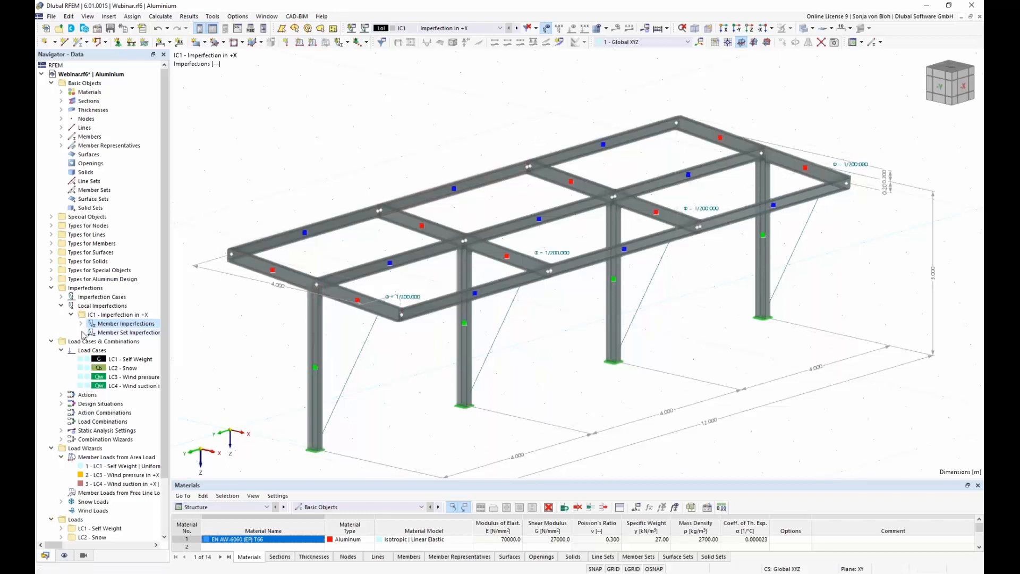
# Step: Copy imperfection case IC1 to a new case IC2 and name it "Imperfection in -X"
pyautogui.click(62, 297)
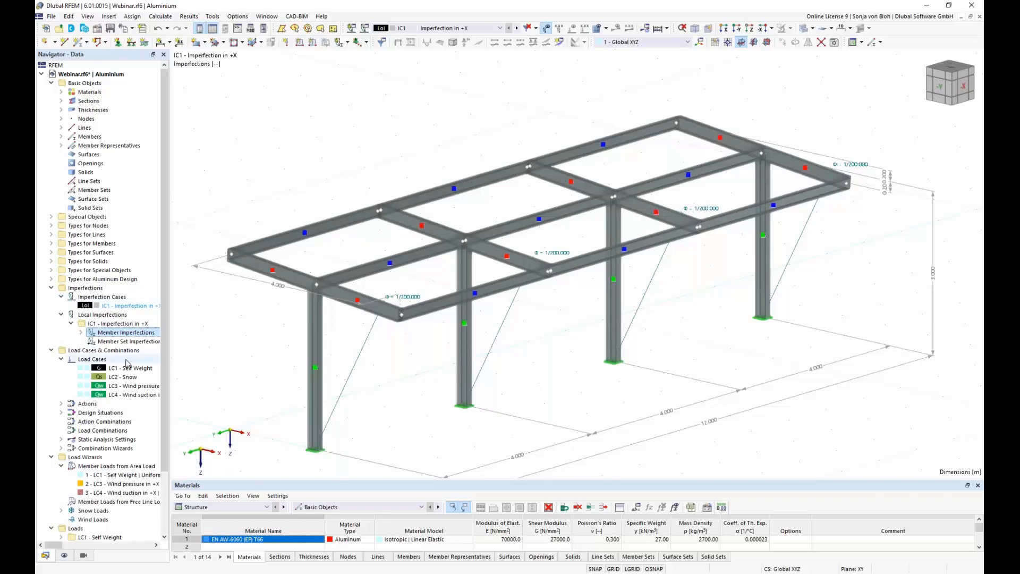
pyautogui.doubleClick(127, 305)
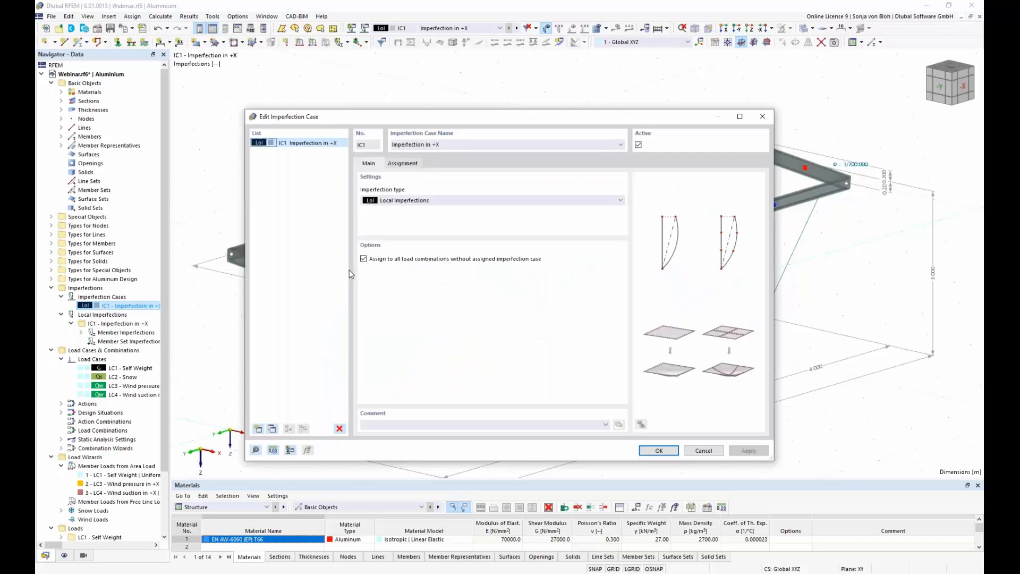
pyautogui.click(272, 428)
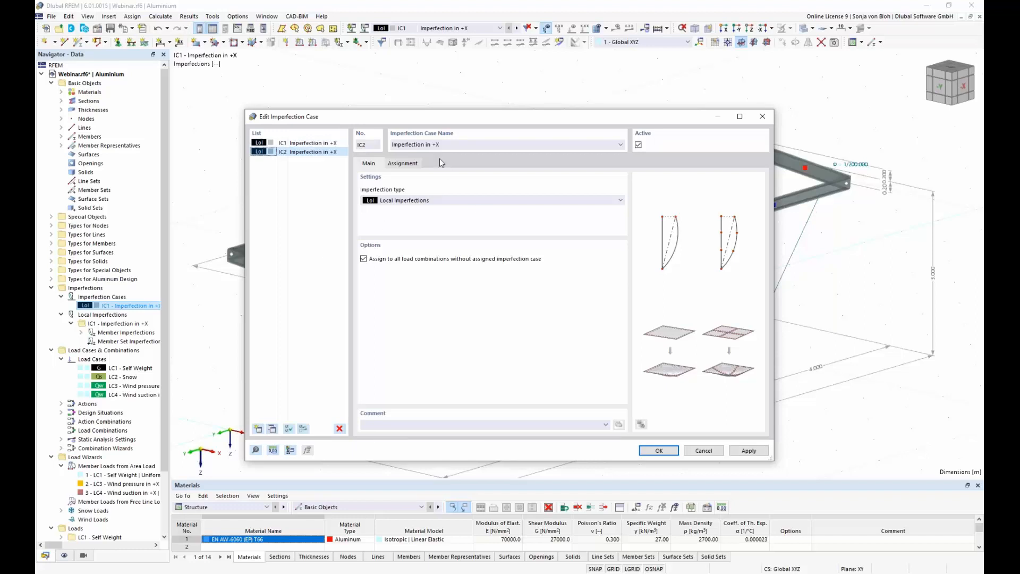
pyautogui.click(438, 144)
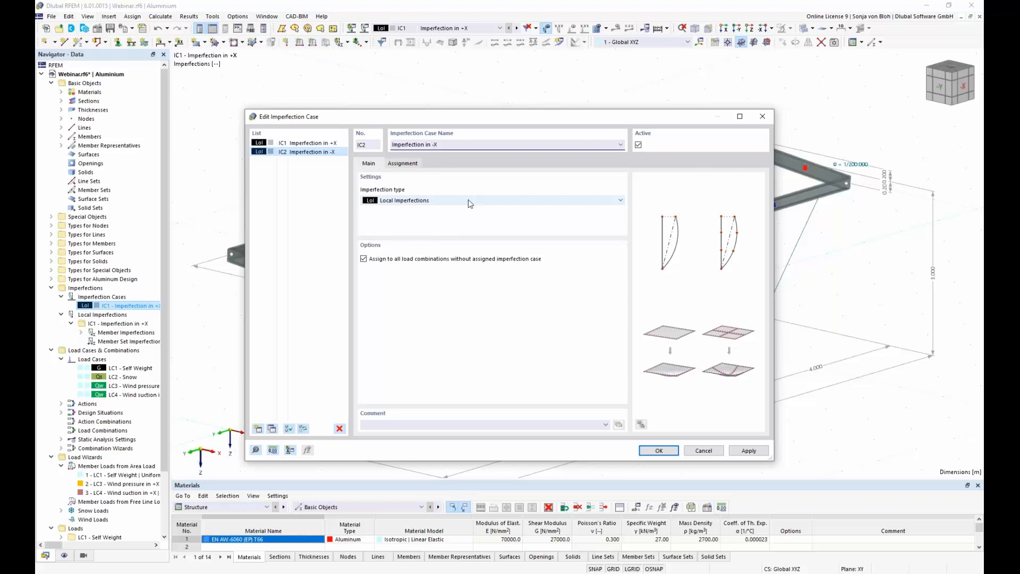
pyautogui.click(653, 452)
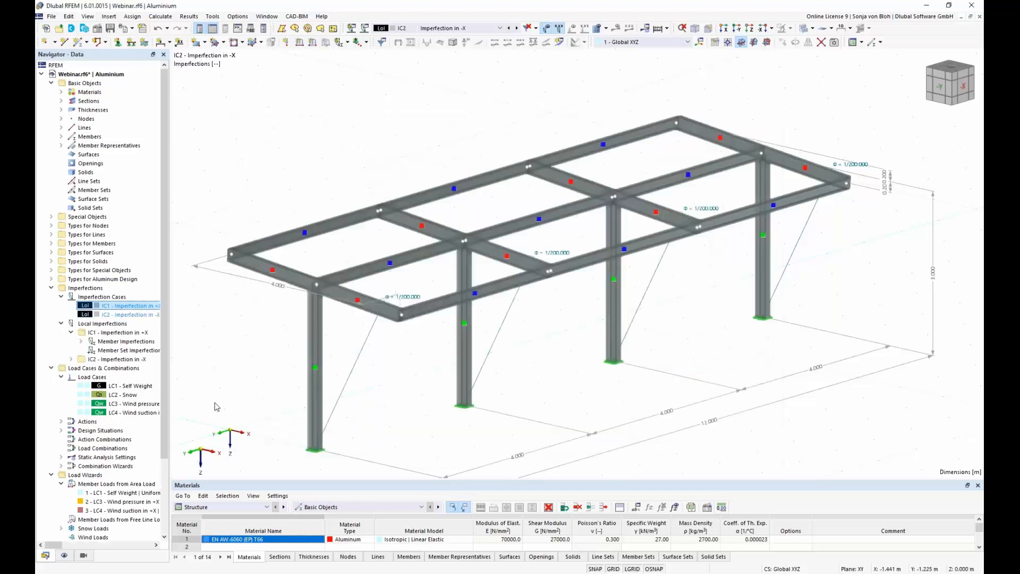
# Step: Set the imperfection direction of the initial sway member imperfection in IC2 to -z and save it
pyautogui.click(71, 359)
pyautogui.click(81, 368)
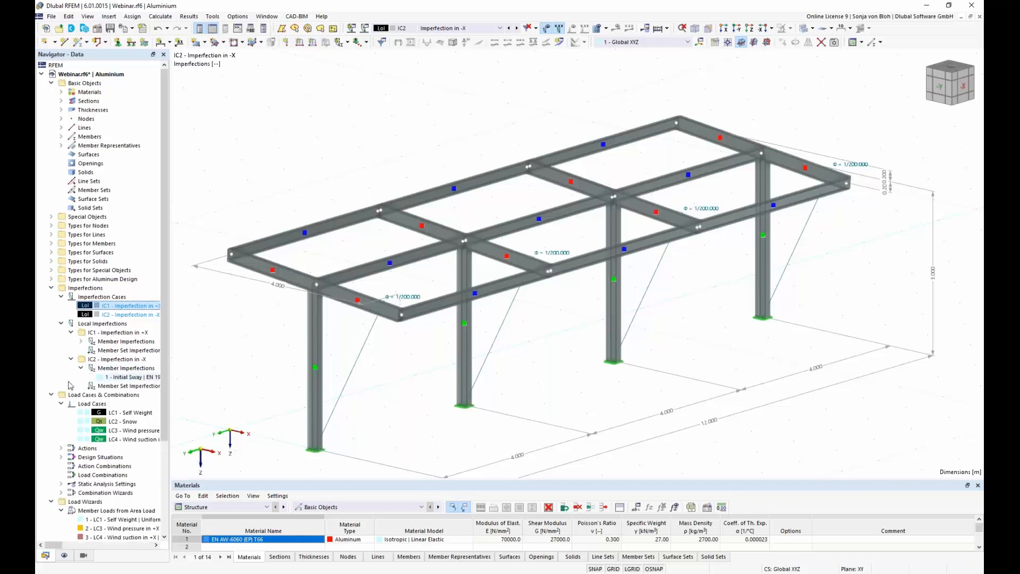
pyautogui.doubleClick(124, 377)
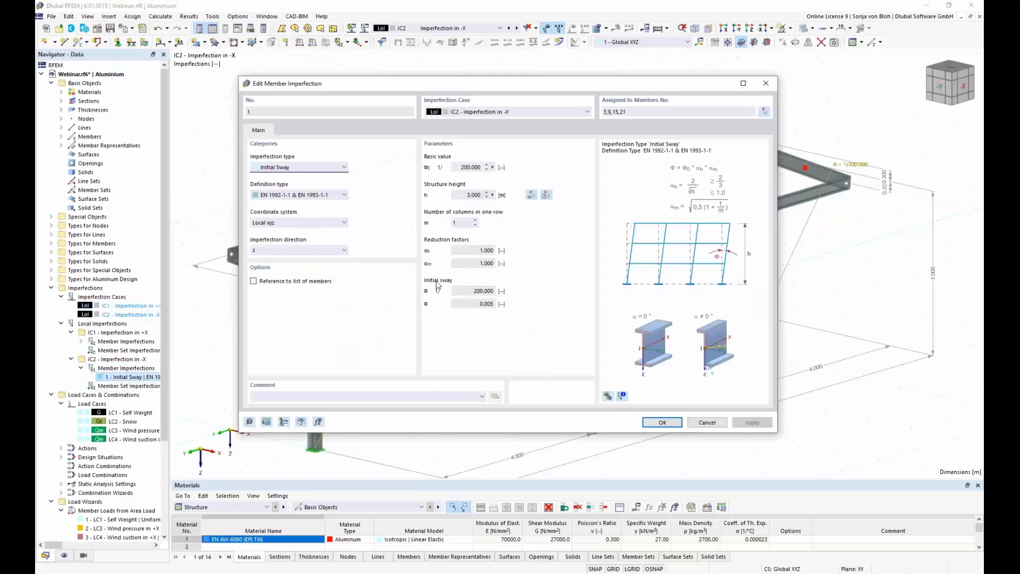
pyautogui.click(345, 250)
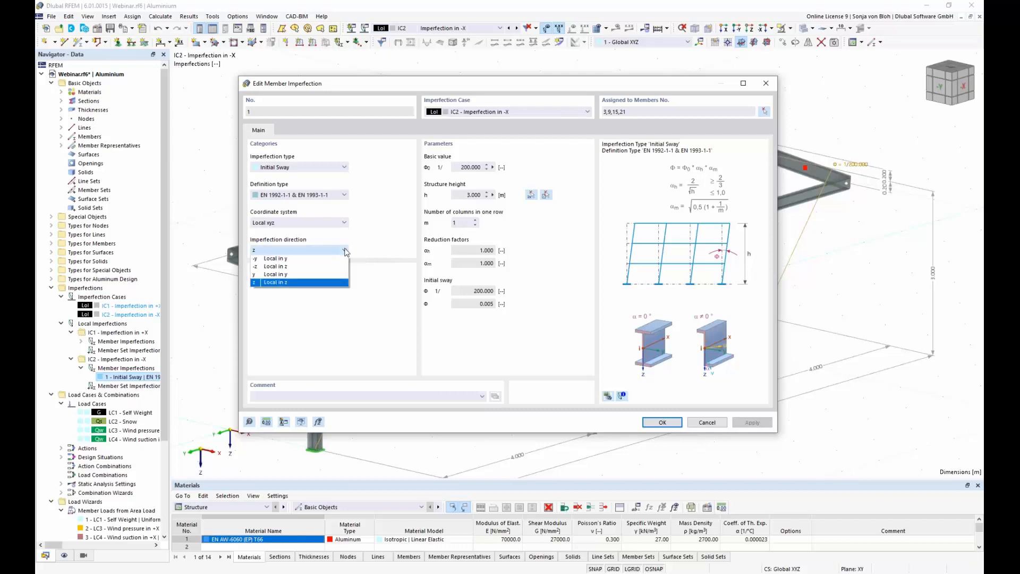
pyautogui.click(314, 267)
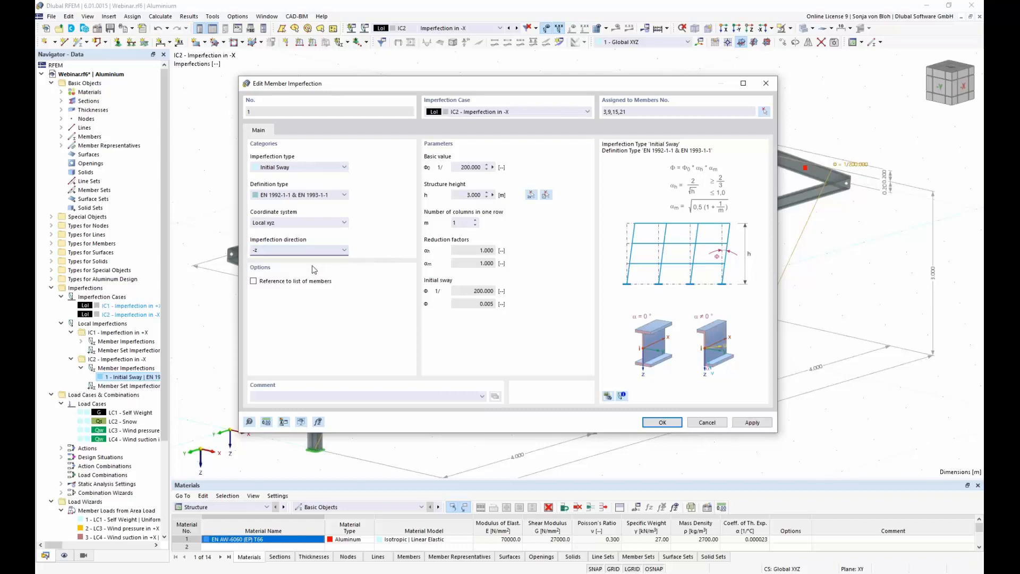
pyautogui.click(662, 422)
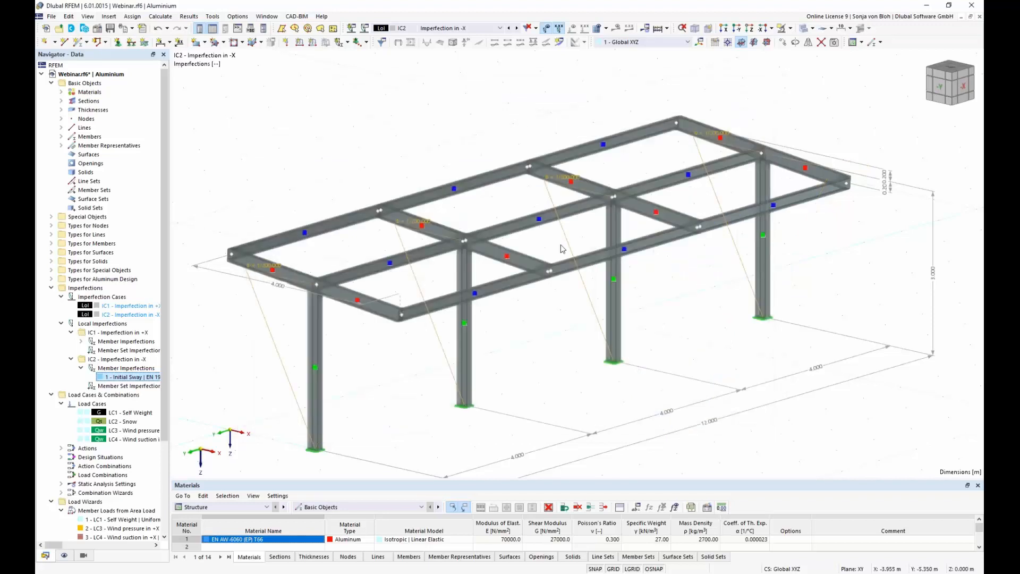
# Step: Copy imperfection case IC1 to a new case IC3 and name it "Imperfection in +Y"
pyautogui.doubleClick(123, 314)
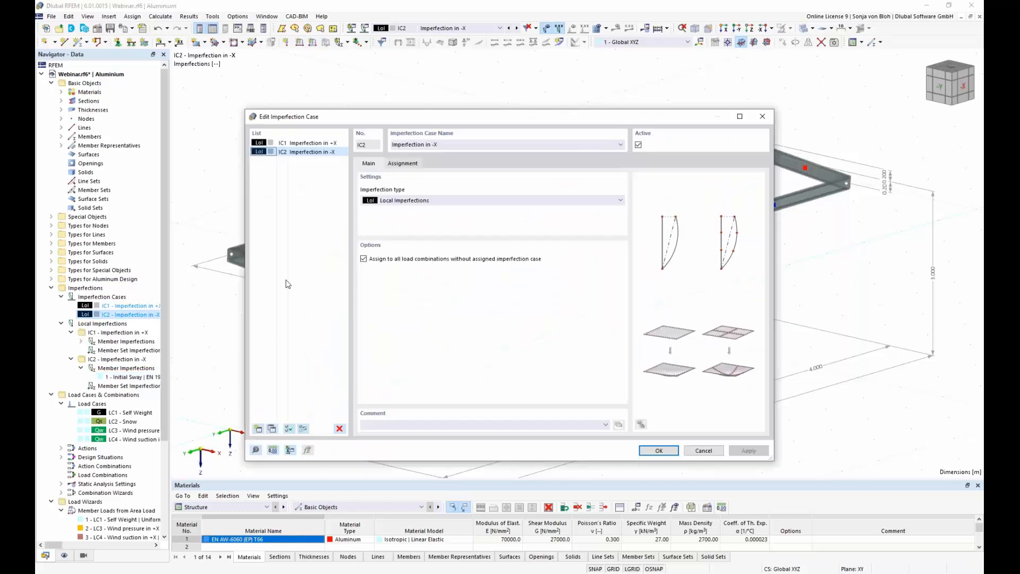
pyautogui.click(318, 143)
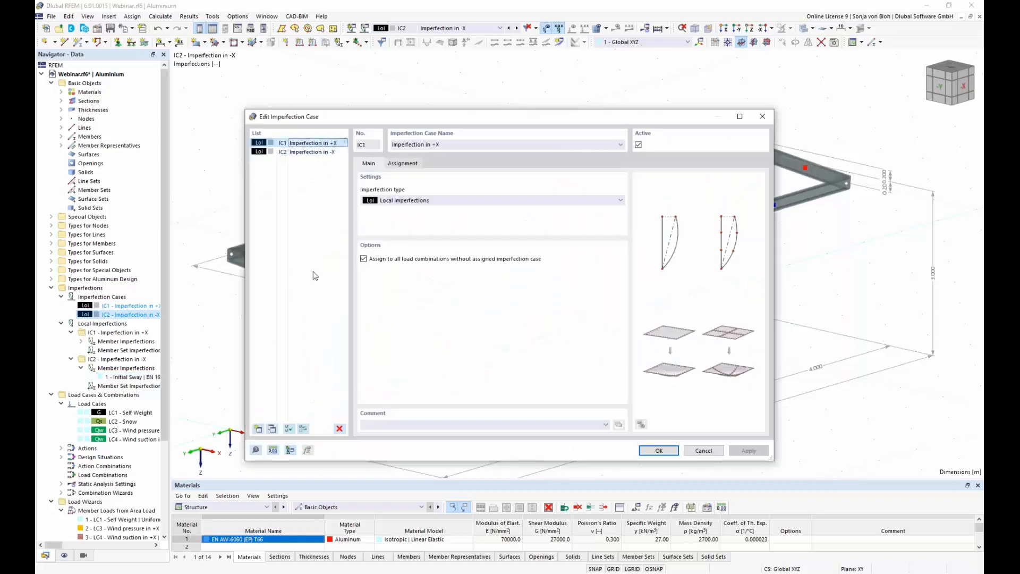
pyautogui.click(272, 428)
pyautogui.click(444, 144)
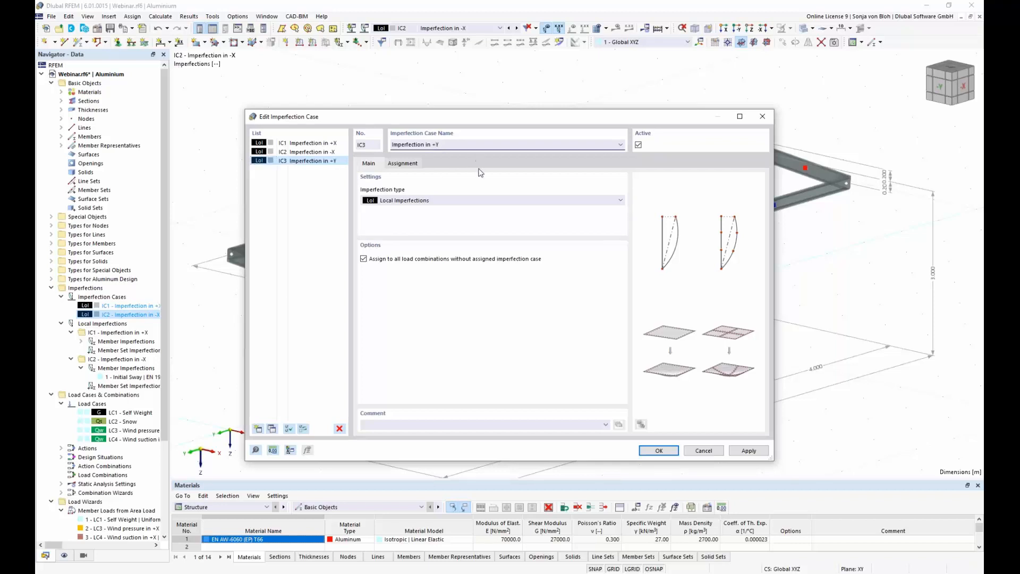
pyautogui.click(656, 451)
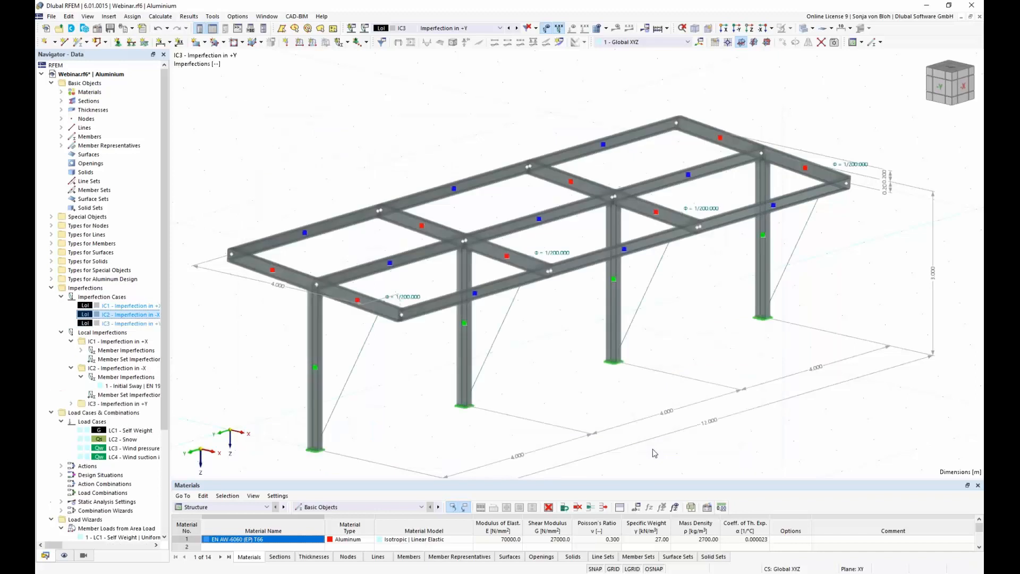
# Step: Set the IC3 member imperfection to direction y with 4 columns in one row and save it
pyautogui.click(71, 403)
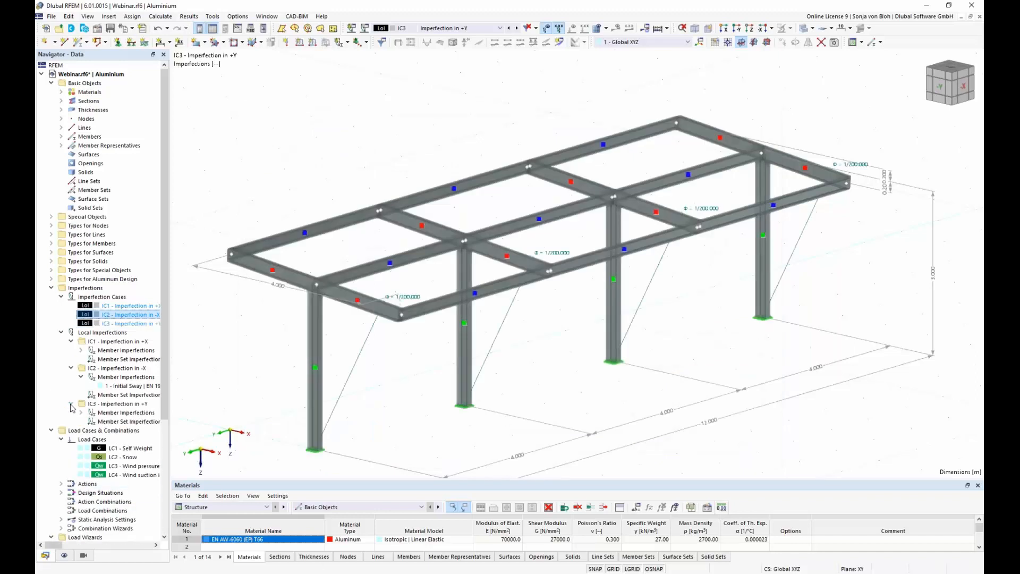
pyautogui.click(82, 413)
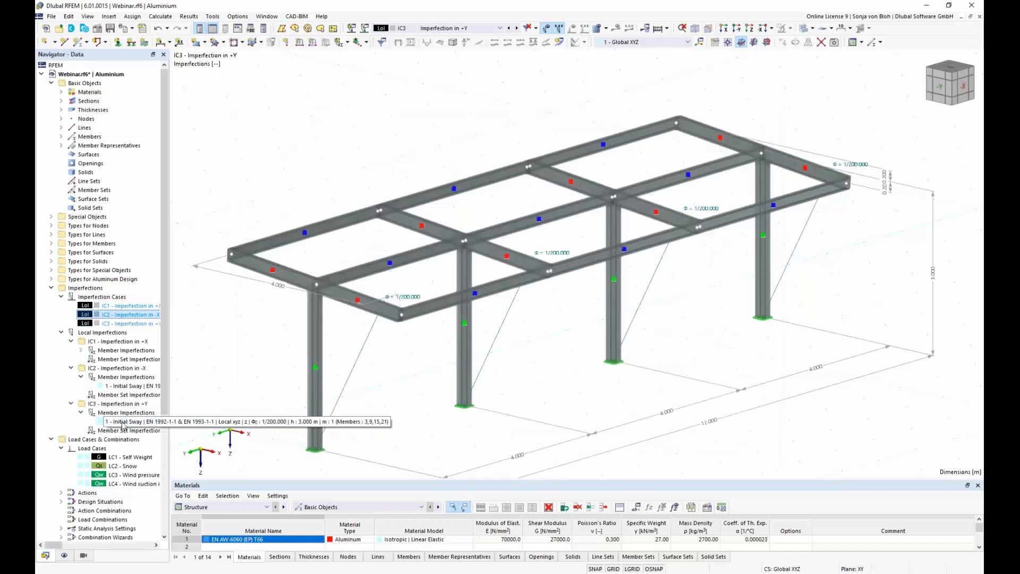
pyautogui.doubleClick(128, 421)
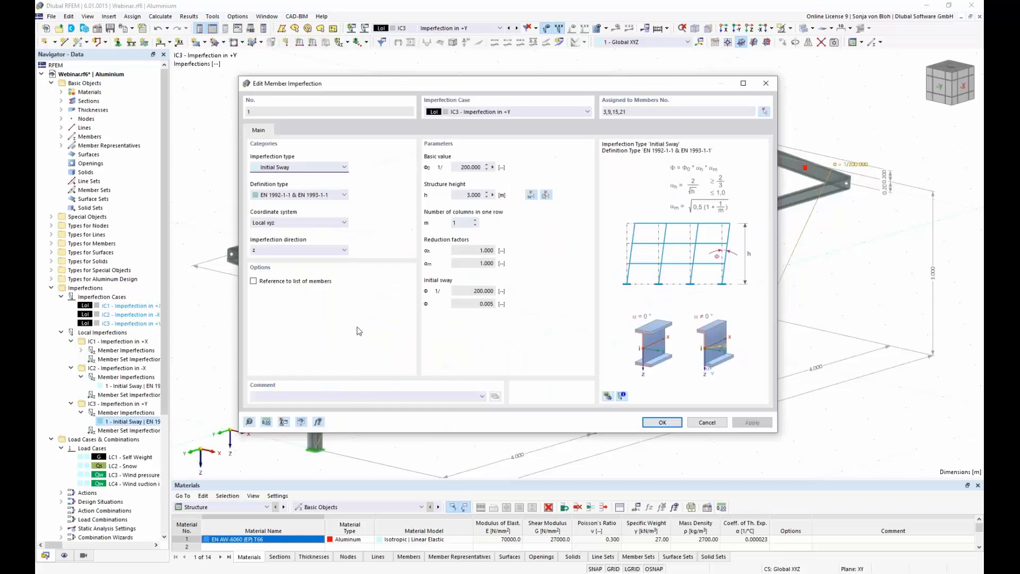
pyautogui.click(335, 250)
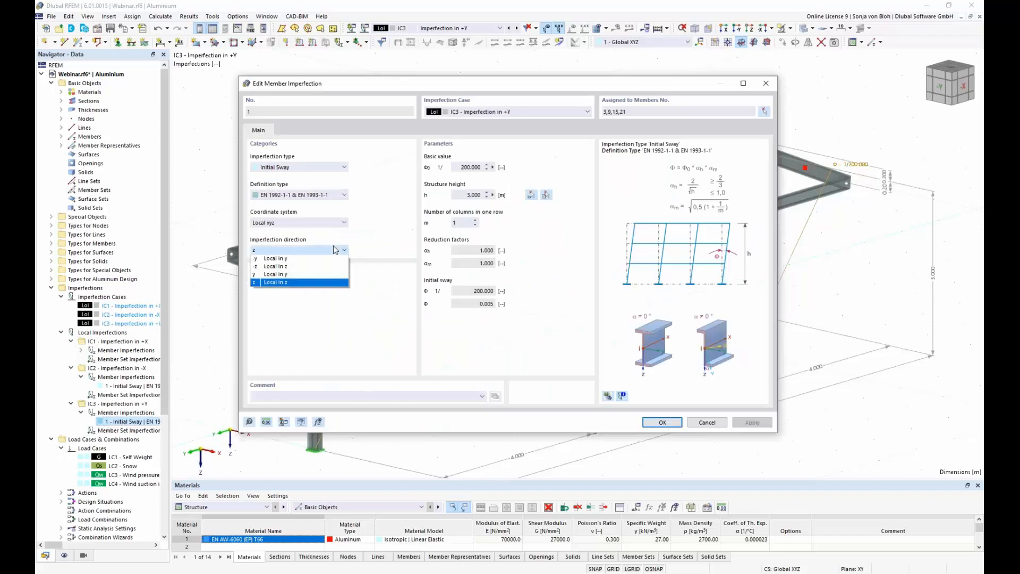
pyautogui.click(282, 274)
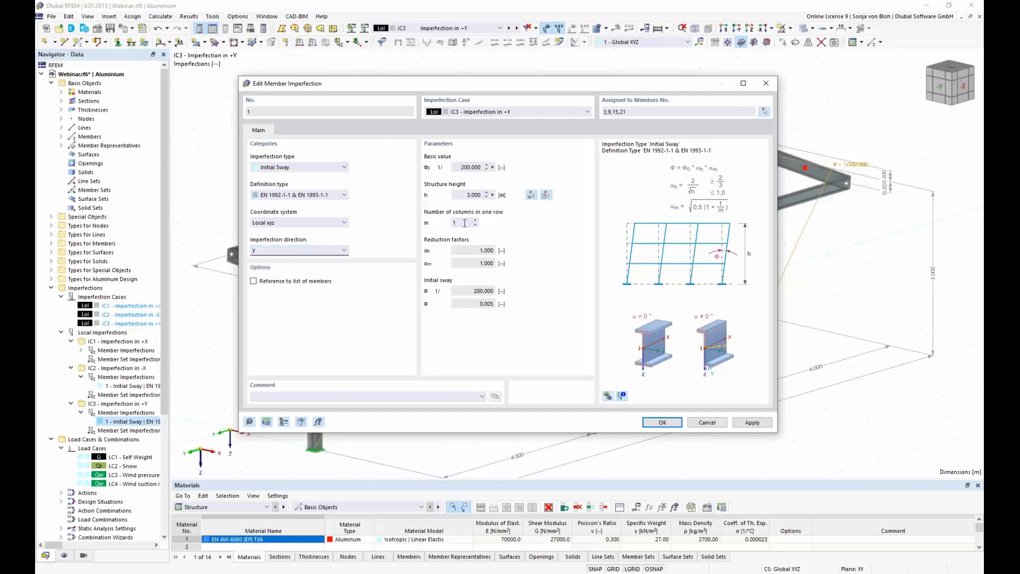
pyautogui.moveTo(486, 86); pyautogui.dragTo(502, 466)
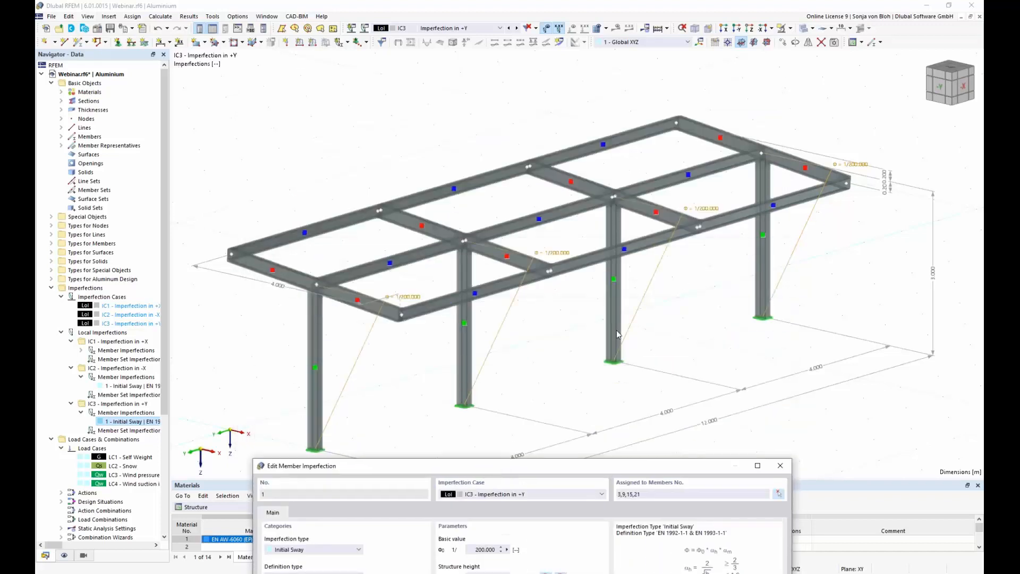
pyautogui.moveTo(470, 465); pyautogui.dragTo(445, 139)
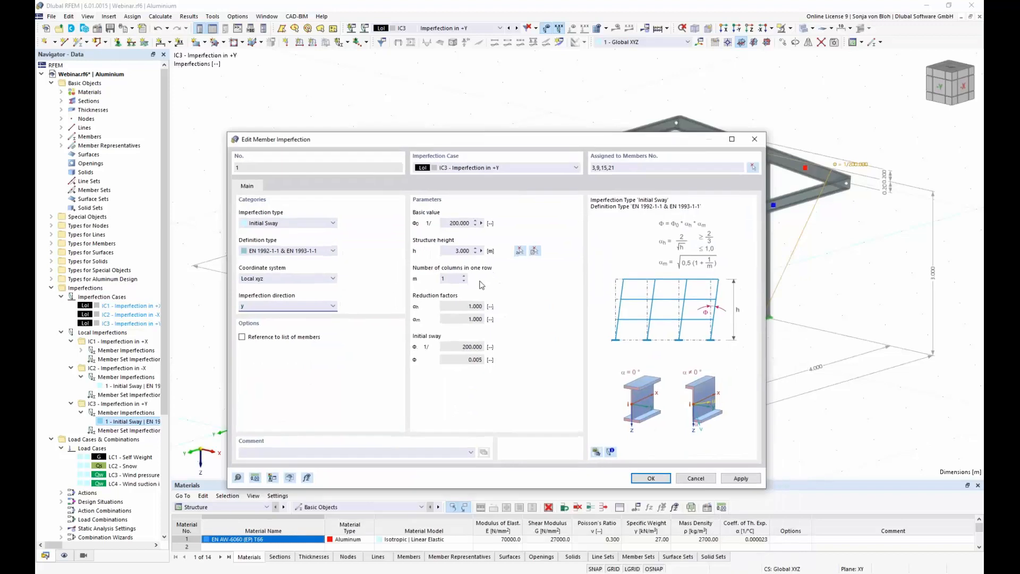
pyautogui.click(452, 279)
pyautogui.click(661, 477)
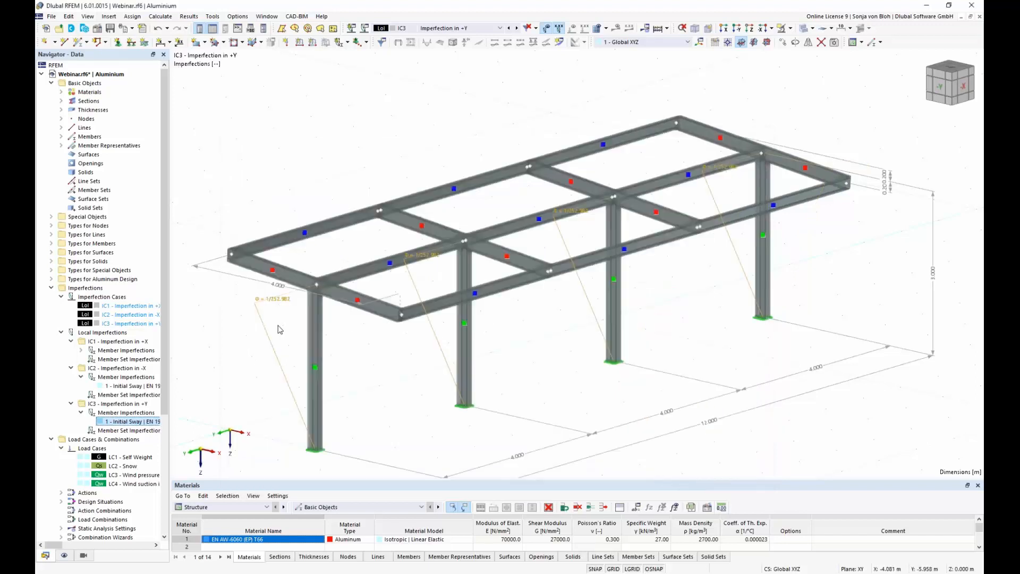
# Step: Copy imperfection case IC3 to a new case IC4 and name it "Imperfection in -Y"
pyautogui.doubleClick(104, 323)
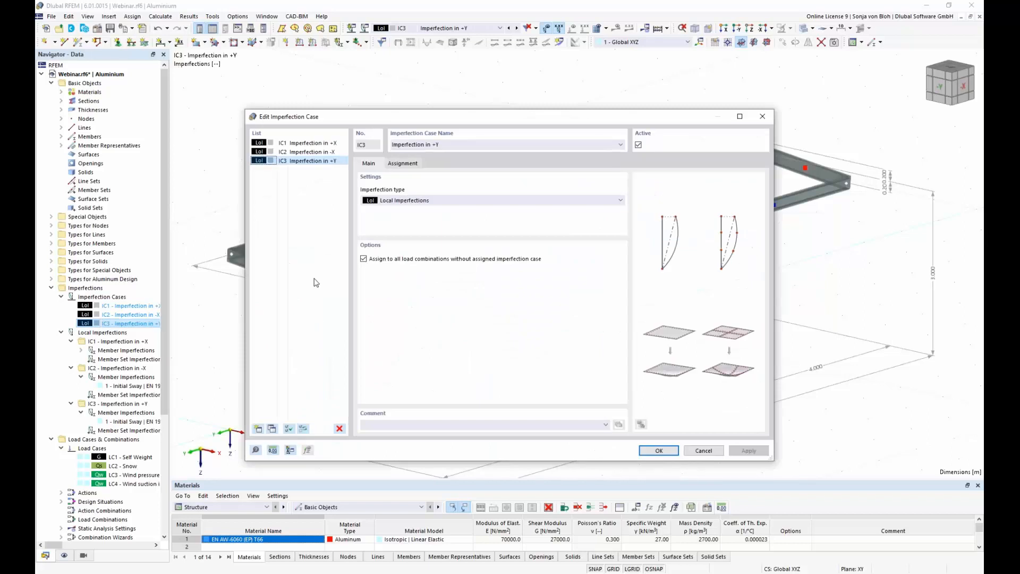
pyautogui.click(272, 429)
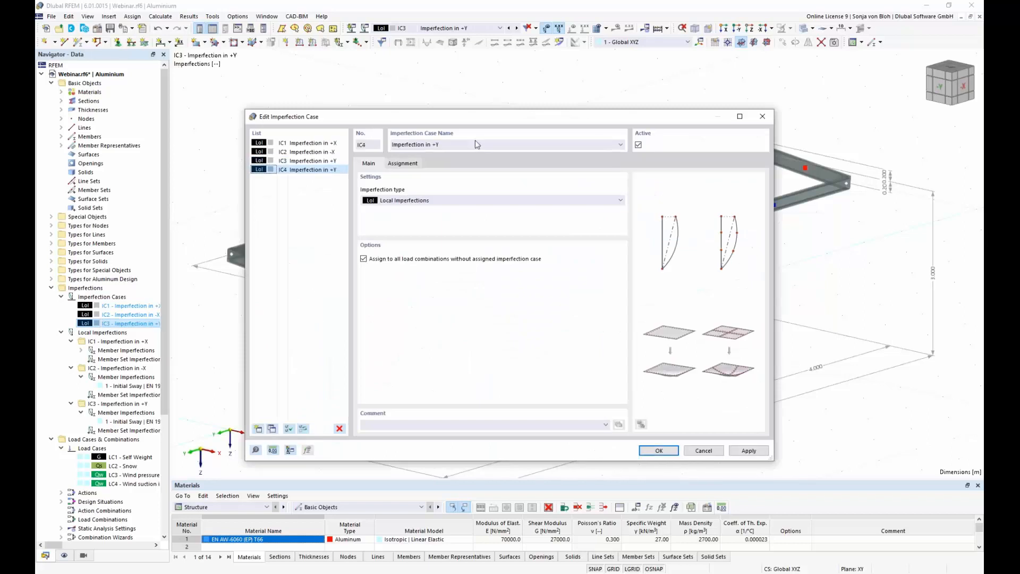
pyautogui.click(435, 145)
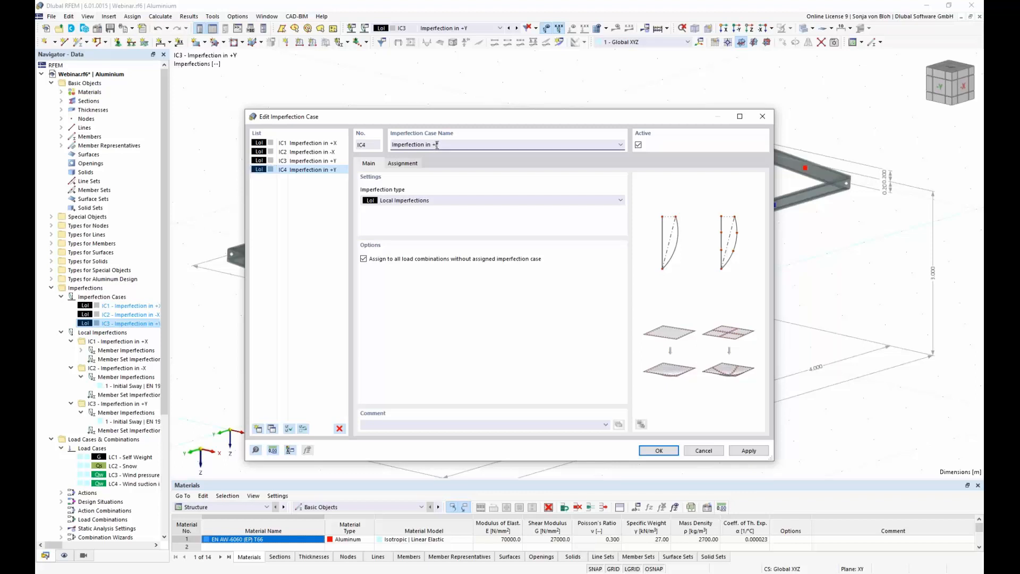
pyautogui.press('BackSpace')
pyautogui.write('-')
pyautogui.click(664, 451)
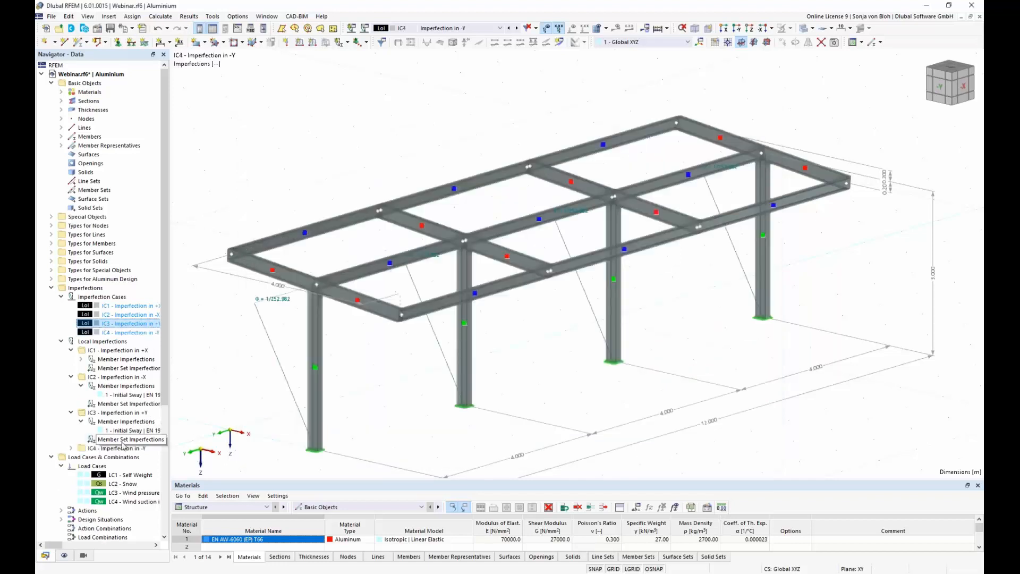
# Step: Set the imperfection direction of the initial sway member imperfection in IC4 to -y and save it
pyautogui.click(71, 449)
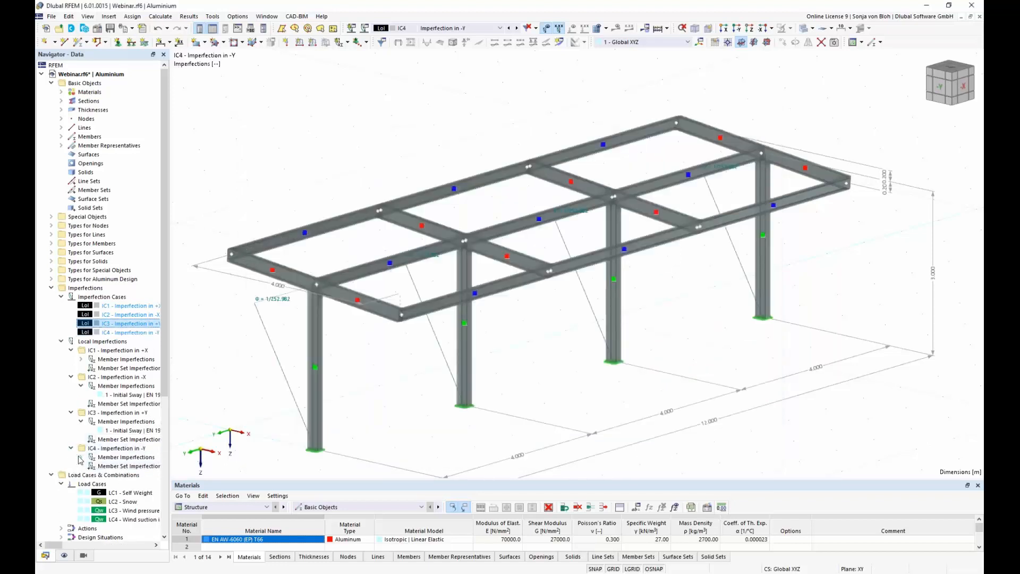
pyautogui.click(81, 457)
pyautogui.doubleClick(130, 466)
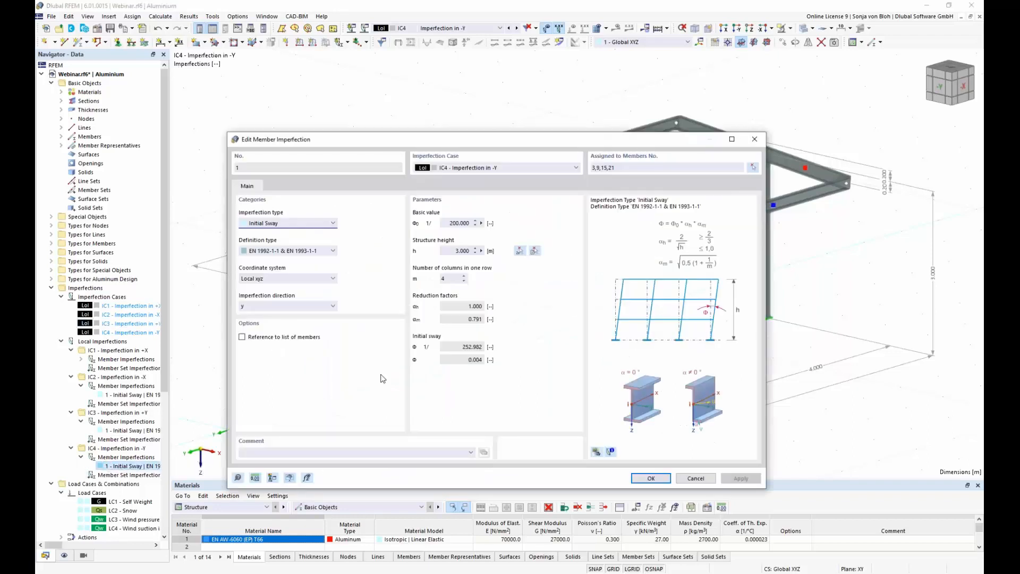
pyautogui.click(324, 307)
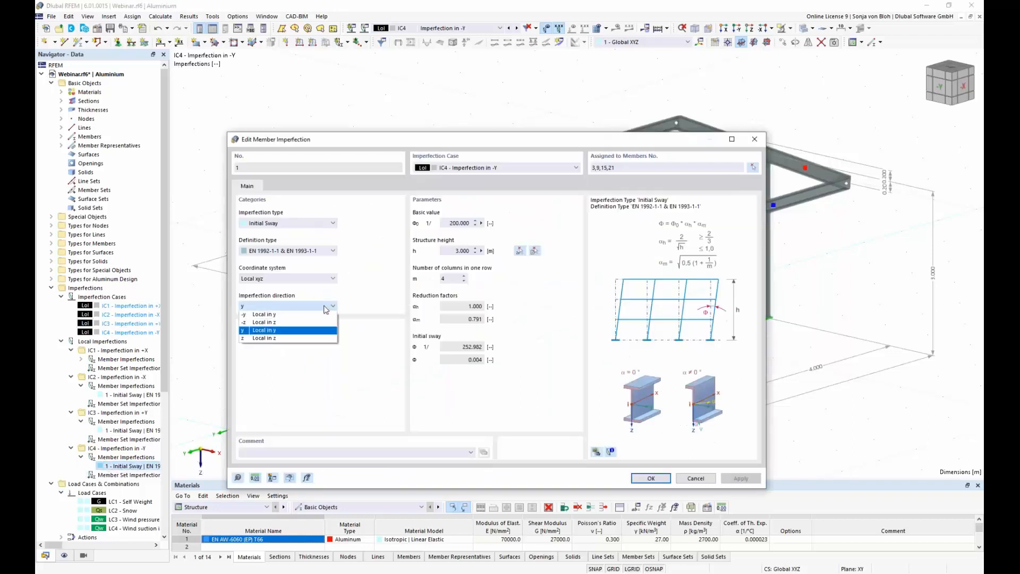
pyautogui.click(287, 315)
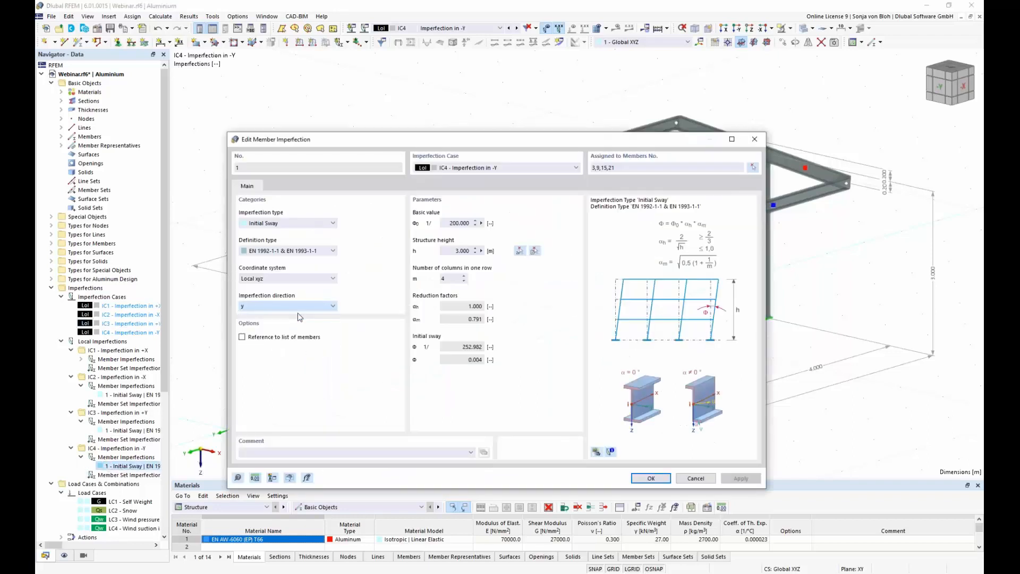
pyautogui.click(651, 478)
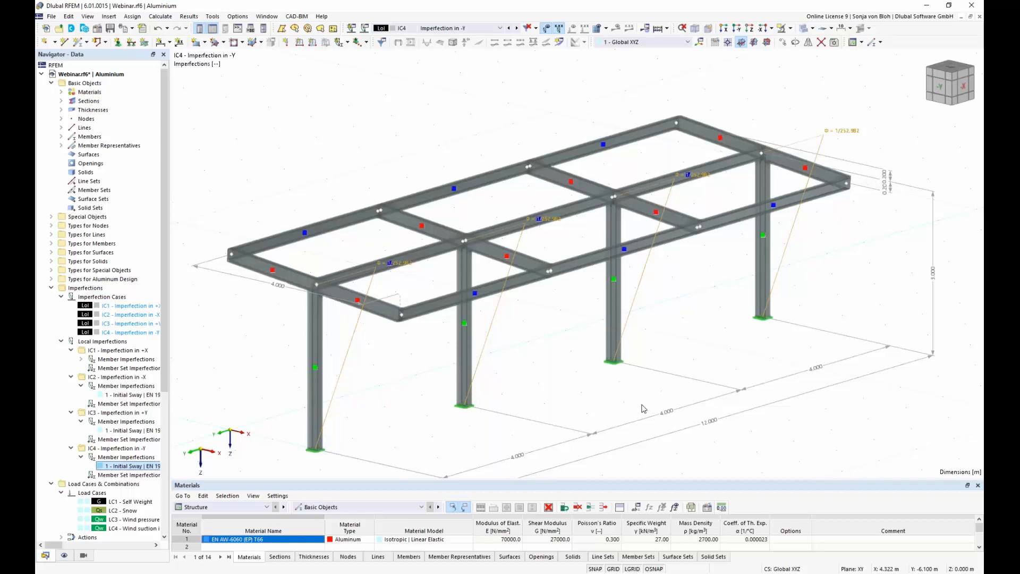
# Step: Enable generating the same load combinations without imperfection case in combination wizard 1 (SA2 - Second-order) and save it
pyautogui.click(51, 288)
pyautogui.click(51, 297)
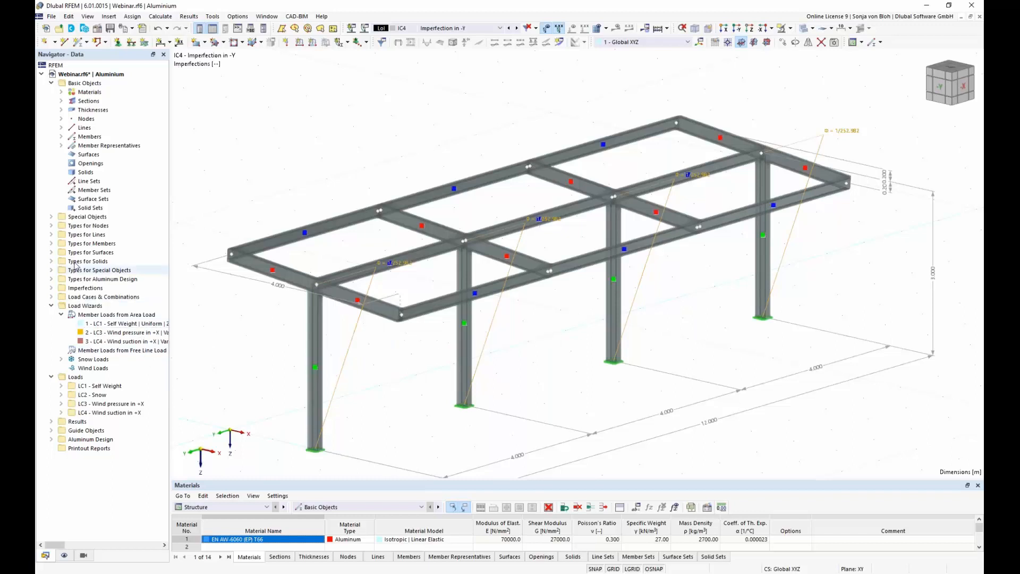
pyautogui.click(51, 297)
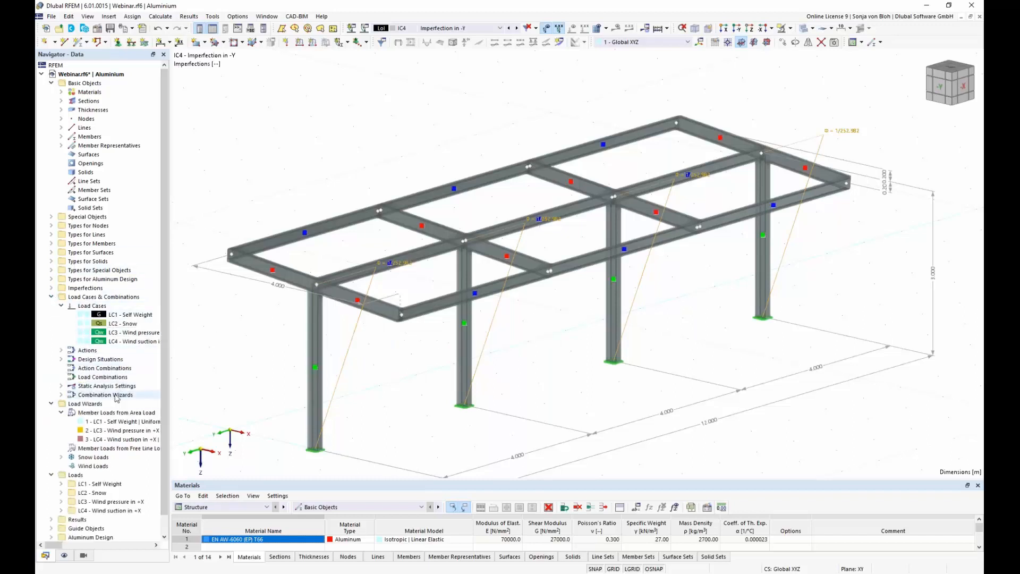
pyautogui.click(62, 396)
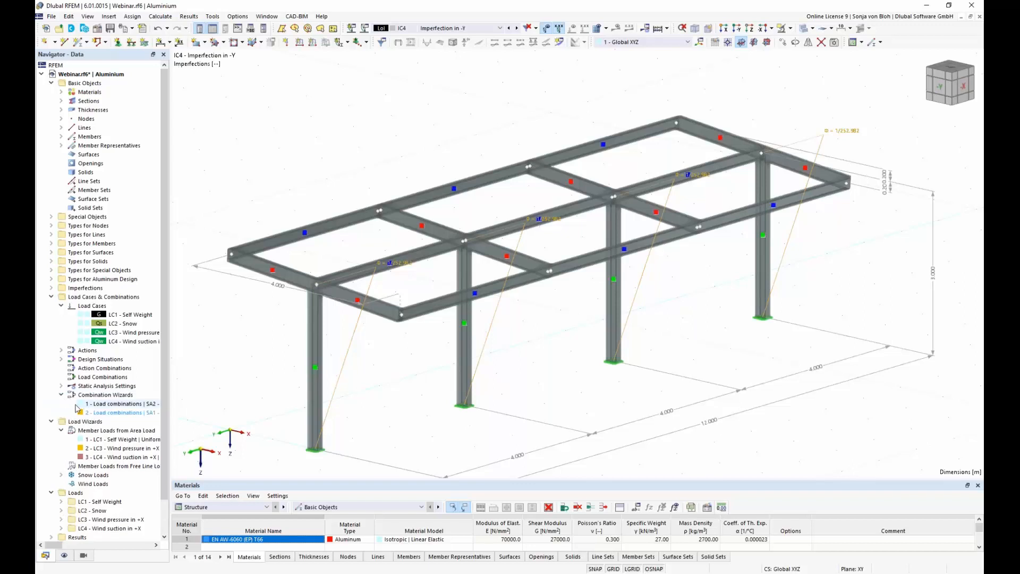
pyautogui.doubleClick(114, 404)
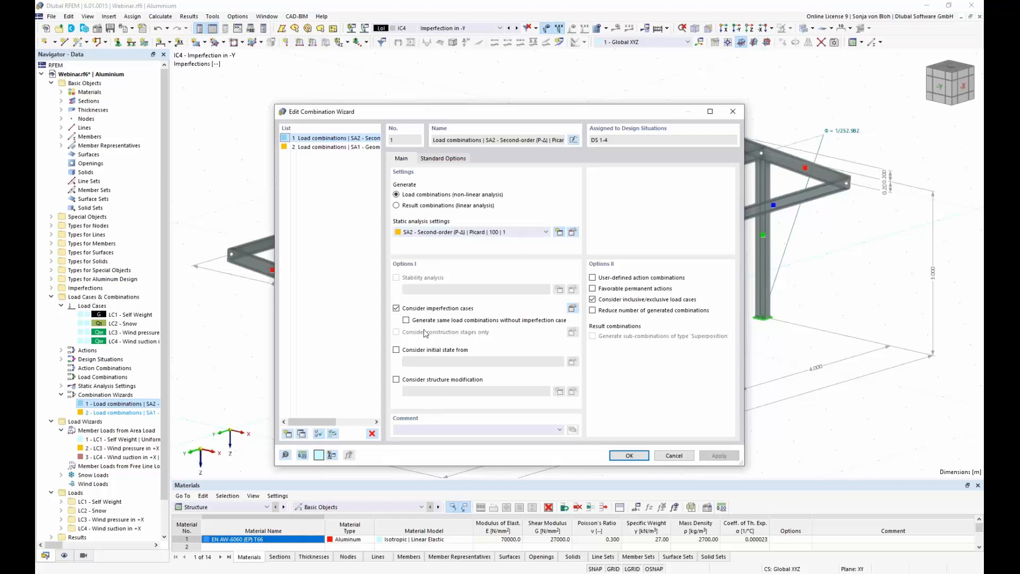
pyautogui.click(407, 320)
pyautogui.click(629, 456)
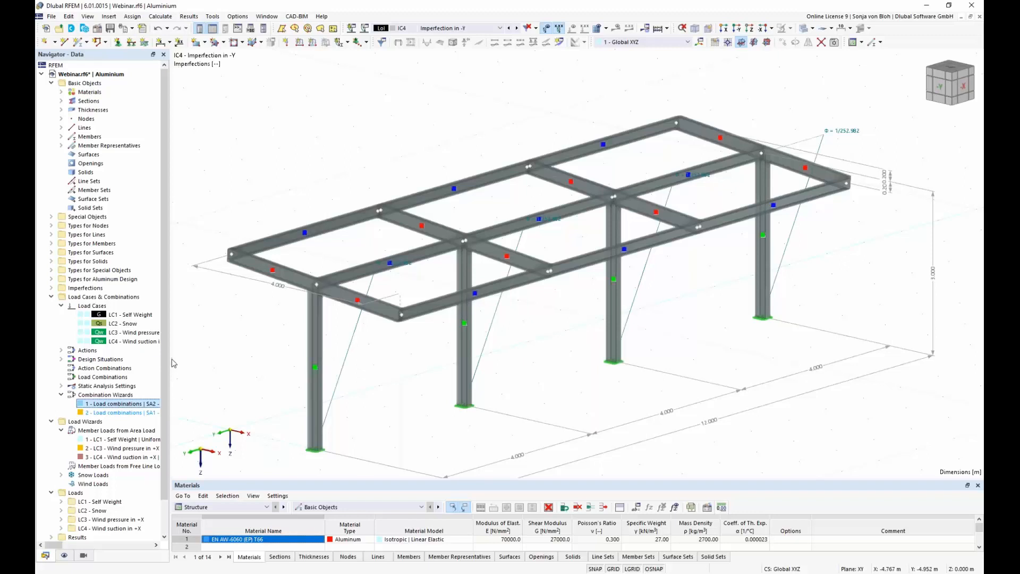
# Step: Open the actions for editing and examine the load cases assigned to the Permanent, Snow / Ice loads and Wind actions
pyautogui.click(61, 350)
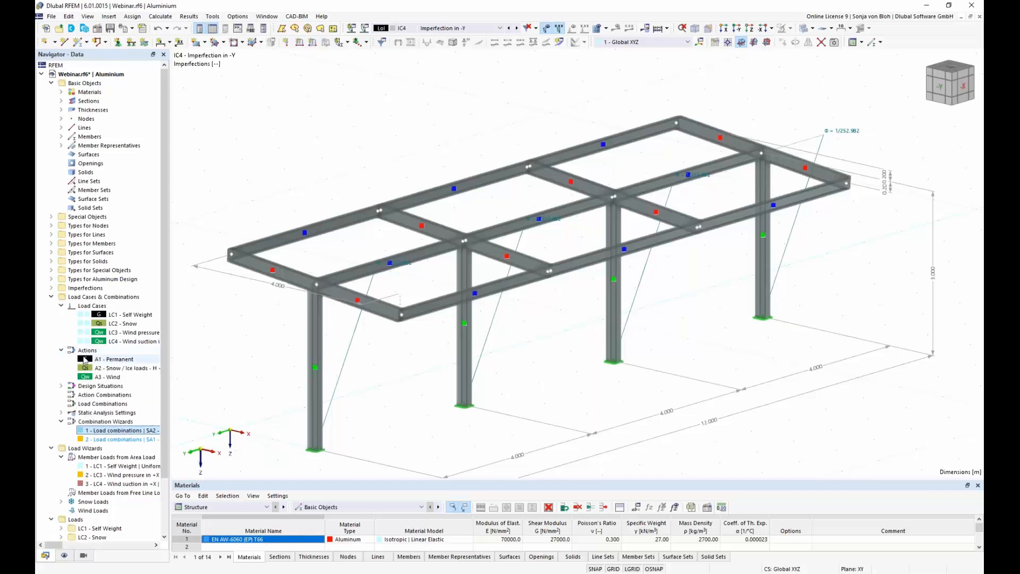
pyautogui.rightClick(87, 354)
pyautogui.click(130, 361)
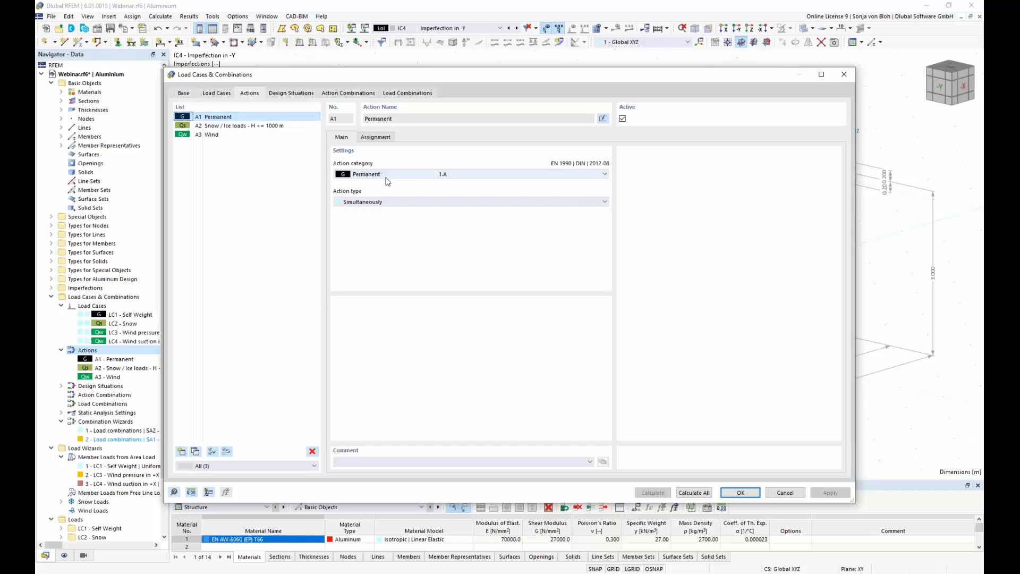
pyautogui.click(386, 137)
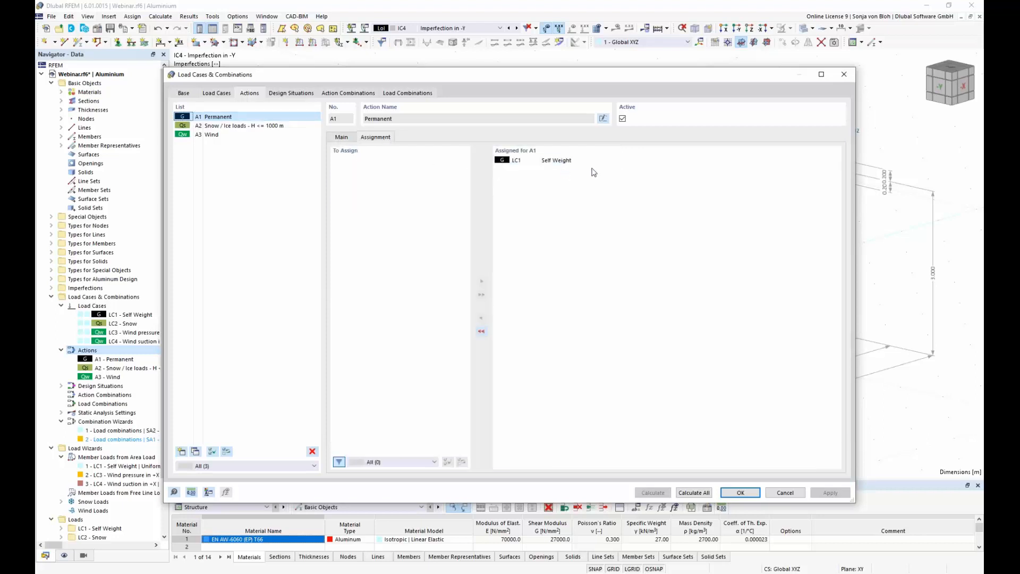
pyautogui.click(240, 127)
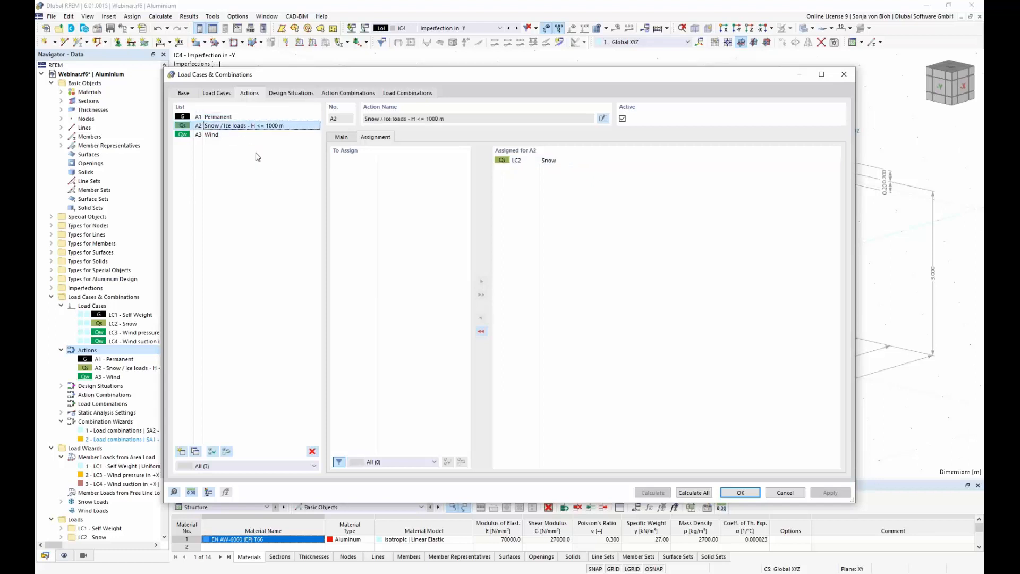
pyautogui.click(223, 135)
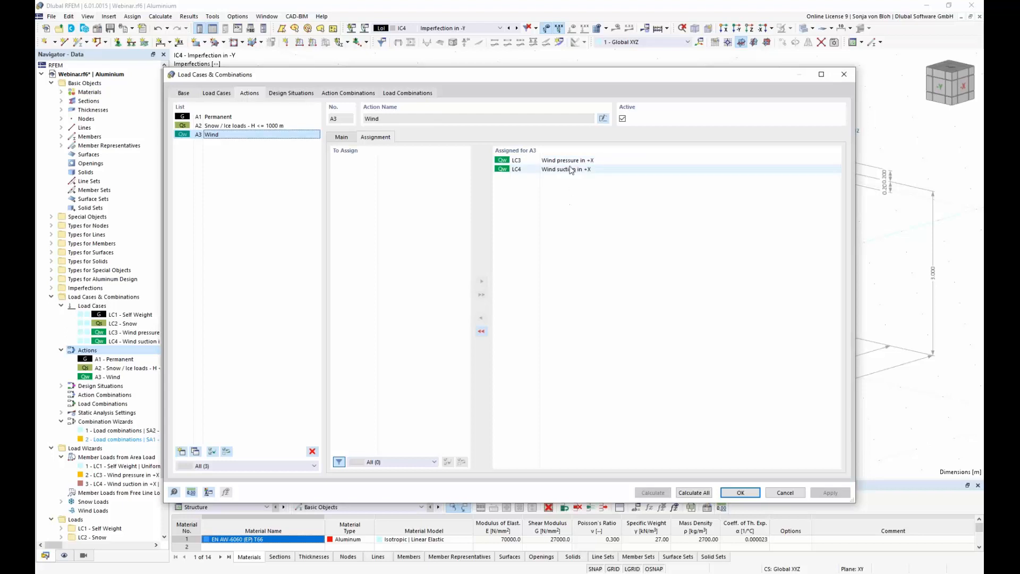
# Step: Check the available action types for the Wind action A3 and keep Alternatively selected
pyautogui.click(343, 137)
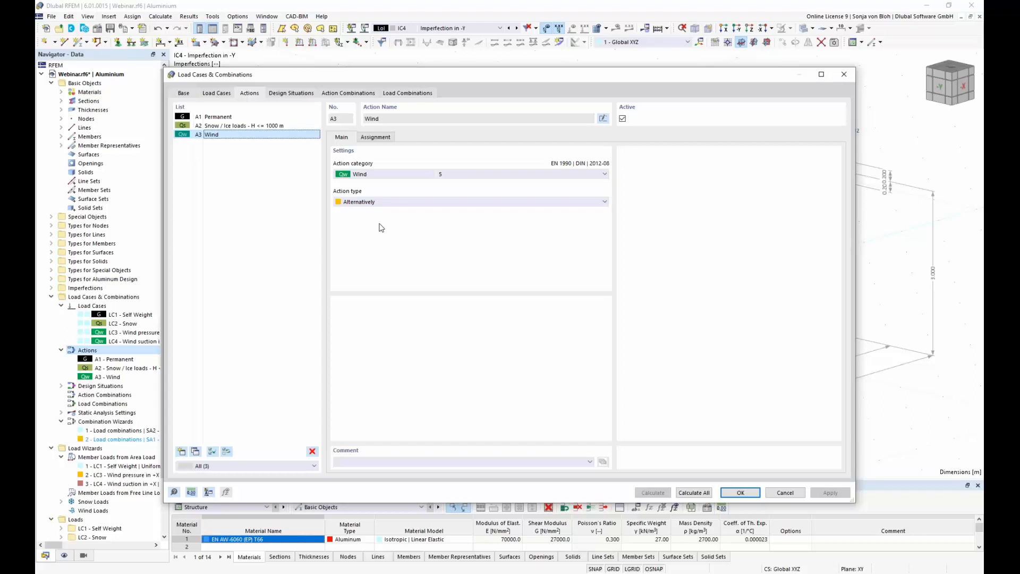
pyautogui.click(605, 202)
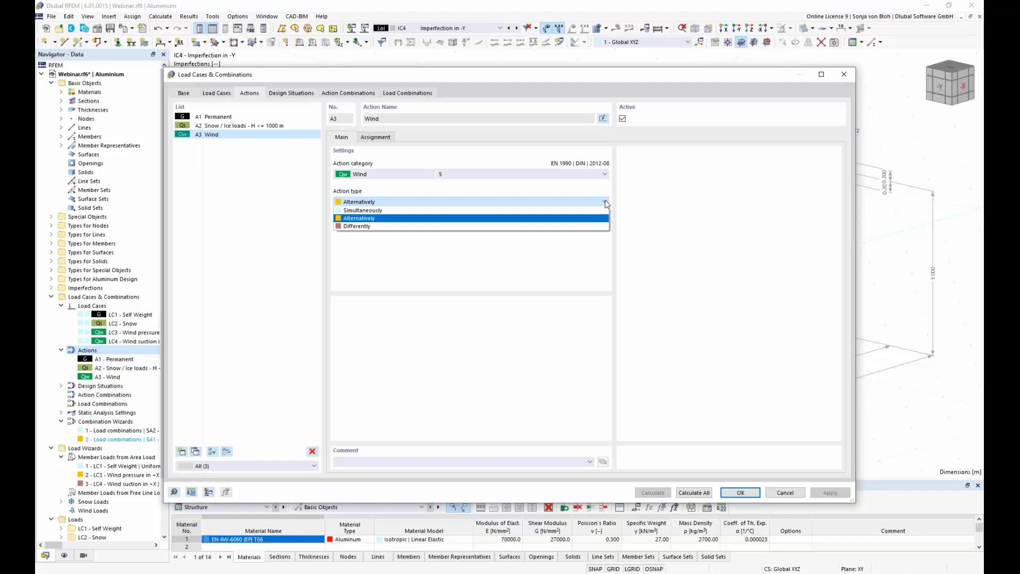
pyautogui.click(529, 220)
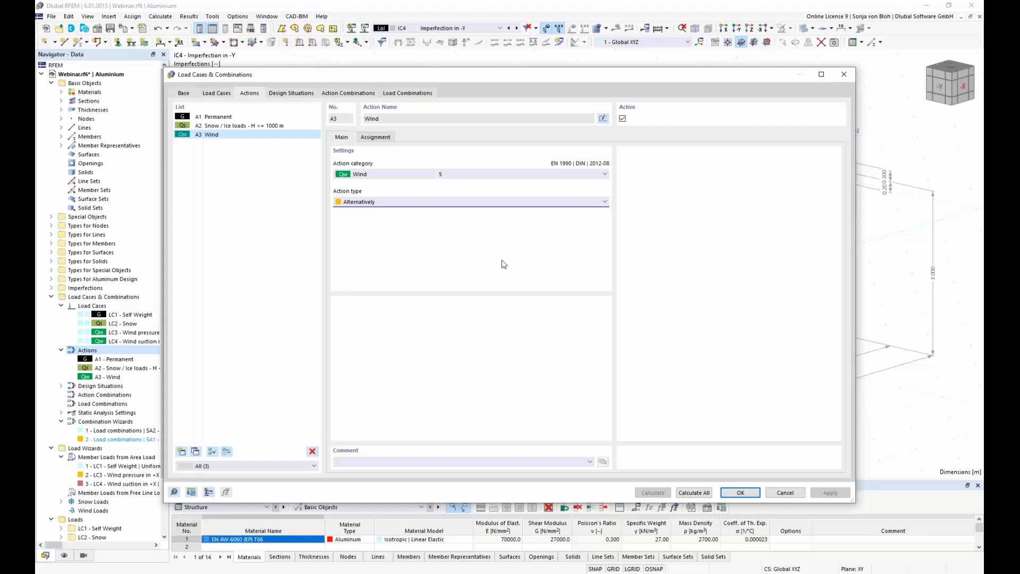
# Step: Examine design situations DS1 to DS4, the available design situation types and the combination rule information for SLS - Quasi-permanent
pyautogui.click(301, 95)
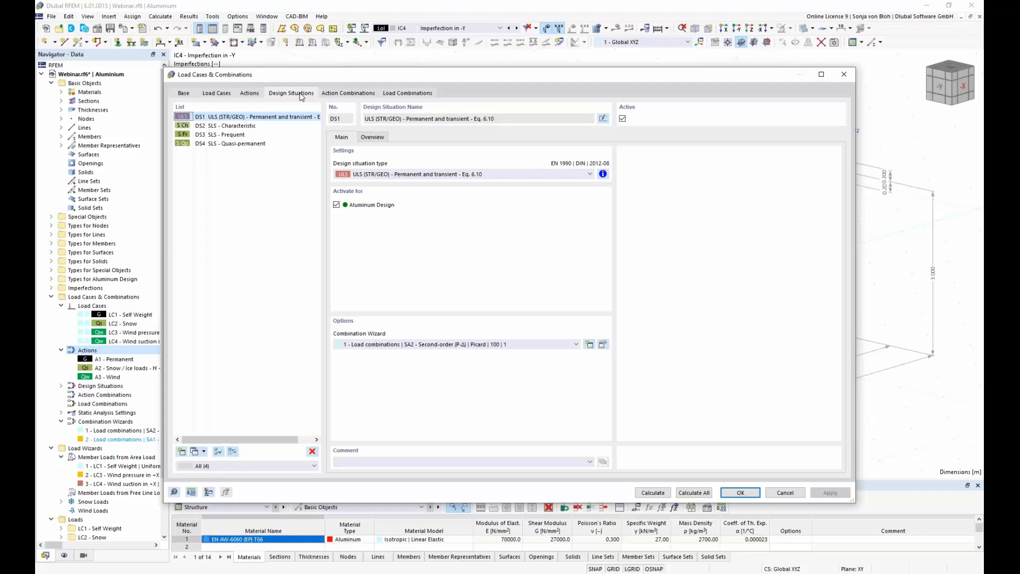
pyautogui.click(231, 126)
pyautogui.click(229, 135)
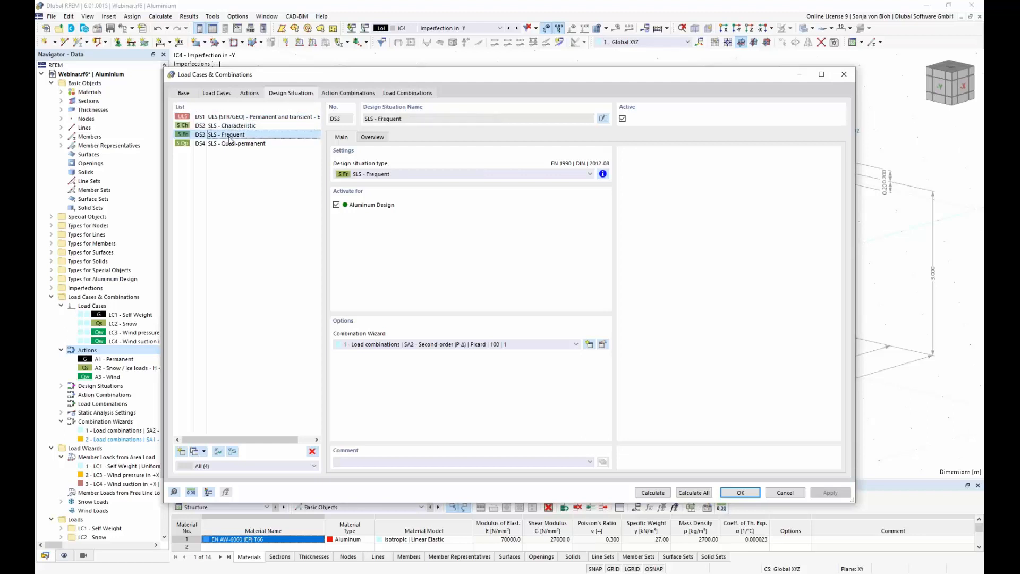
pyautogui.click(229, 144)
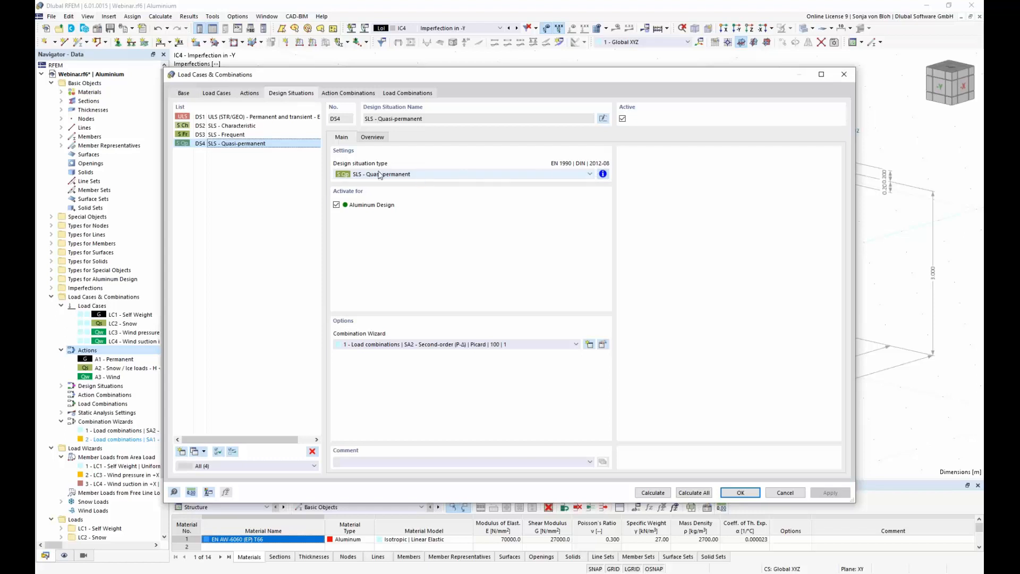
pyautogui.click(588, 174)
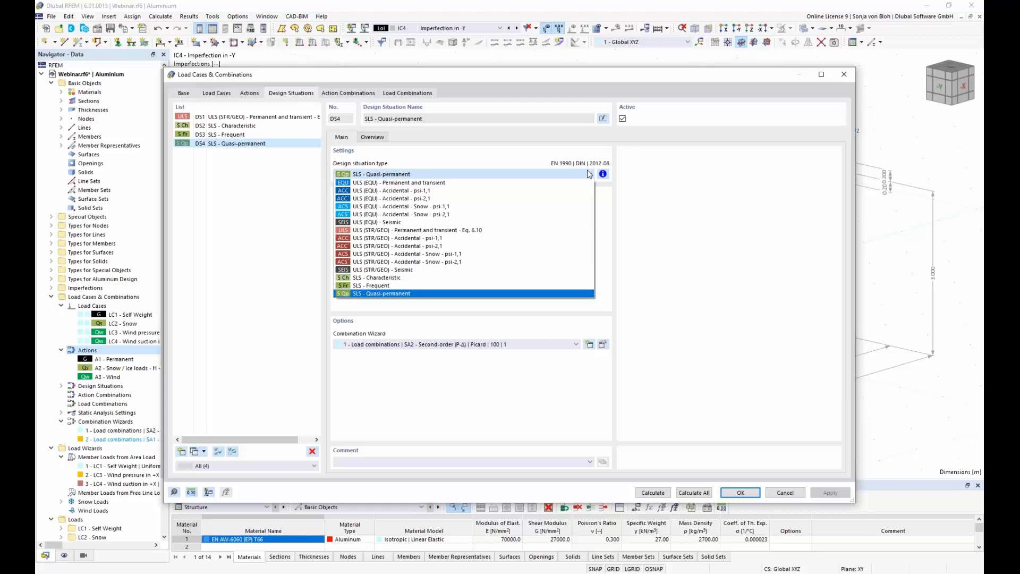
pyautogui.click(589, 175)
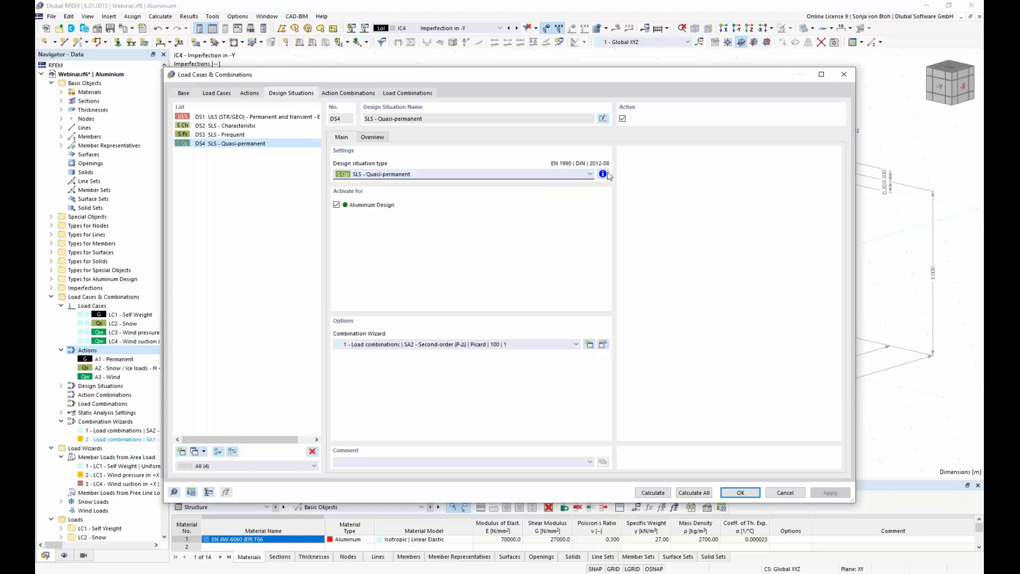
pyautogui.click(603, 175)
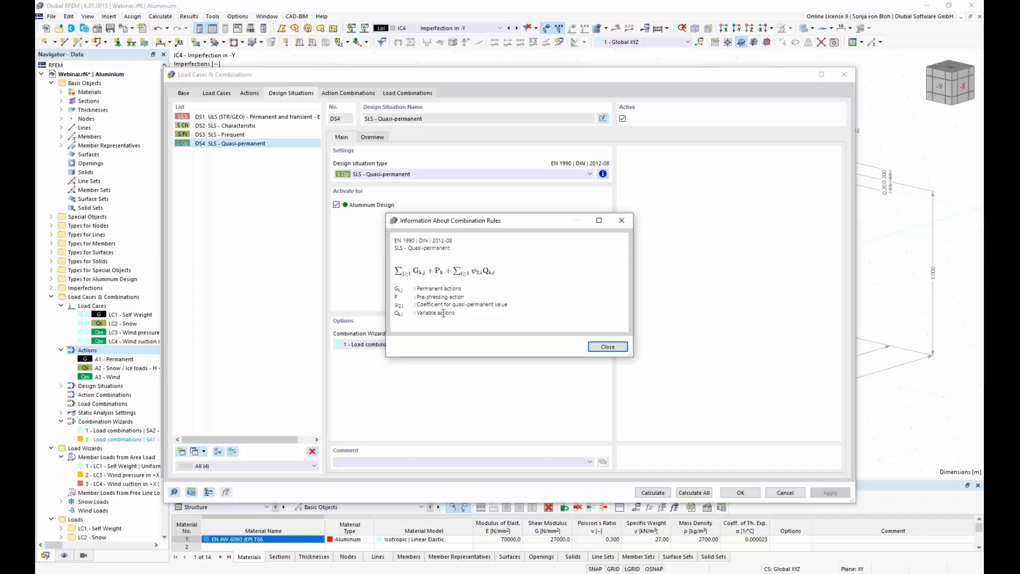
pyautogui.click(606, 347)
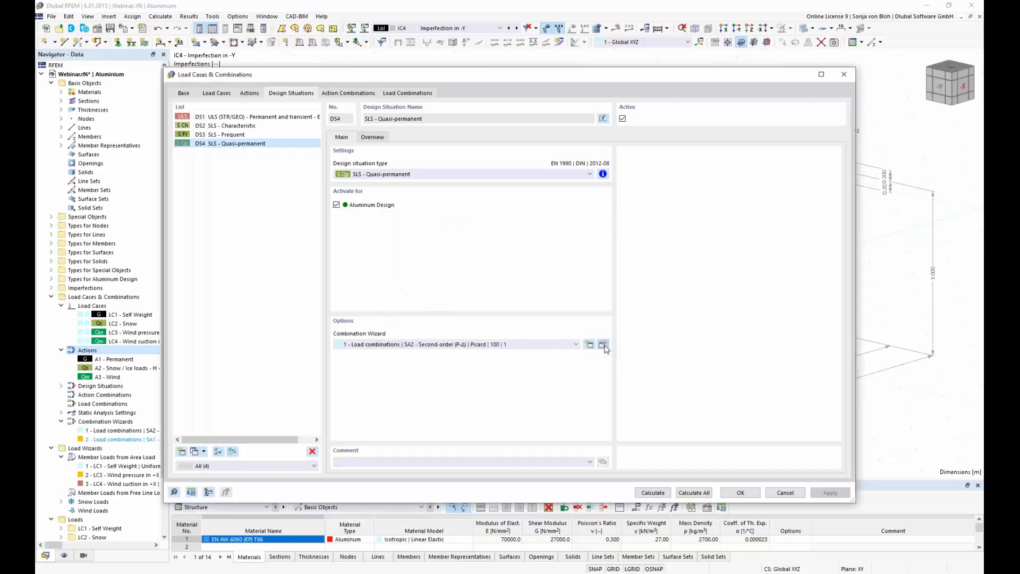
# Step: Generate the load combinations and accept the load cases and combinations
pyautogui.click(428, 93)
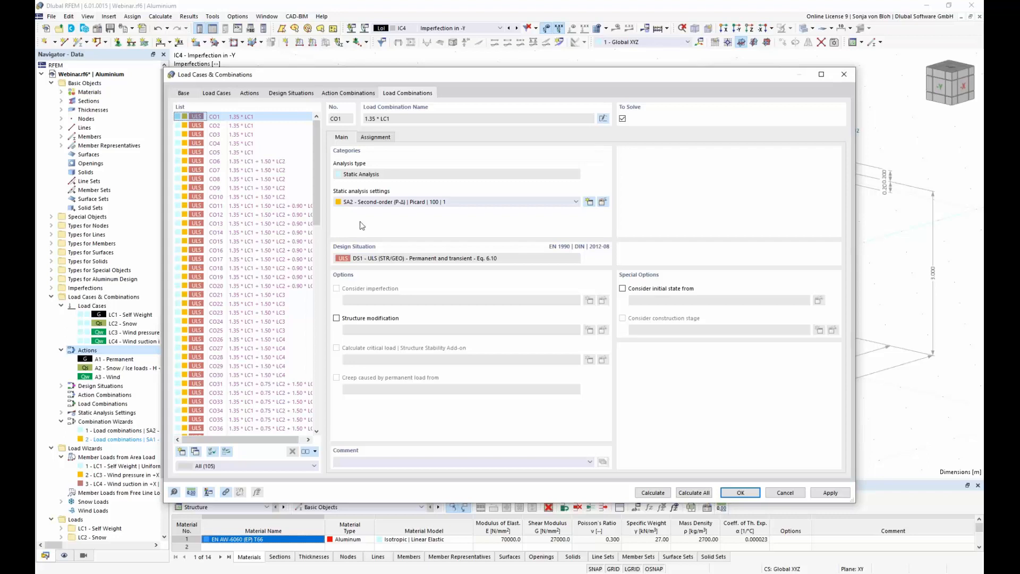
pyautogui.click(742, 496)
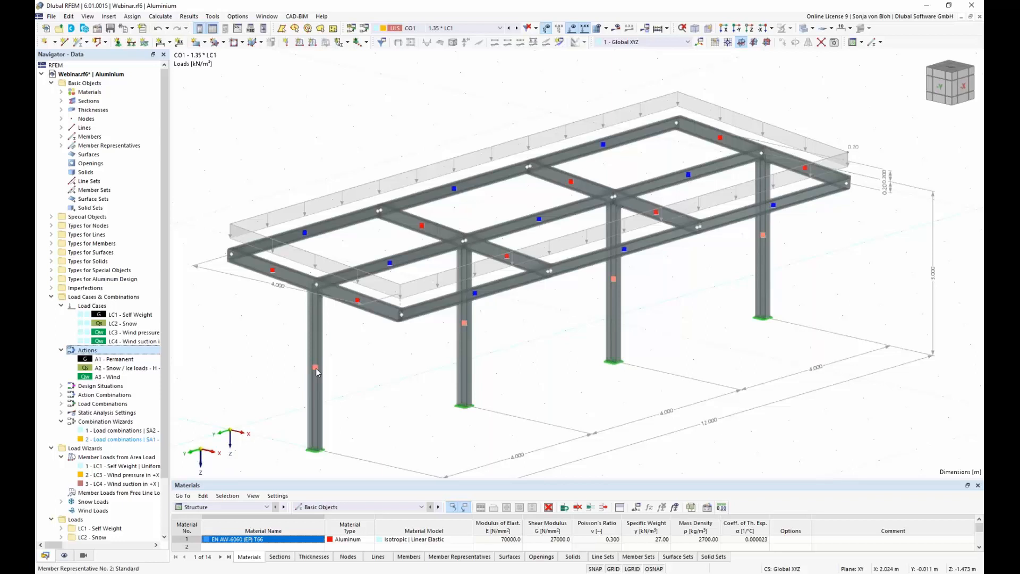
# Step: Open the member representative of the four columns for editing and name it "Columns"
pyautogui.moveTo(316, 368)
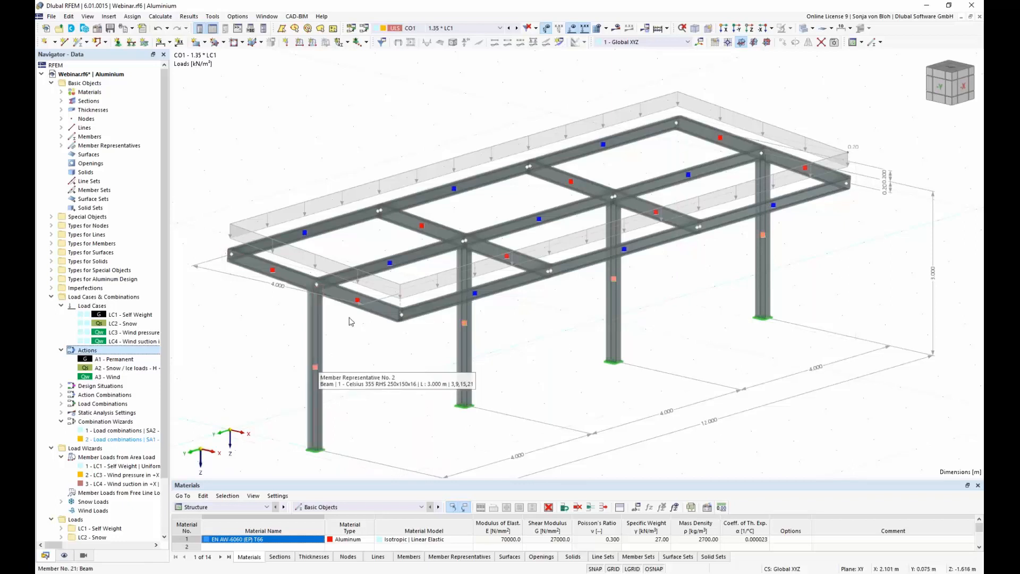
pyautogui.moveTo(390, 266)
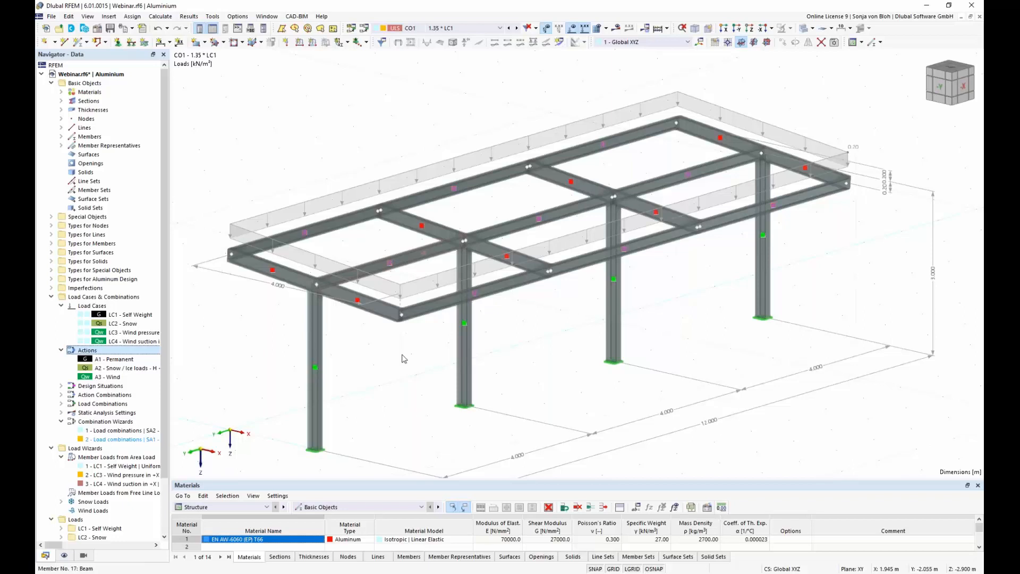
pyautogui.doubleClick(315, 369)
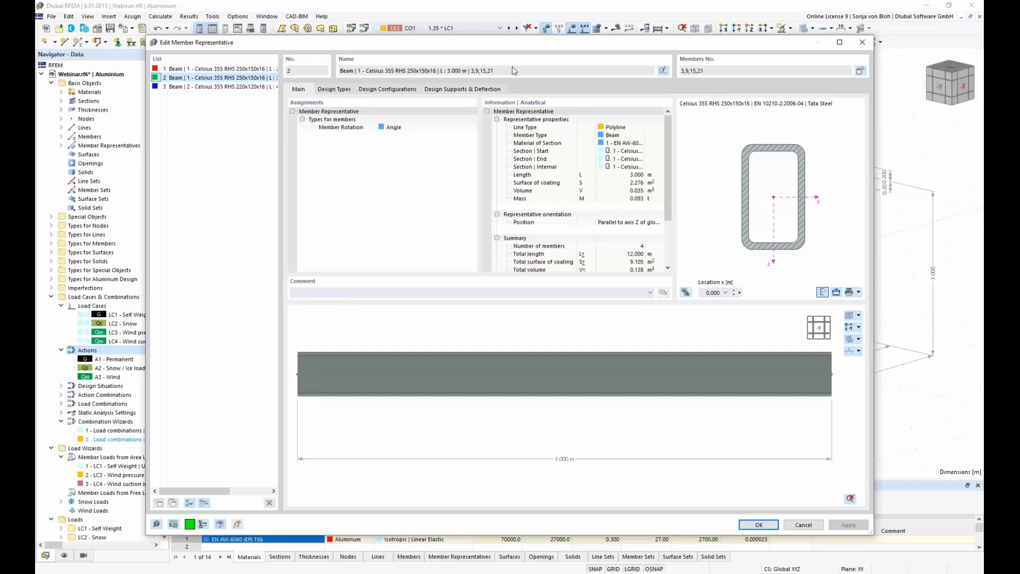
pyautogui.click(663, 70)
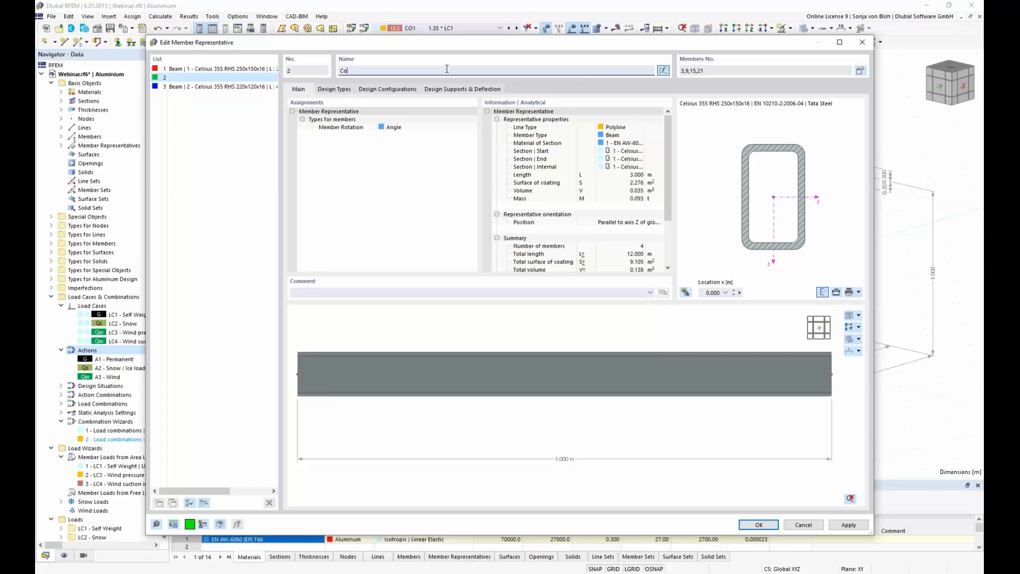
pyautogui.write('Columns')
# Step: Name member representative 1, covering the short transverse roof beams, "Members"
pyautogui.click(223, 69)
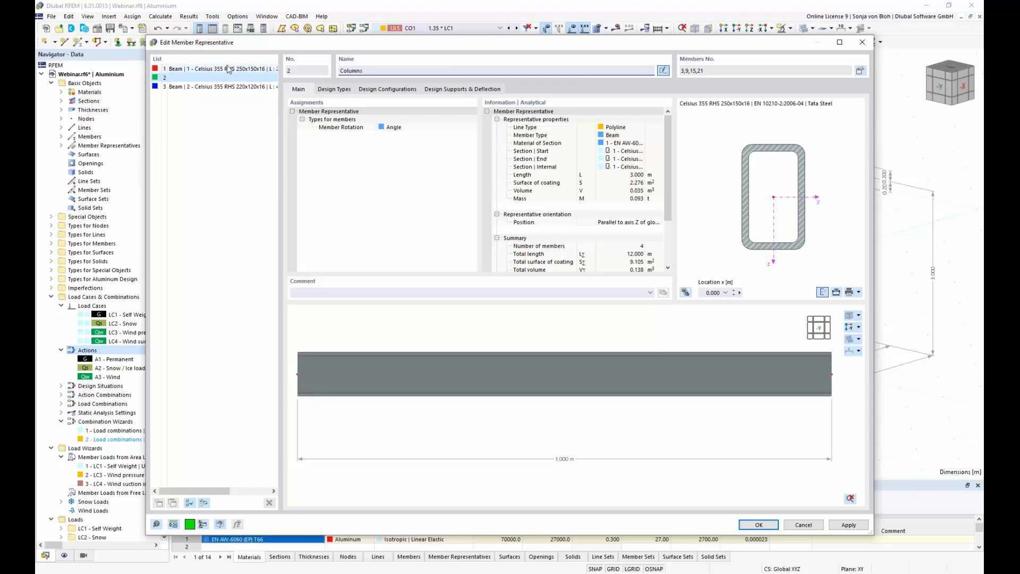
pyautogui.moveTo(369, 42); pyautogui.dragTo(400, 333)
pyautogui.click(694, 364)
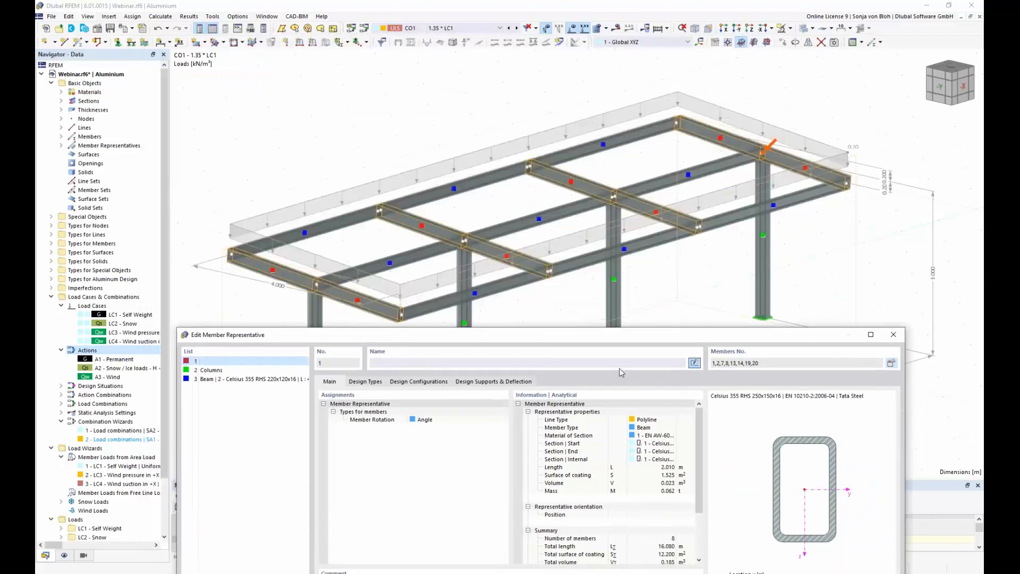
pyautogui.write('Members')
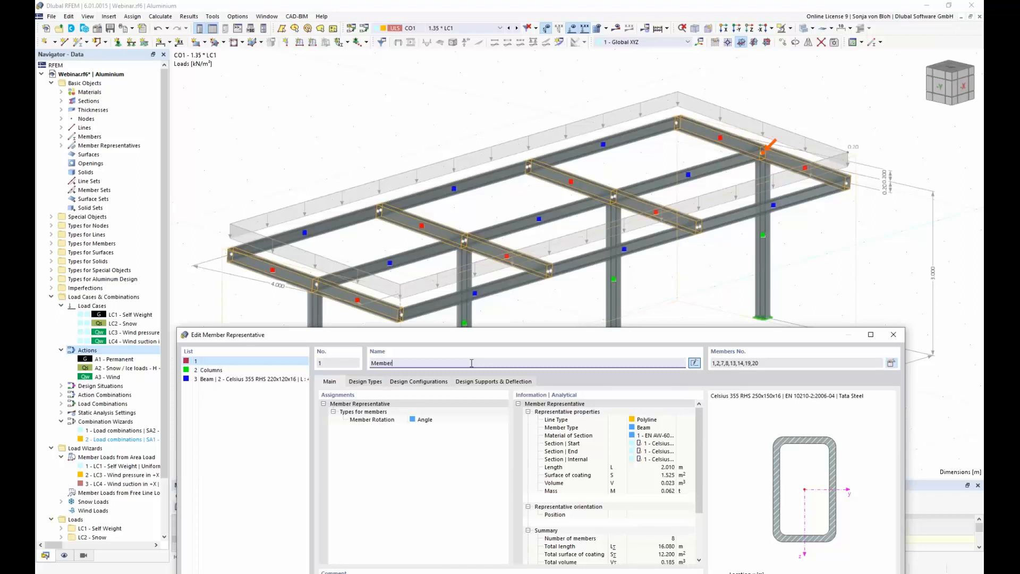
# Step: Name member representative 3, covering the longitudinal roof beams, "Purlins"
pyautogui.click(254, 379)
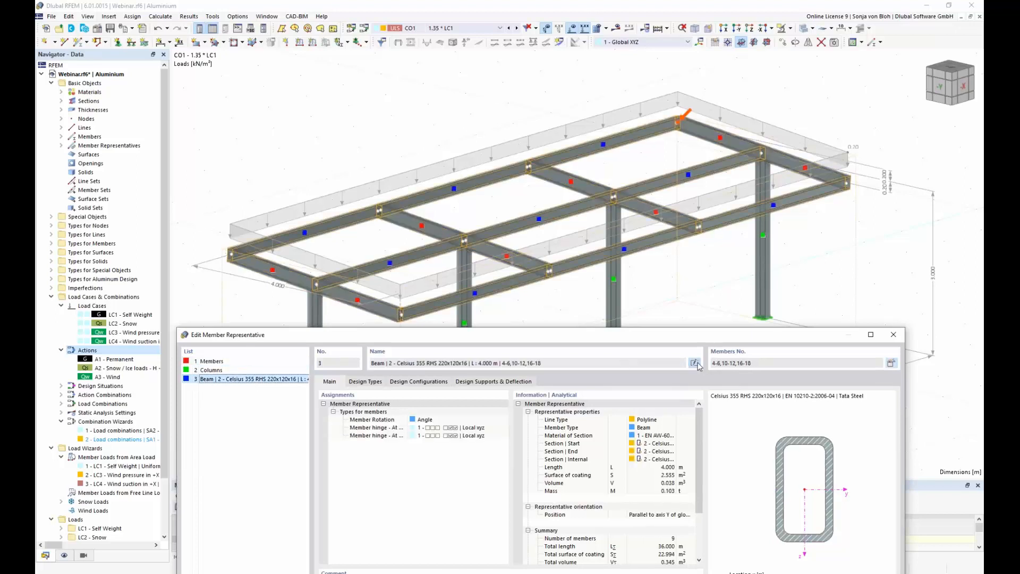
pyautogui.click(694, 364)
pyautogui.write('Purlins')
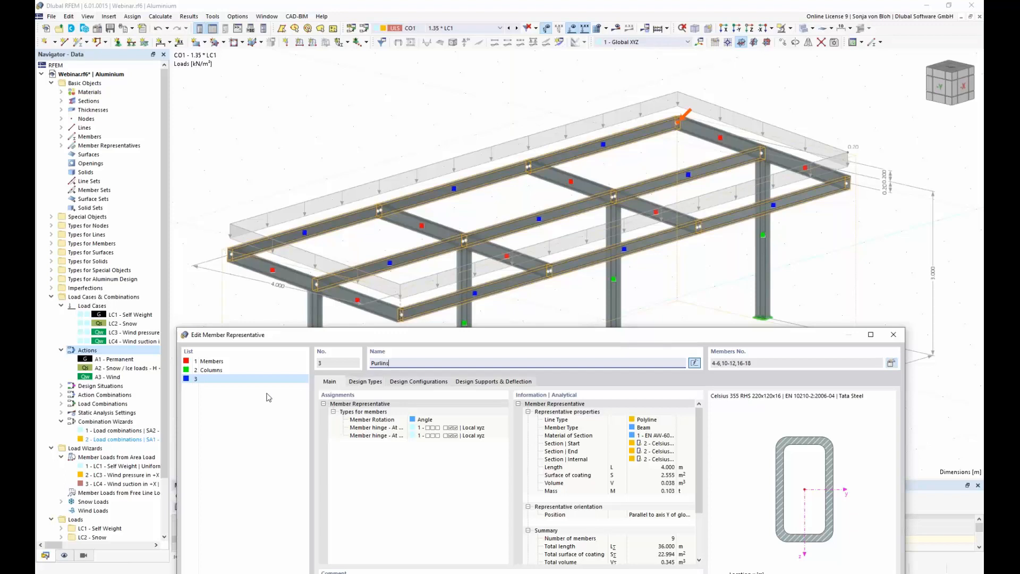
# Step: Create new effective lengths for the Columns representative, excluding torsional buckling and lateral-torsional buckling from the determination
pyautogui.click(212, 371)
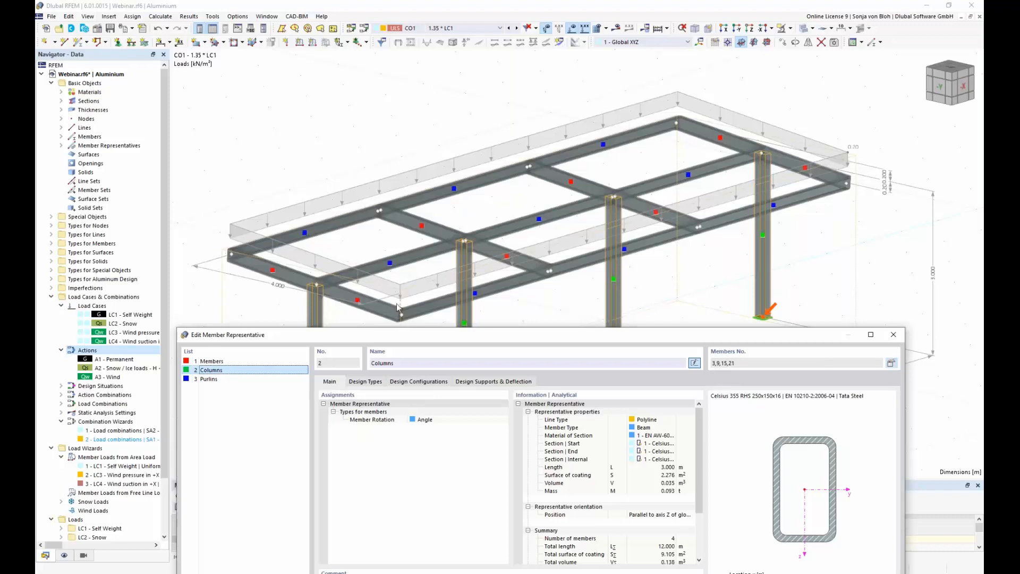
pyautogui.moveTo(409, 330); pyautogui.dragTo(411, 110)
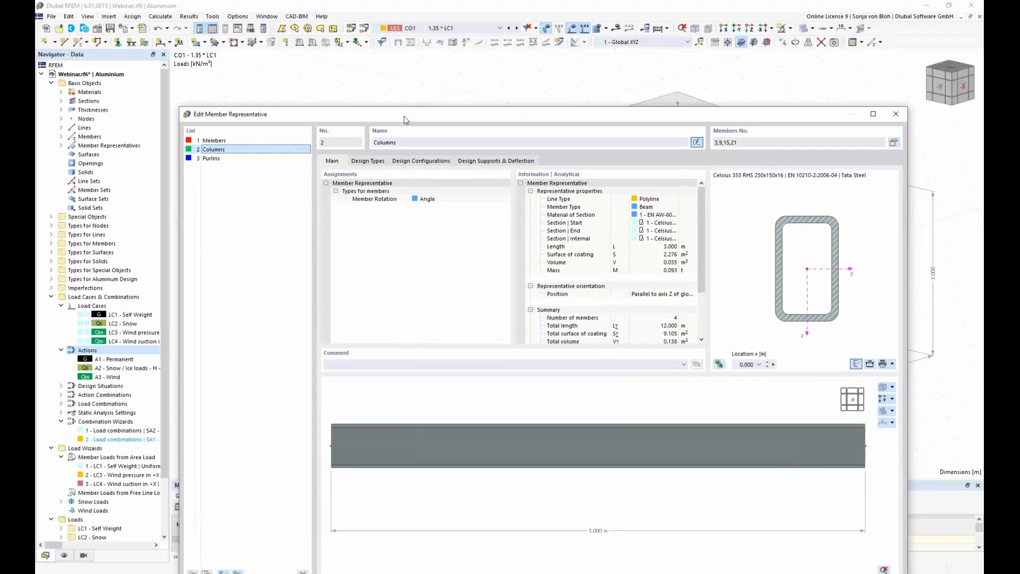
pyautogui.click(368, 161)
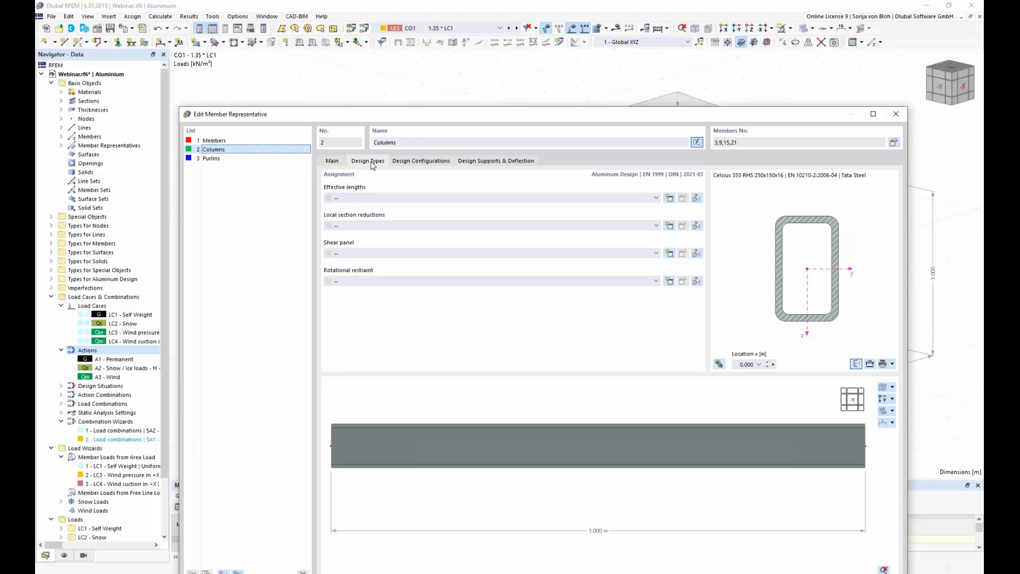
pyautogui.click(668, 198)
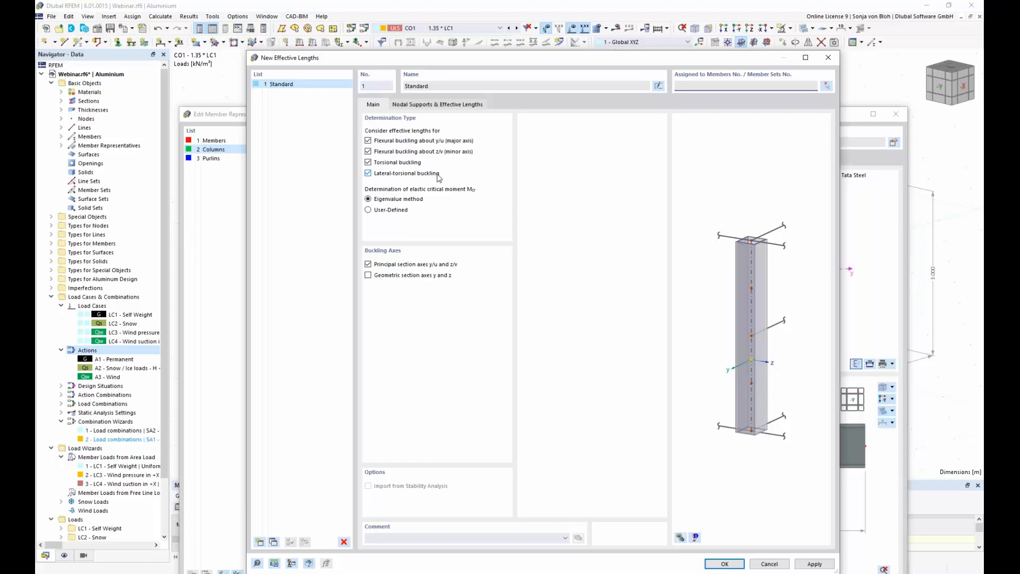
pyautogui.click(368, 162)
pyautogui.click(368, 174)
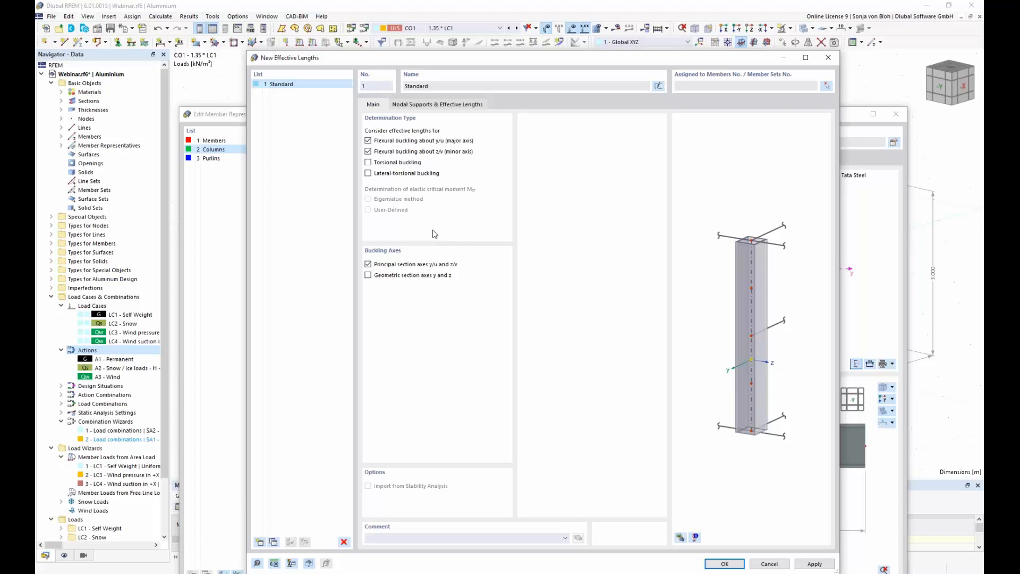
# Step: Release the columns' end nodal support in z/v and y/u and accept the effective lengths
pyautogui.click(459, 106)
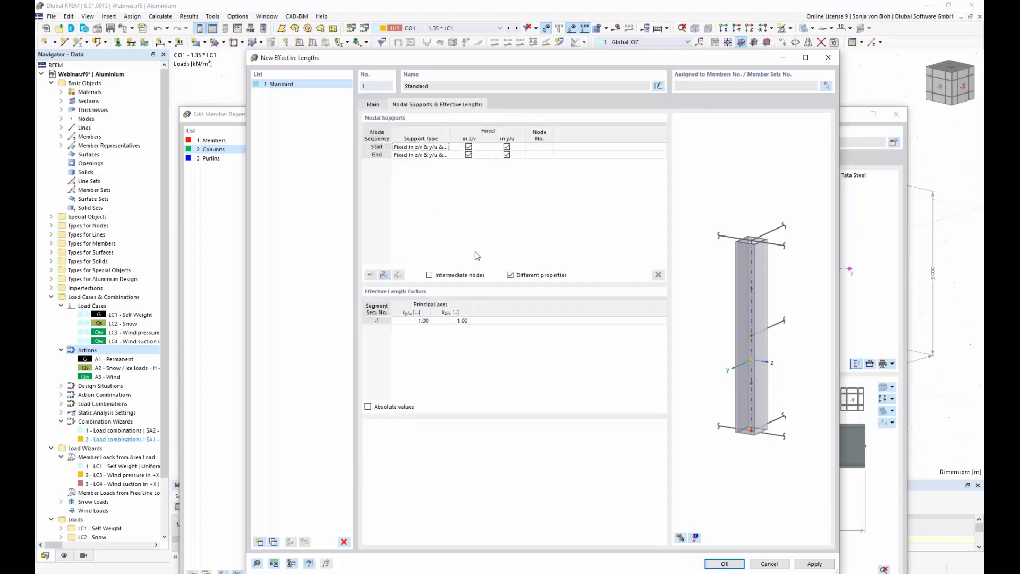
pyautogui.click(468, 154)
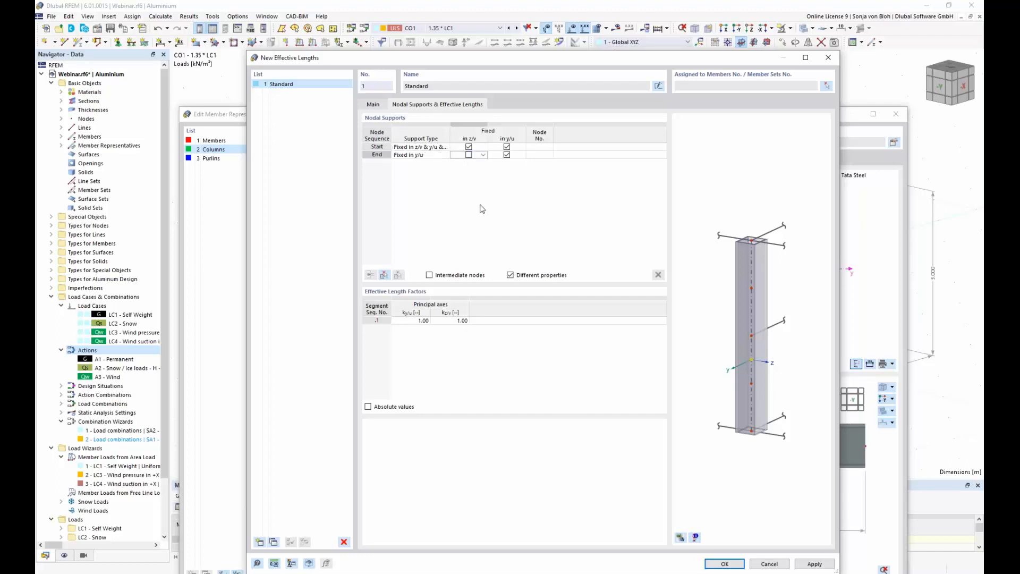
pyautogui.click(507, 154)
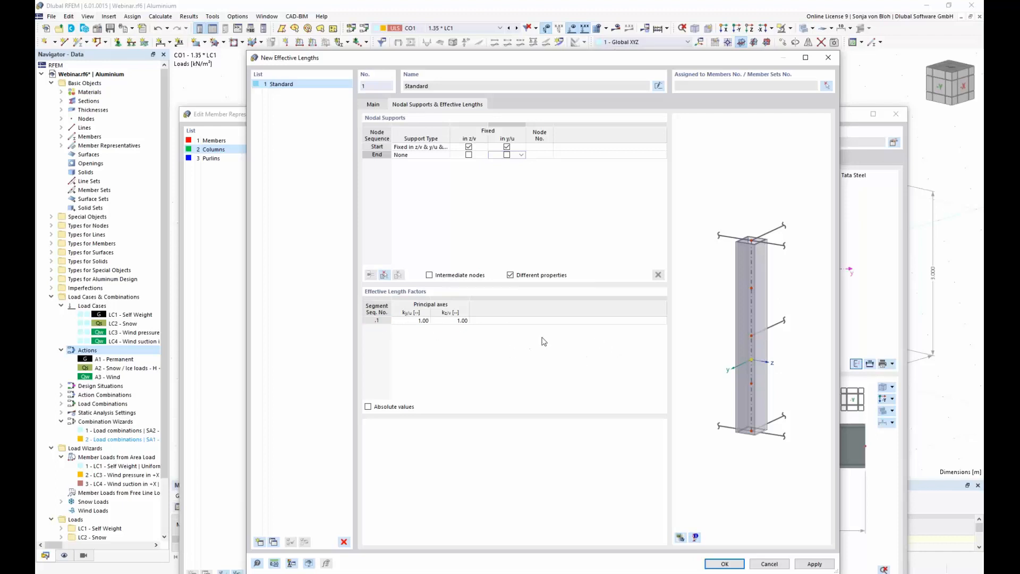
pyautogui.click(724, 563)
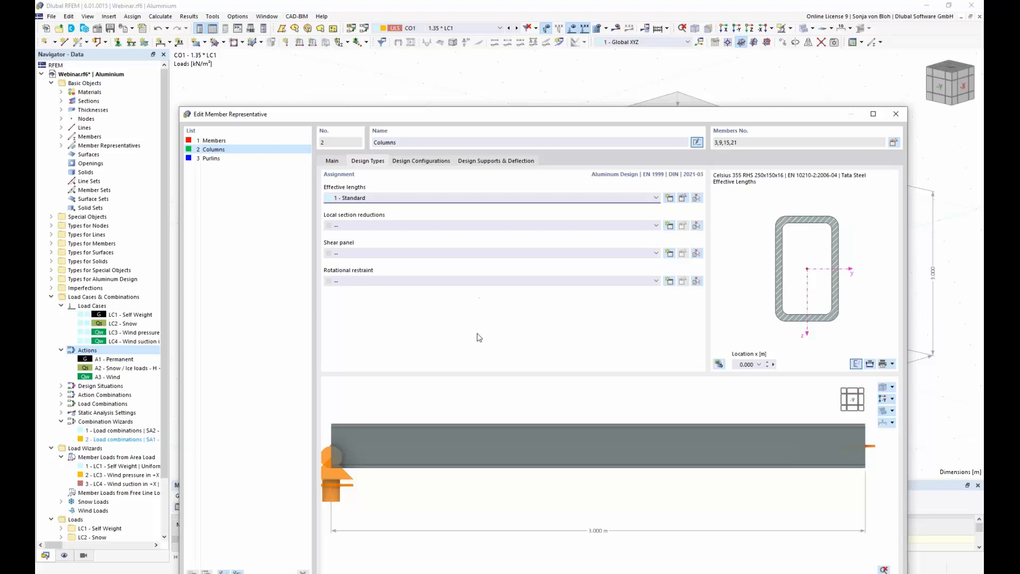
# Step: Open the default ultimate configuration assigned to the columns and rename it "Columns"
pyautogui.click(429, 162)
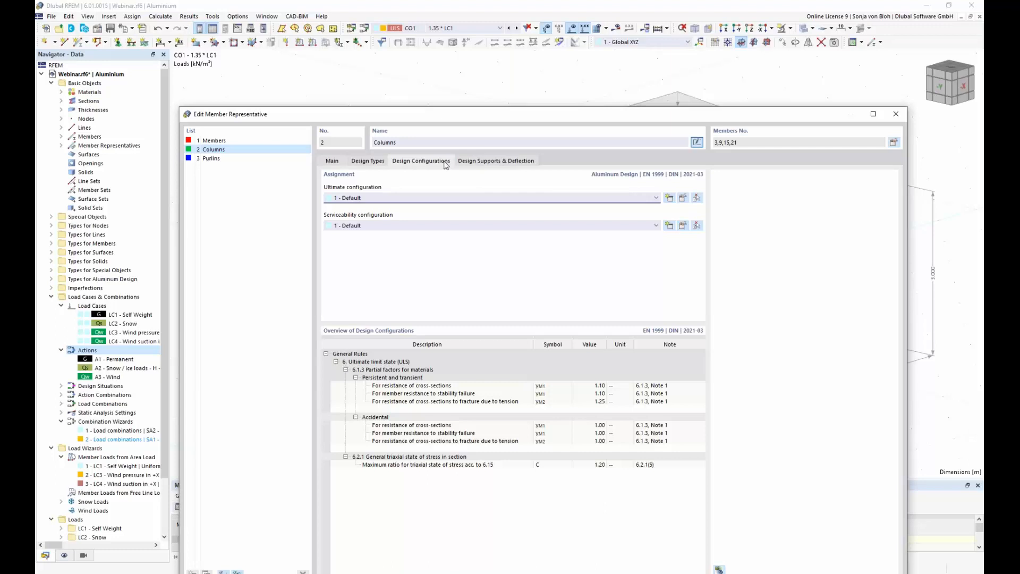
pyautogui.click(683, 199)
pyautogui.moveTo(446, 101); pyautogui.dragTo(509, 290)
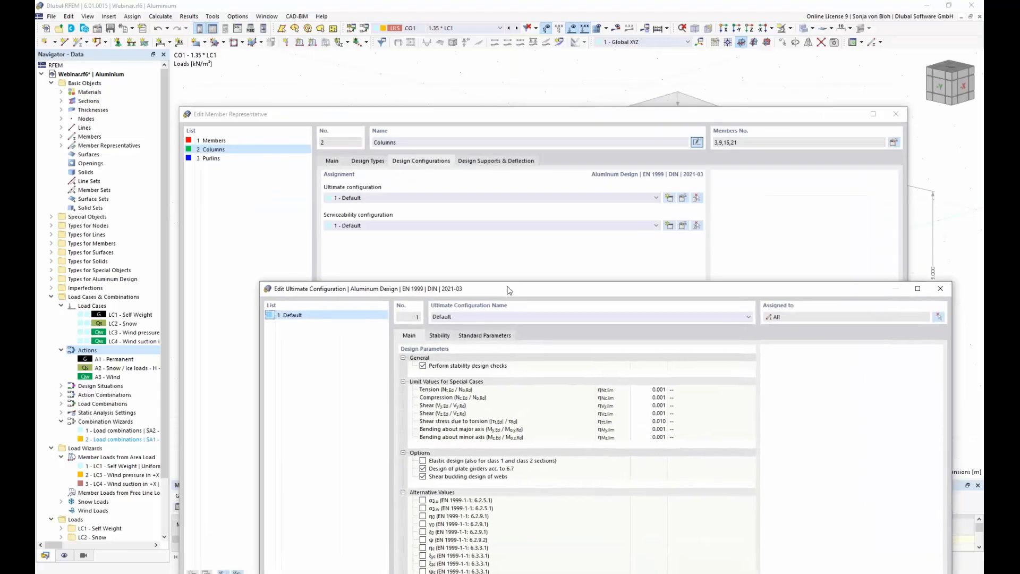
pyautogui.click(470, 316)
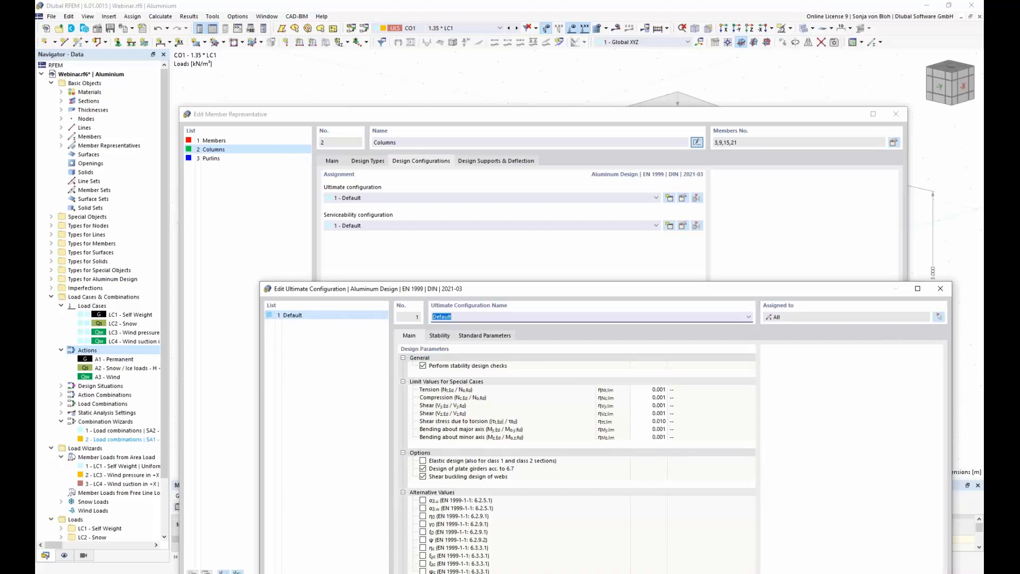
pyautogui.write('Columns')
pyautogui.moveTo(460, 289); pyautogui.dragTo(446, 110)
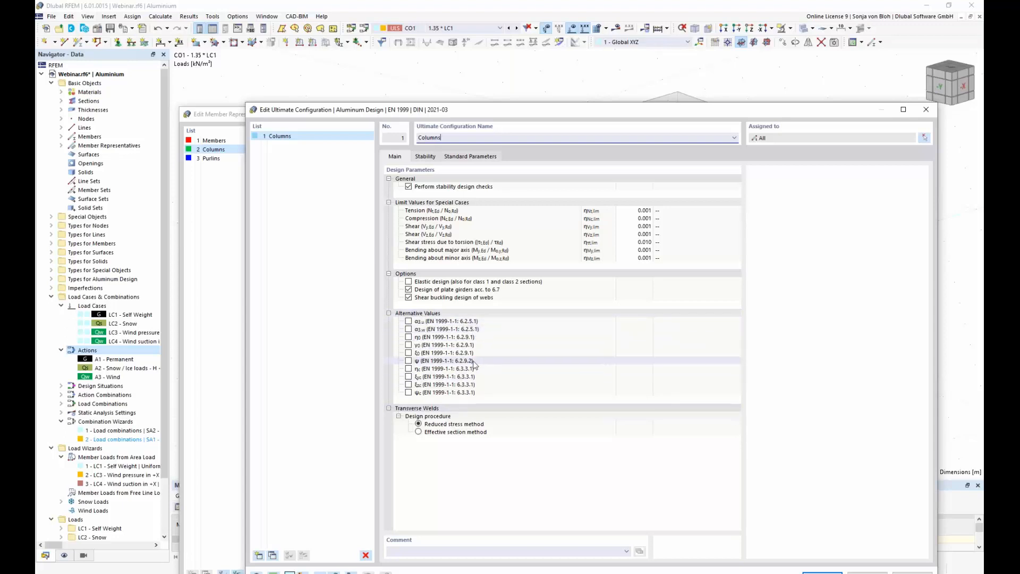
# Step: Examine the stability parameters of the Columns ultimate configuration and accept the configuration
pyautogui.click(426, 156)
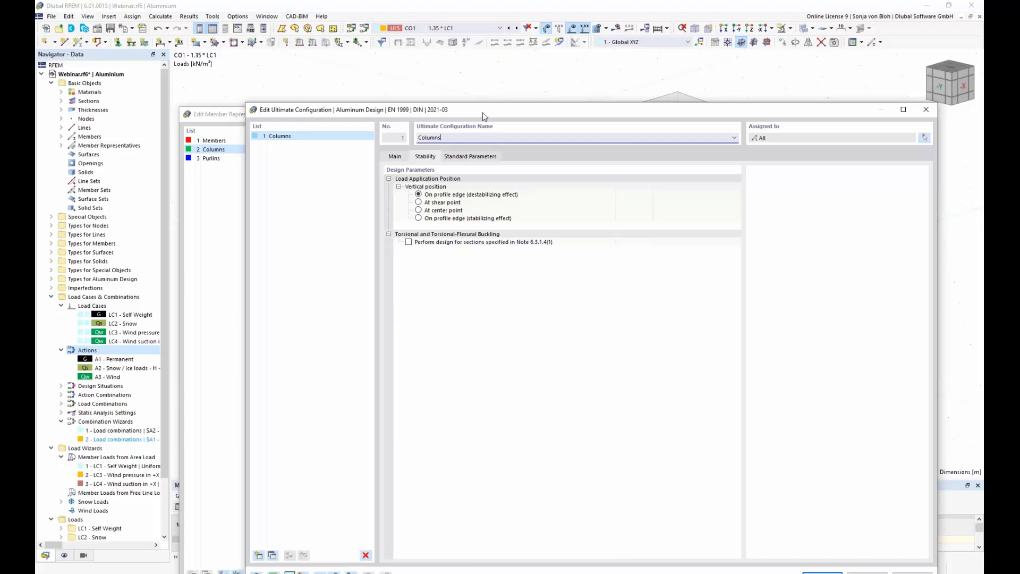
pyautogui.moveTo(483, 115); pyautogui.dragTo(451, 222)
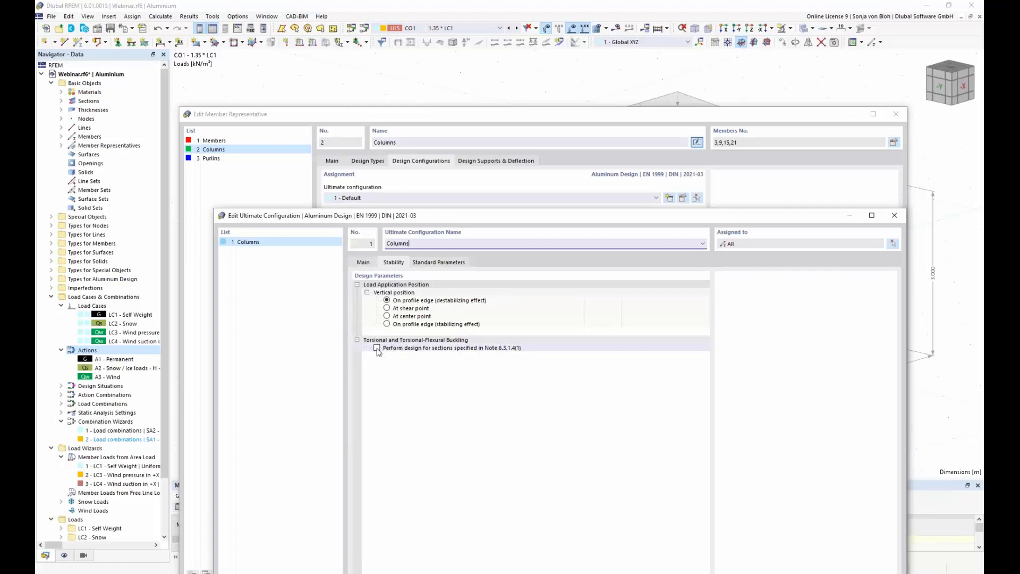
pyautogui.moveTo(466, 214); pyautogui.dragTo(443, 86)
pyautogui.click(337, 134)
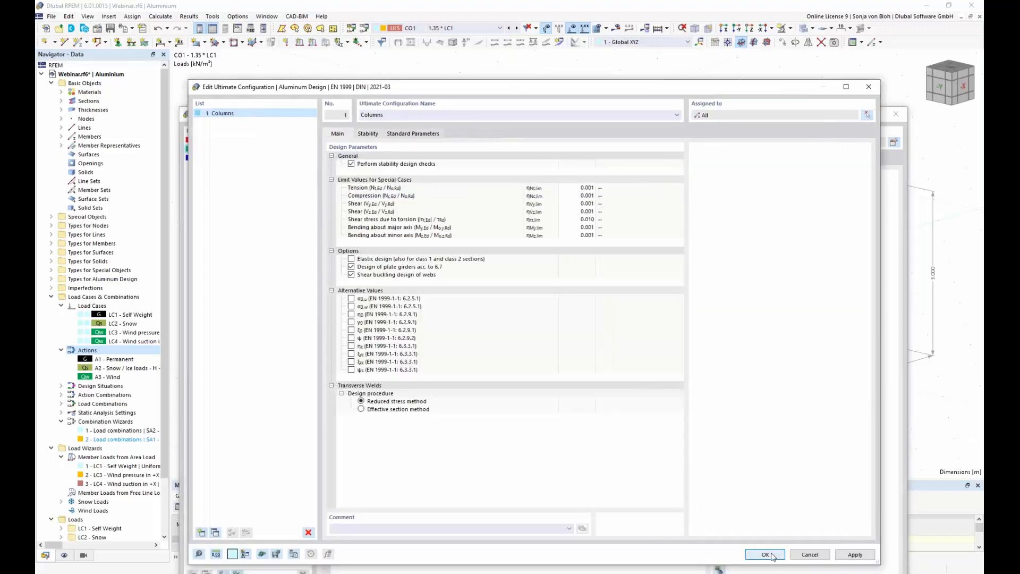
pyautogui.click(771, 555)
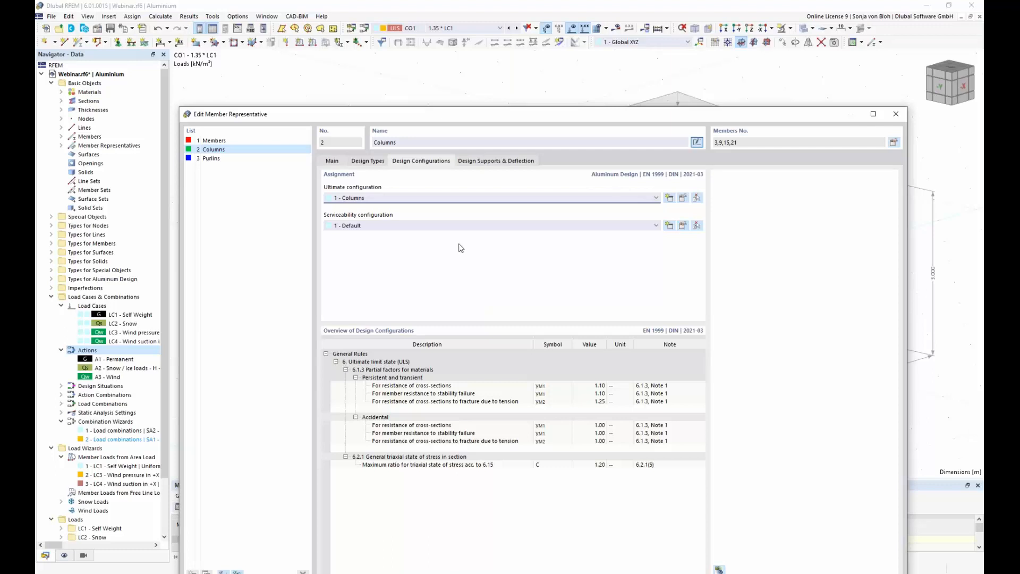
# Step: Remove the serviceability configuration assignment from the Columns representative
pyautogui.click(656, 226)
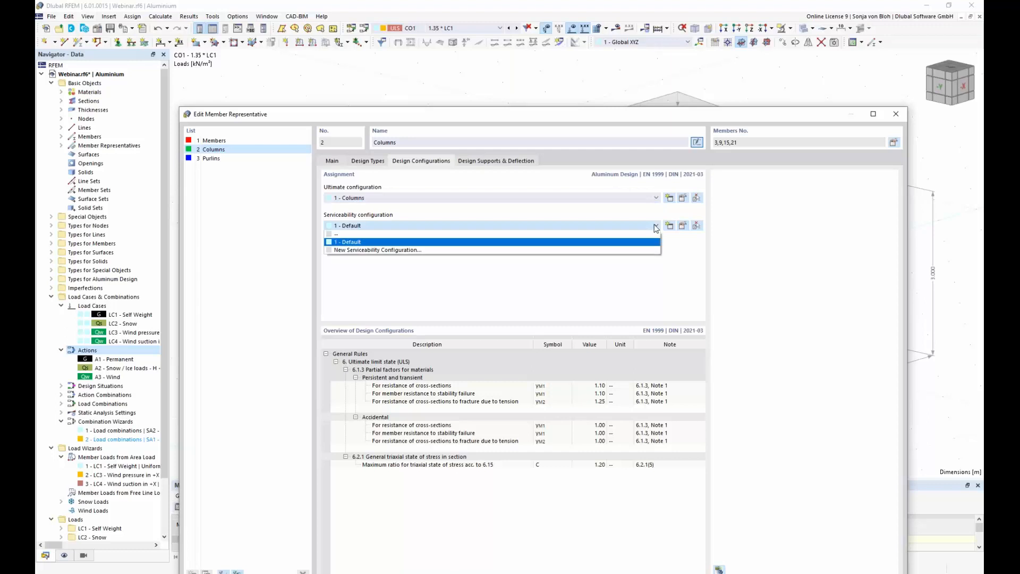
pyautogui.click(510, 233)
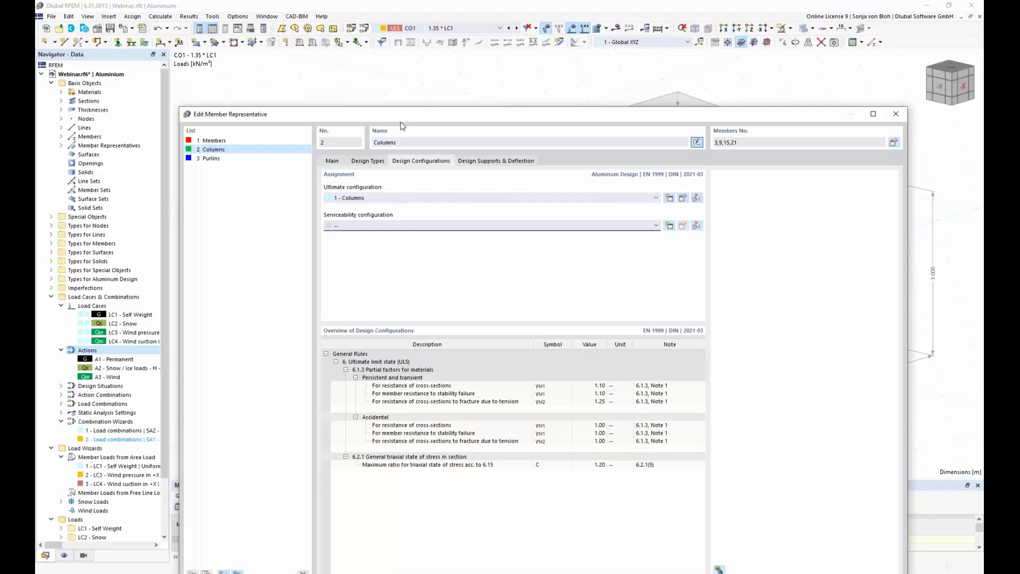
pyautogui.moveTo(413, 114); pyautogui.dragTo(414, 55)
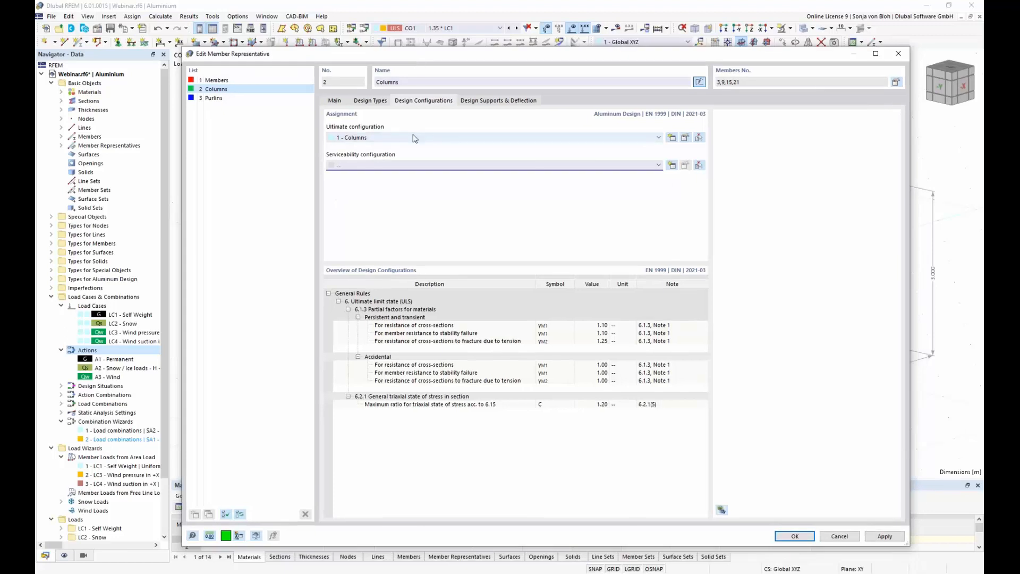
# Step: Rename the Members representative as "Beams"
pyautogui.click(223, 81)
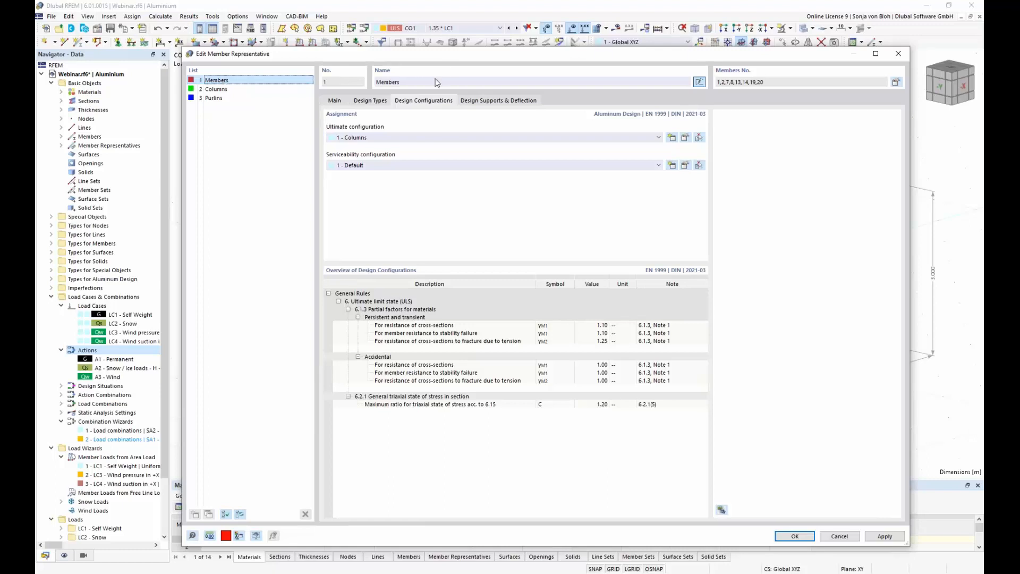
pyautogui.click(413, 82)
pyautogui.hotkey('ctrl', 'a')
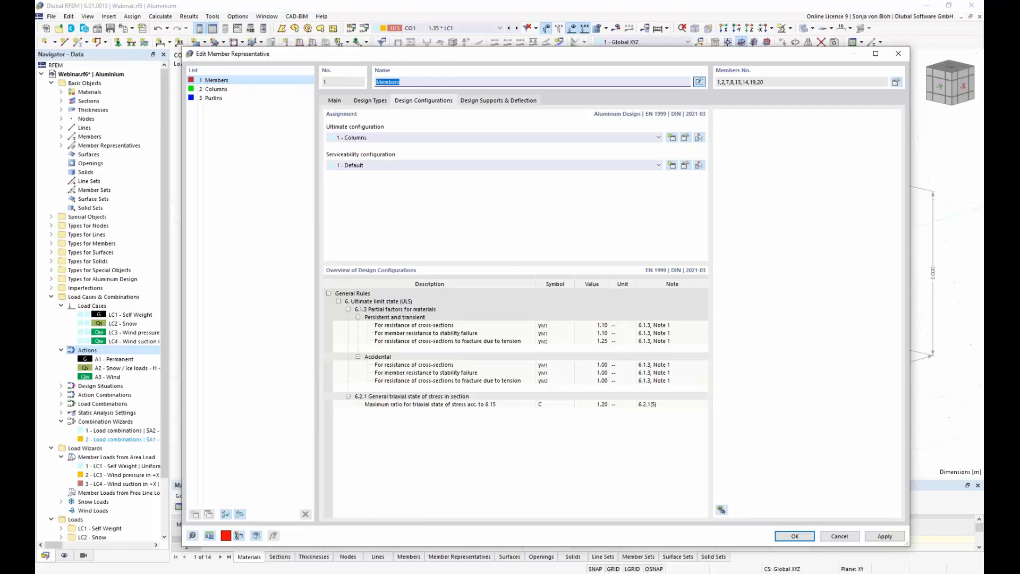
pyautogui.write('Bemas')
pyautogui.press('BackSpace')
pyautogui.press('BackSpace')
pyautogui.press('BackSpace')
pyautogui.write('ams')
# Step: Create an ultimate configuration named "Beams and Purlins" for the beams, with stability design checks deactivated
pyautogui.click(672, 138)
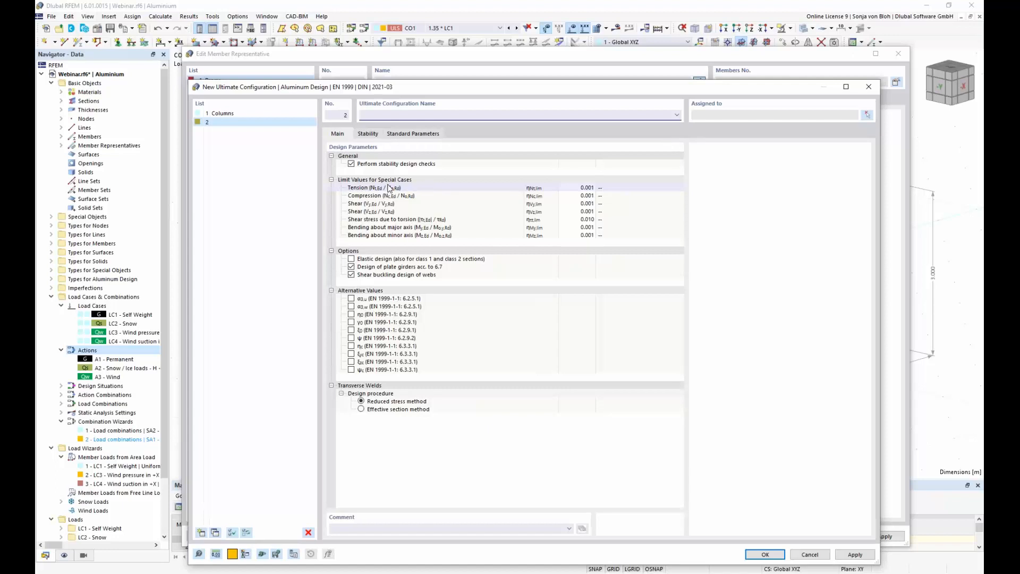
pyautogui.write('Beams and Purlins')
pyautogui.click(351, 165)
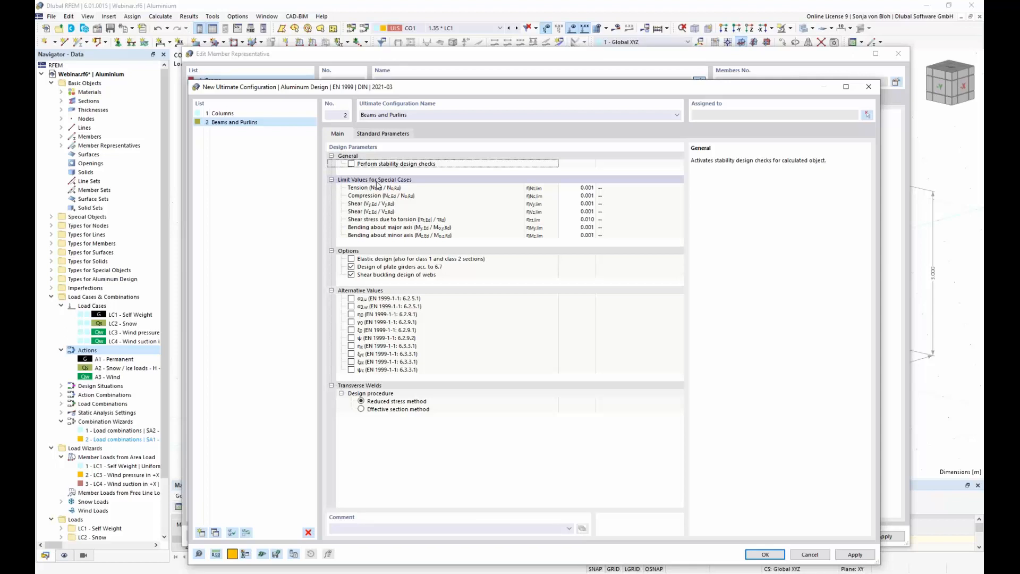
pyautogui.click(764, 555)
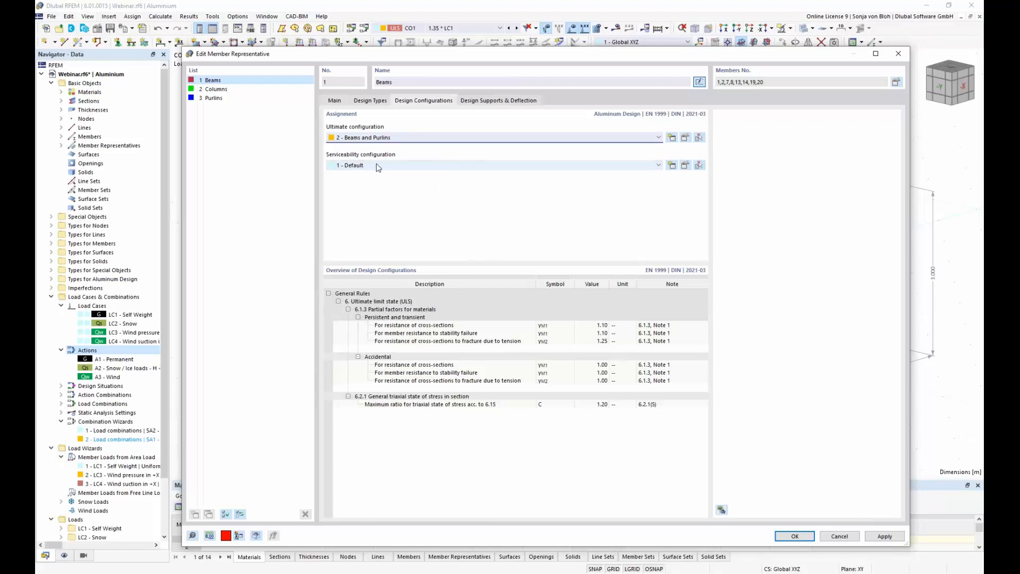
# Step: Examine the beam, cantilever and vibration limits in the beams' default serviceability configuration
pyautogui.click(687, 165)
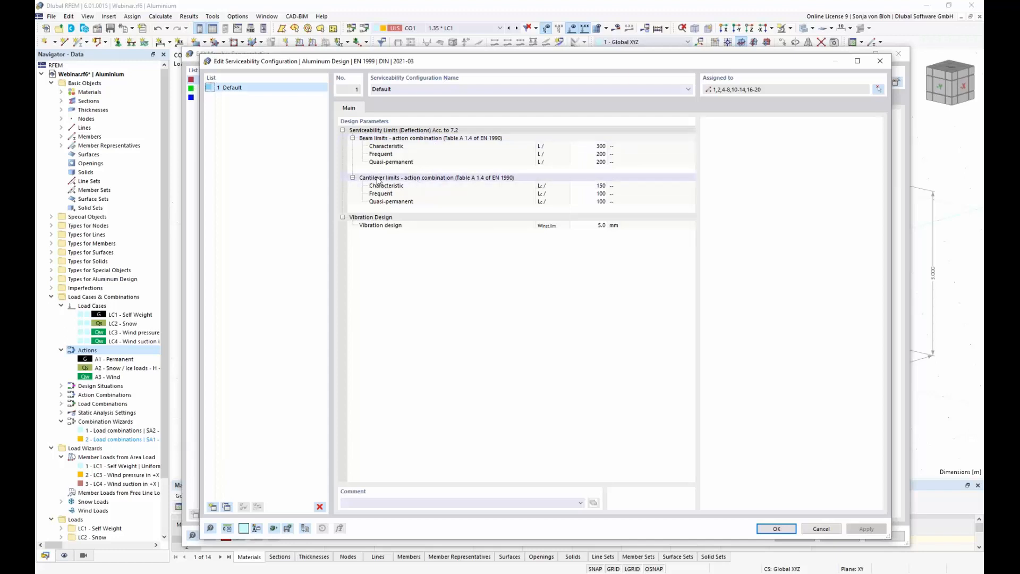
pyautogui.click(401, 180)
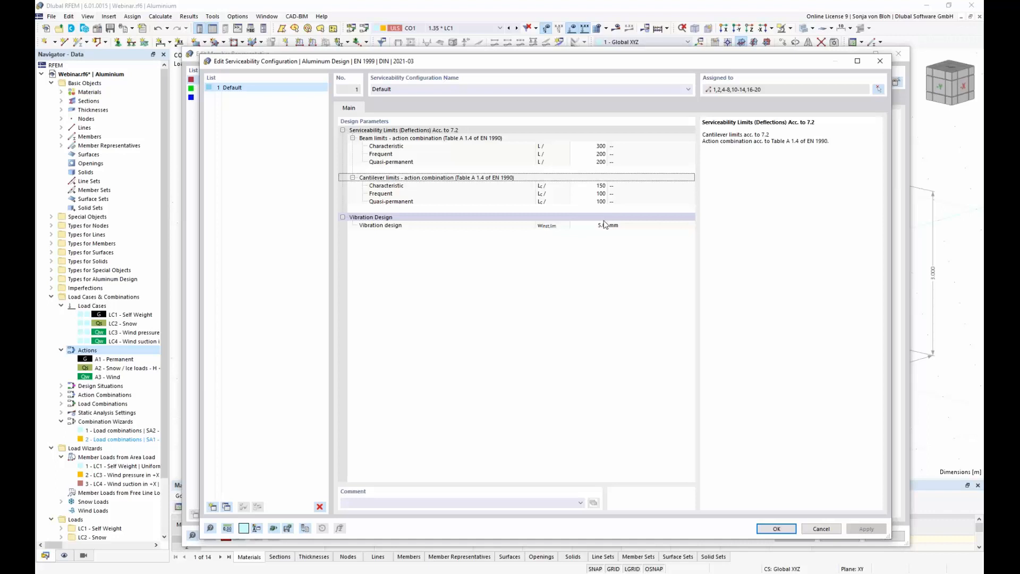
pyautogui.click(776, 530)
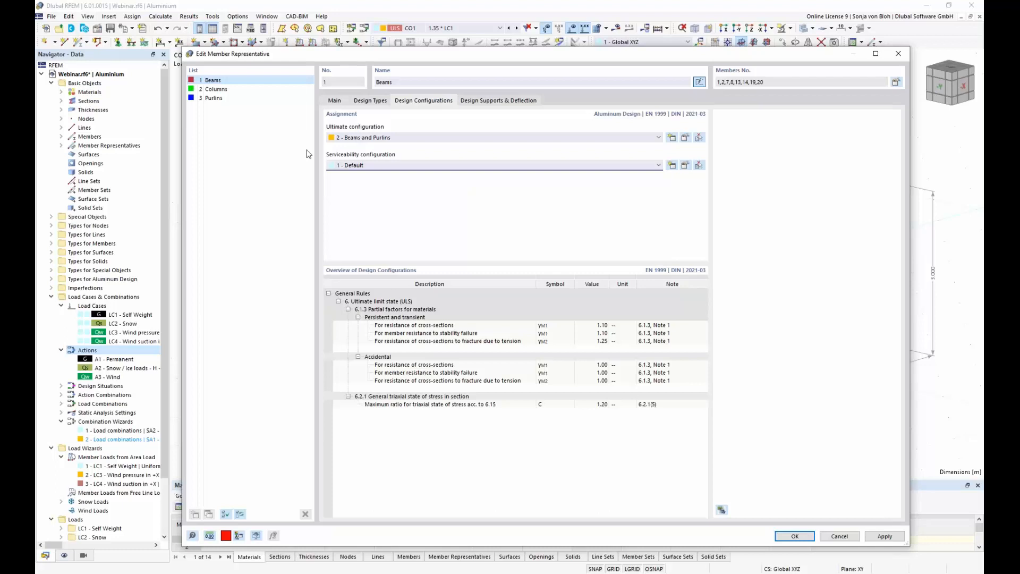
# Step: Create a General design support active in the z-axis, 300 mm wide, and assign it to the start of the beams
pyautogui.click(514, 102)
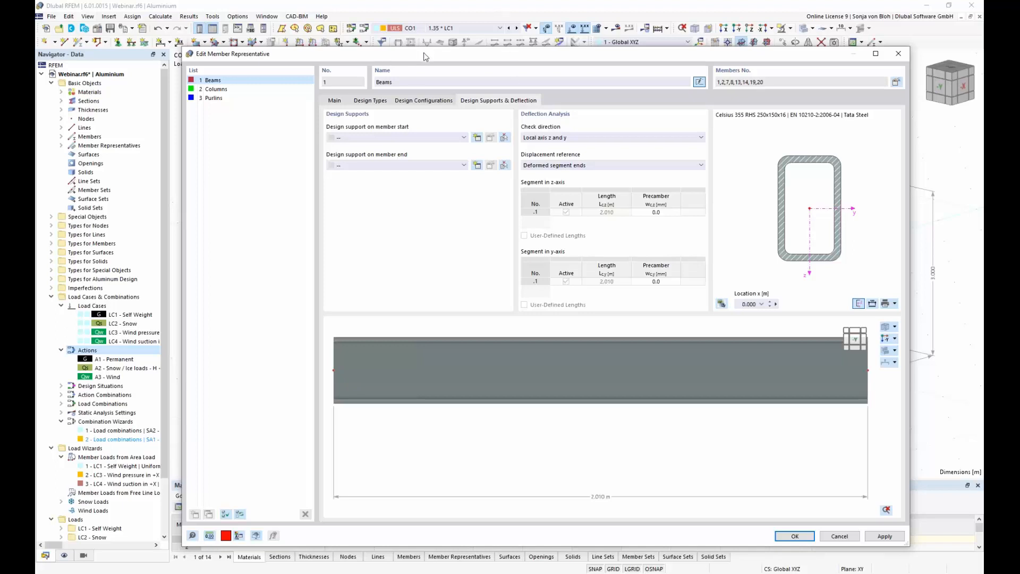
pyautogui.moveTo(425, 56); pyautogui.dragTo(423, 87)
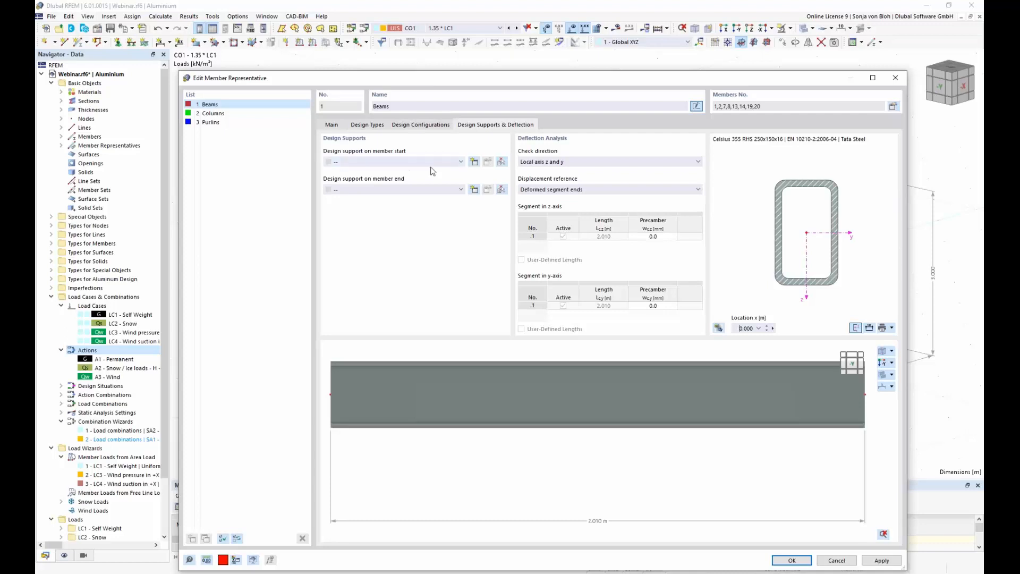
pyautogui.click(474, 162)
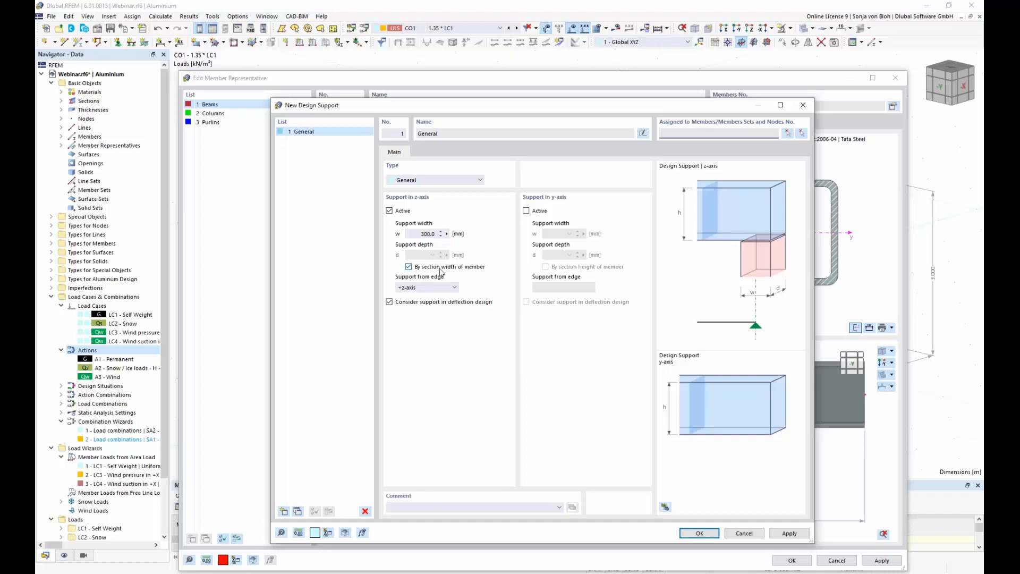
pyautogui.click(701, 533)
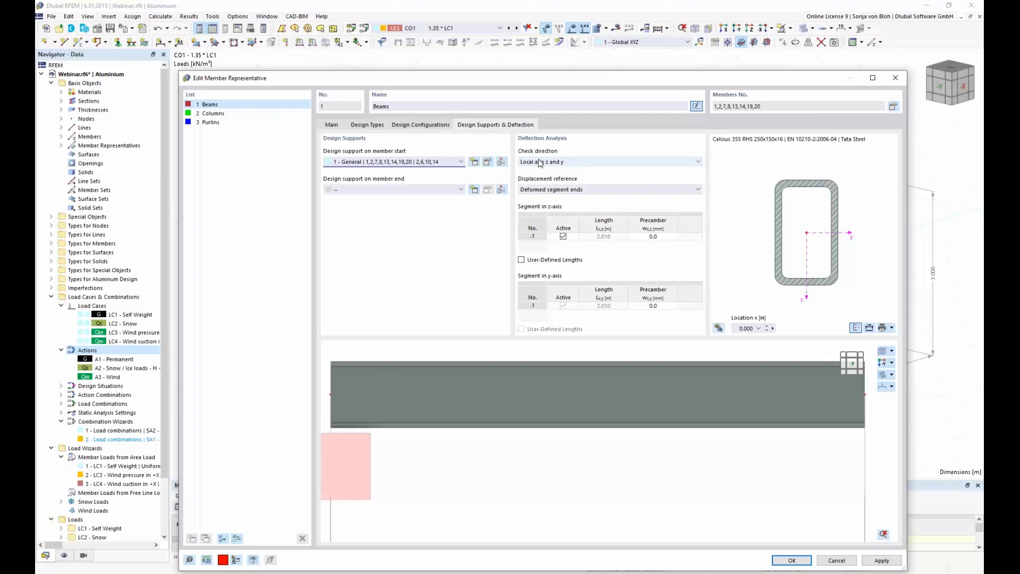
# Step: Set the beams' deflection check direction to Local axis z, keeping Deformed segment ends as the displacement reference
pyautogui.click(698, 162)
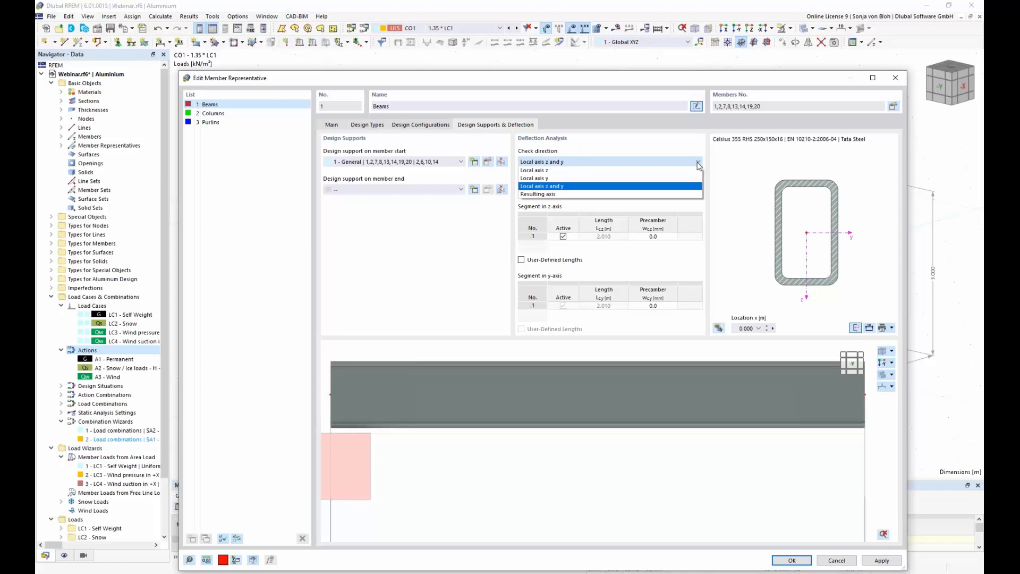
pyautogui.click(586, 170)
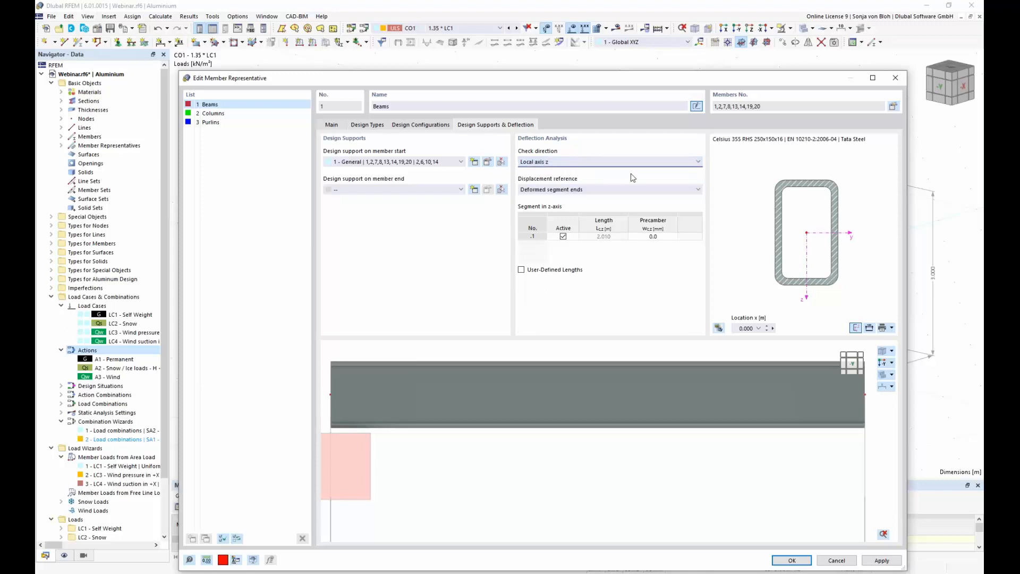
pyautogui.click(698, 190)
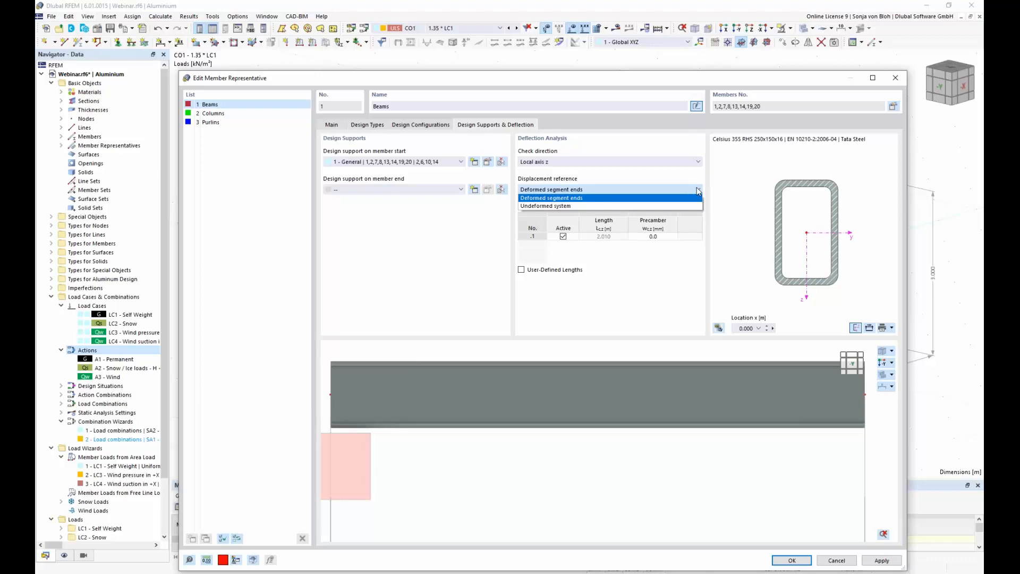
pyautogui.click(693, 182)
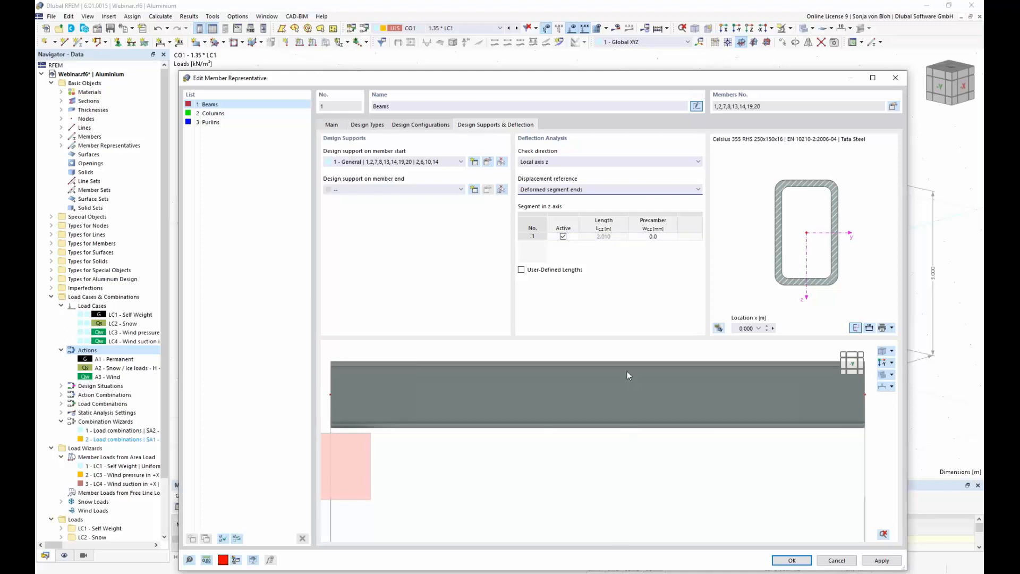
pyautogui.scroll(2, 603, 401)
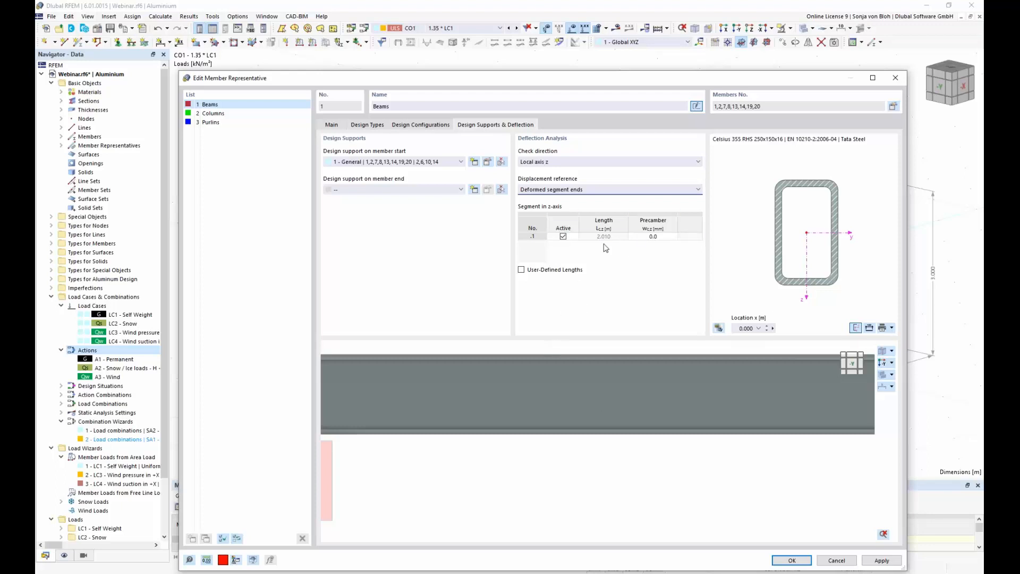
# Step: Assign the "Beams and Purlins" ultimate configuration to the Purlins member representative
pyautogui.click(212, 123)
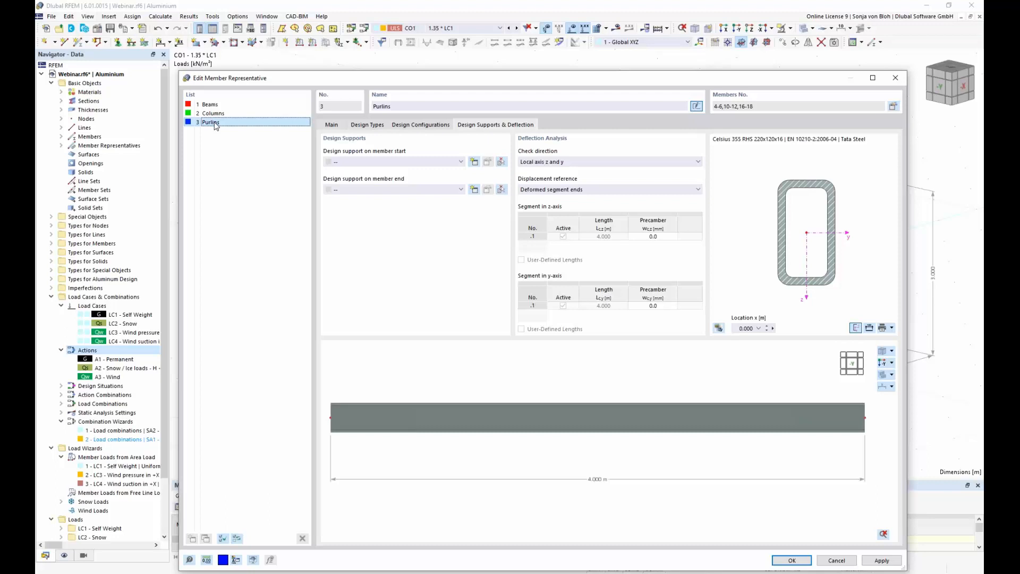
pyautogui.click(432, 125)
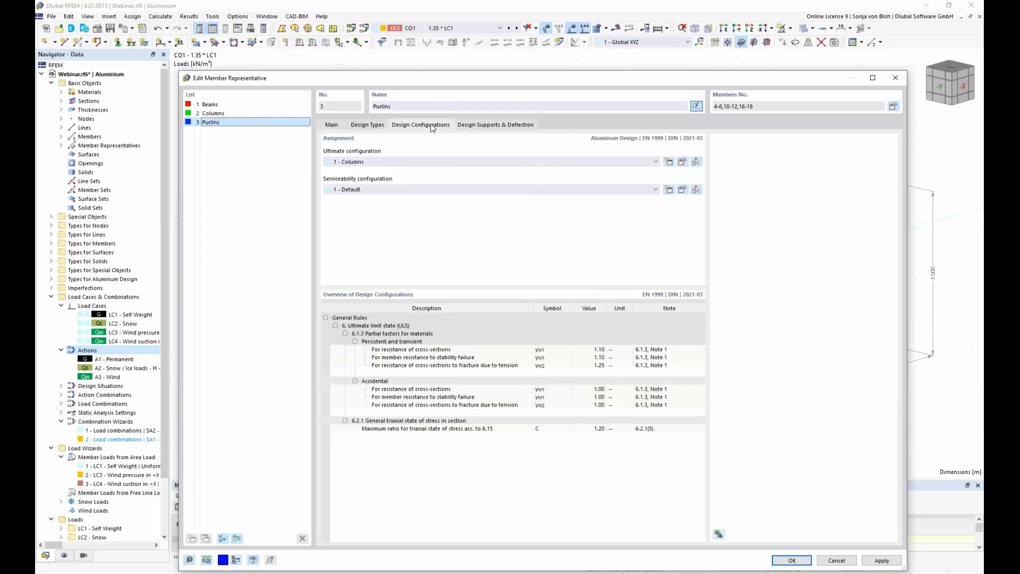
pyautogui.click(531, 162)
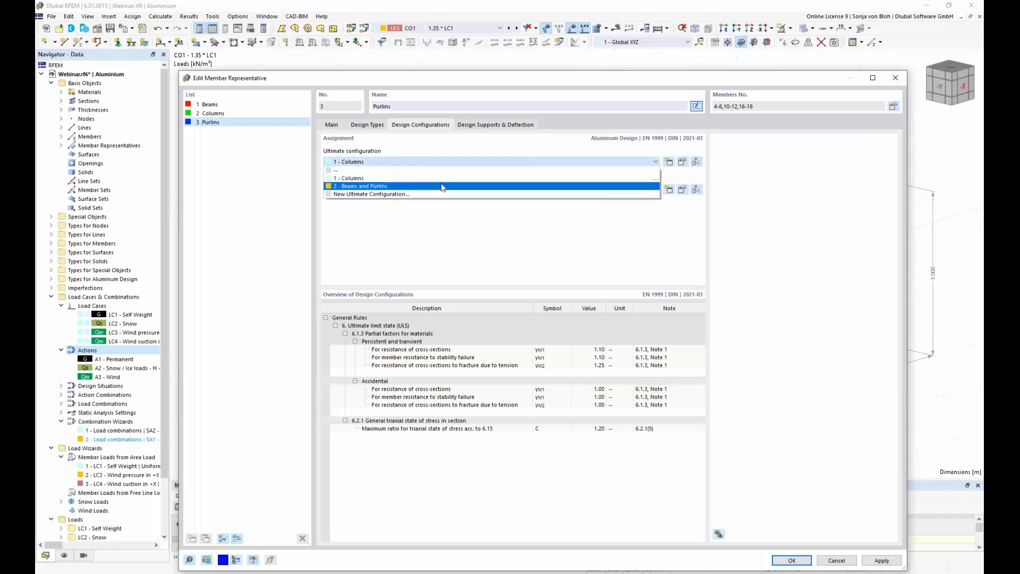
pyautogui.click(379, 186)
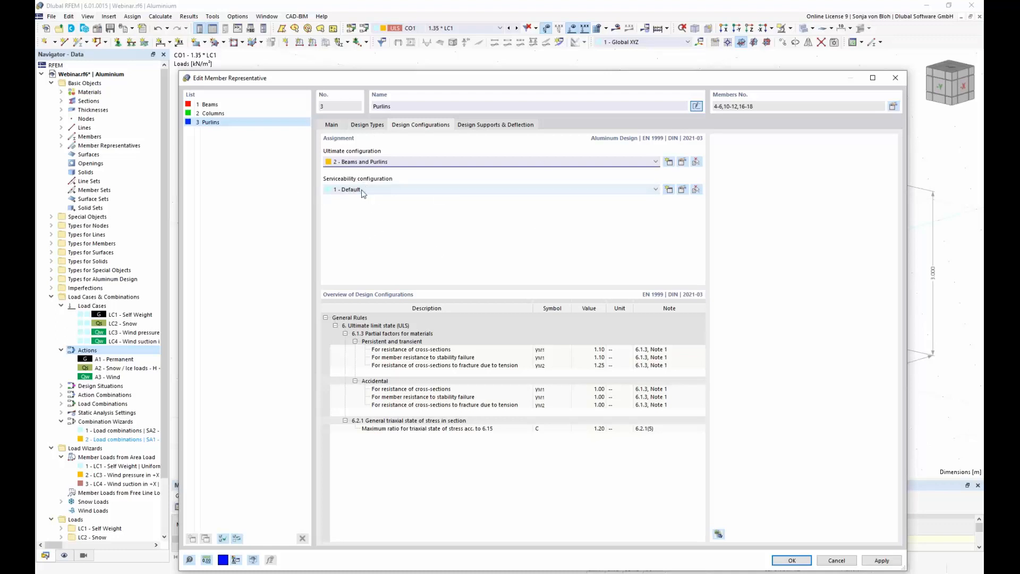
# Step: Assign the existing General design support to both the start and the end of the purlins
pyautogui.click(509, 127)
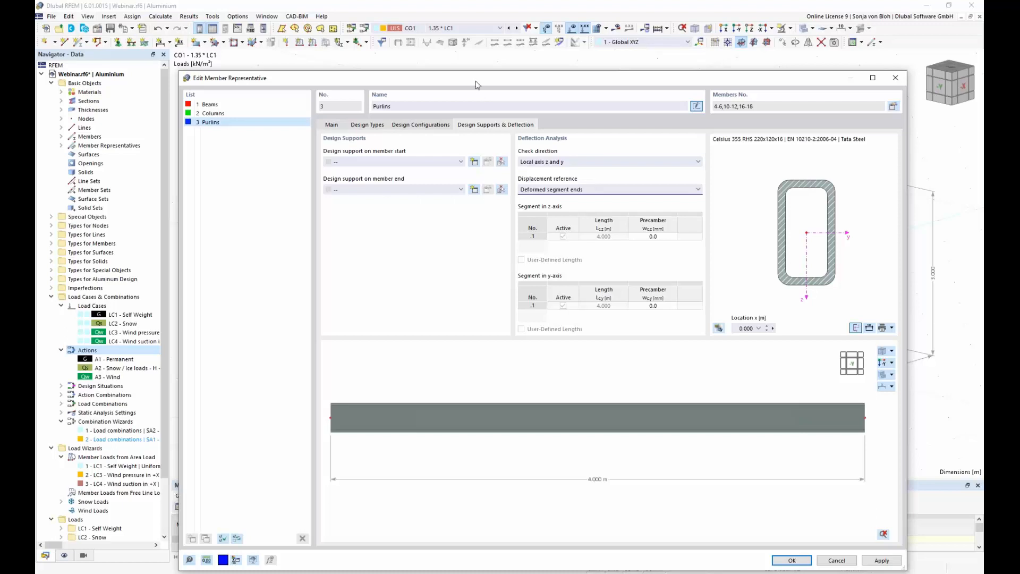
pyautogui.moveTo(455, 78); pyautogui.dragTo(454, 179)
pyautogui.moveTo(292, 181); pyautogui.dragTo(314, 300)
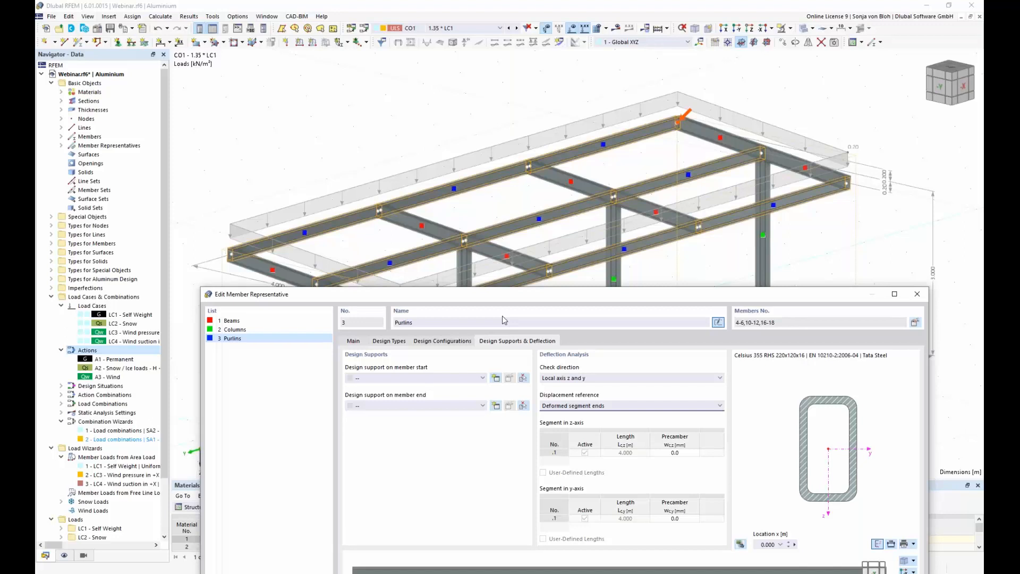
pyautogui.click(480, 378)
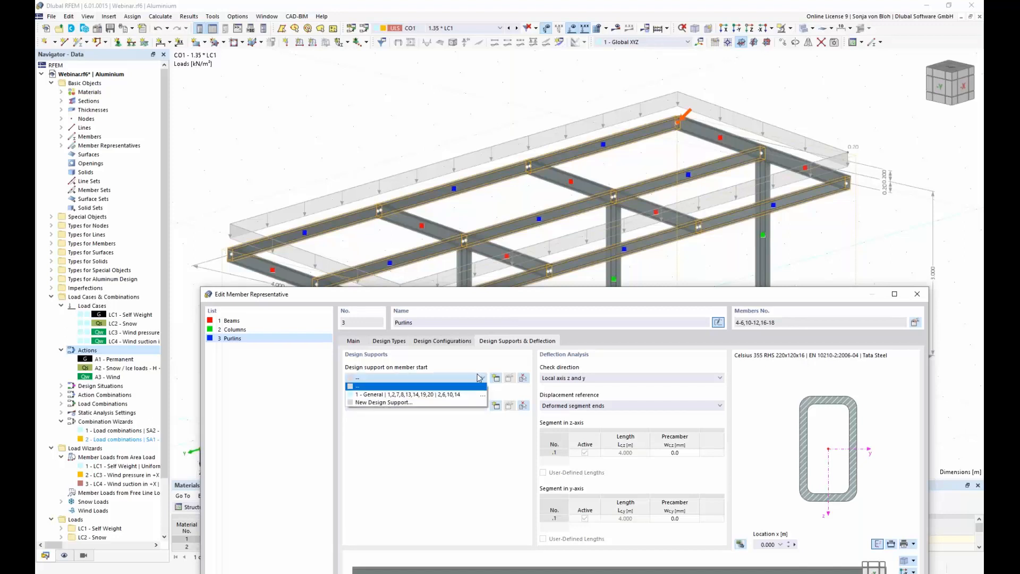
pyautogui.click(442, 394)
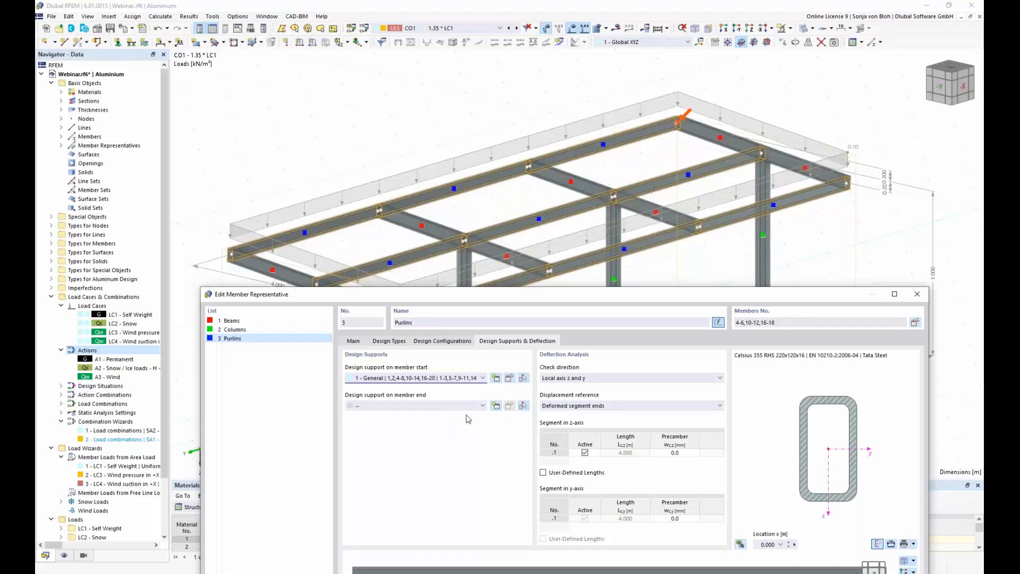
pyautogui.click(482, 406)
pyautogui.click(435, 426)
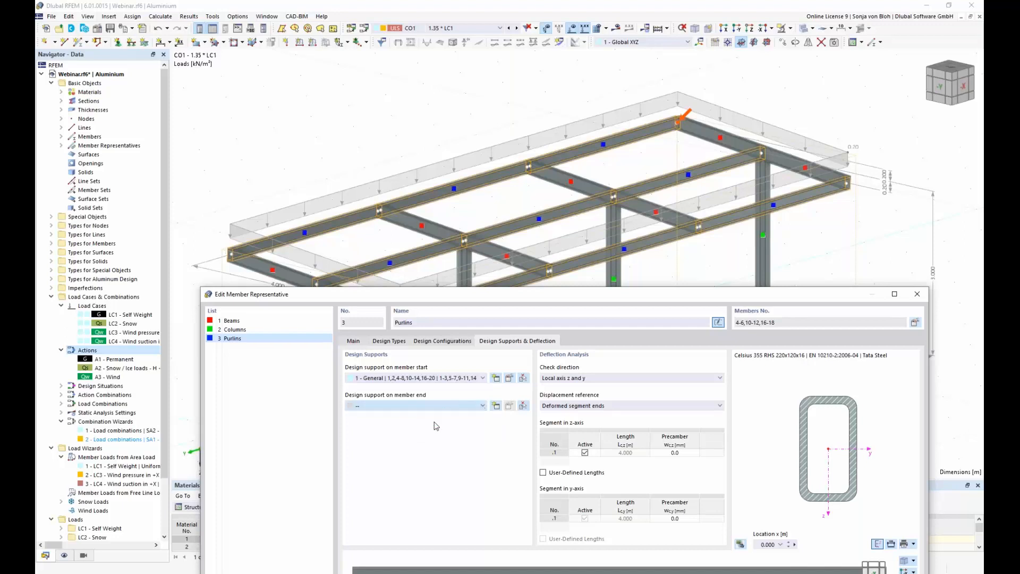
# Step: Set the purlins' deflection check direction to Local axis z and confirm the member representative settings
pyautogui.moveTo(507, 294); pyautogui.dragTo(504, 173)
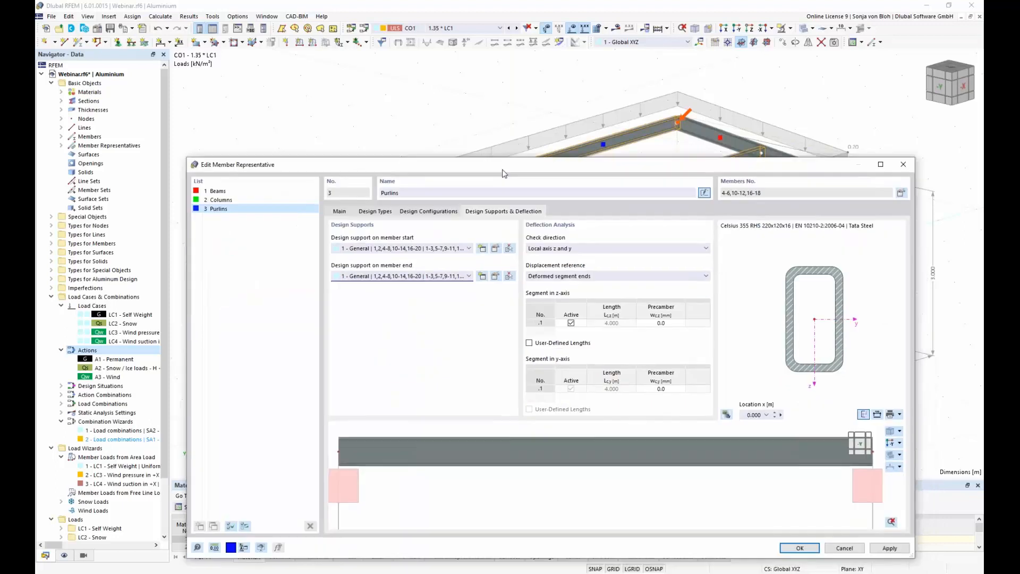
pyautogui.click(622, 248)
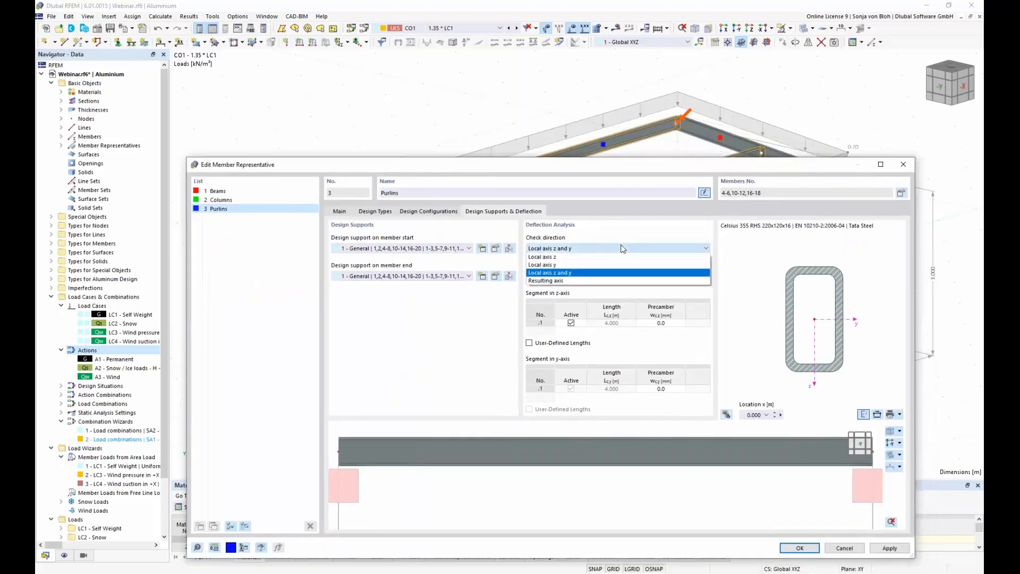
pyautogui.click(573, 257)
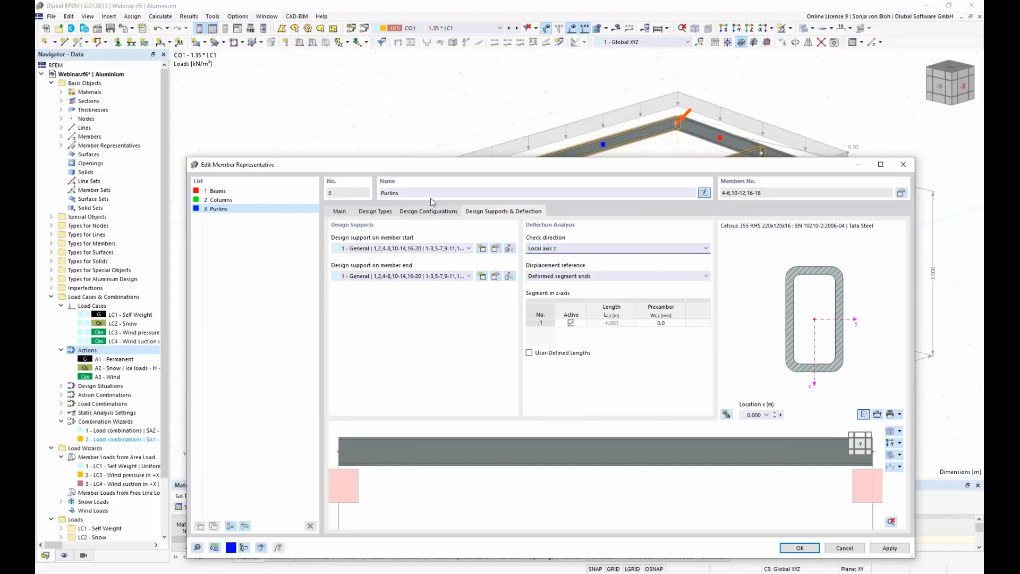
pyautogui.moveTo(471, 159); pyautogui.dragTo(444, 47)
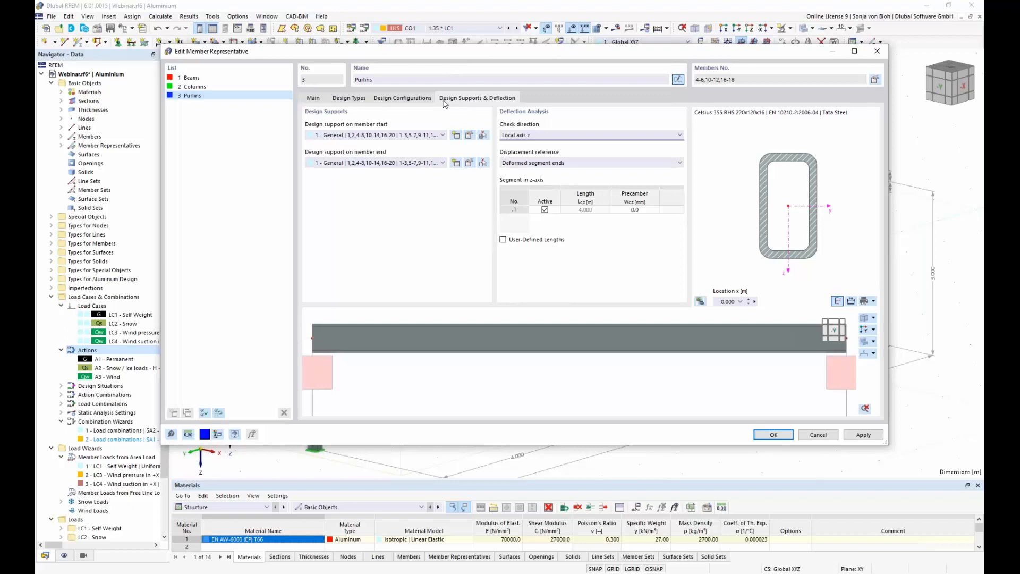
pyautogui.click(774, 436)
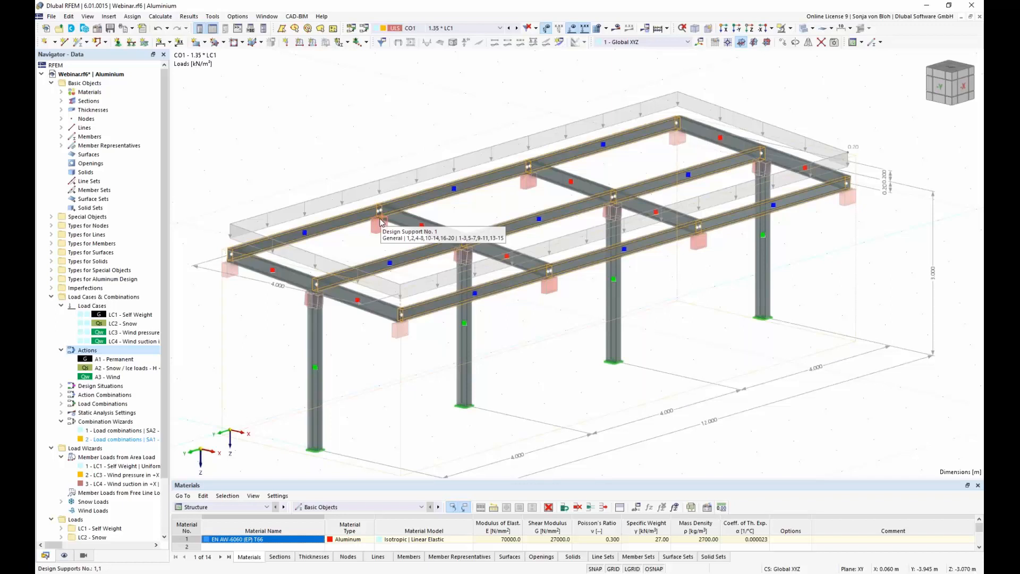
# Step: Display the aluminium design's member effective lengths in the model to examine them, and hide them again
pyautogui.click(64, 556)
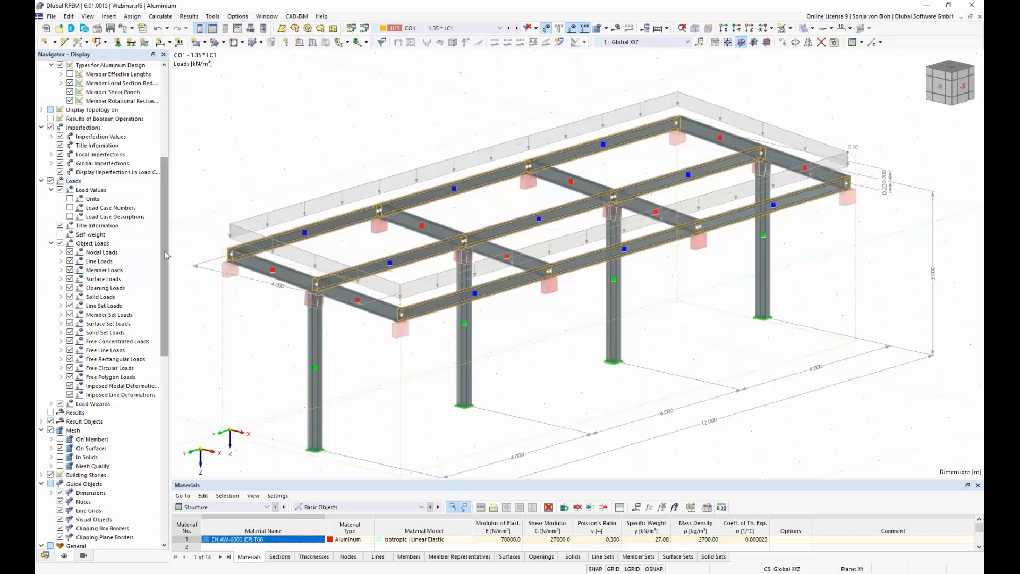
pyautogui.moveTo(165, 251); pyautogui.dragTo(170, 134)
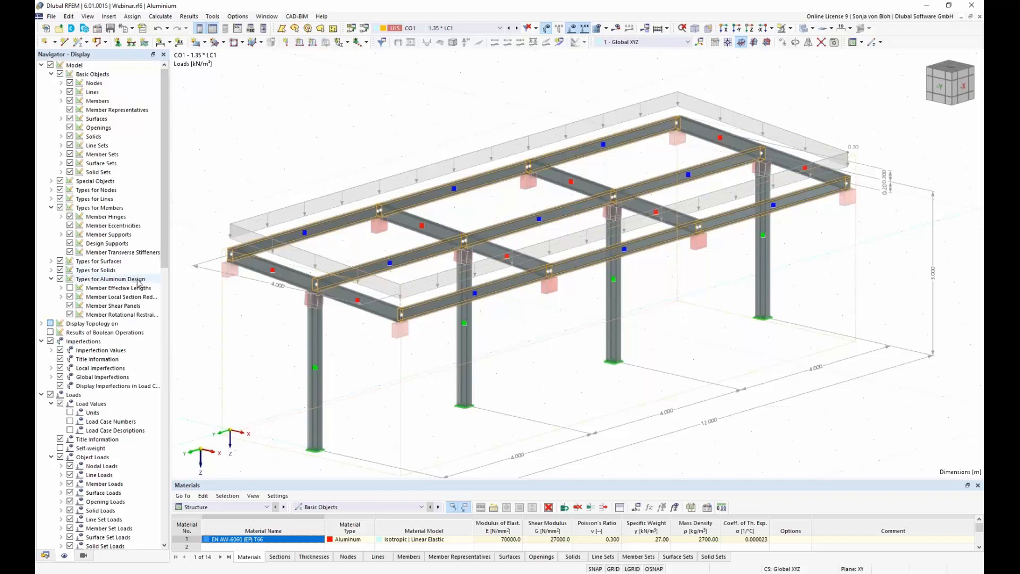
pyautogui.click(70, 288)
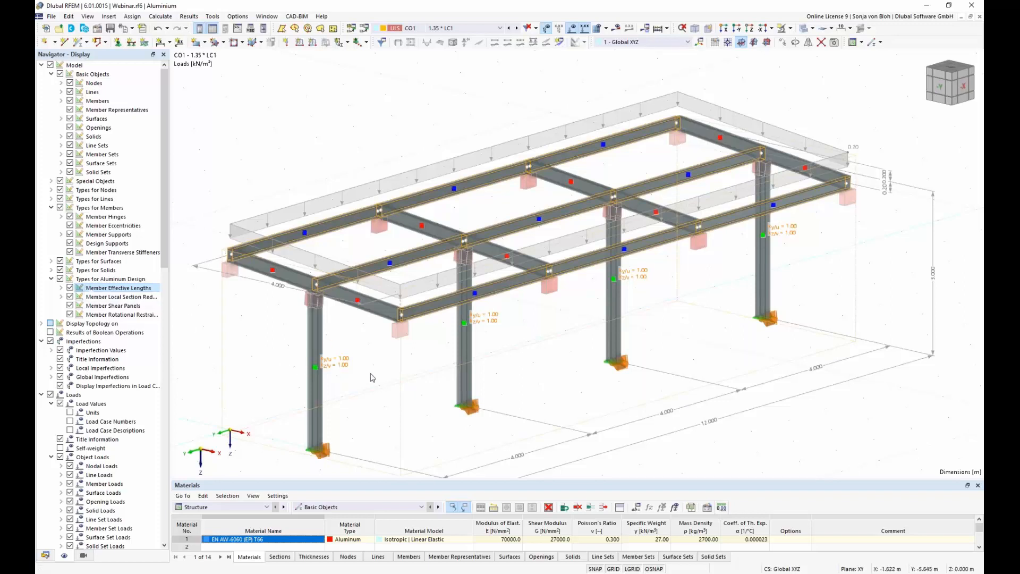
pyautogui.click(71, 288)
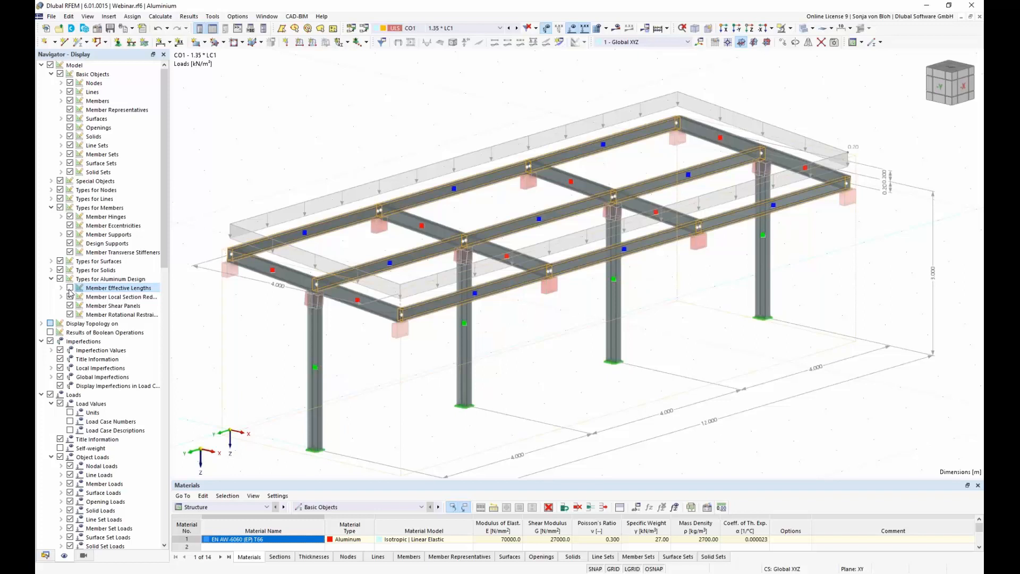
# Step: Hide the design supports in the model display, leaving member supports shown
pyautogui.click(71, 236)
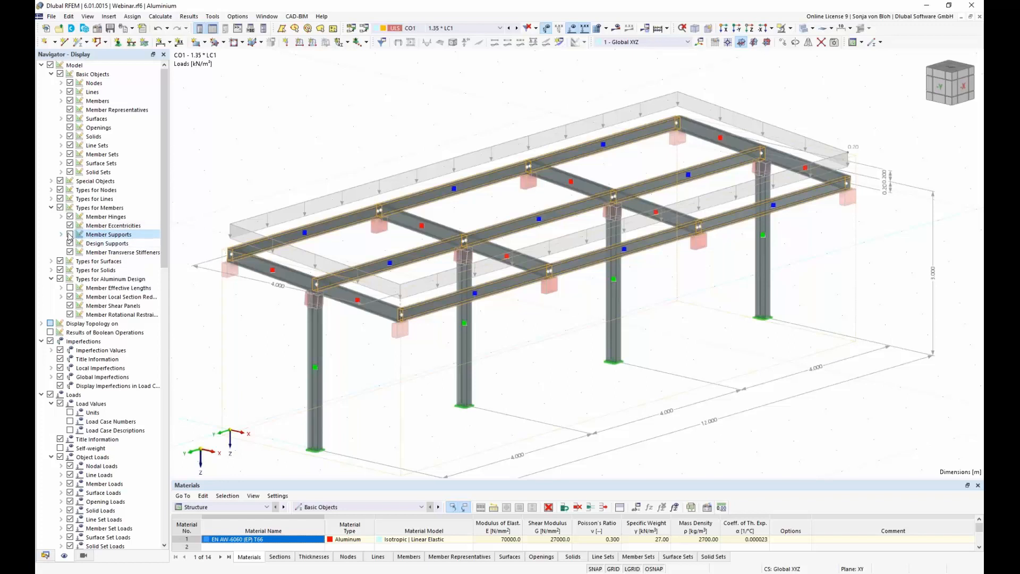
pyautogui.click(70, 234)
pyautogui.click(70, 245)
pyautogui.click(70, 244)
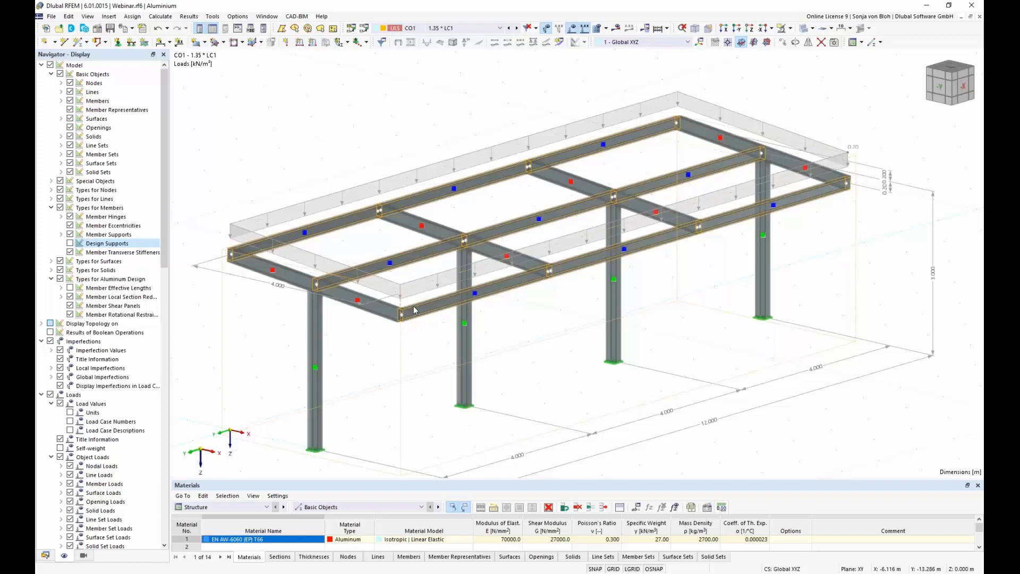
# Step: Show the Aluminum Design input data in the tables and undock the enlarged table window
pyautogui.moveTo(290, 479); pyautogui.dragTo(304, 333)
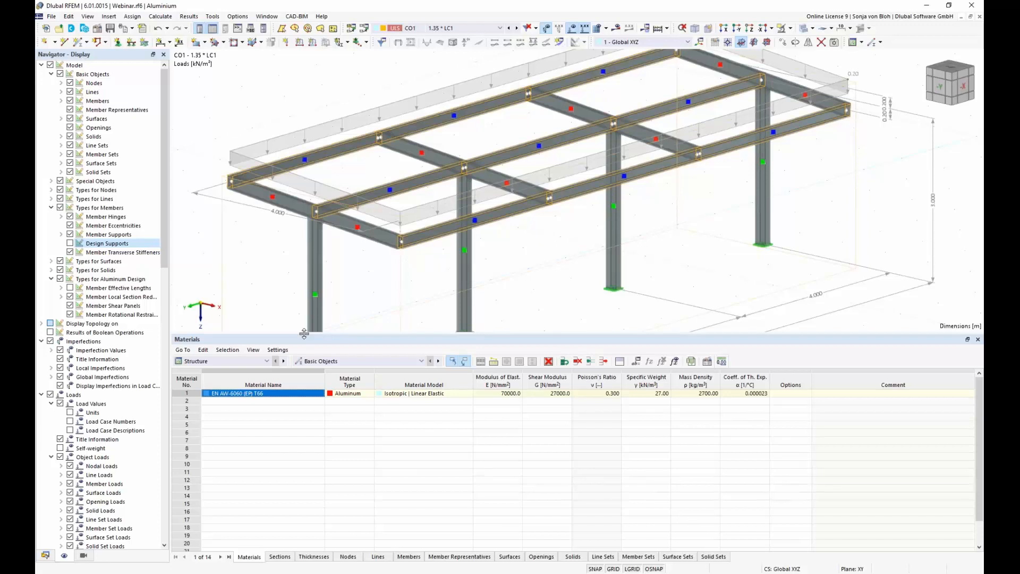
pyautogui.click(267, 362)
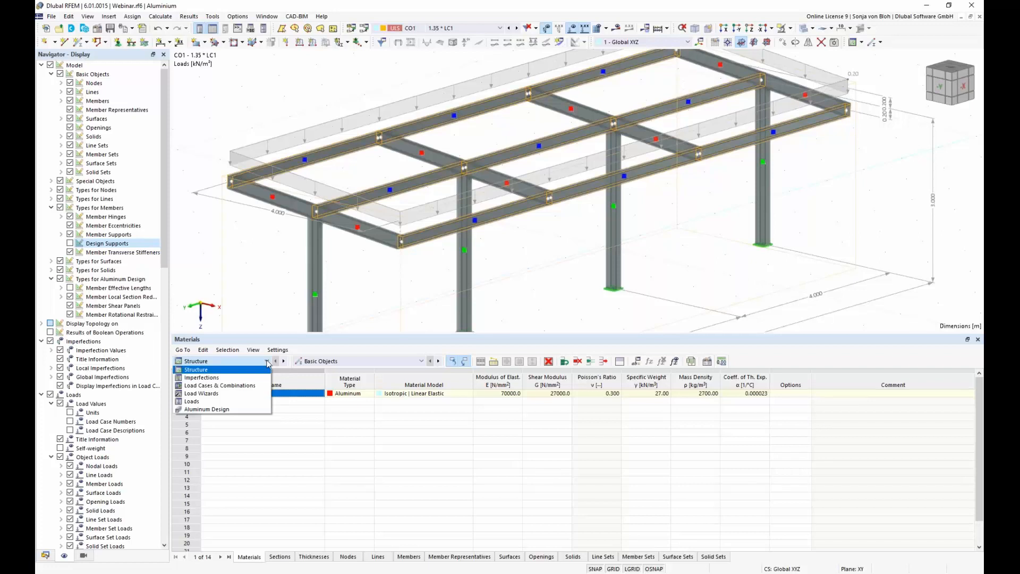
pyautogui.click(229, 409)
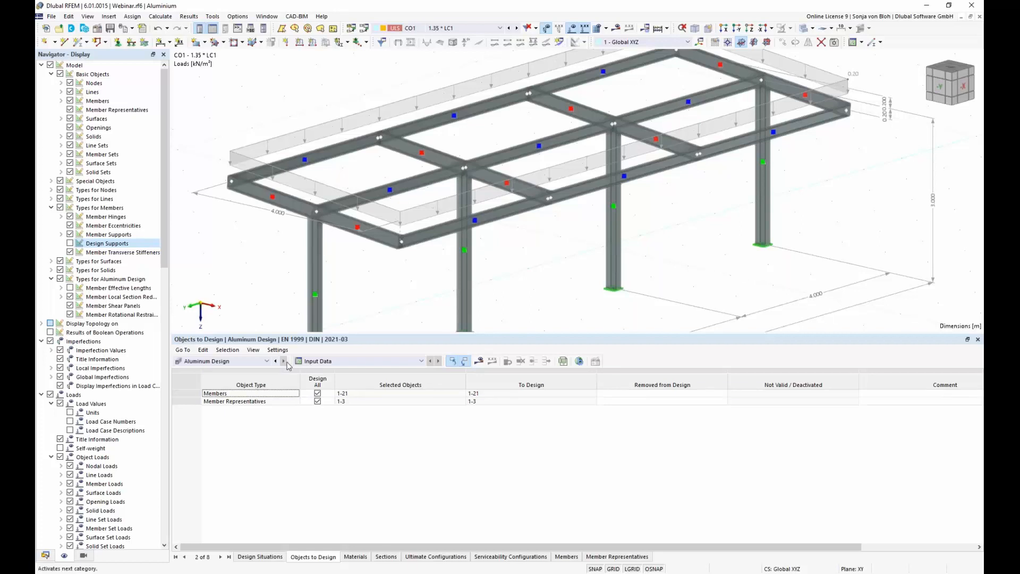
pyautogui.doubleClick(294, 341)
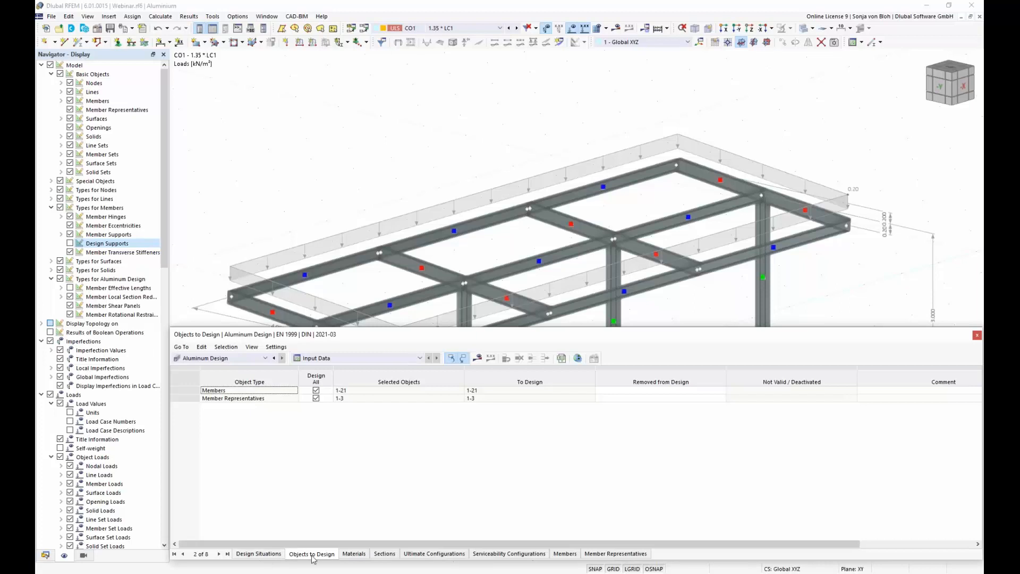
# Step: Exclude the SLS Frequent and SLS Quasi-permanent design situations from the aluminium design
pyautogui.click(280, 554)
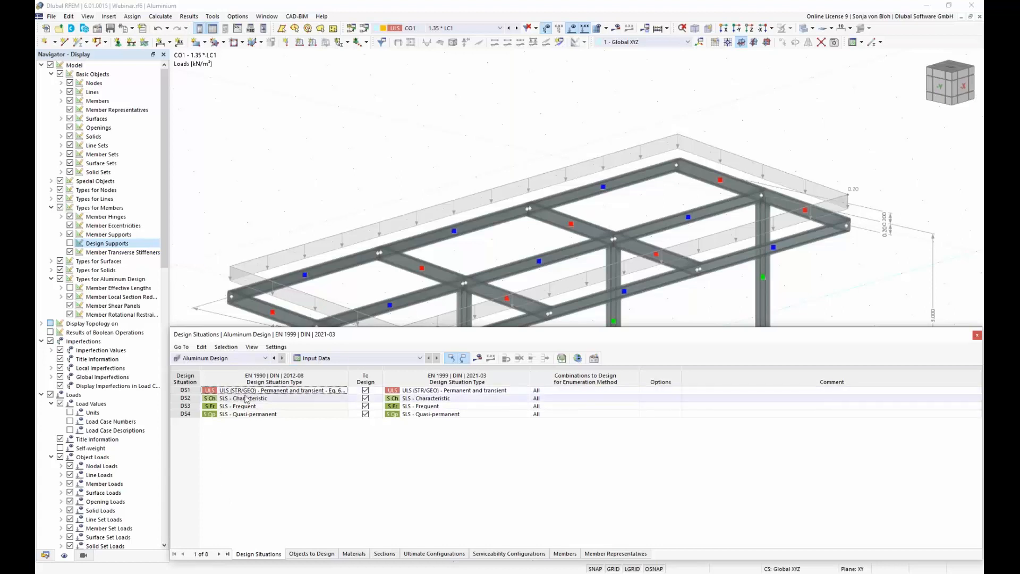
pyautogui.click(365, 407)
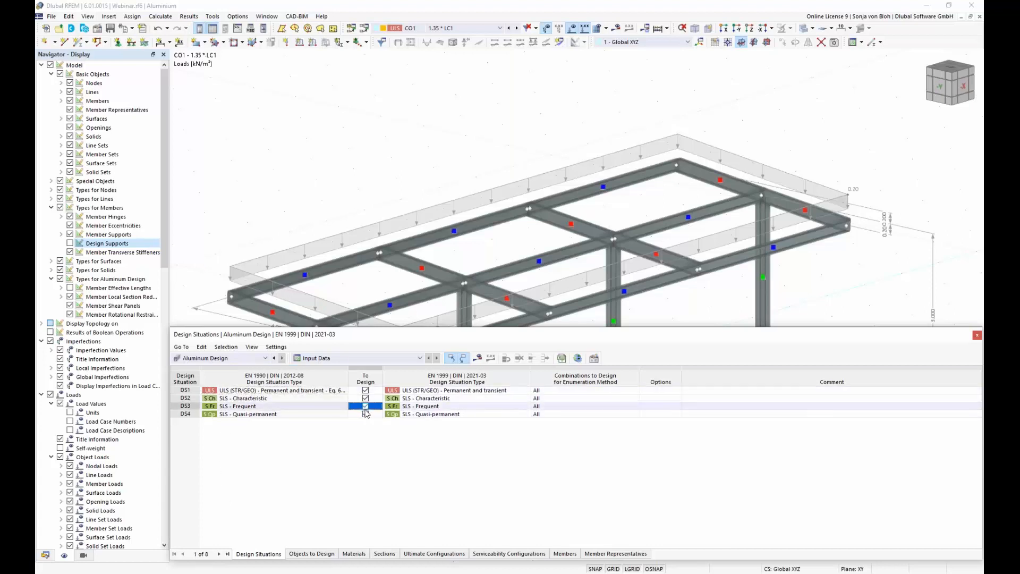
pyautogui.click(366, 414)
pyautogui.click(366, 415)
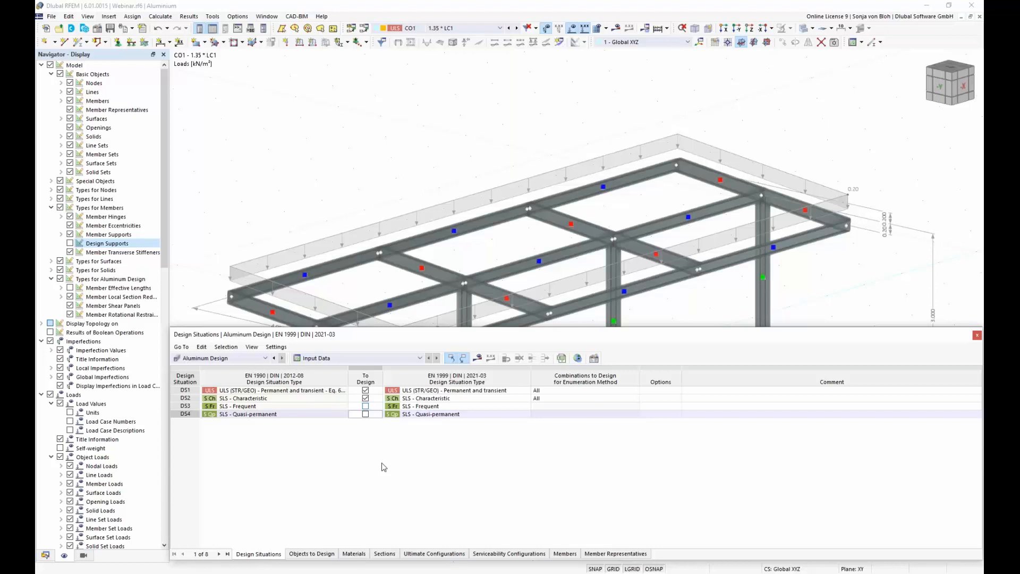
# Step: Examine the design situation types available for DS1 and the table of objects to design
pyautogui.click(487, 392)
pyautogui.click(527, 391)
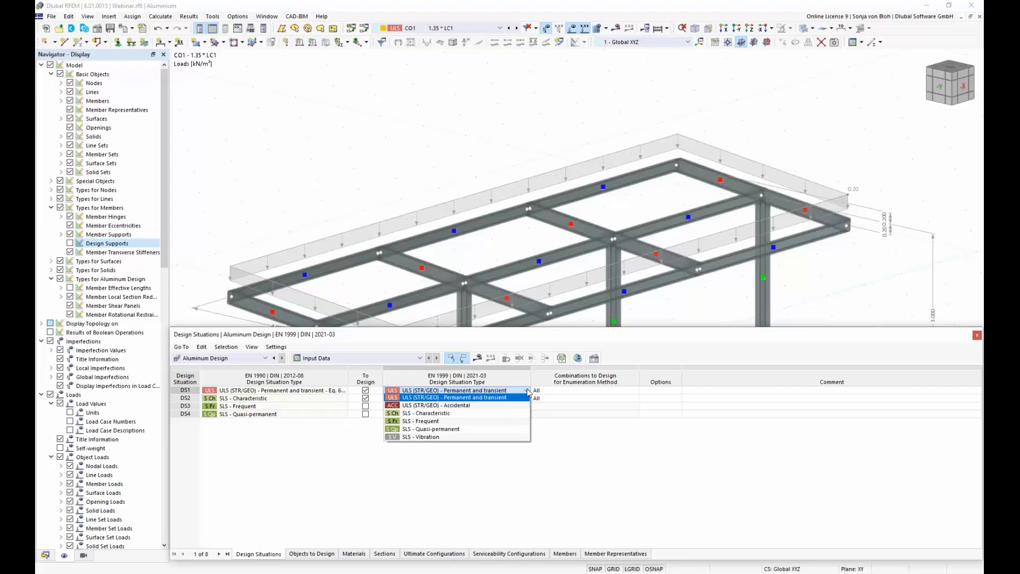
pyautogui.click(528, 392)
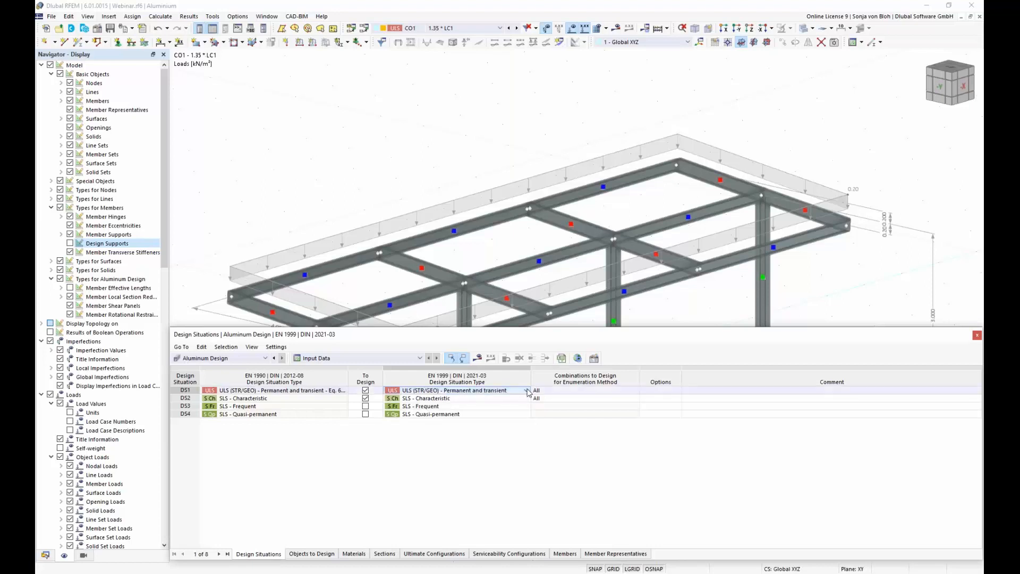
pyautogui.click(319, 554)
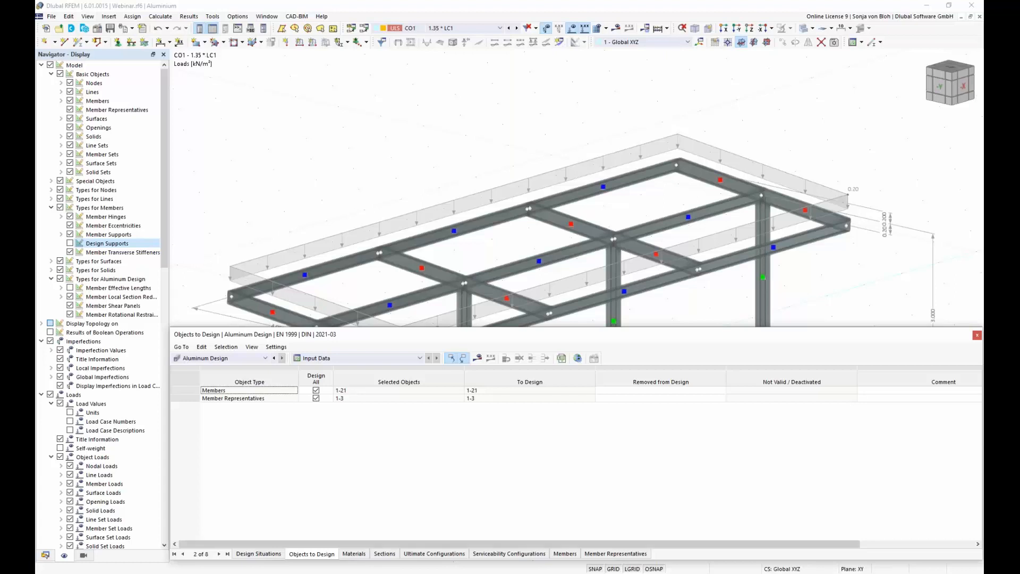
# Step: Exclude the members from the aluminium design, keeping only member representatives 1-3, and run the calculation
pyautogui.click(699, 399)
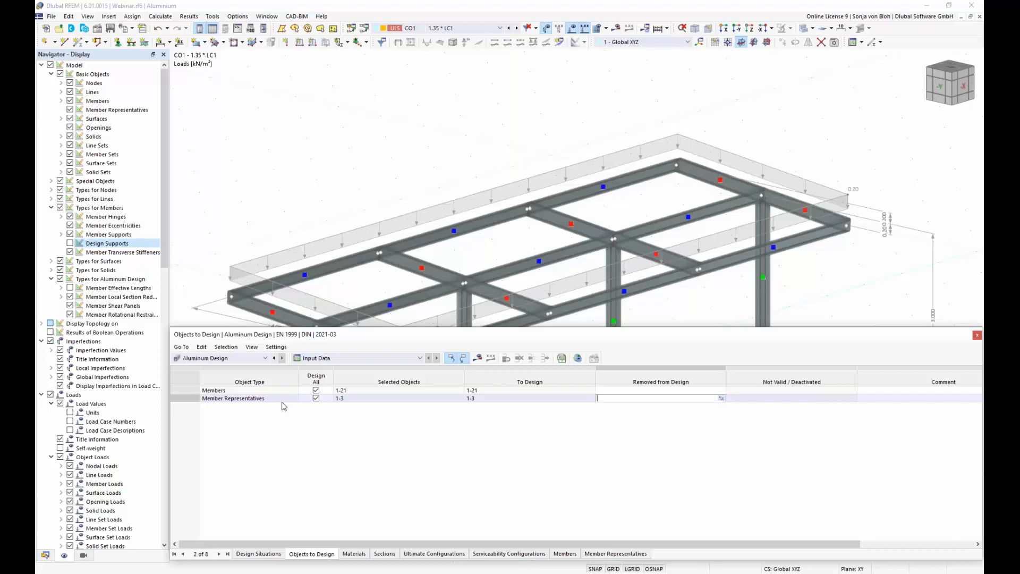
pyautogui.click(317, 390)
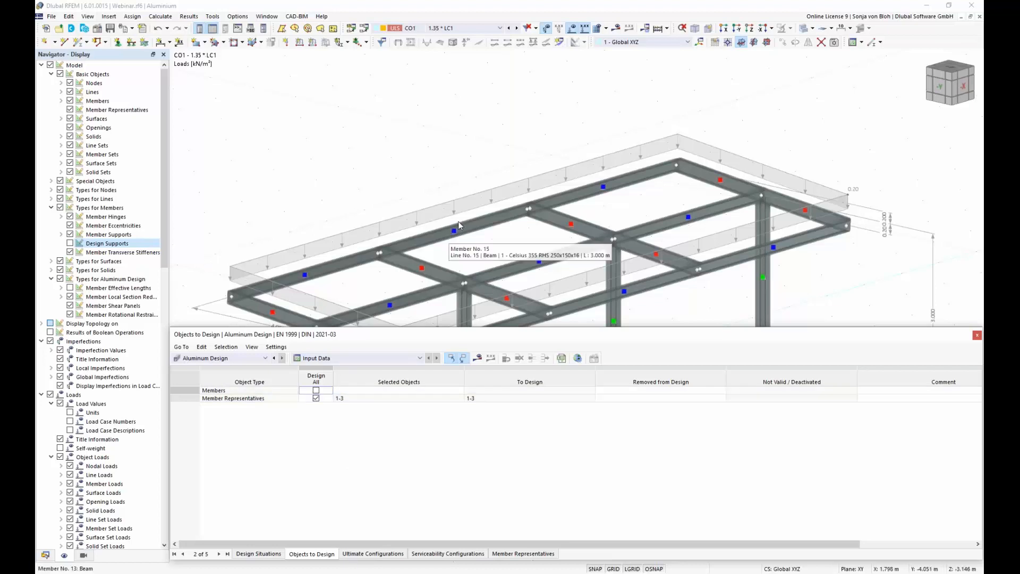
pyautogui.scroll(-5, 435, 94)
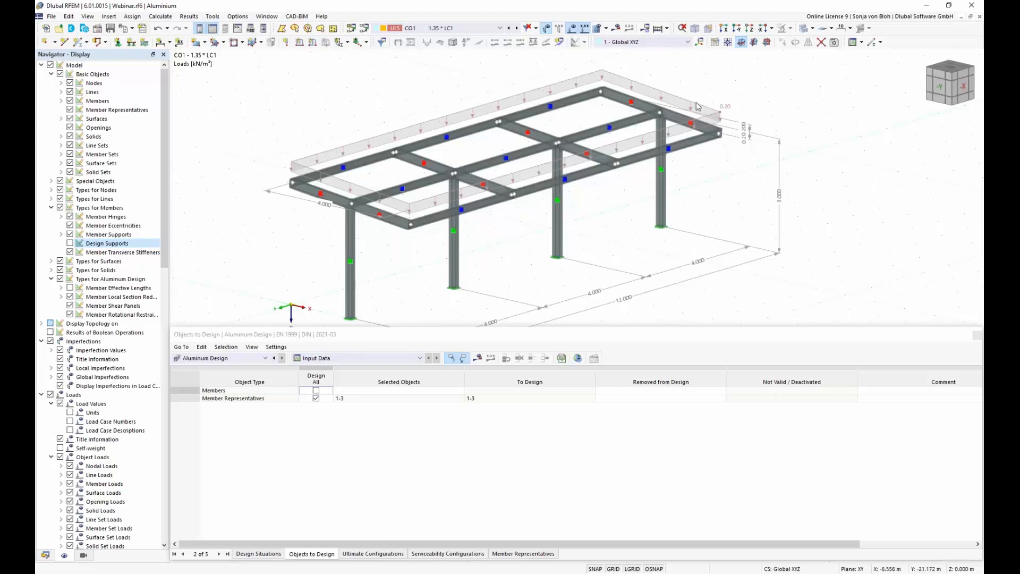
pyautogui.click(658, 30)
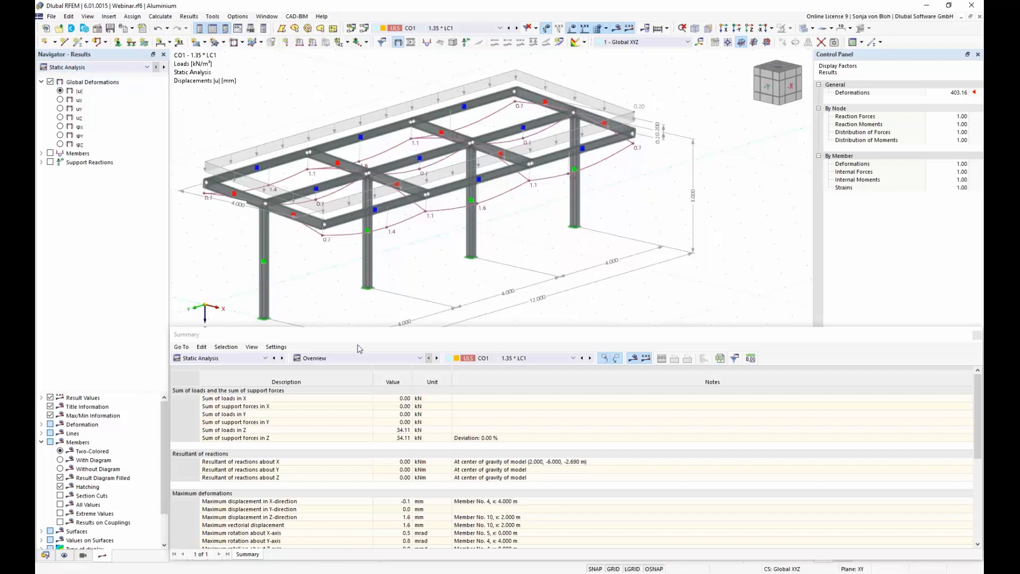
# Step: Shrink the results table window and switch the displayed results from Static Analysis to Aluminum Design
pyautogui.moveTo(346, 326); pyautogui.dragTo(346, 458)
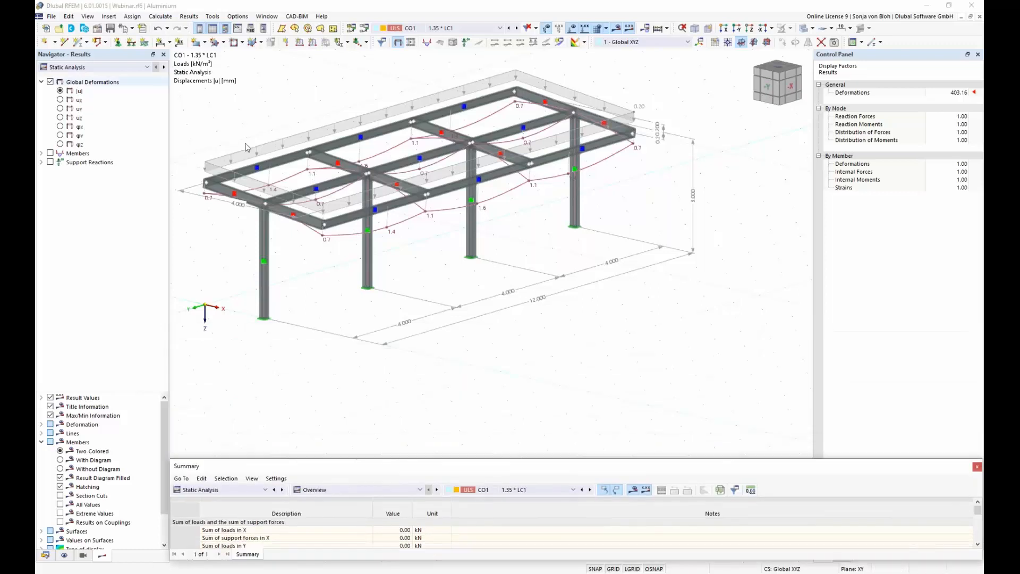
pyautogui.moveTo(335, 178); pyautogui.dragTo(407, 215, button='middle')
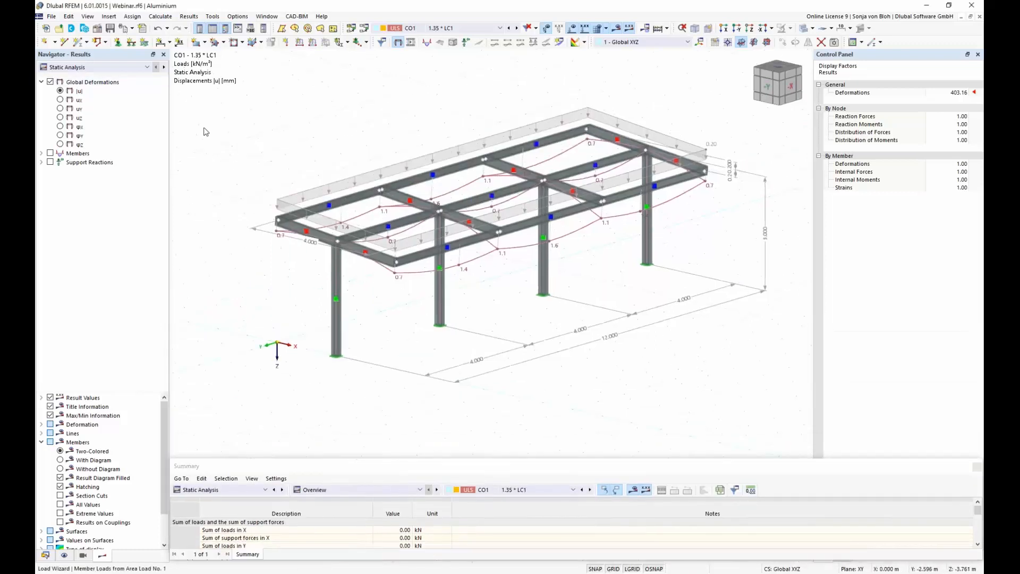
pyautogui.click(147, 67)
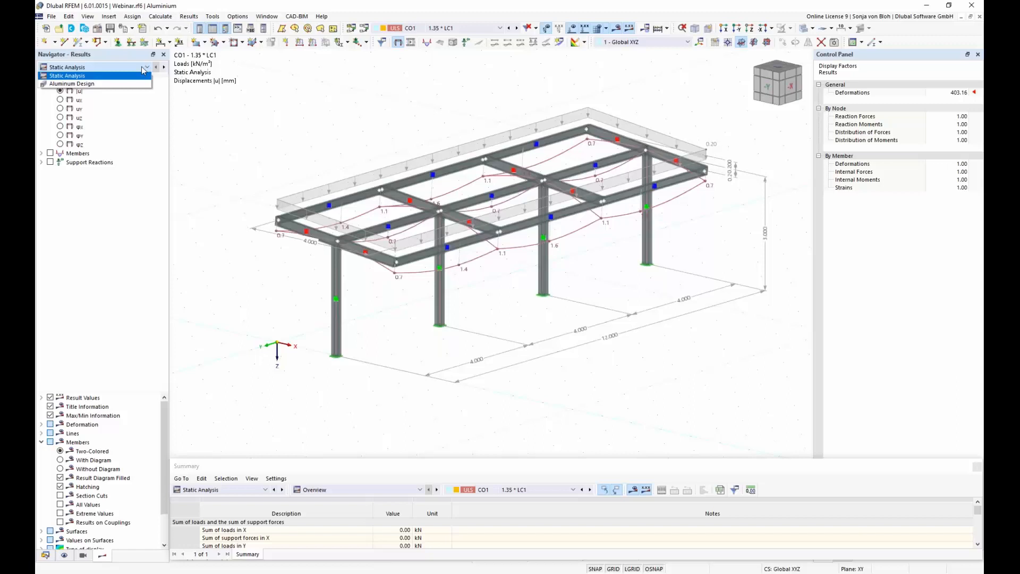
pyautogui.click(98, 83)
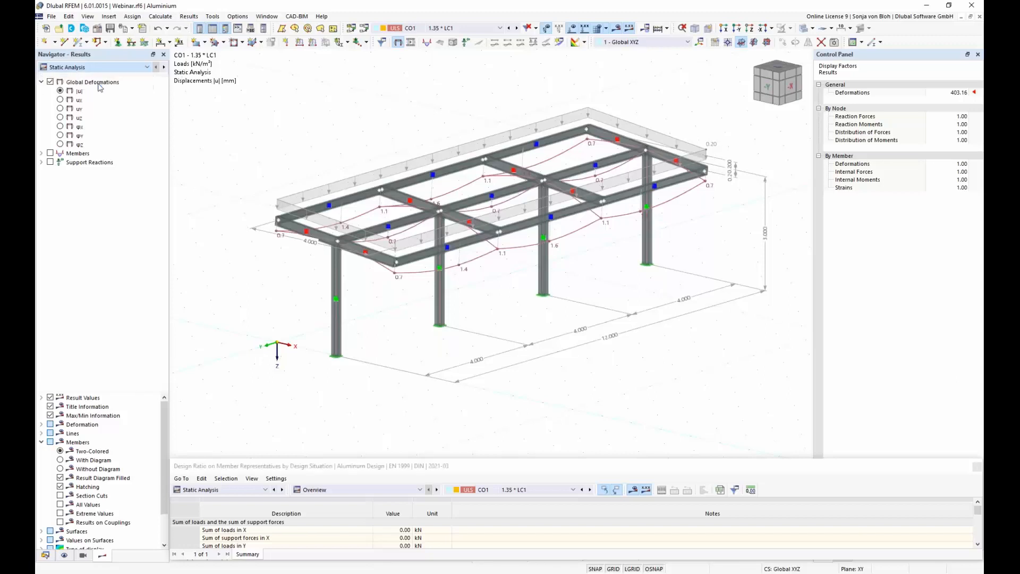
pyautogui.click(149, 68)
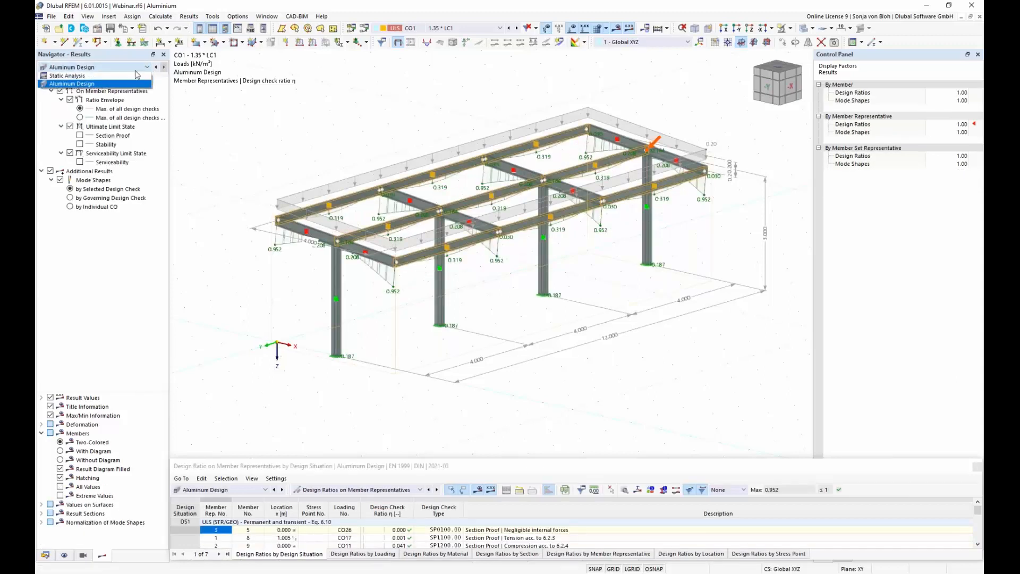
pyautogui.click(139, 75)
pyautogui.click(144, 68)
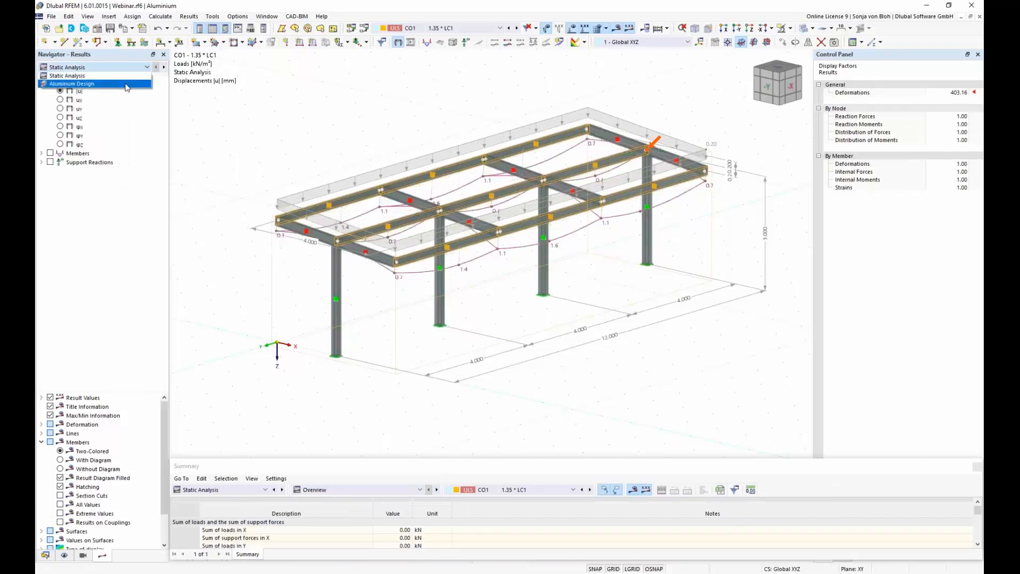
pyautogui.click(126, 84)
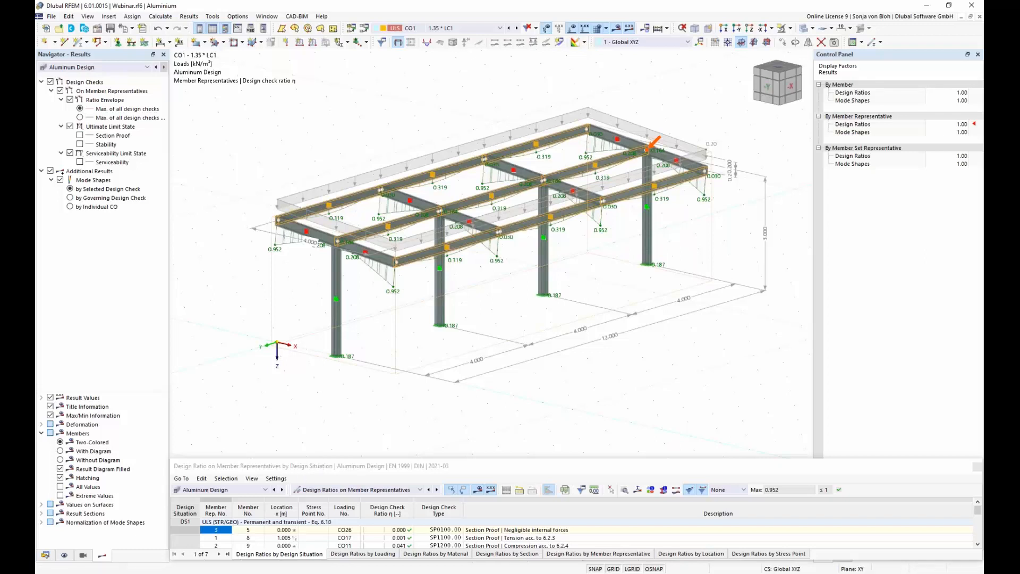
# Step: Enlarge the table window and list the Aluminum Design ratios on member representatives by design situation
pyautogui.moveTo(320, 460); pyautogui.dragTo(338, 336)
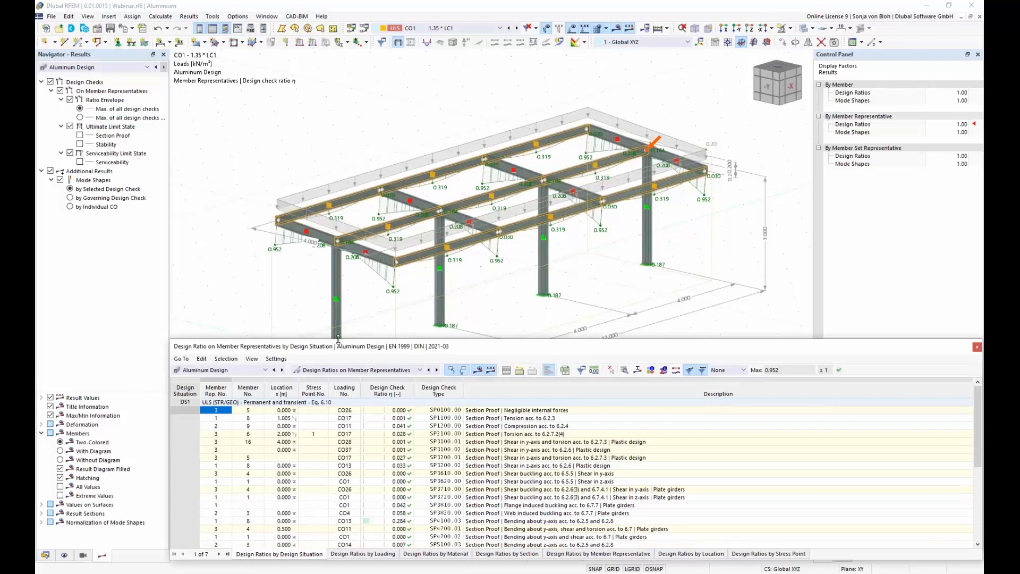
pyautogui.click(264, 369)
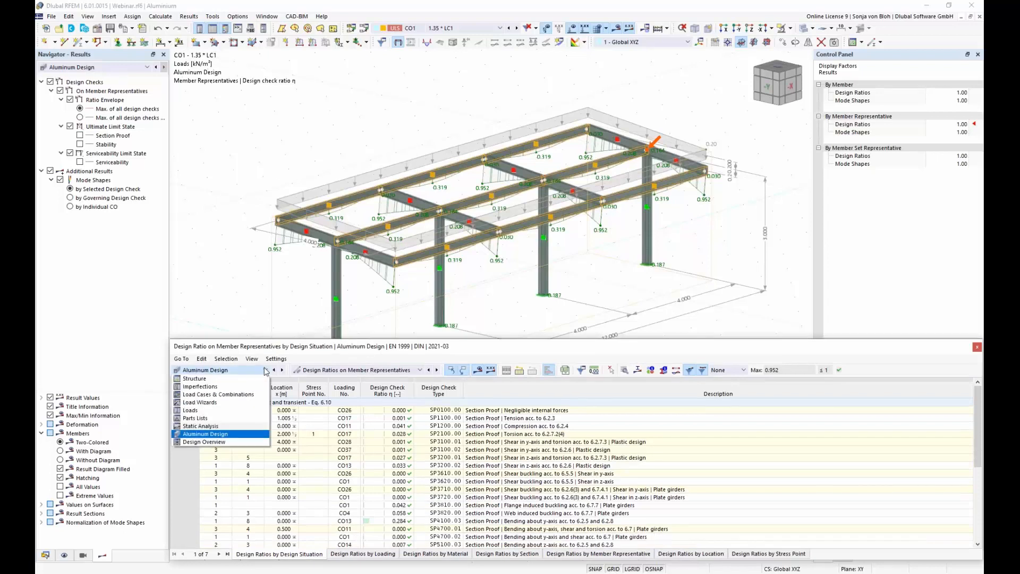
pyautogui.click(223, 434)
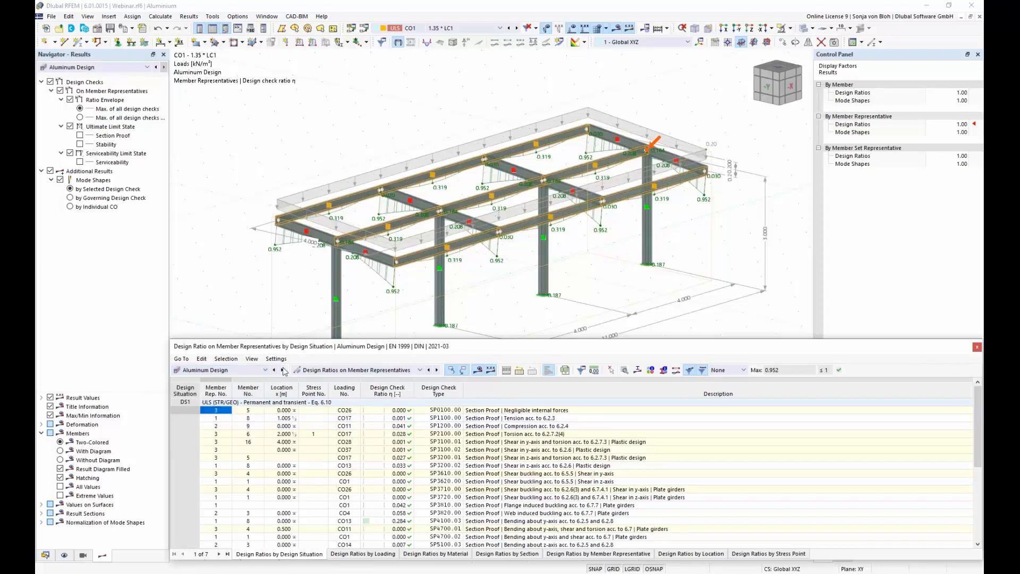
pyautogui.click(421, 371)
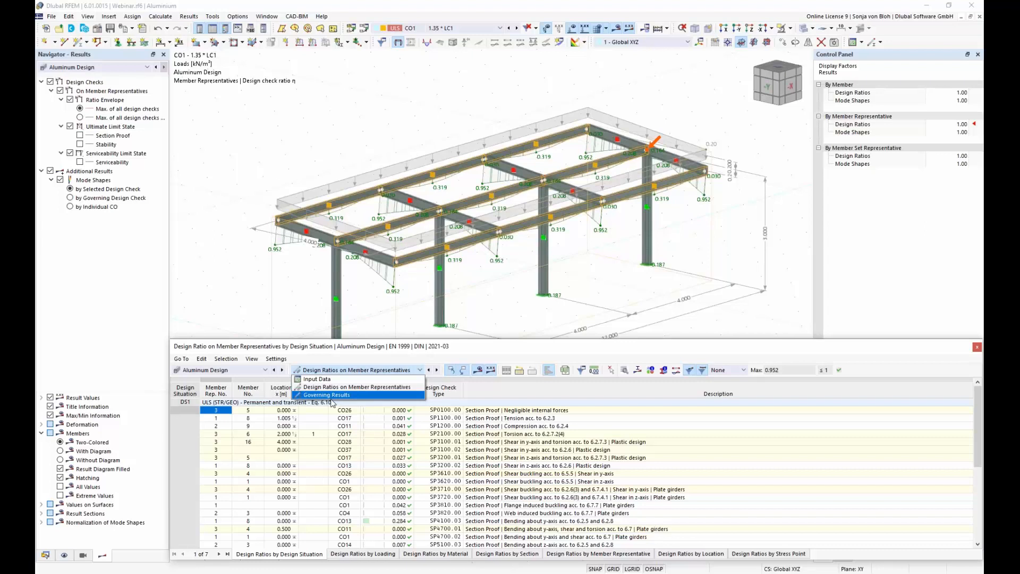
pyautogui.click(364, 387)
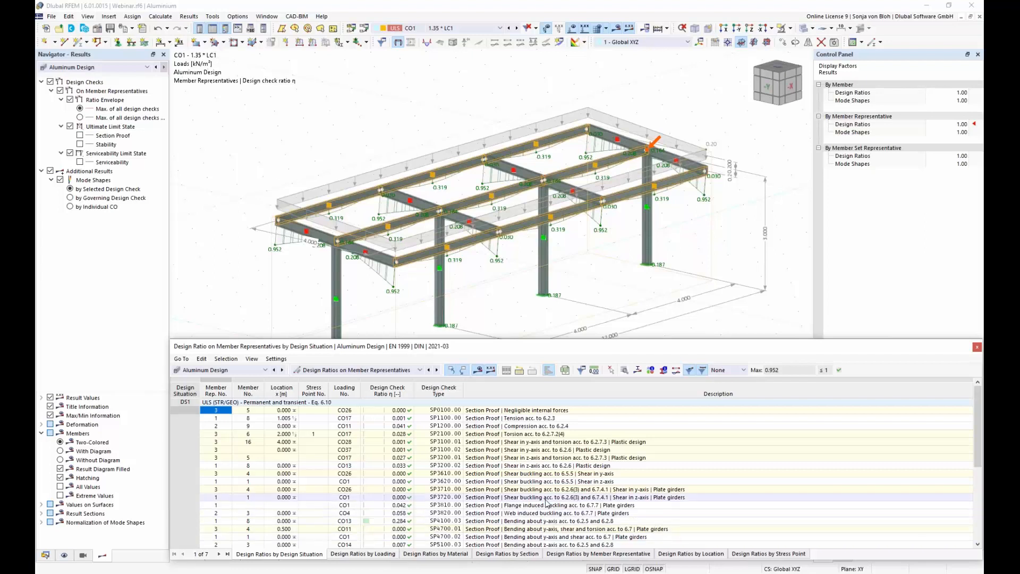
# Step: Examine the design check details of the DS2 serviceability check SE1100, deflection in z-direction, for member 8
pyautogui.scroll(-5, 549, 502)
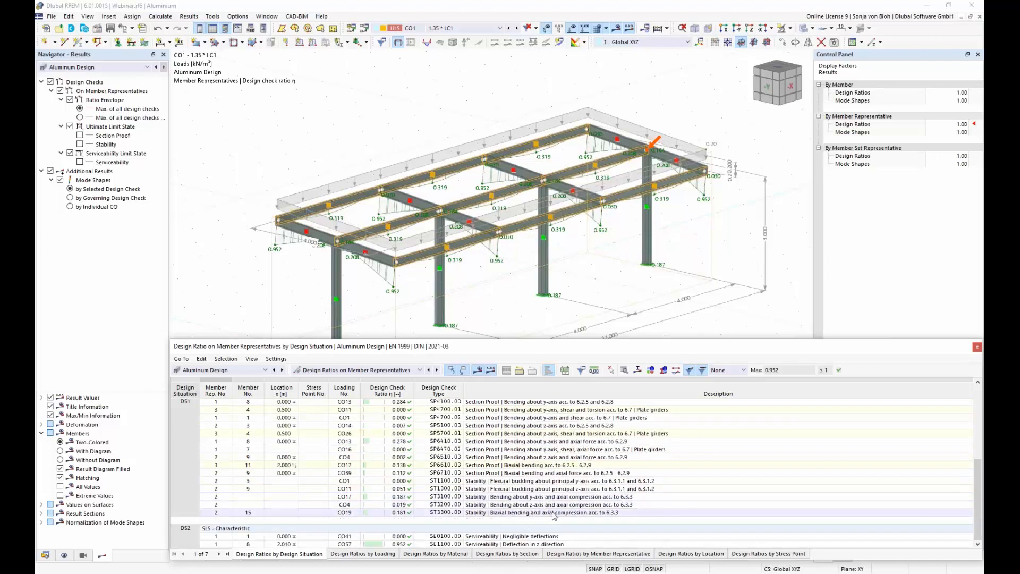
pyautogui.doubleClick(523, 545)
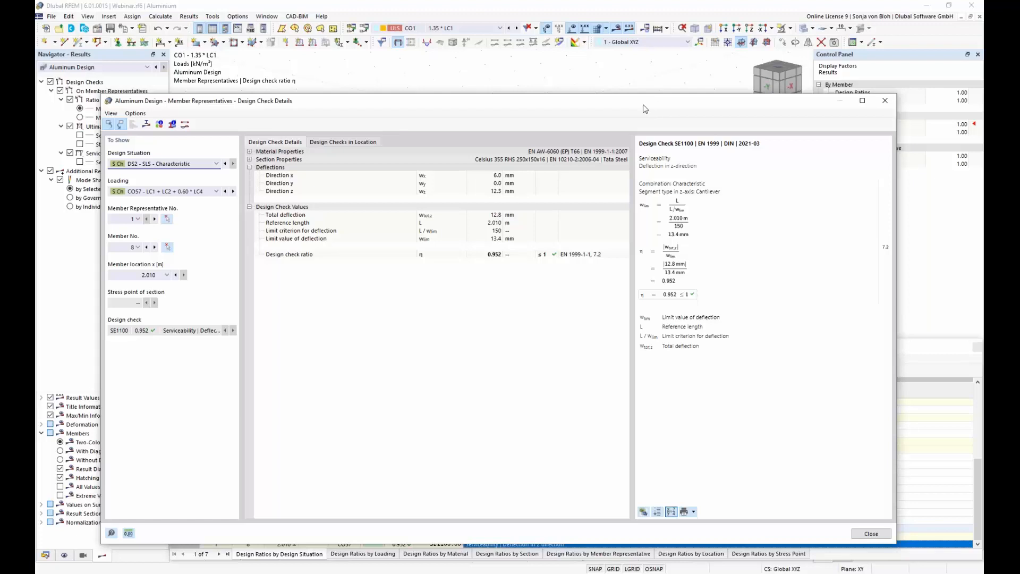
pyautogui.moveTo(648, 106); pyautogui.dragTo(647, 68)
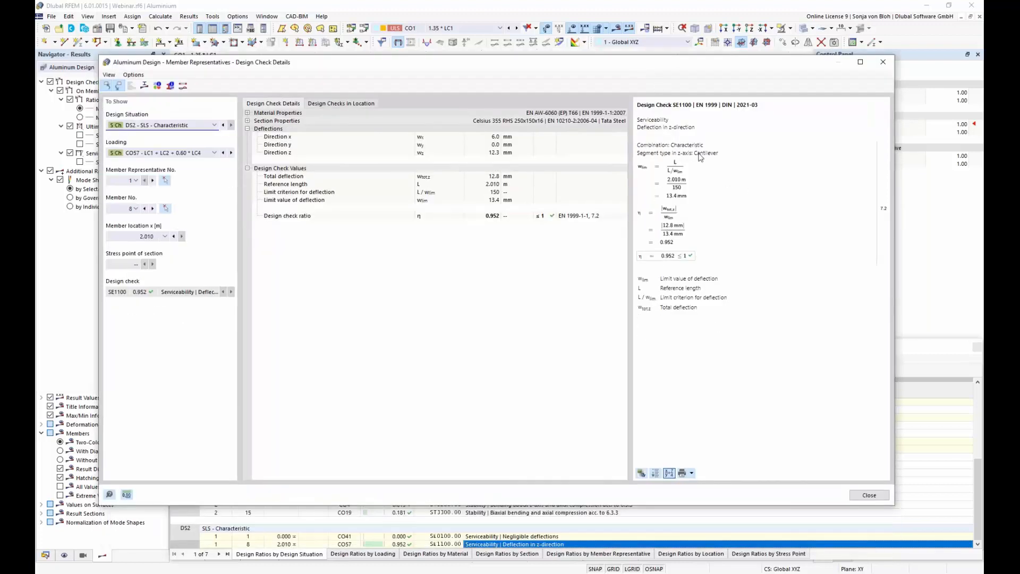
pyautogui.moveTo(615, 67); pyautogui.dragTo(572, 254)
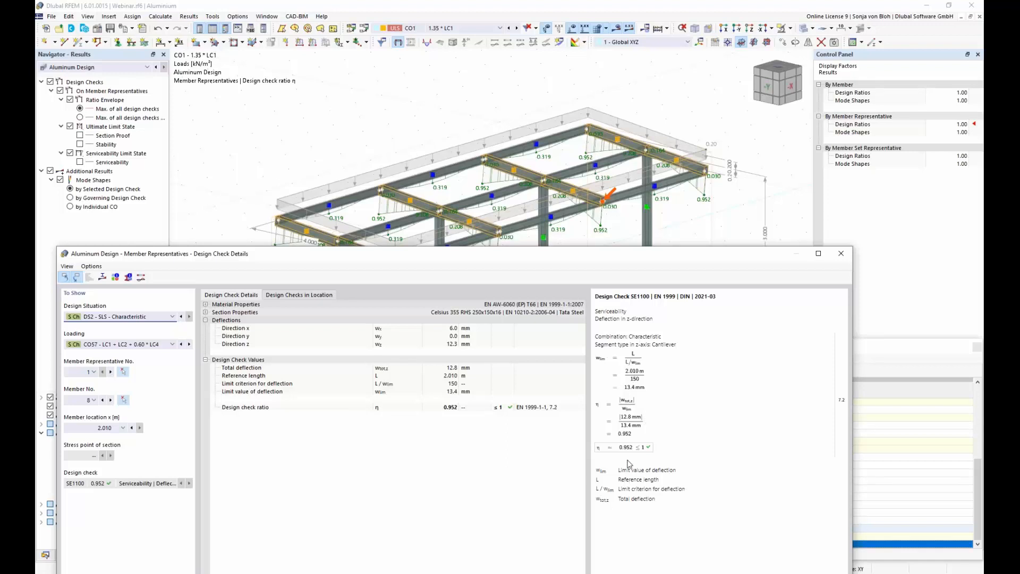
pyautogui.moveTo(478, 254); pyautogui.dragTo(522, 130)
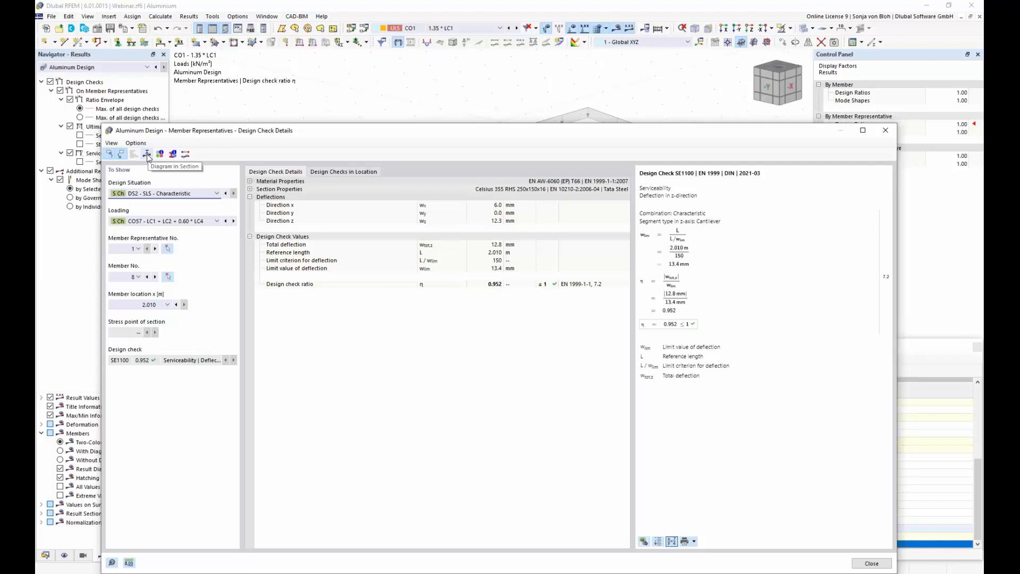
# Step: View the section diagram of normal stress due to normal force and bending moment about the local y-axis
pyautogui.click(147, 154)
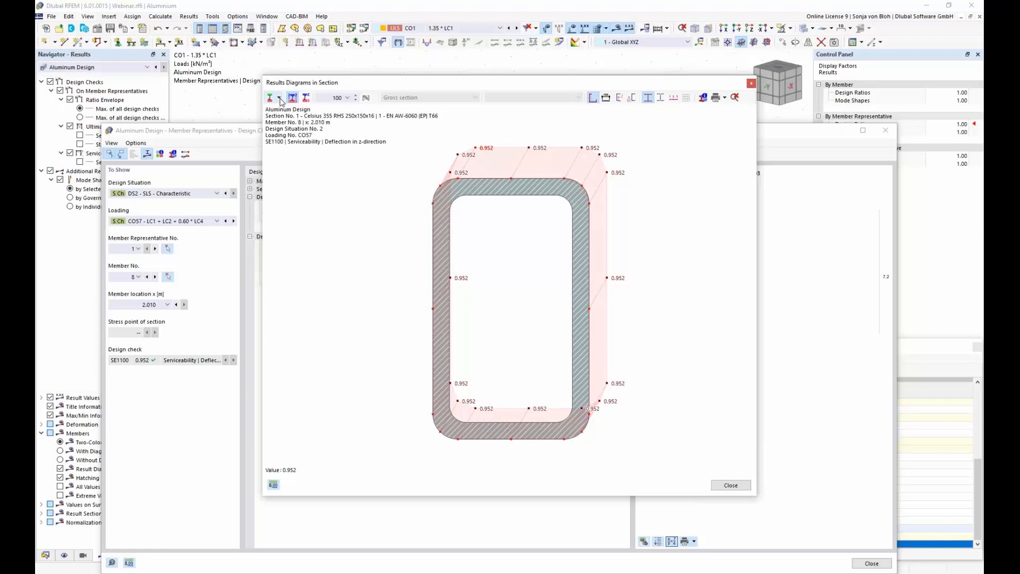
pyautogui.click(278, 97)
pyautogui.click(292, 122)
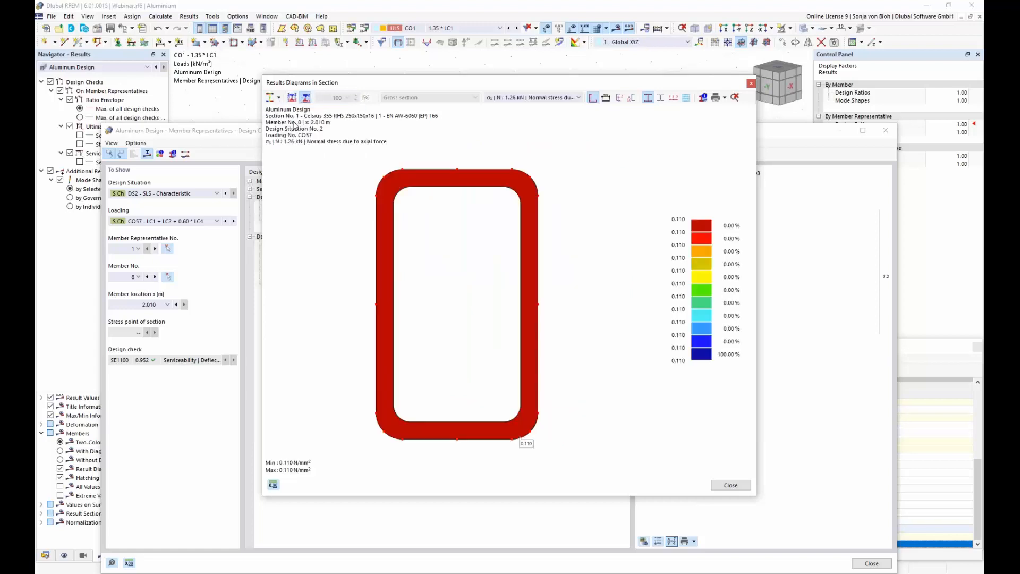
pyautogui.click(579, 98)
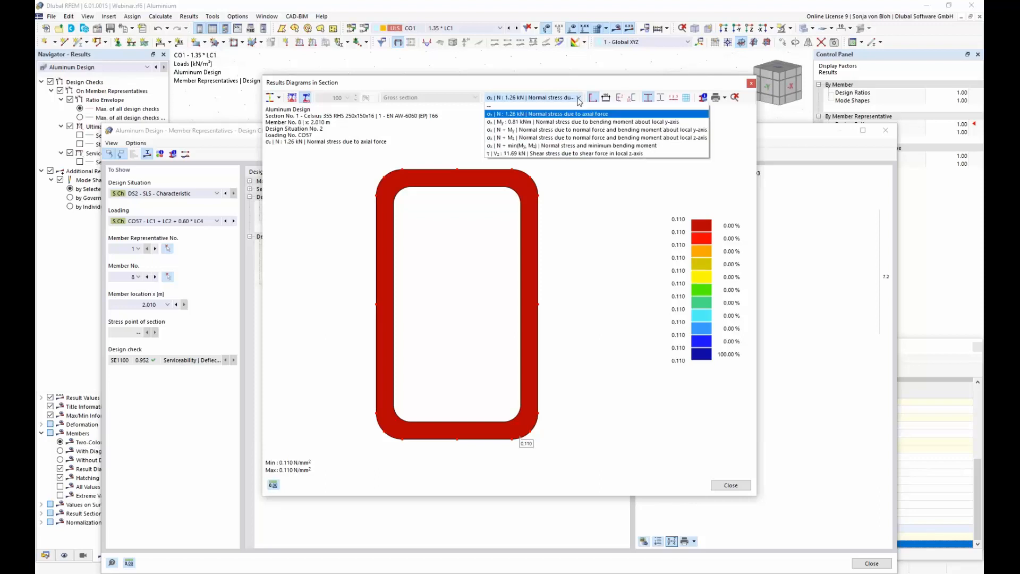
pyautogui.click(528, 130)
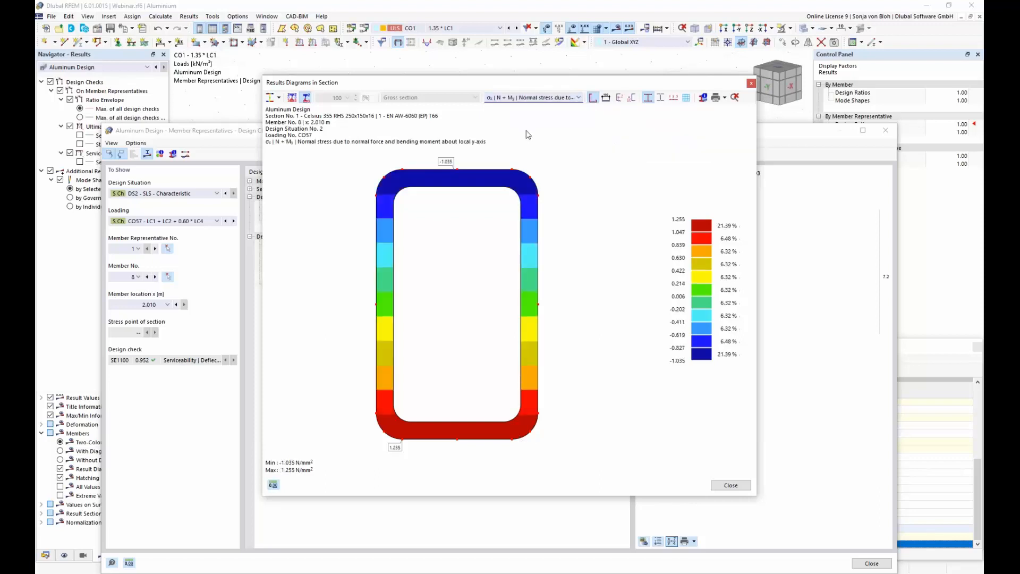
pyautogui.click(750, 83)
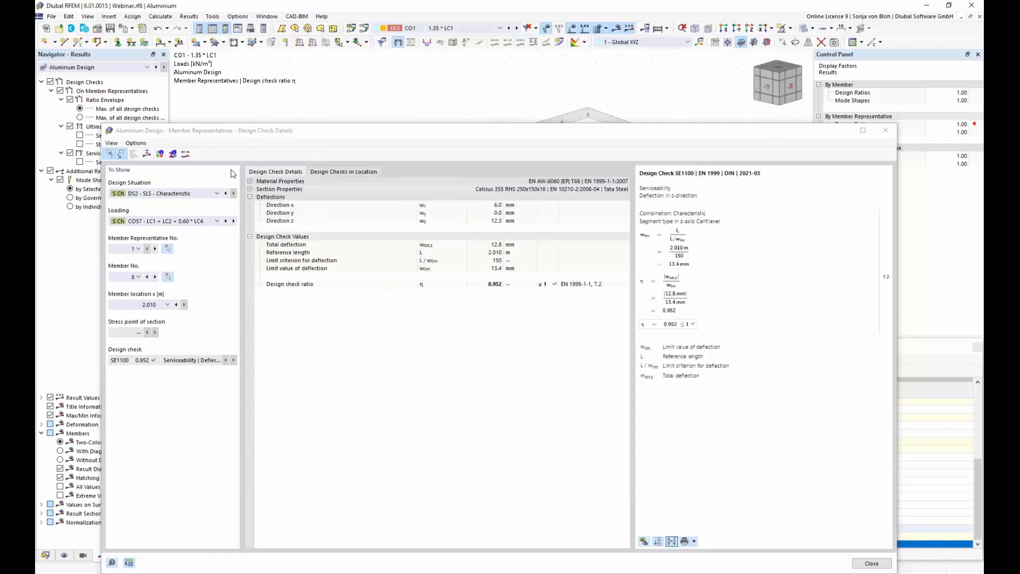
# Step: View the Aluminum Design result diagram for member representative 1 and close the design check details
pyautogui.click(185, 154)
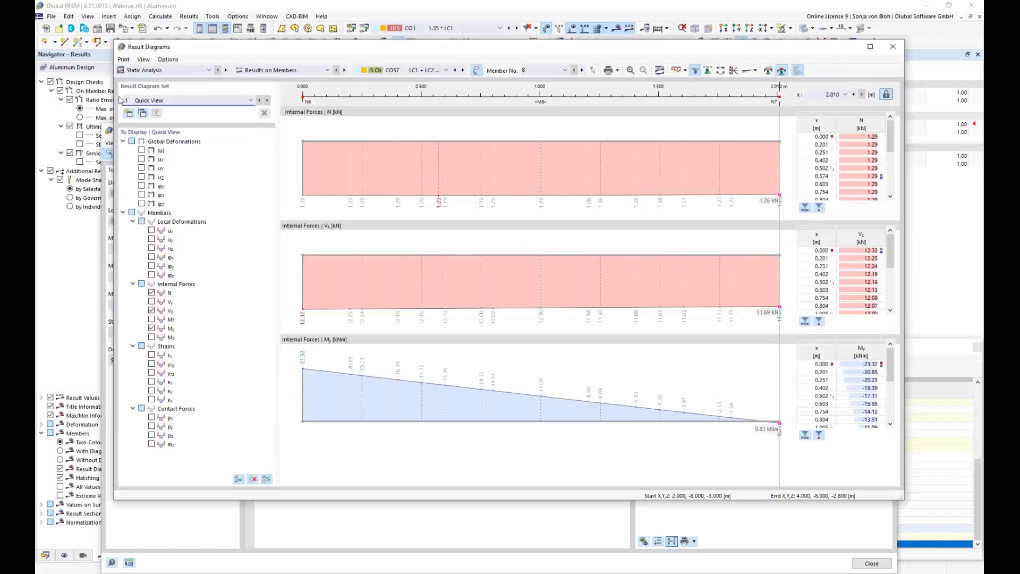
pyautogui.click(209, 70)
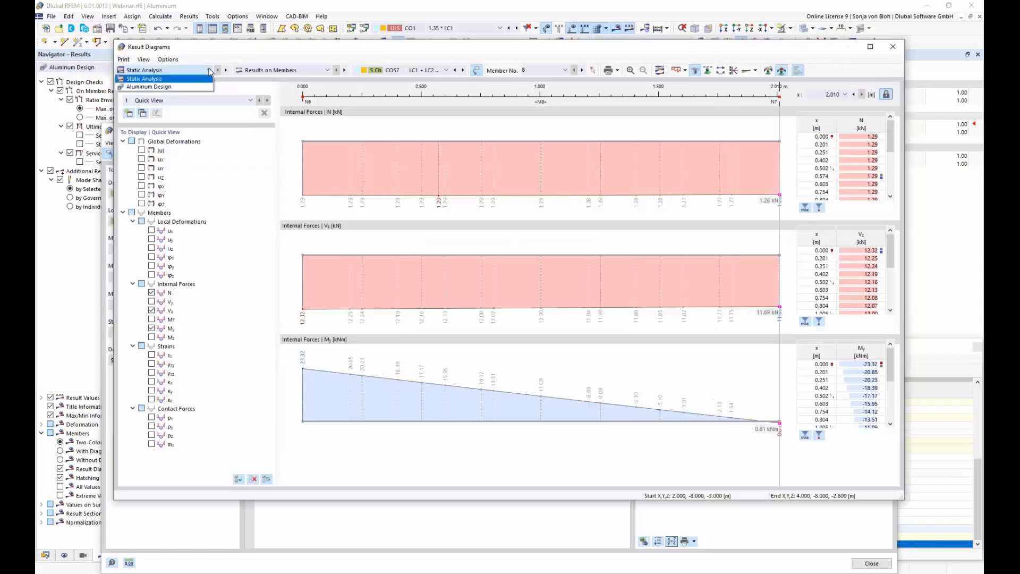
pyautogui.click(157, 88)
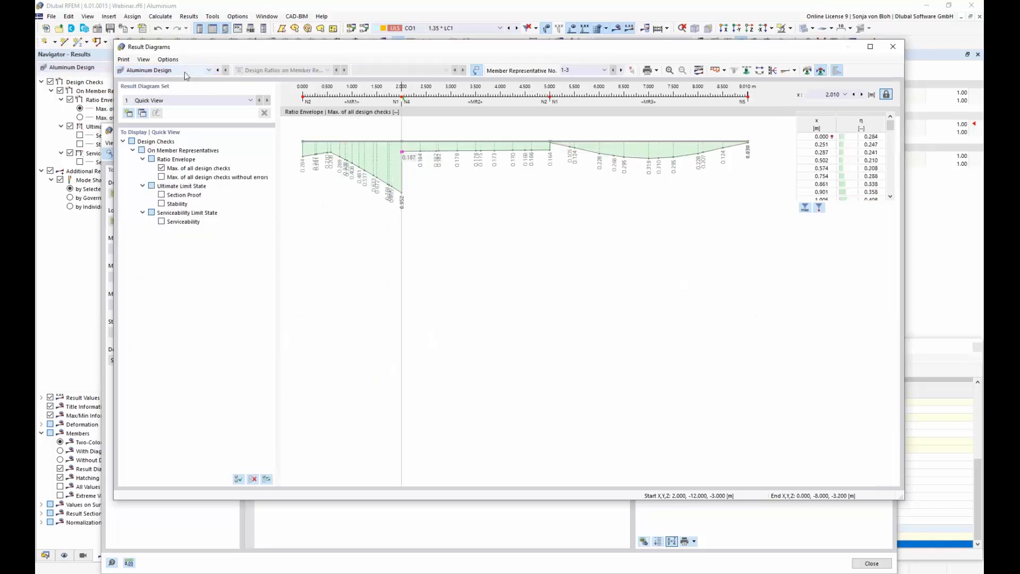
pyautogui.click(605, 70)
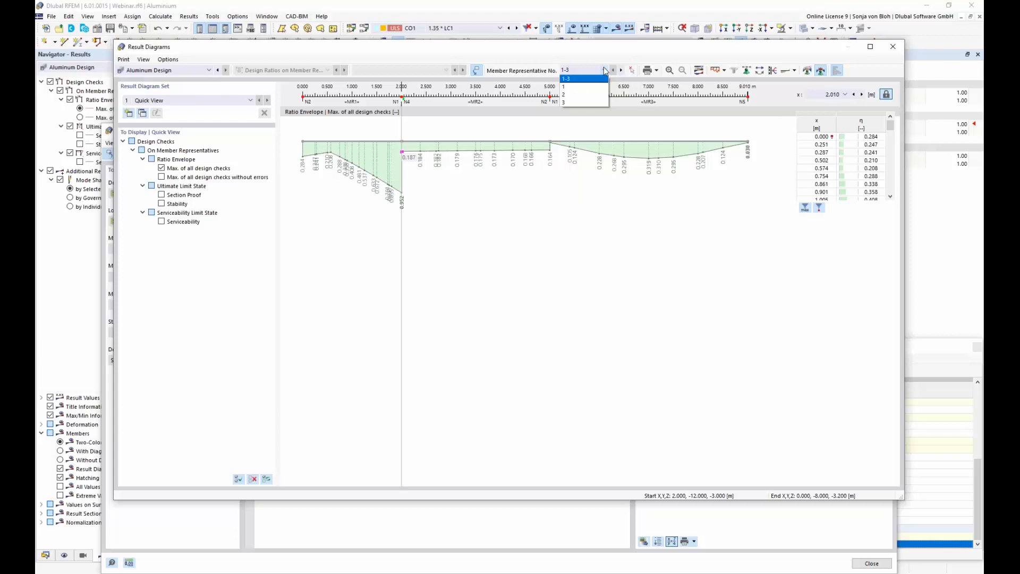
pyautogui.click(576, 87)
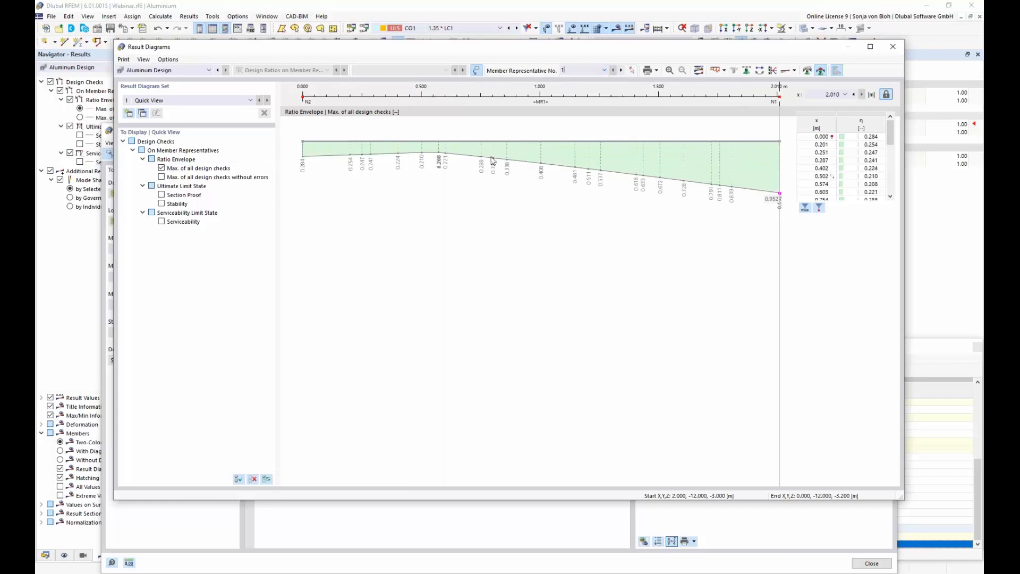
pyautogui.click(894, 48)
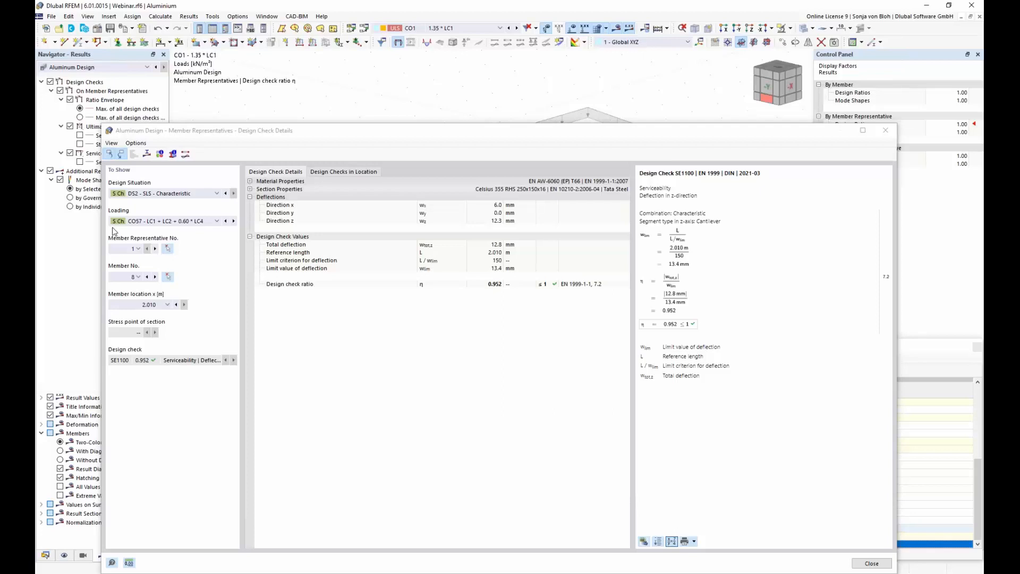
pyautogui.click(886, 131)
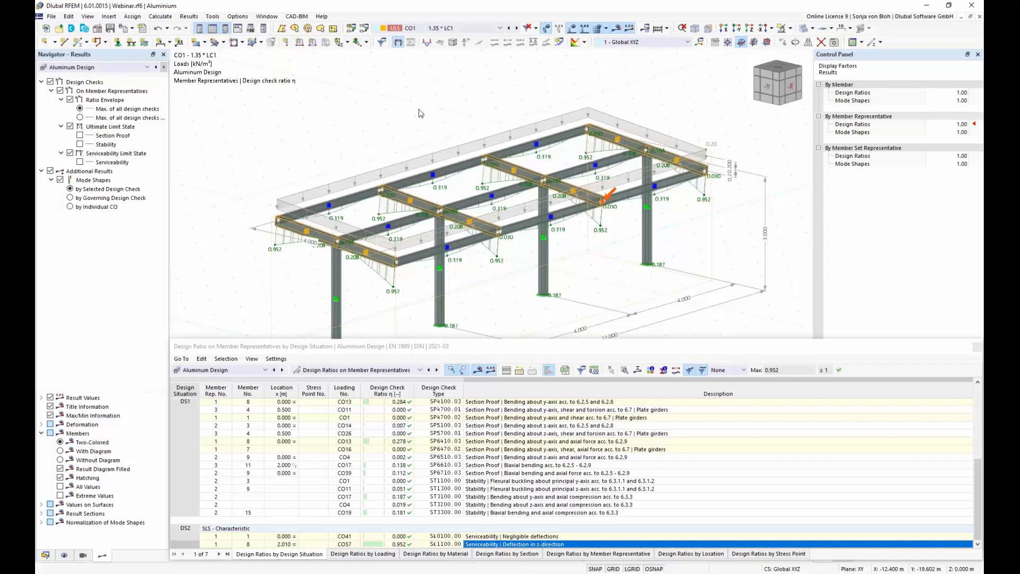
# Step: Create a new printout report from the model data and deselect all of its report items
pyautogui.click(45, 555)
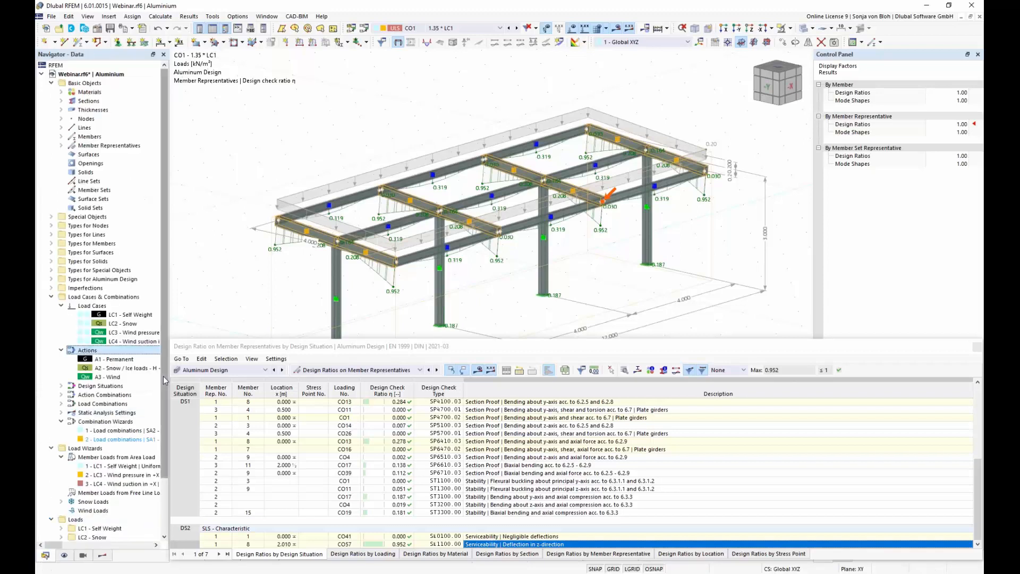
pyautogui.moveTo(164, 436); pyautogui.dragTo(165, 493)
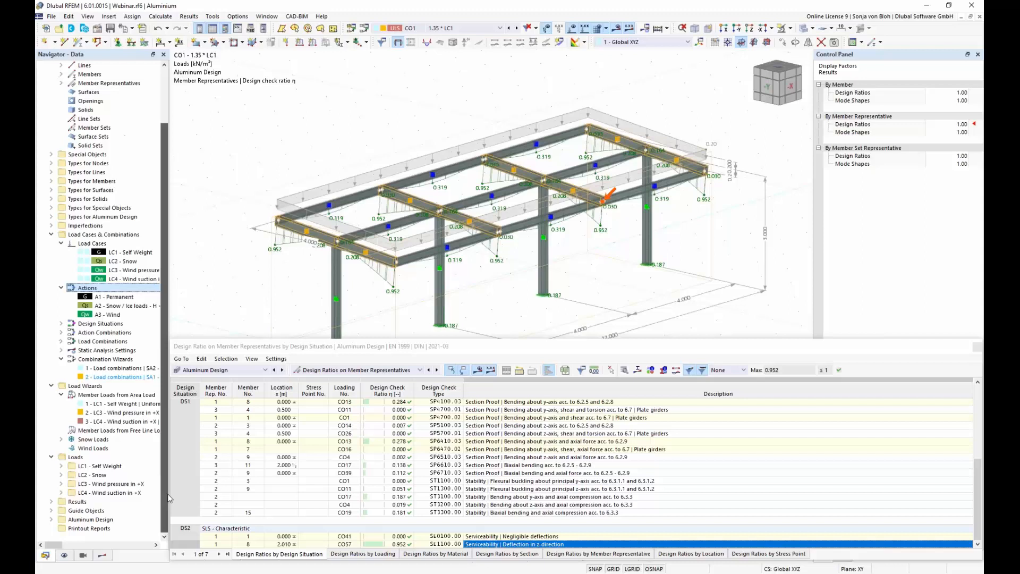
pyautogui.rightClick(95, 529)
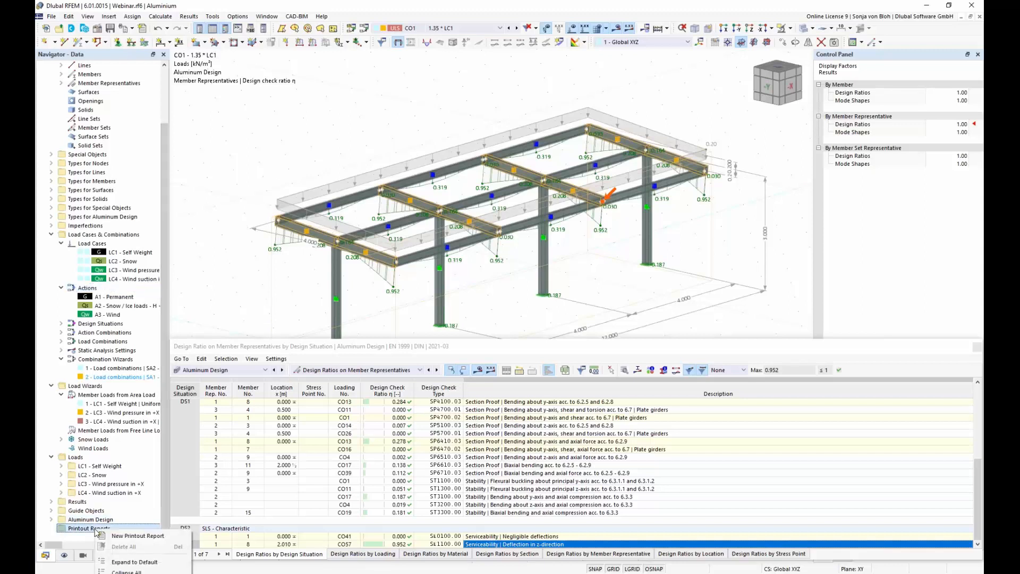
pyautogui.click(122, 536)
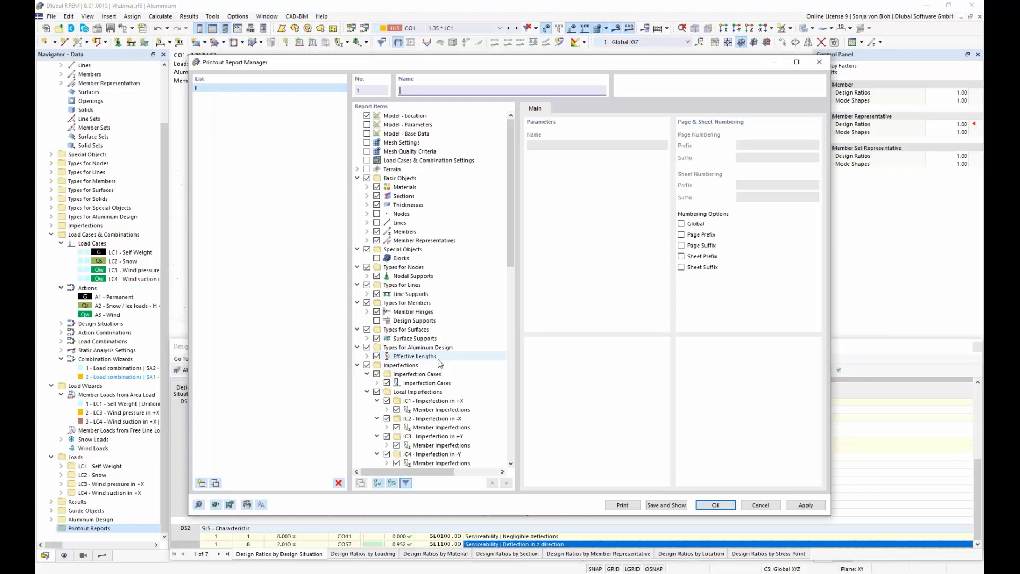
pyautogui.click(378, 482)
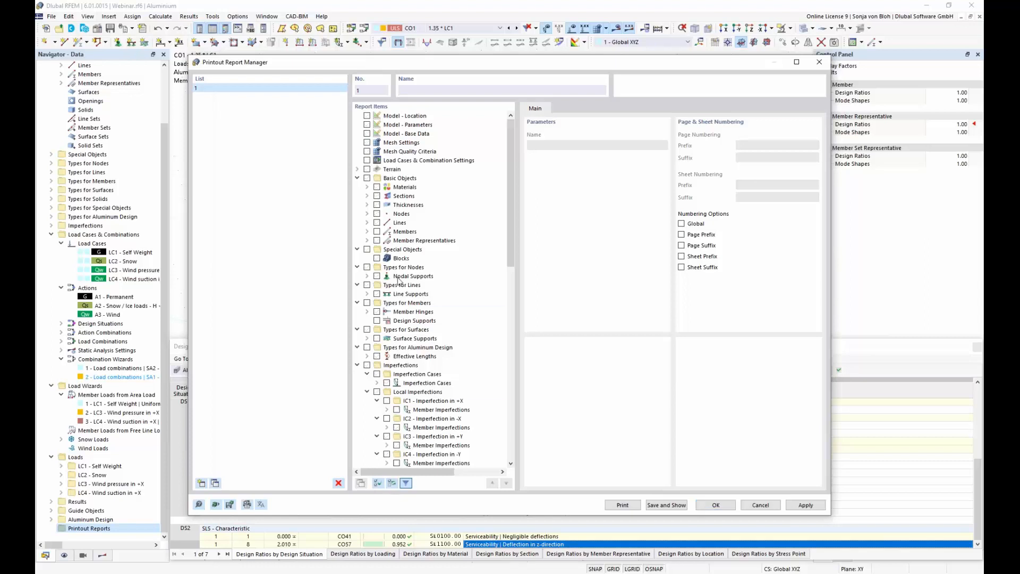
# Step: Include the Aluminum Design items from Global Settings through Serviceability Configurations and the design ratios on member representatives by material in the report
pyautogui.moveTo(511, 218); pyautogui.dragTo(478, 433)
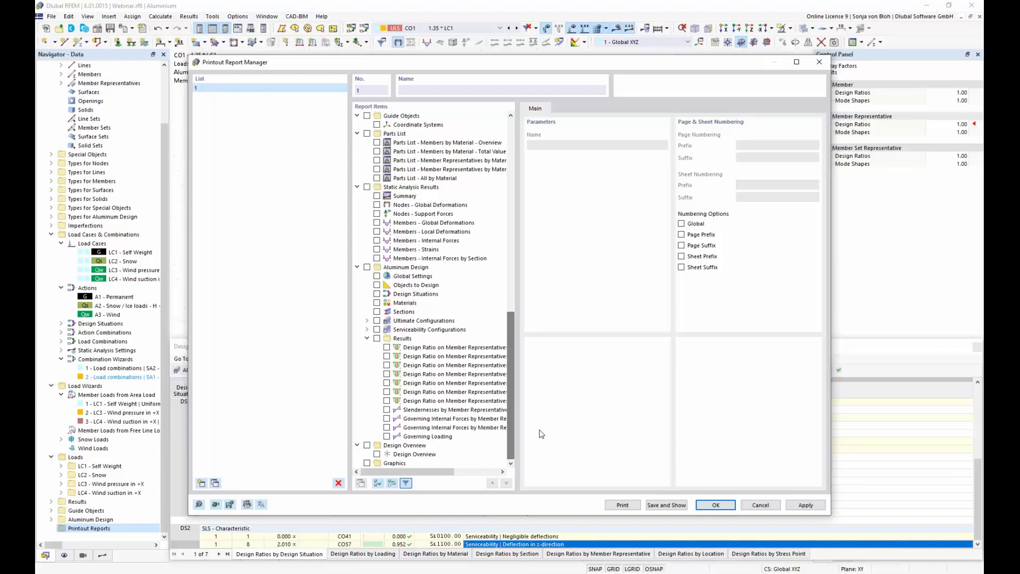
pyautogui.click(377, 276)
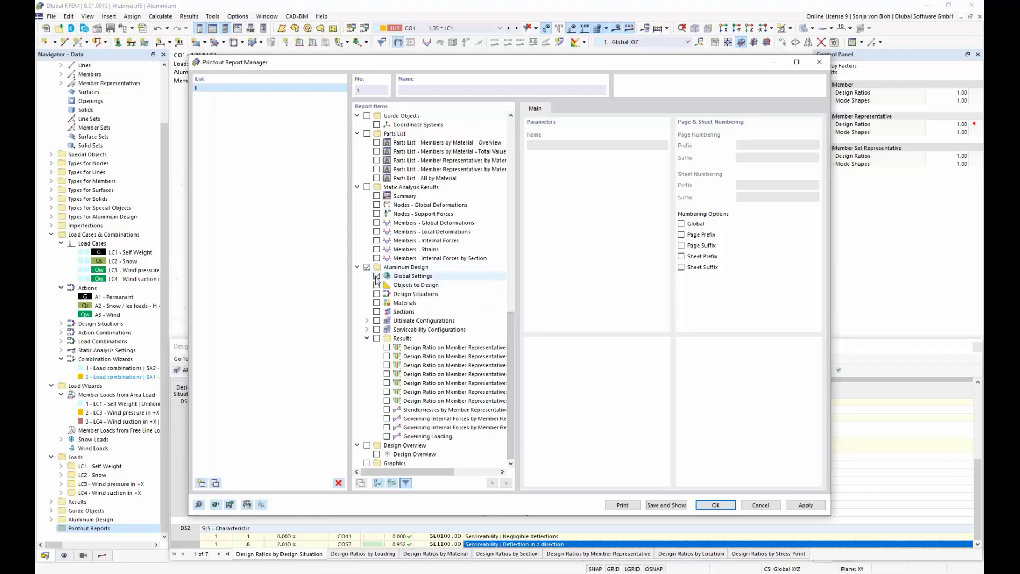
pyautogui.click(376, 285)
pyautogui.click(377, 294)
pyautogui.click(377, 303)
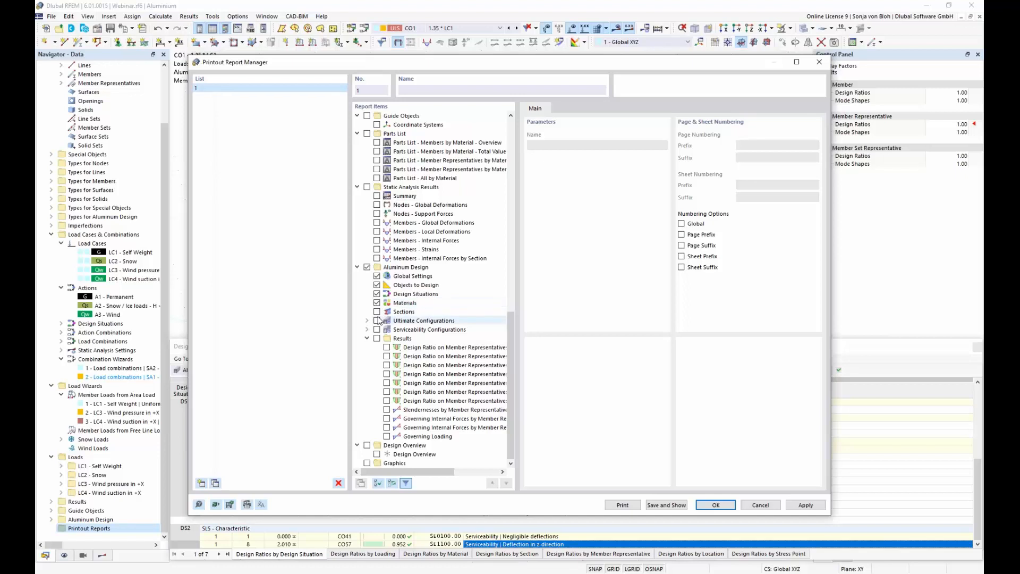
pyautogui.click(377, 312)
pyautogui.click(377, 321)
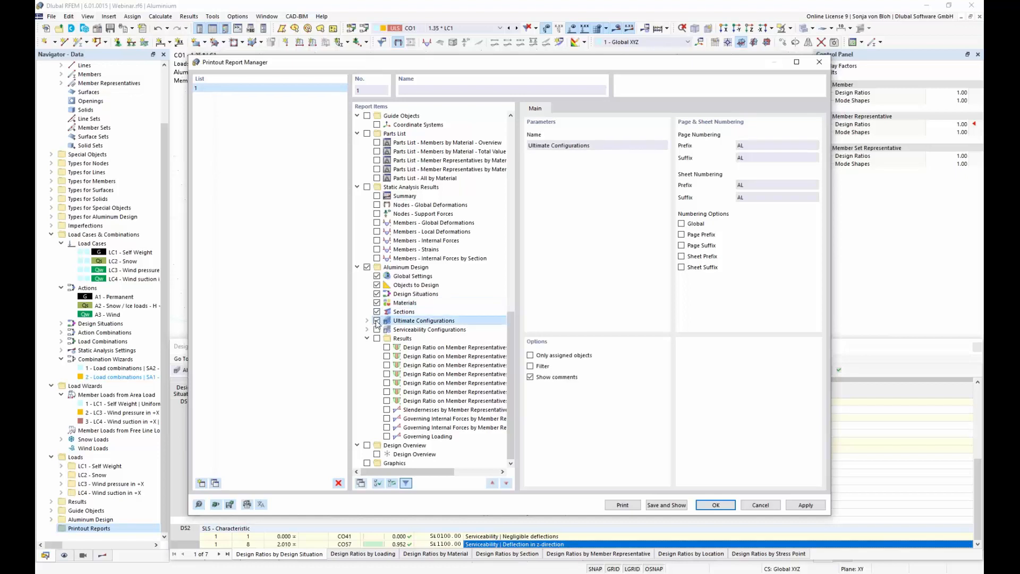
pyautogui.click(377, 330)
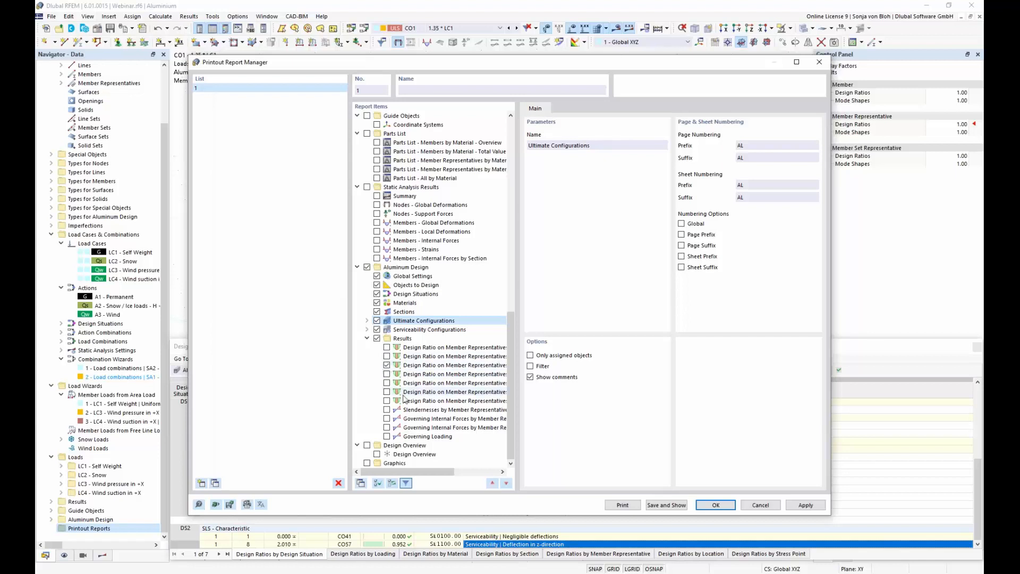
pyautogui.click(448, 369)
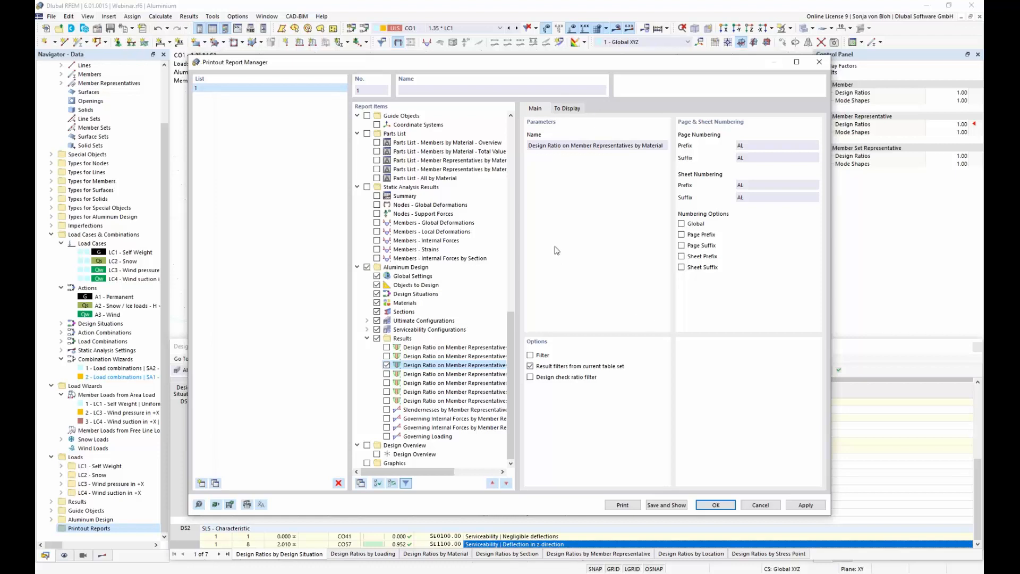
# Step: Save and show the printout report at the design ratio on member representatives by material table
pyautogui.click(679, 508)
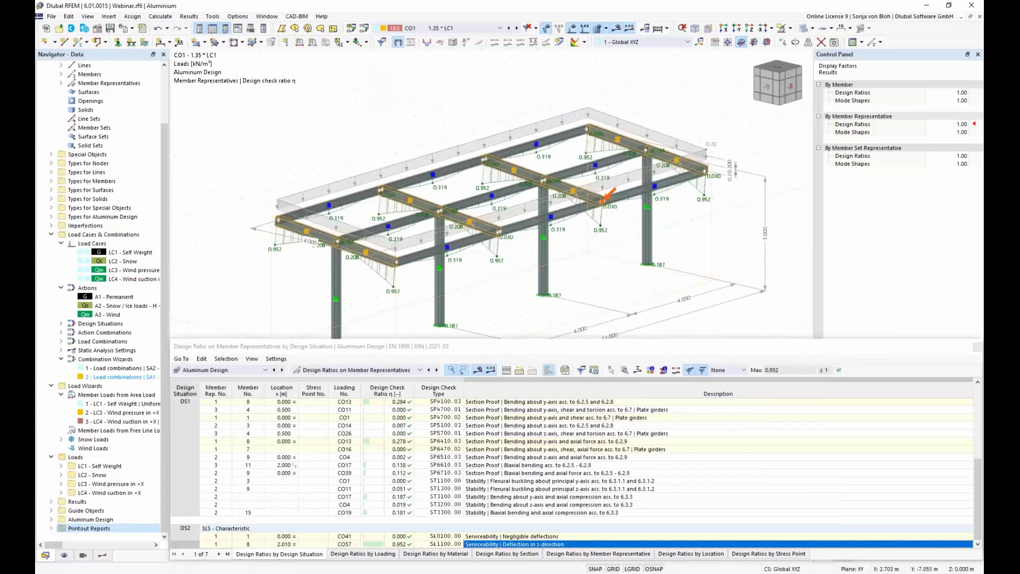
pyautogui.scroll(-3, 497, 303)
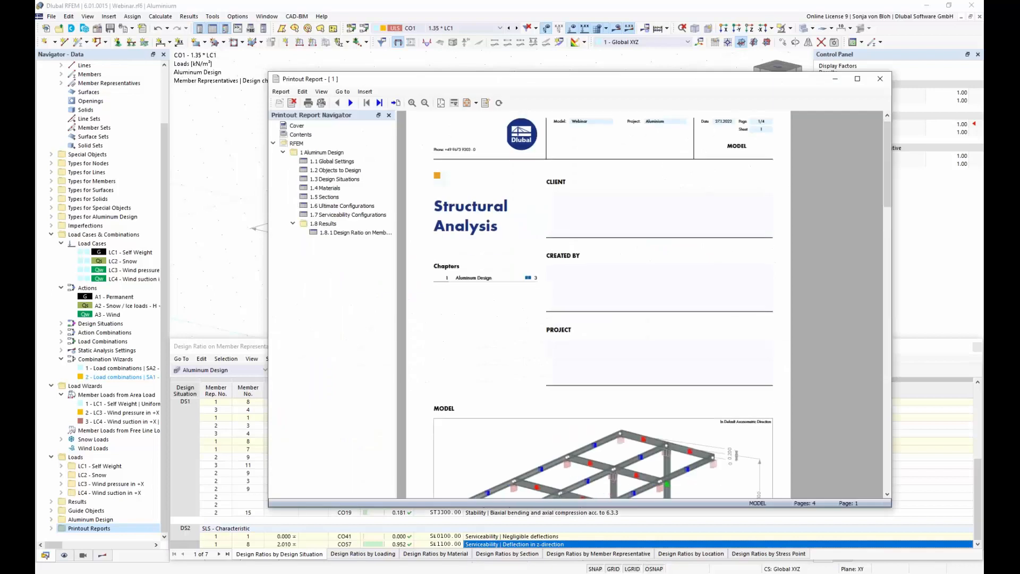
pyautogui.click(355, 233)
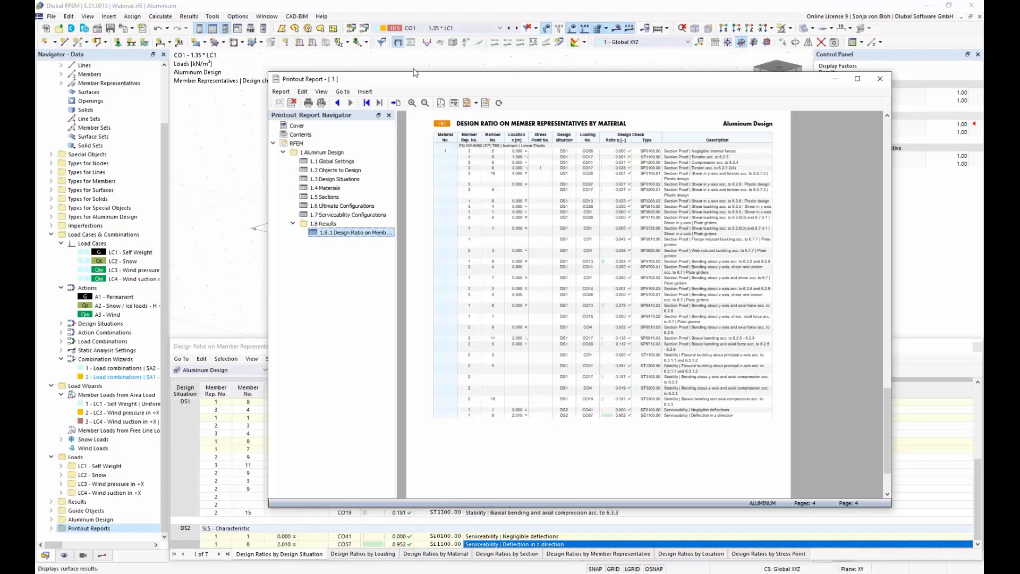
# Step: Set up the current Aluminum Design graphic for printout report 1 with a rotation of 270 degrees
pyautogui.click(210, 116)
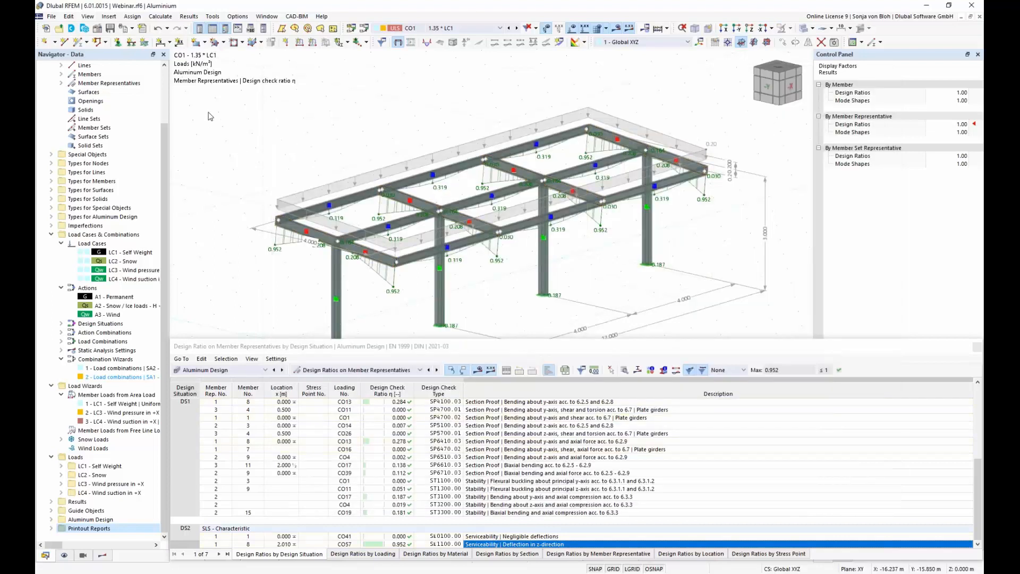
pyautogui.click(132, 29)
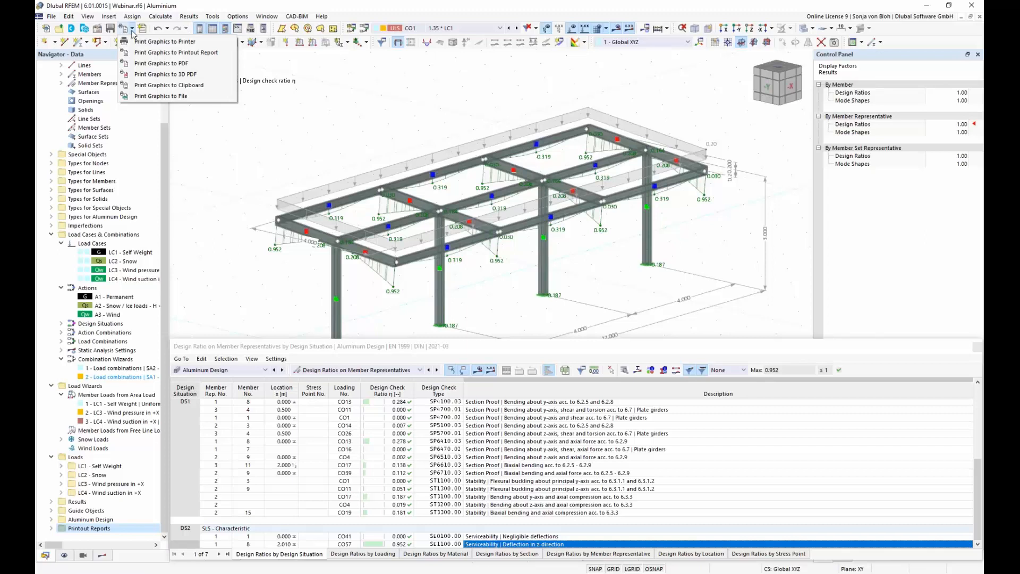
pyautogui.click(187, 53)
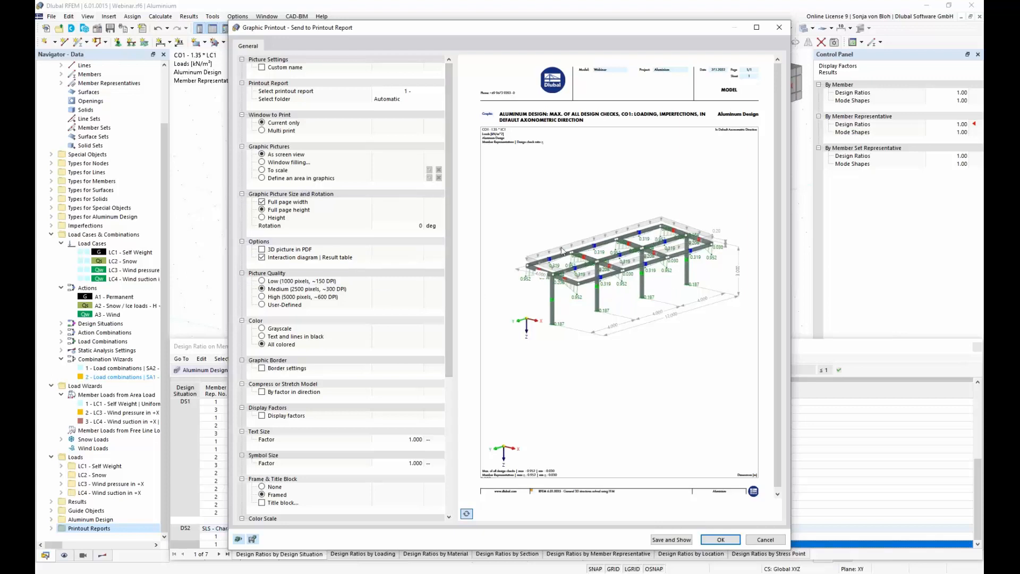
pyautogui.click(404, 226)
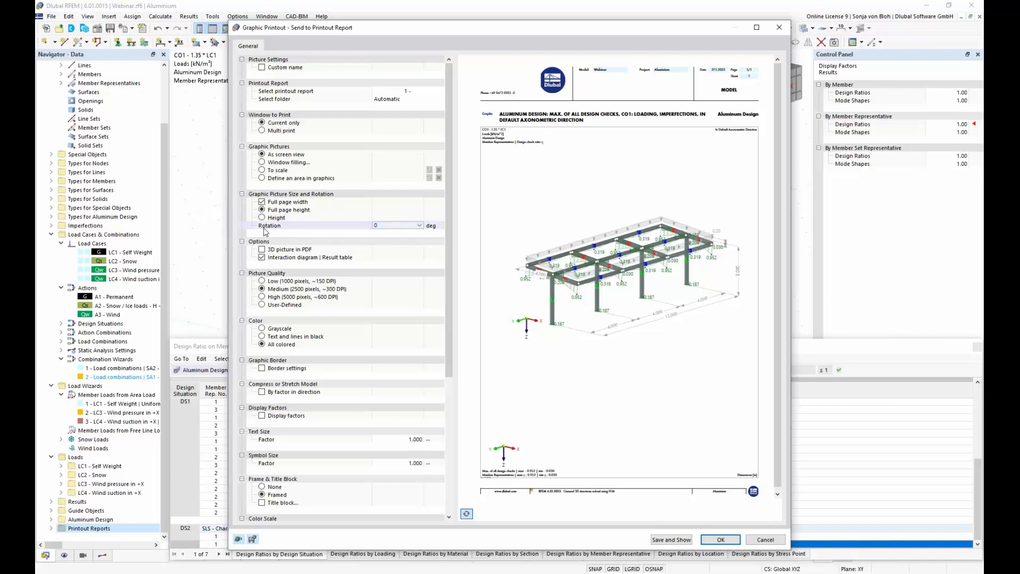
pyautogui.click(385, 230)
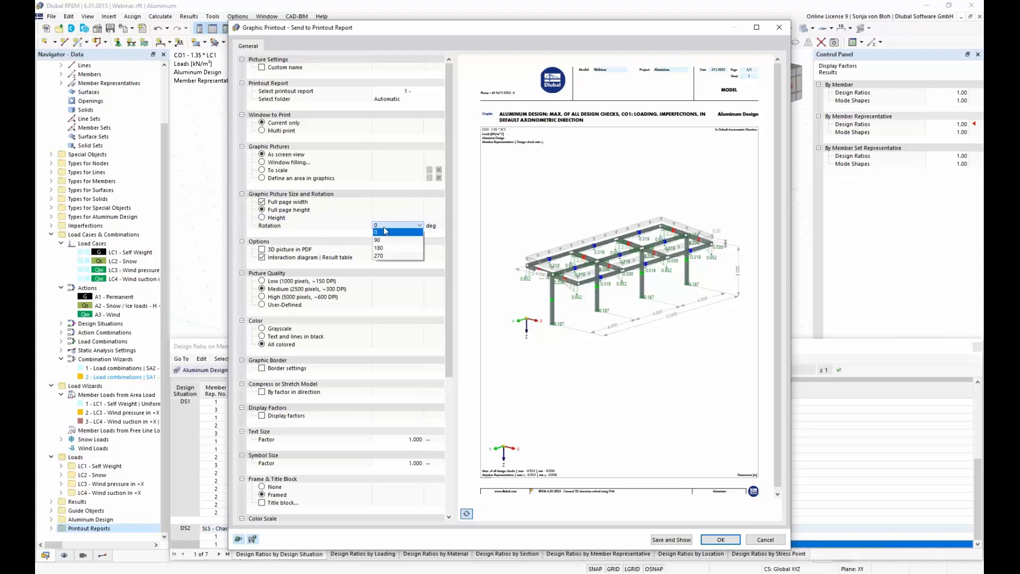
pyautogui.click(393, 261)
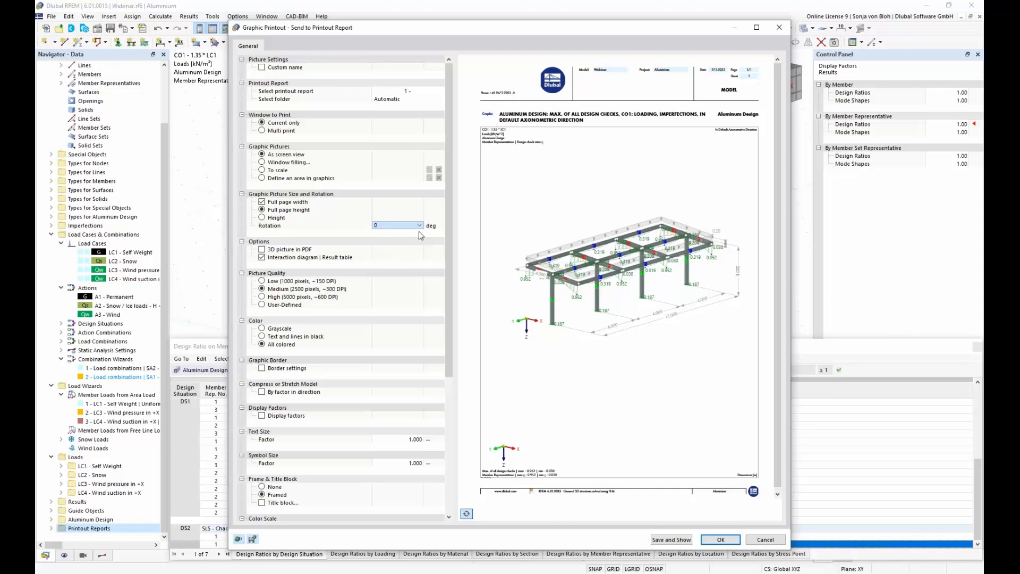
pyautogui.scroll(-3, 416, 230)
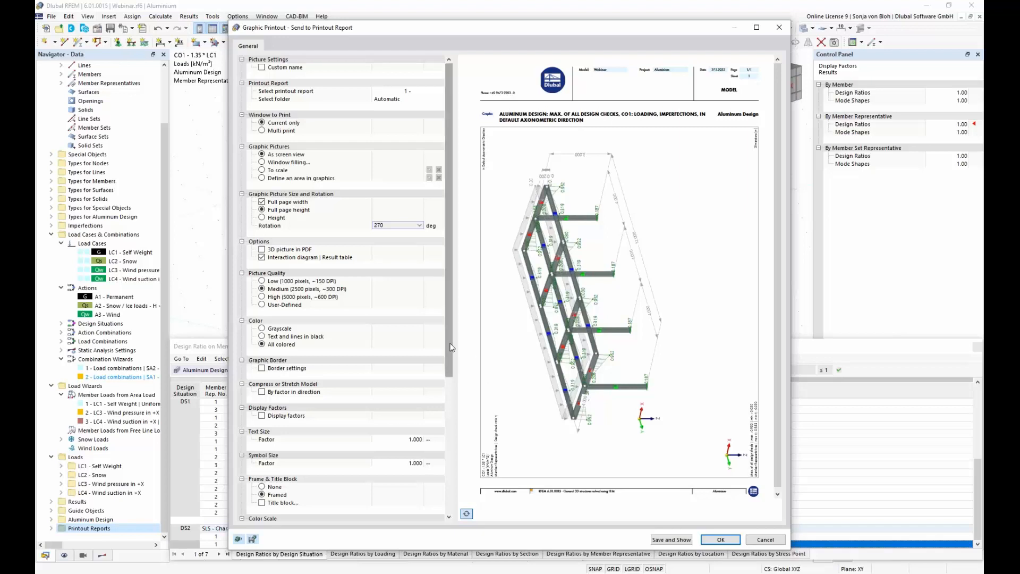
pyautogui.scroll(-1, 450, 371)
pyautogui.moveTo(451, 370); pyautogui.dragTo(459, 431)
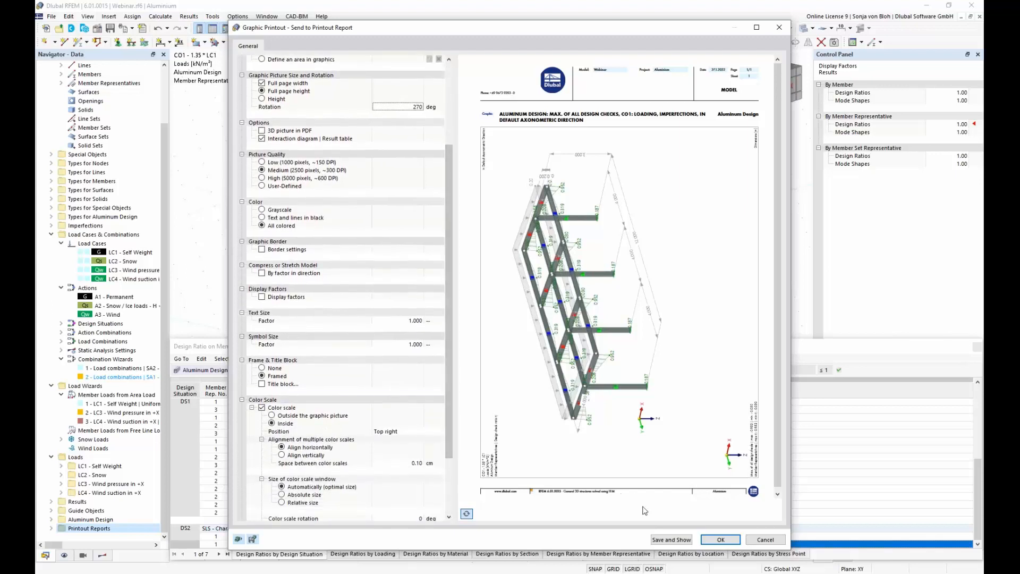
# Step: Save the graphic to the printout report and display its page under the Aluminum Design results
pyautogui.click(671, 539)
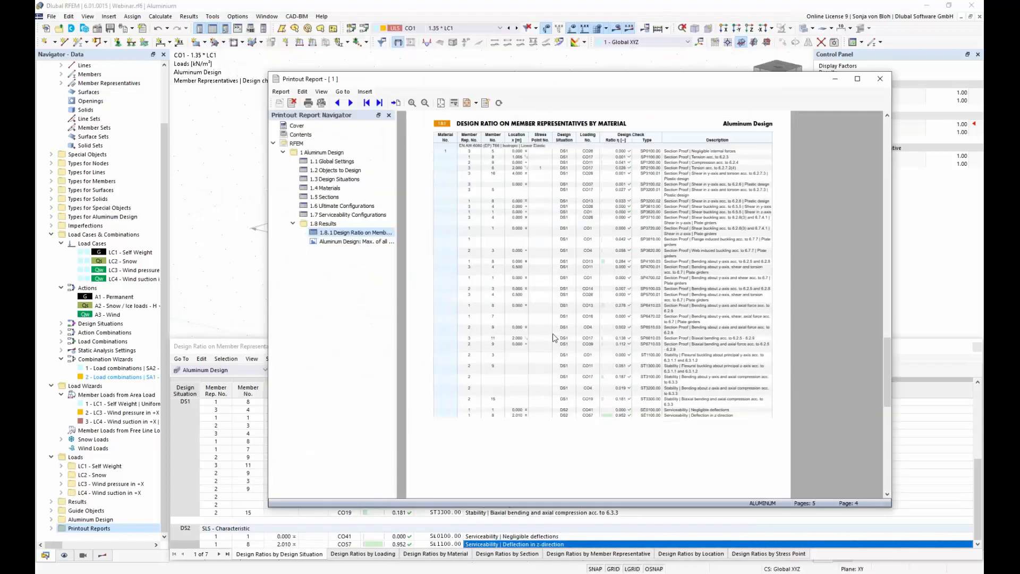
pyautogui.click(359, 242)
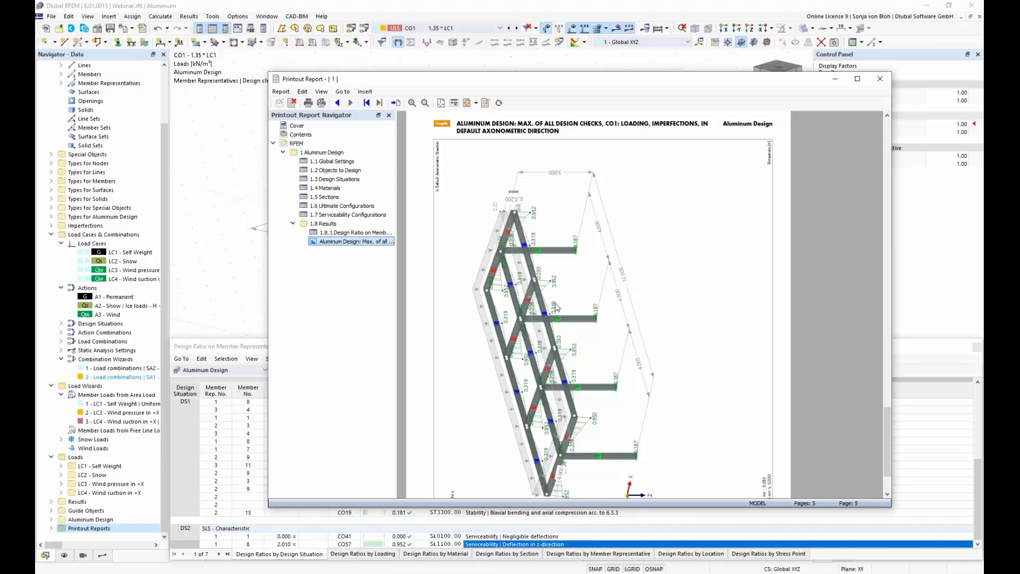
pyautogui.scroll(-2, 556, 307)
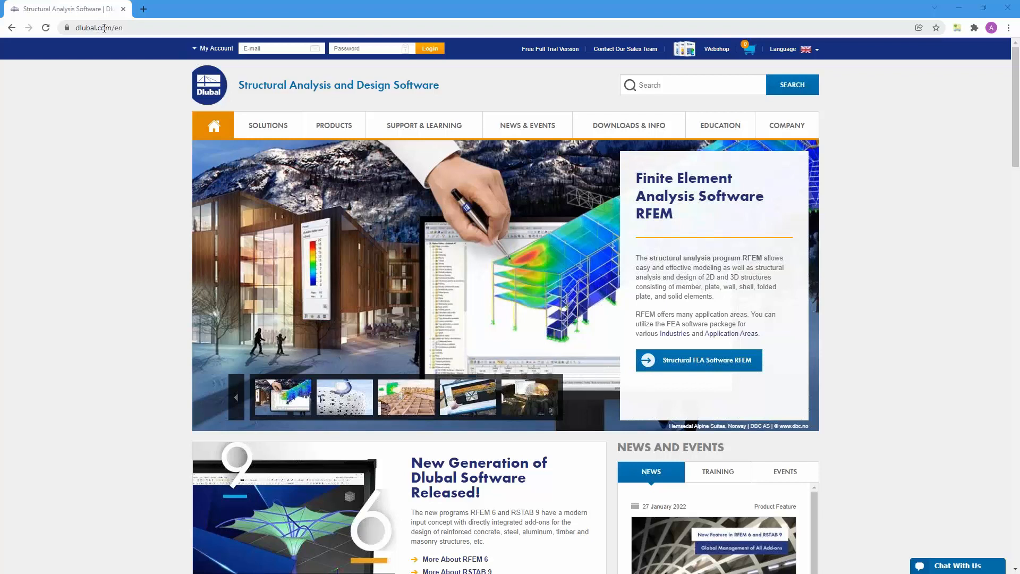
# Step: Switch to the Dlubal website in the browser, open the Webinars page and look through the listed webinars
pyautogui.moveTo(511, 126)
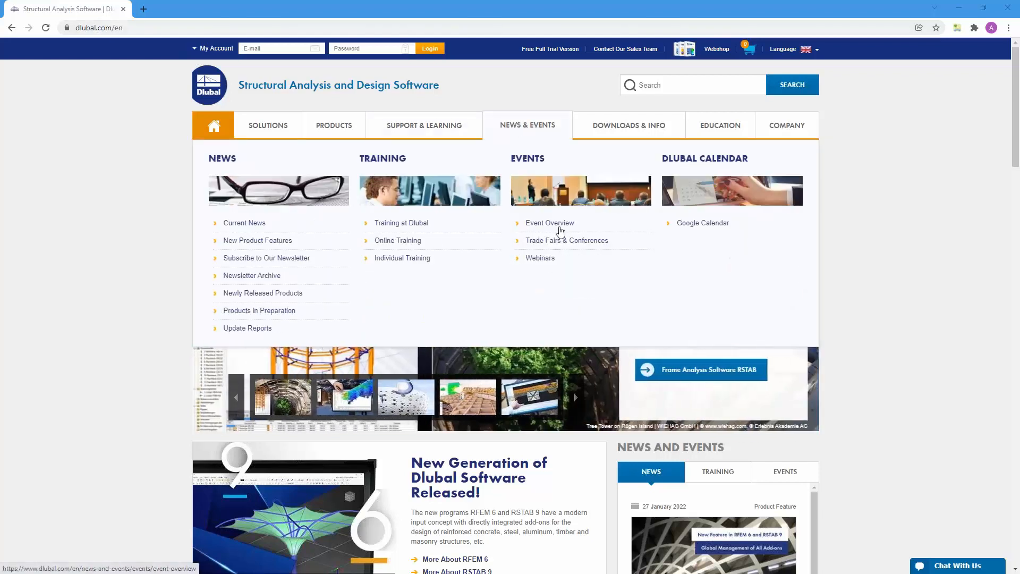
pyautogui.click(539, 259)
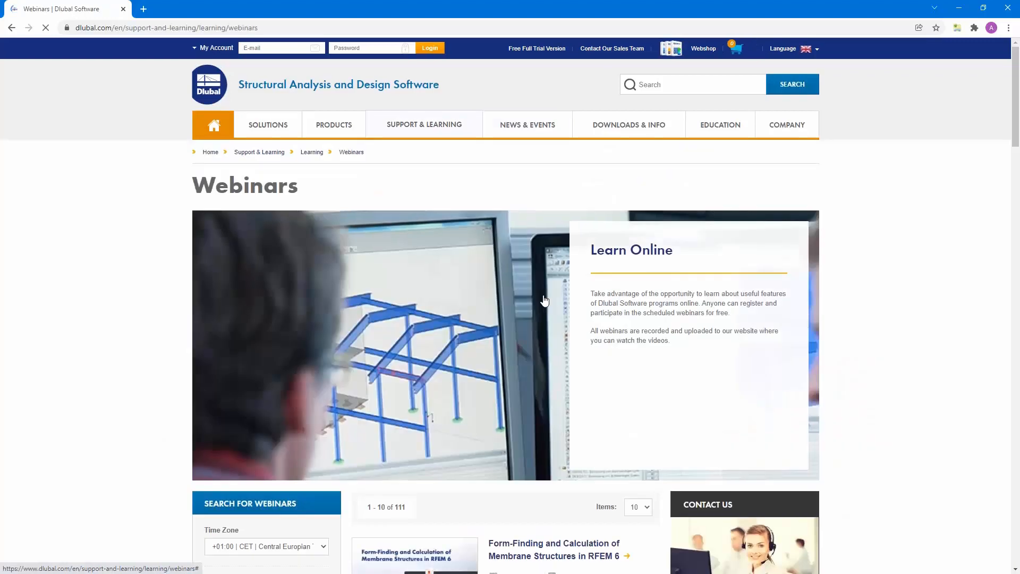
pyautogui.scroll(-5, 544, 298)
pyautogui.scroll(-12, 544, 298)
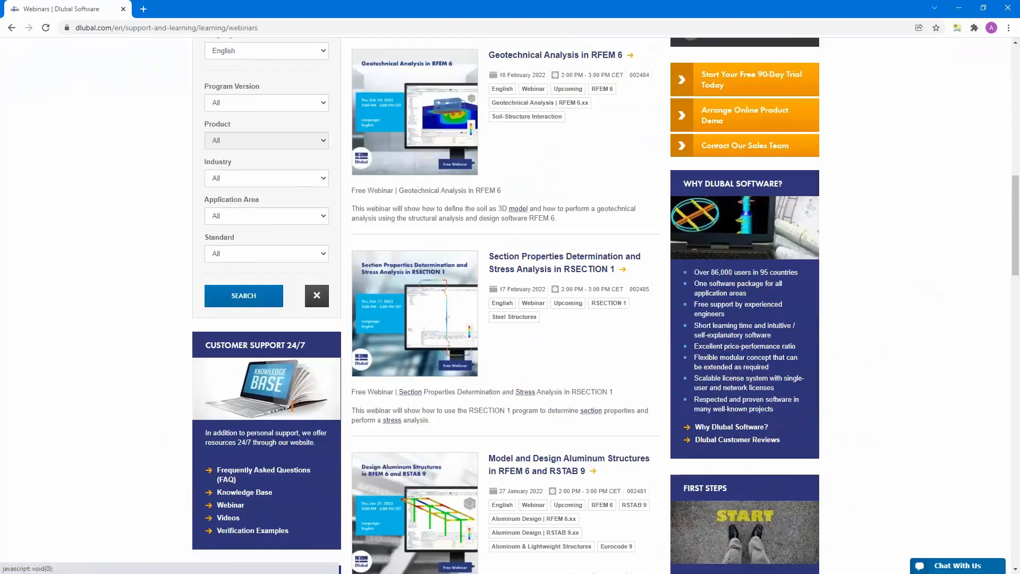
pyautogui.scroll(-10, 510, 306)
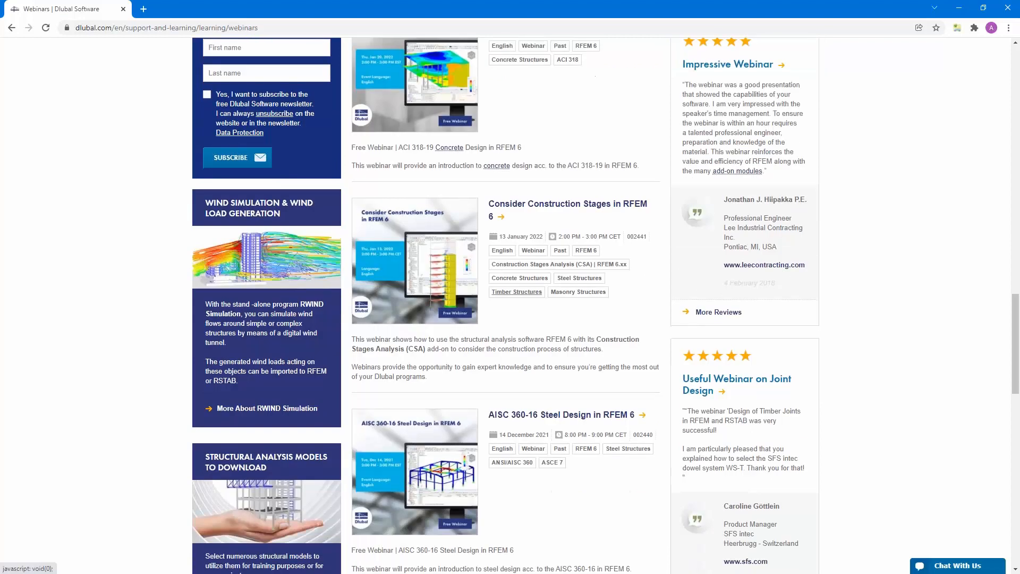
pyautogui.scroll(-8, 505, 305)
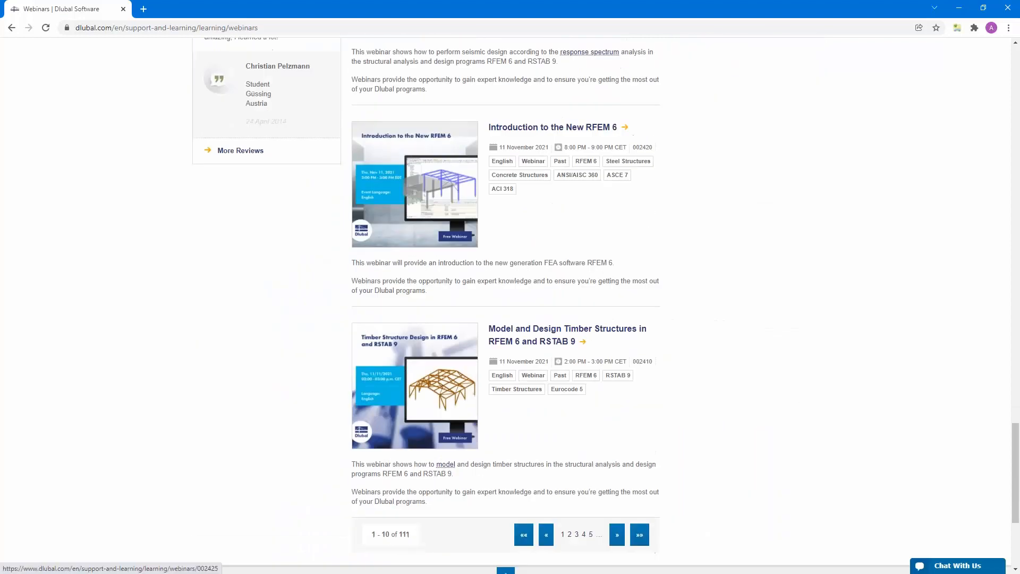
pyautogui.scroll(18, 506, 305)
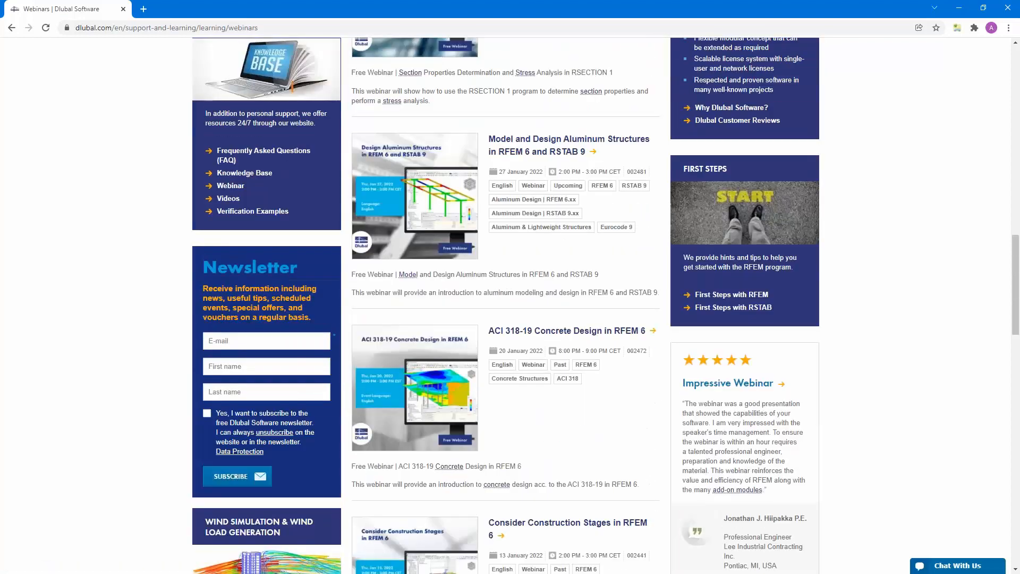
pyautogui.scroll(3, 537, 363)
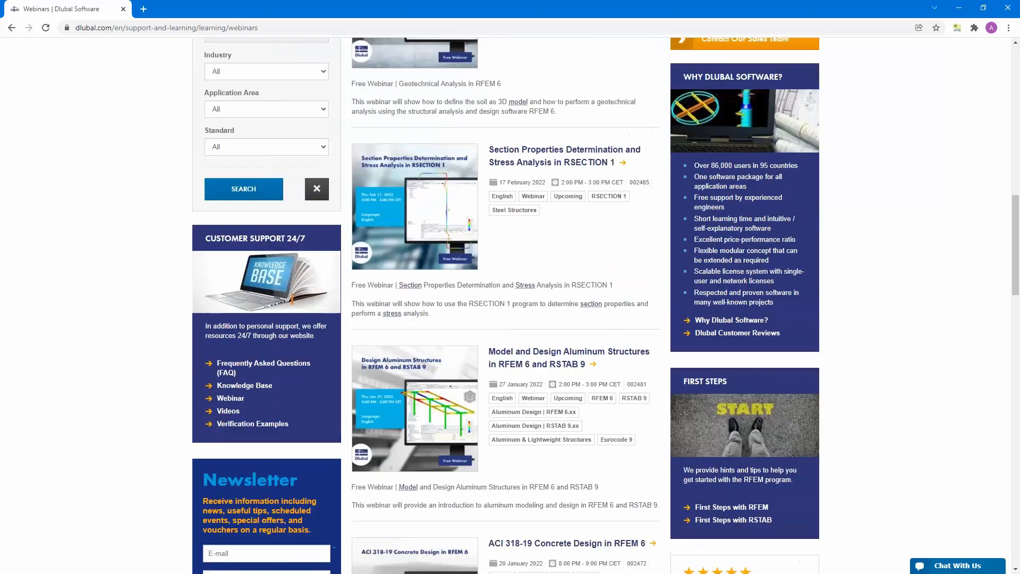
# Step: Open the webinar "Model and Design Aluminum Structures in RFEM 6 and RSTAB 9" and review its content, downloads and links
pyautogui.click(533, 367)
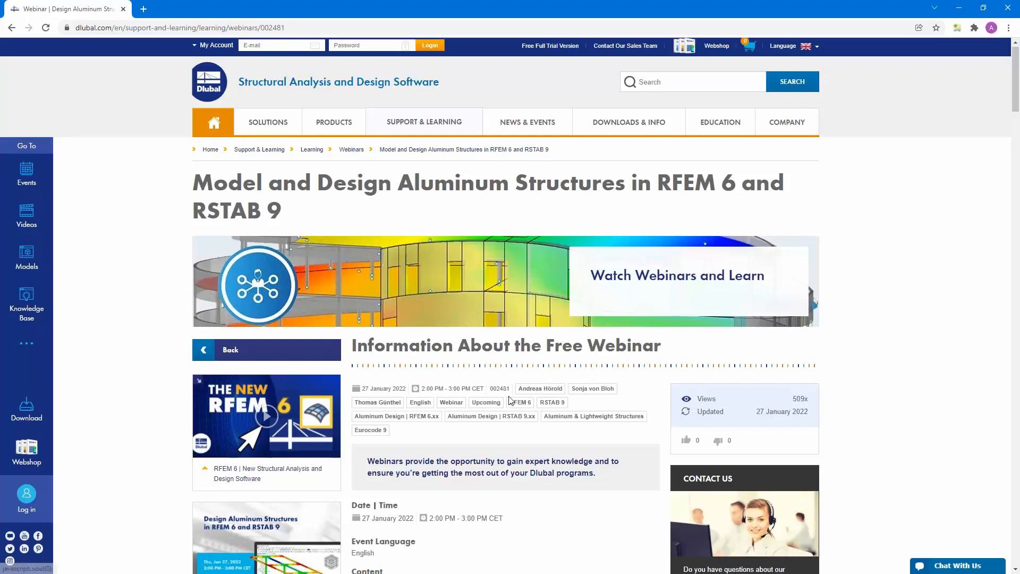
pyautogui.scroll(-5, 540, 304)
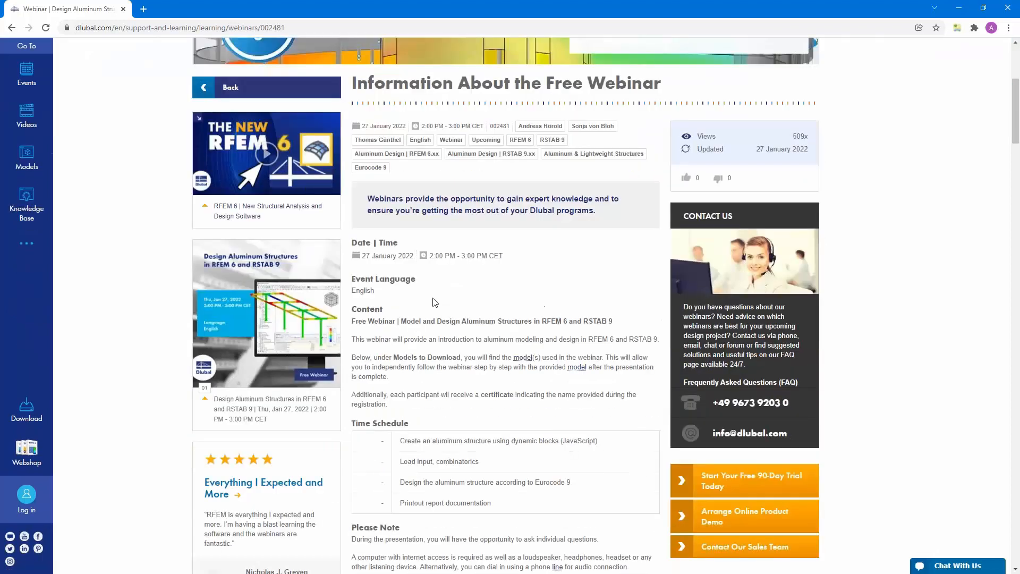
pyautogui.scroll(-9, 445, 380)
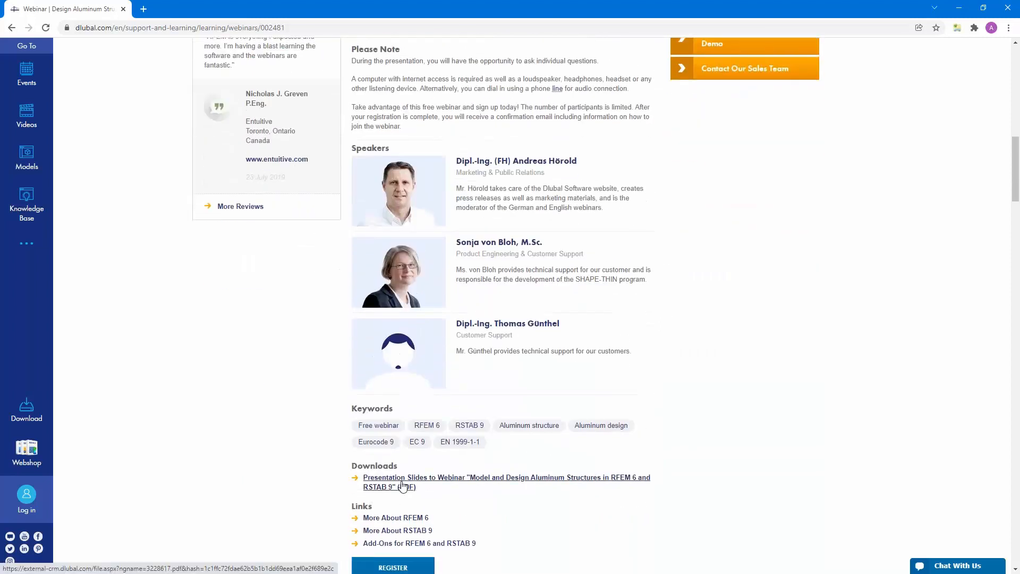
pyautogui.scroll(-3, 407, 481)
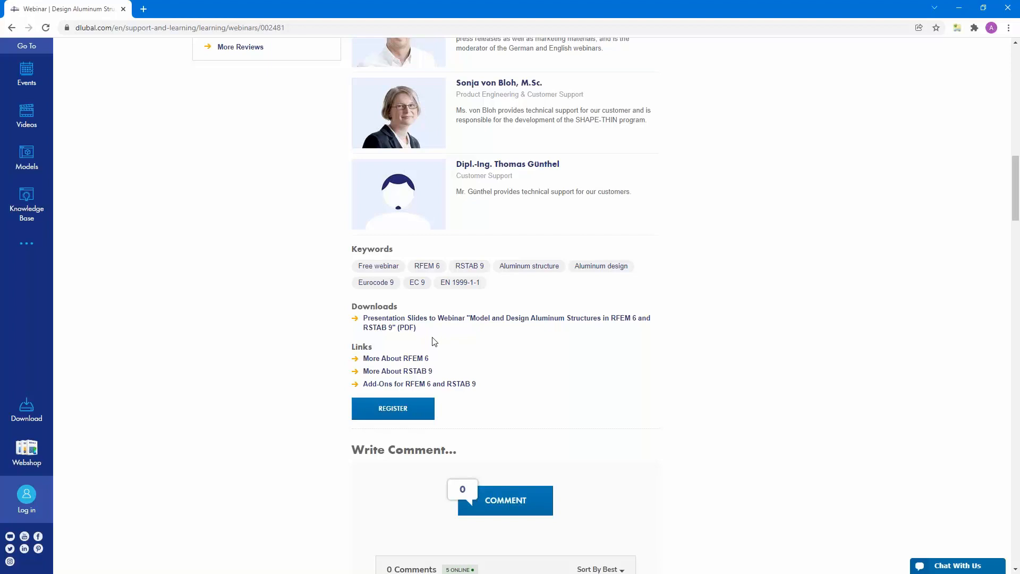
pyautogui.scroll(2, 432, 340)
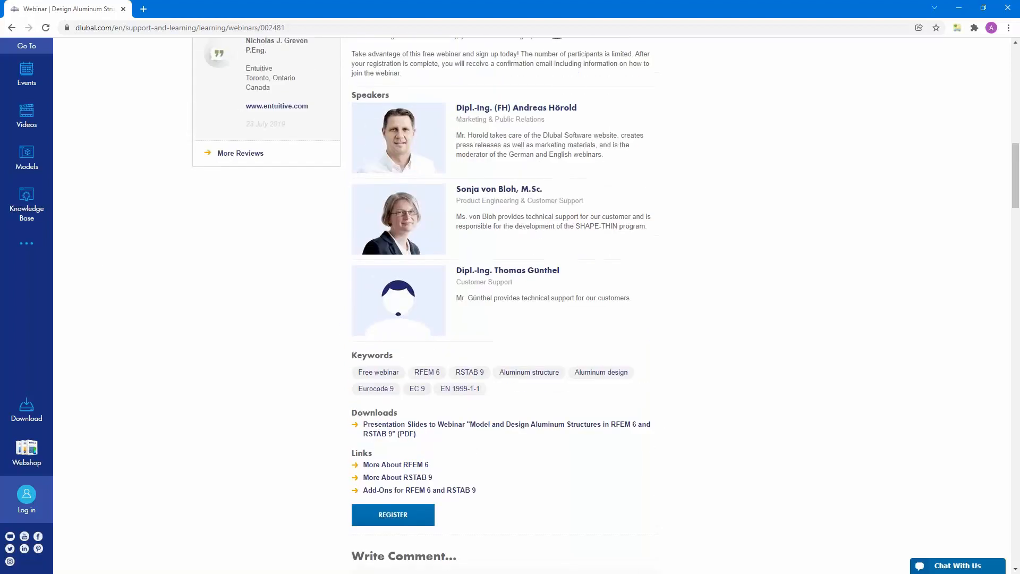